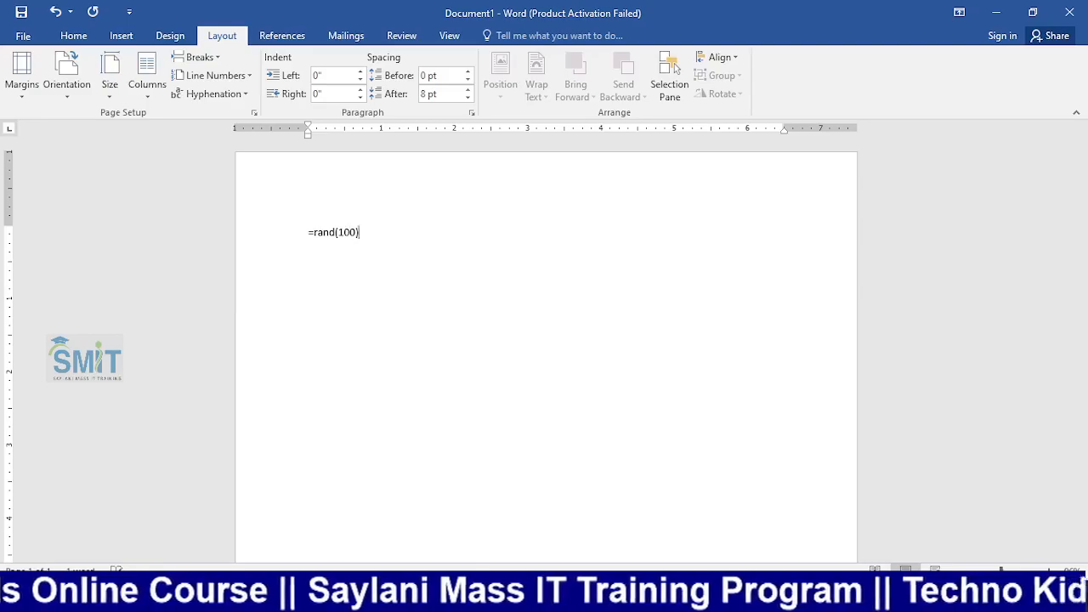
Expand =rand(100) into sample paragraphs, skim through them, and switch to Chrome
key("Return")
scroll(499, 344, "down", 8)
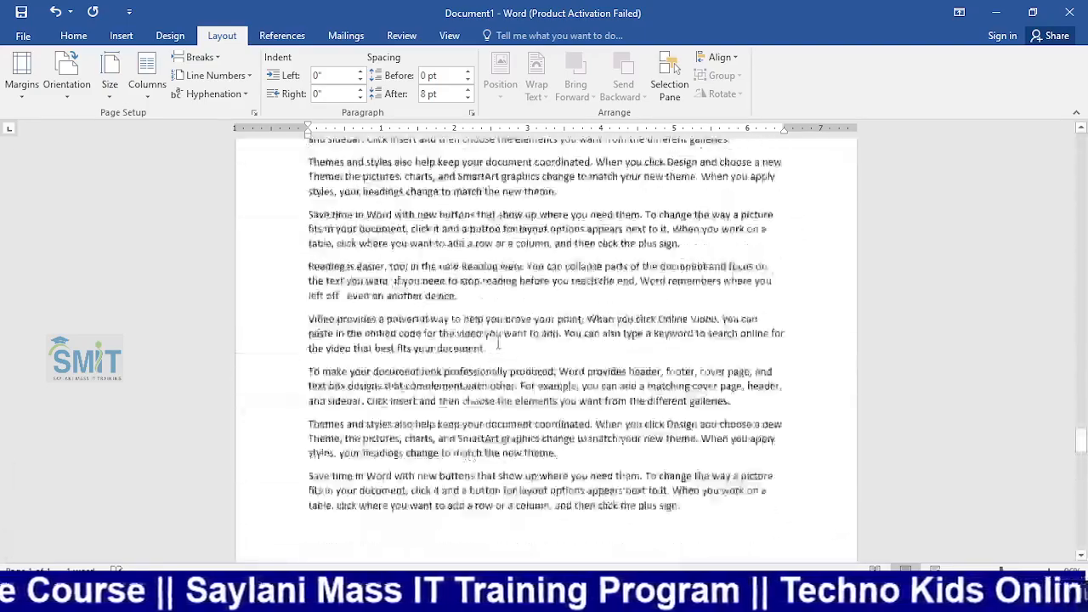
scroll(498, 344, "down", 10)
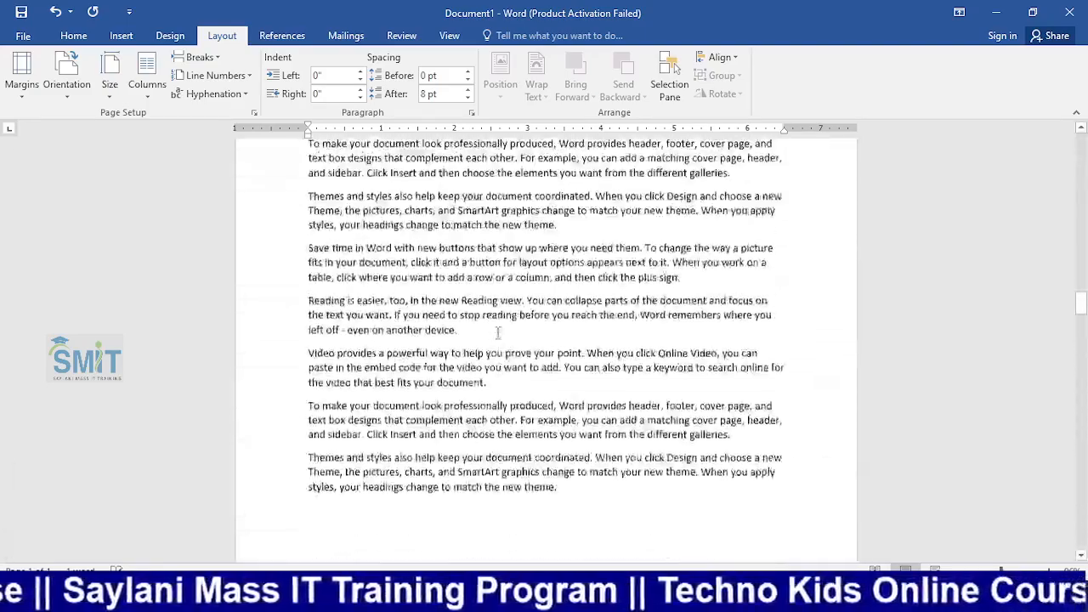
scroll(498, 332, "up", 10)
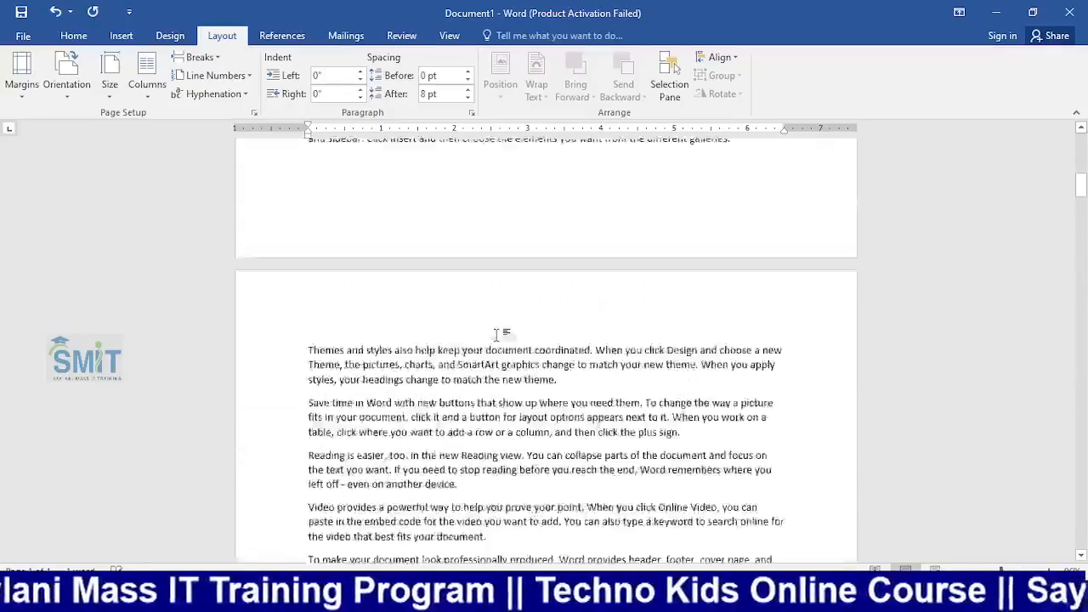
scroll(498, 333, "down", 10)
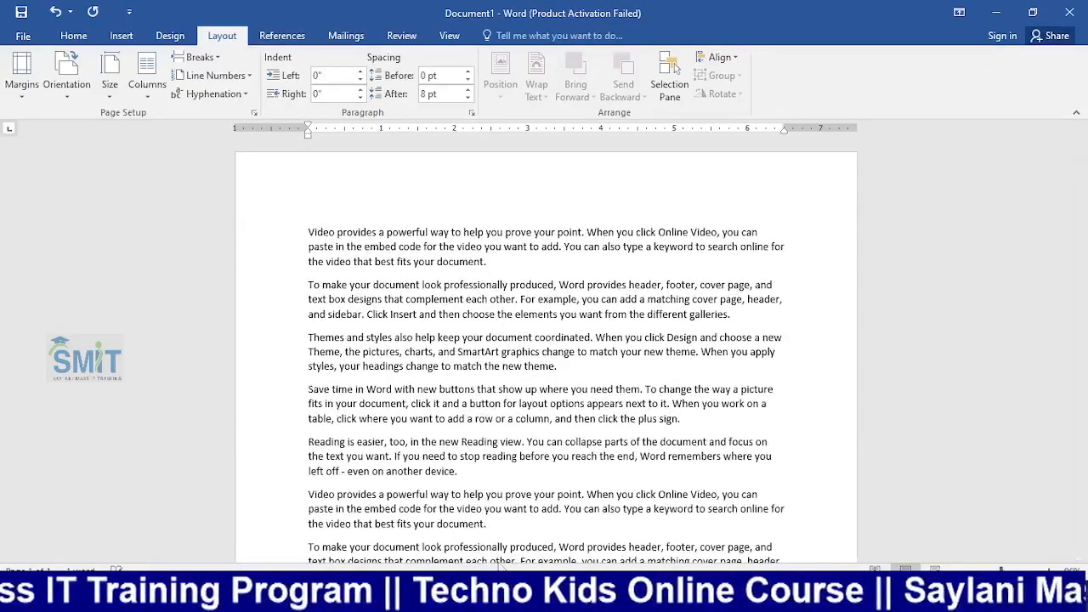
key("alt+Tab")
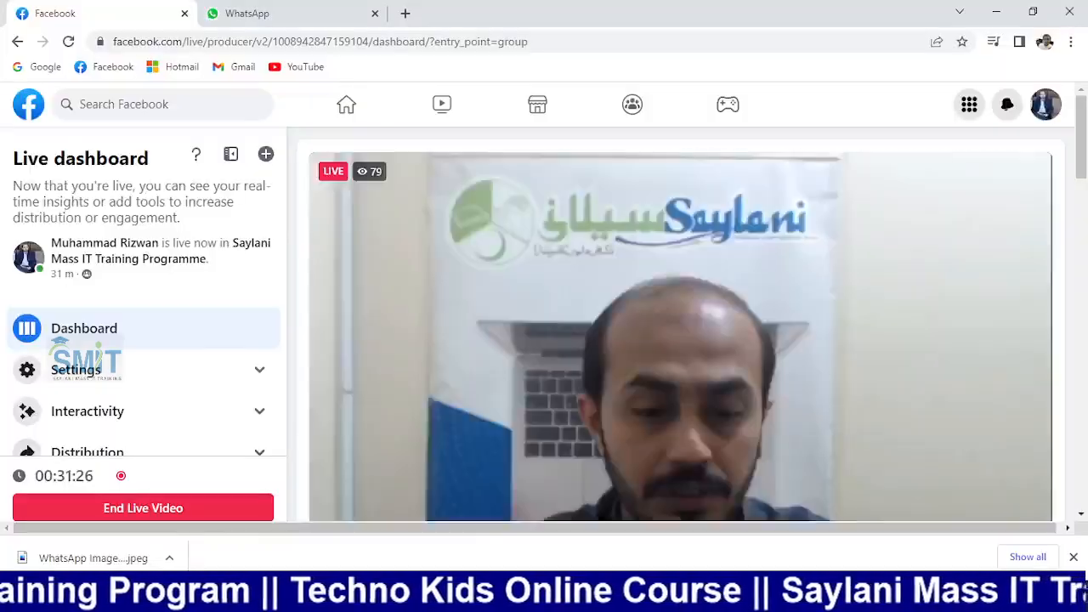
Search Google for 'english book for class 9' in a new Chrome tab
left_click(405, 12)
left_click(398, 46)
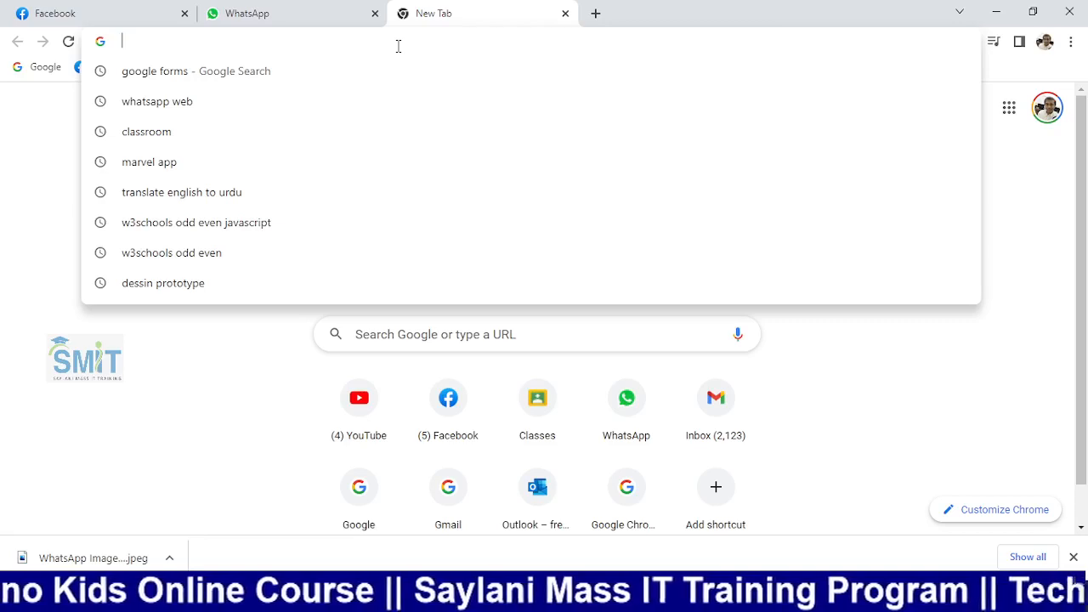
type("en")
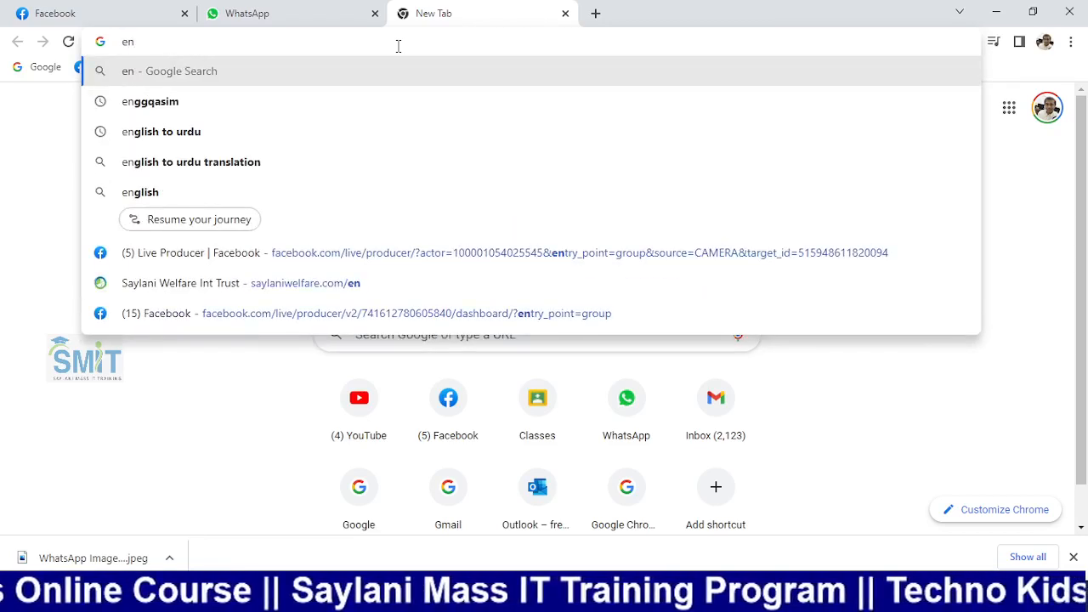
type("g")
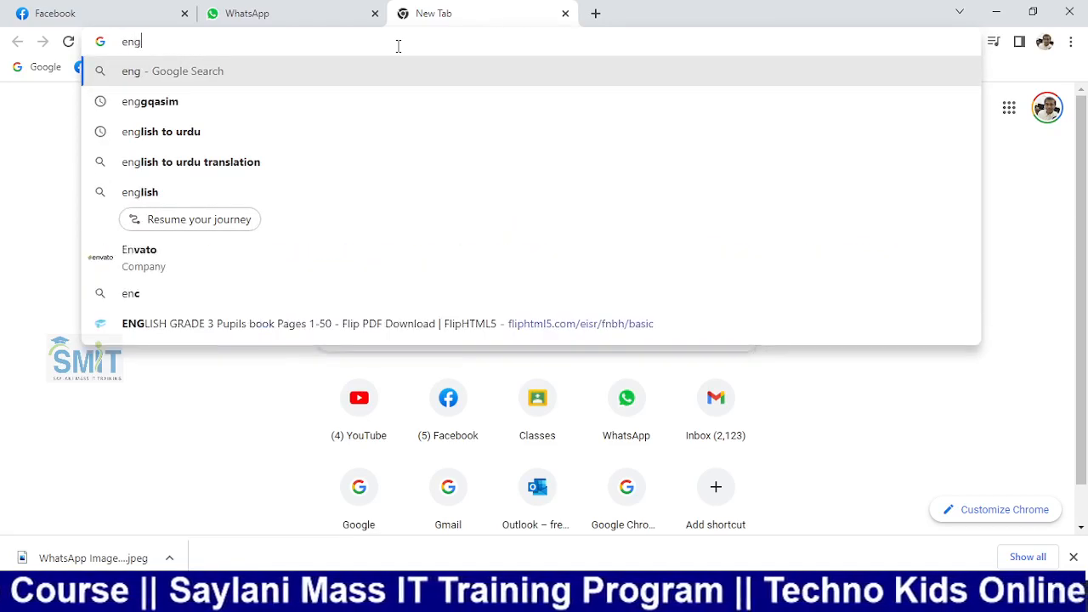
type("lish book")
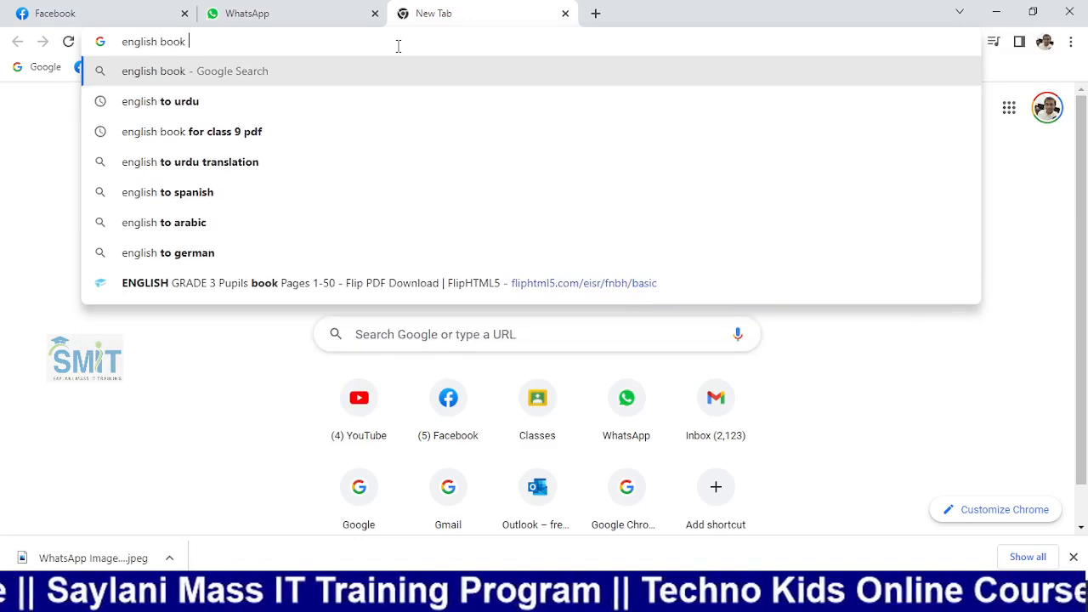
key("Down")
key("Down")
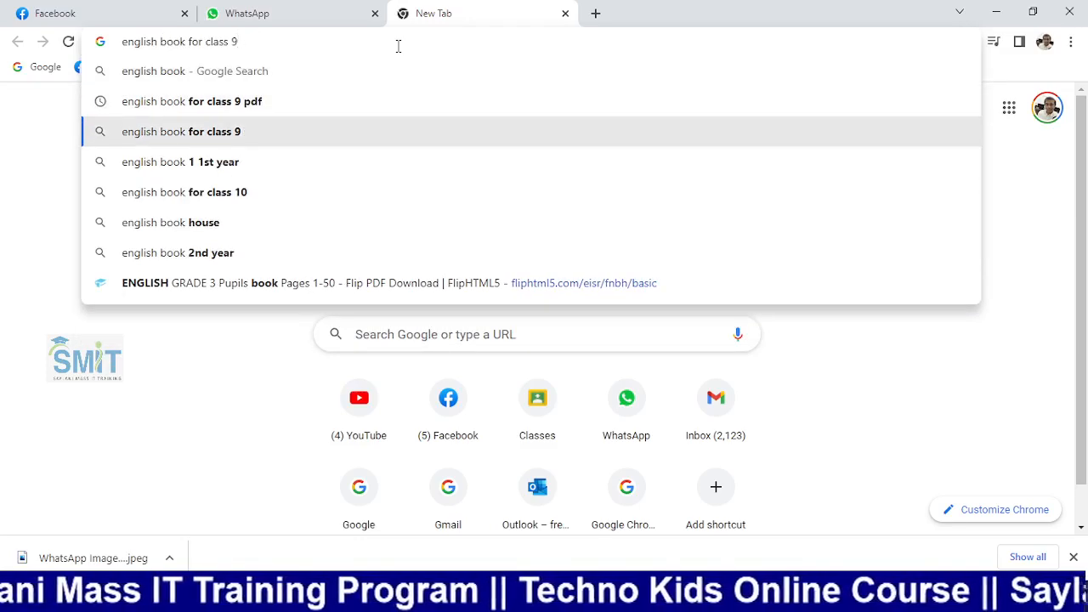
key("Return")
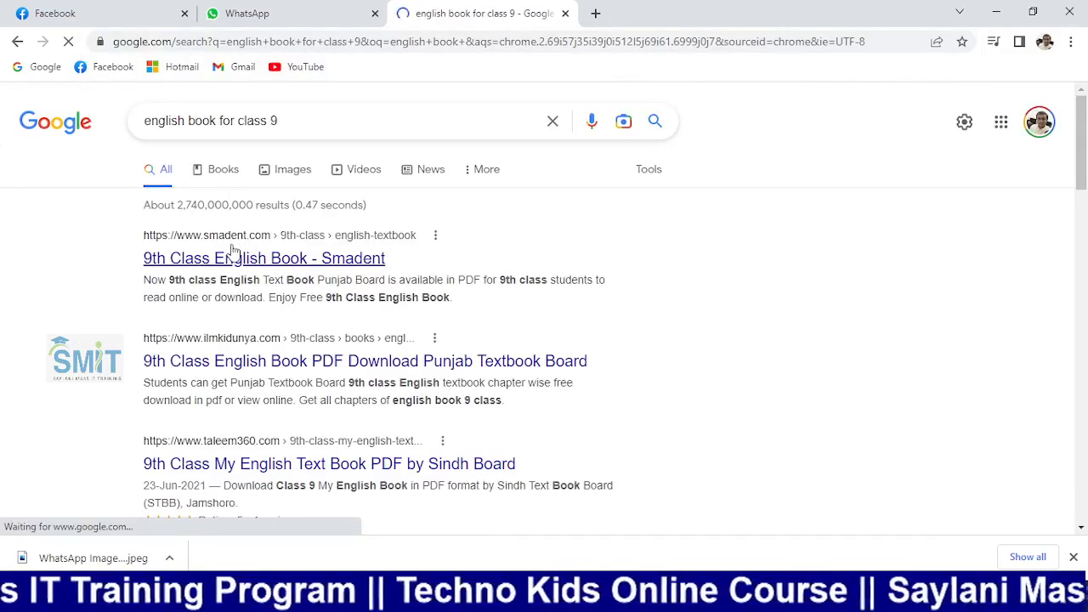
Open the 9th Class English Book on smadent.com in its online reader
left_click(231, 246)
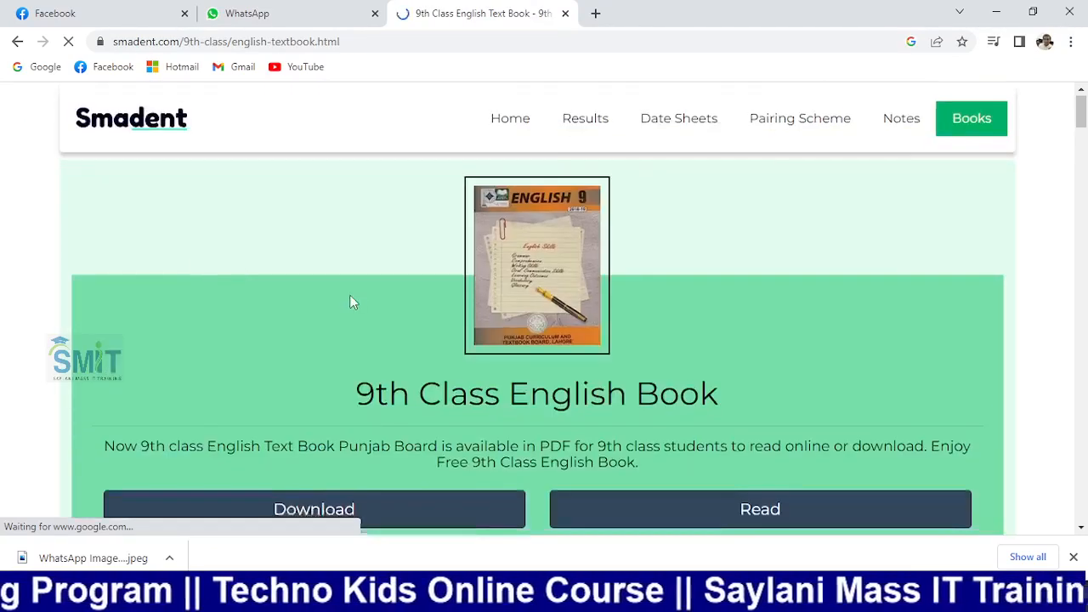
scroll(353, 302, "down", 3)
left_click(733, 275)
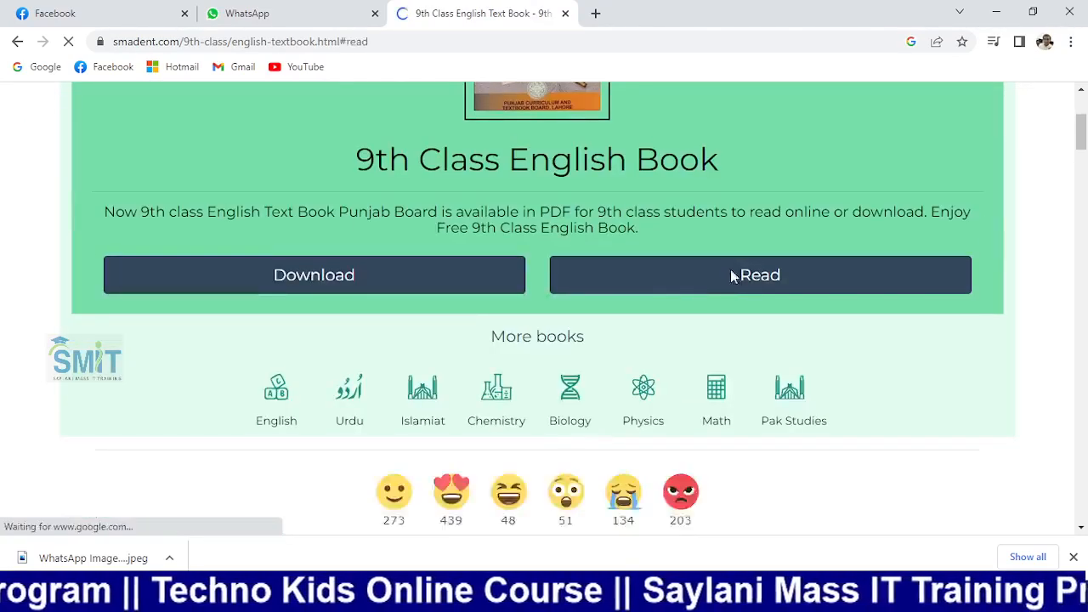
Page through the textbook to page 44, the Unit 4 comprehension exercises
scroll(368, 243, "down", 10)
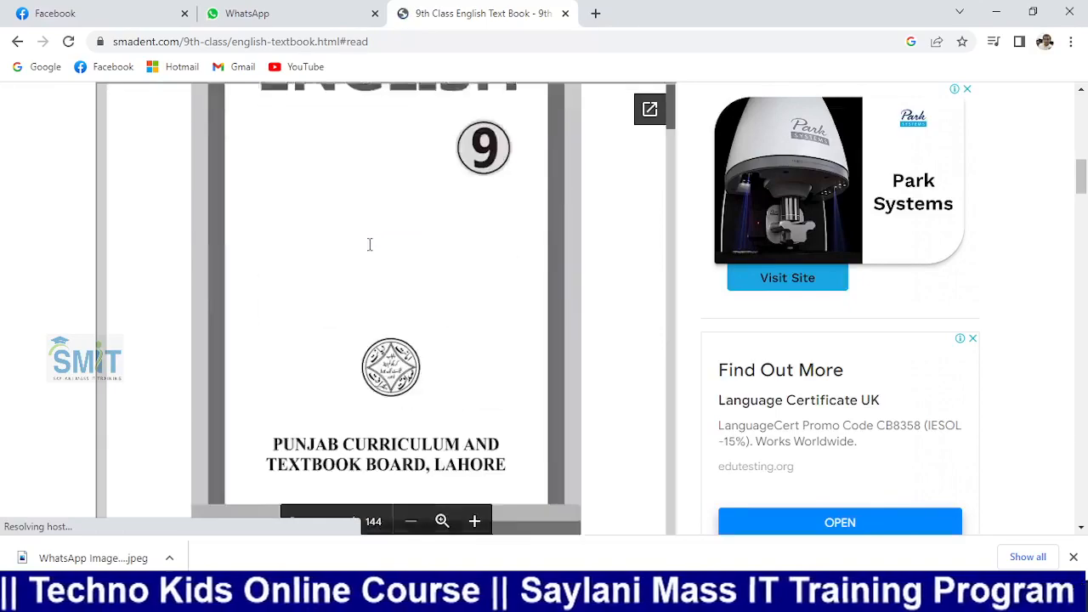
scroll(367, 246, "down", 15)
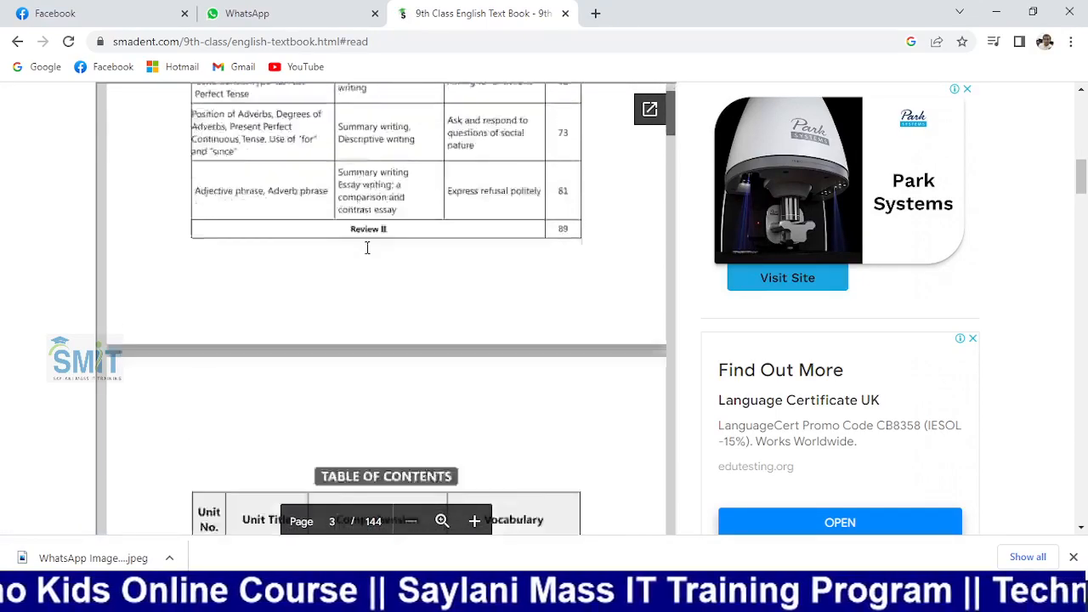
scroll(367, 247, "down", 15)
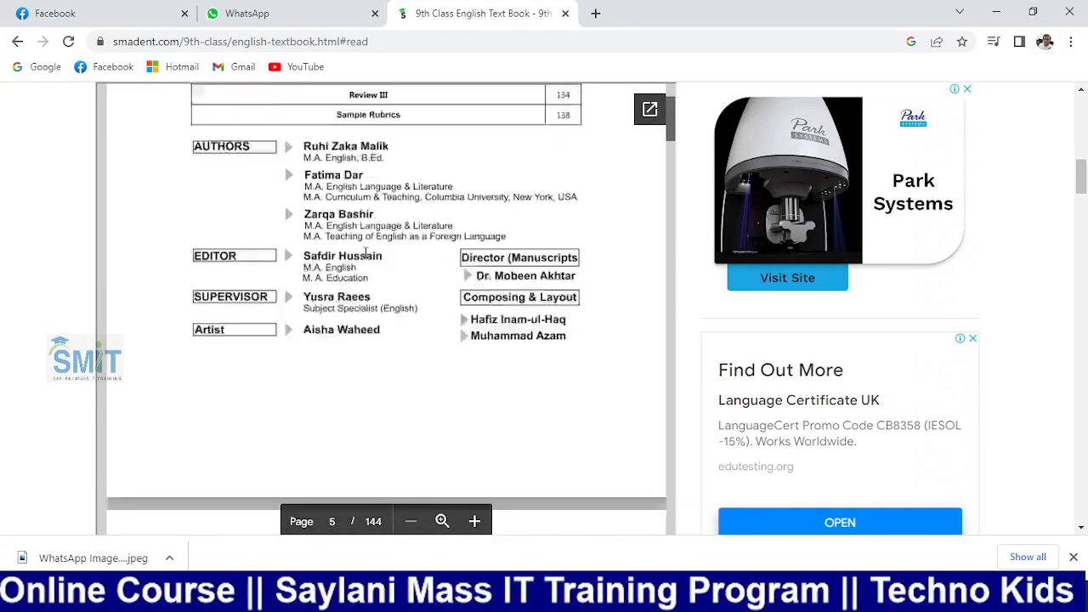
scroll(367, 255, "down", 15)
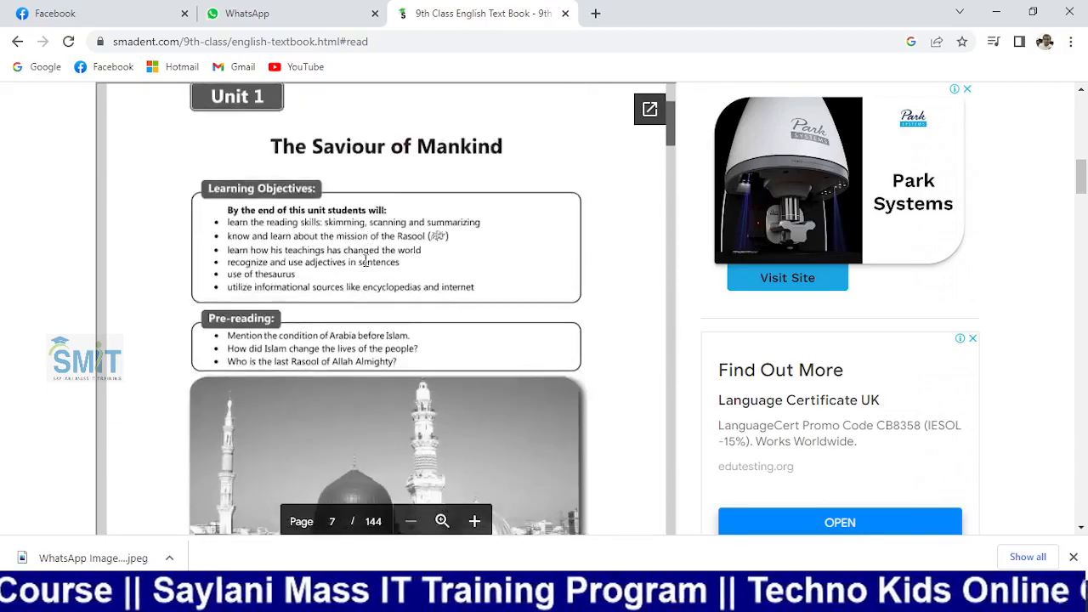
scroll(367, 264, "down", 8)
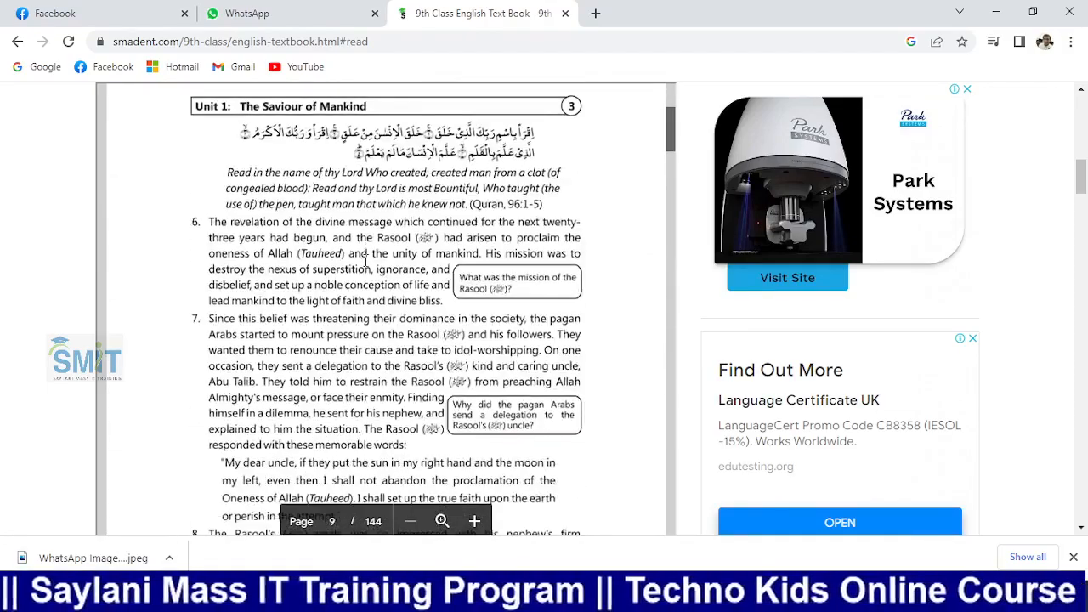
scroll(367, 263, "down", 5)
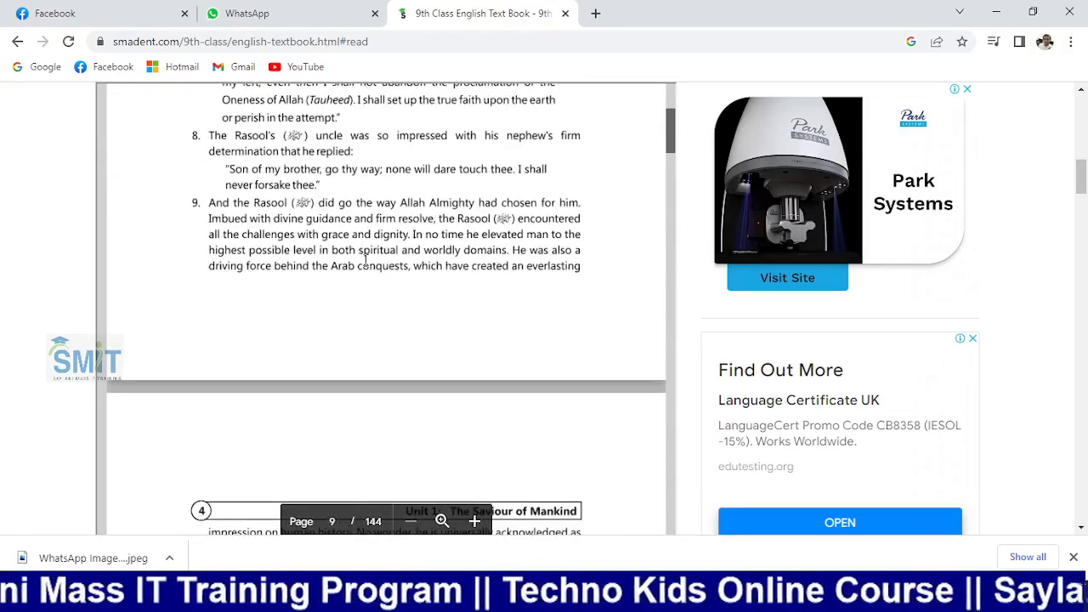
scroll(365, 261, "down", 6)
scroll(366, 259, "down", 12)
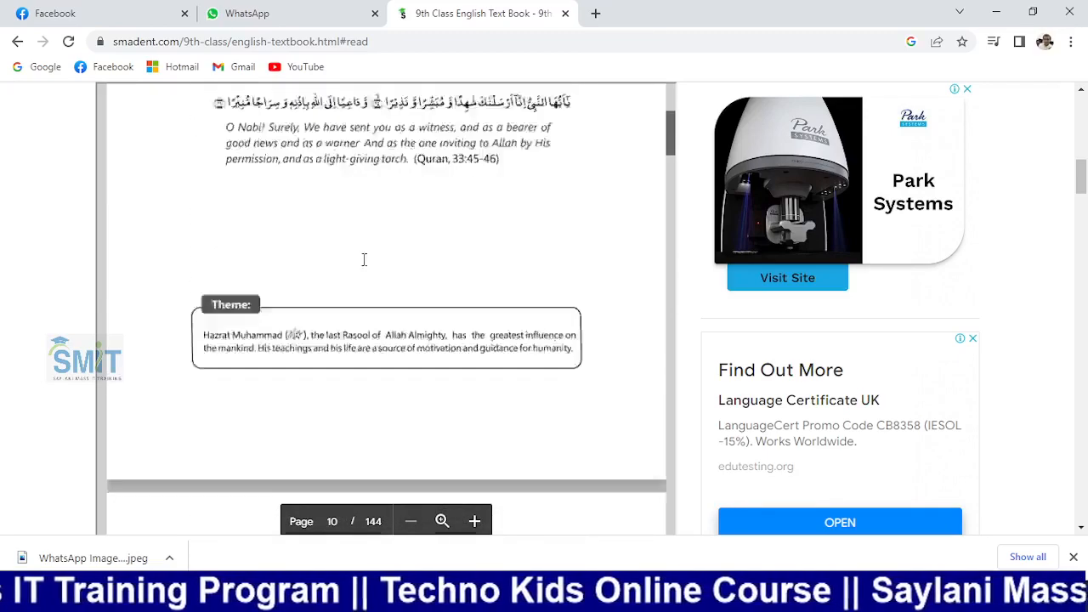
scroll(363, 266, "down", 3)
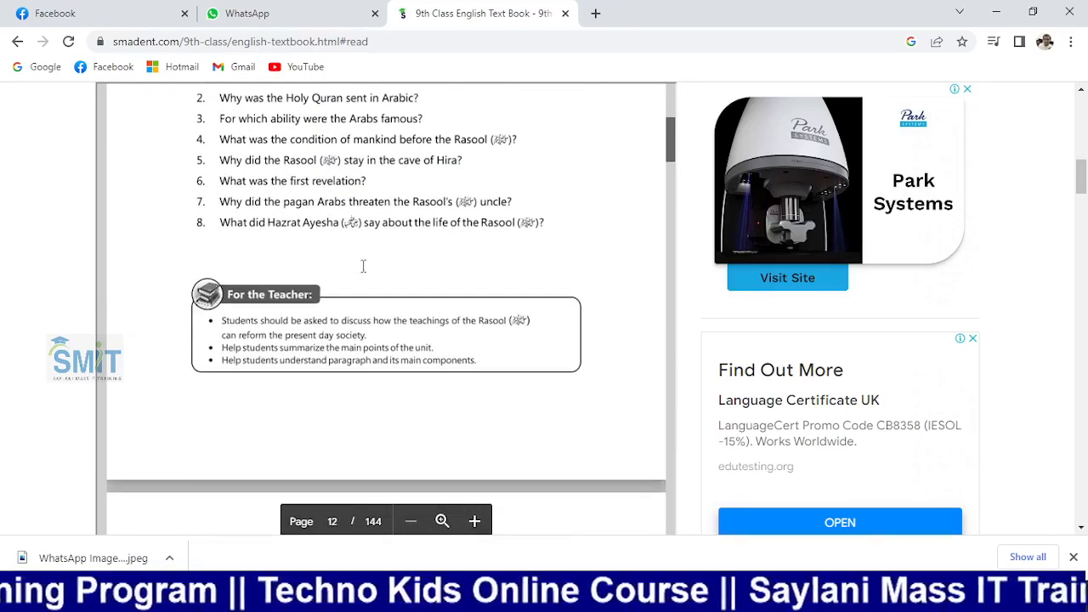
scroll(325, 306, "down", 12)
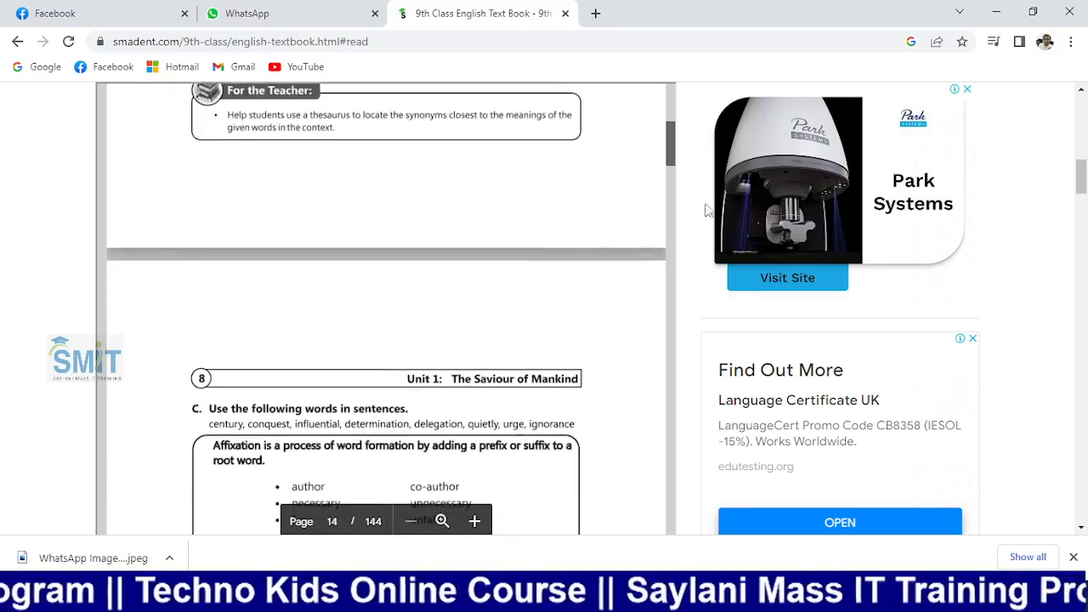
scroll(184, 296, "down", 12)
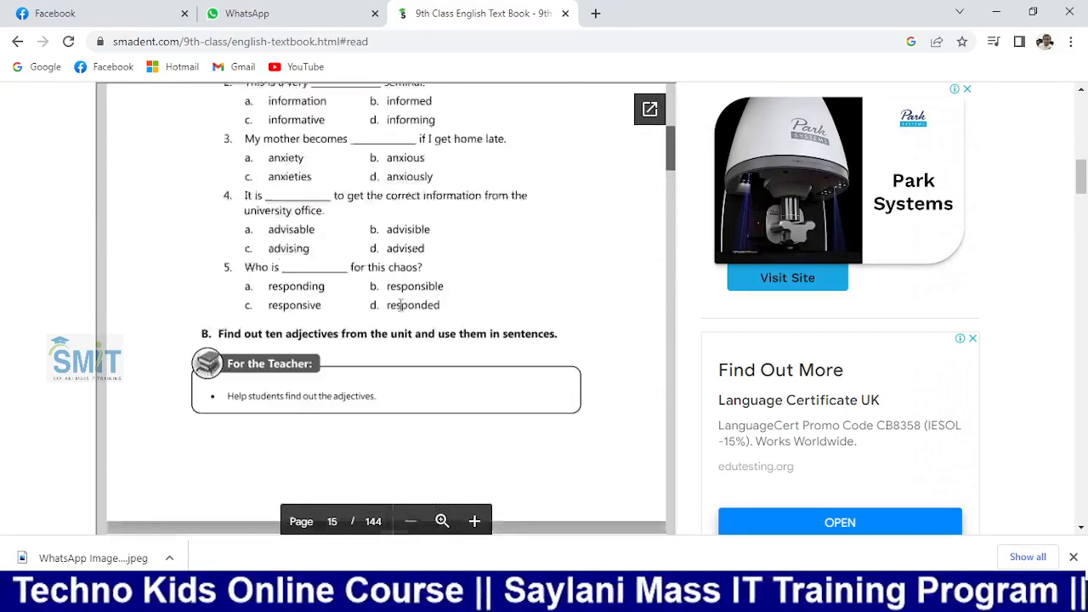
scroll(396, 280, "down", 4)
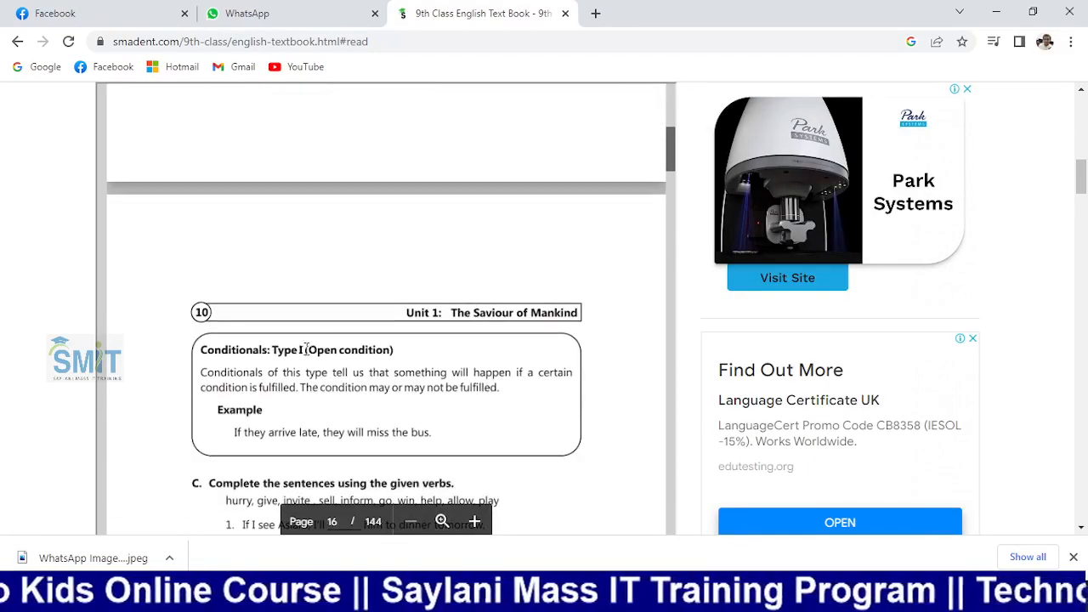
scroll(379, 331, "down", 15)
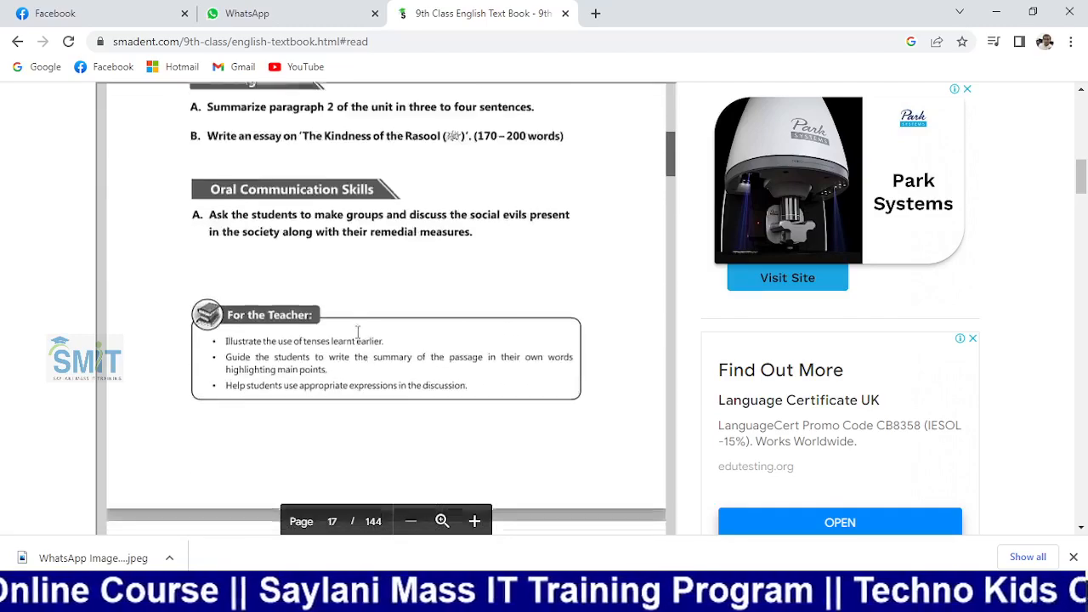
scroll(358, 334, "down", 20)
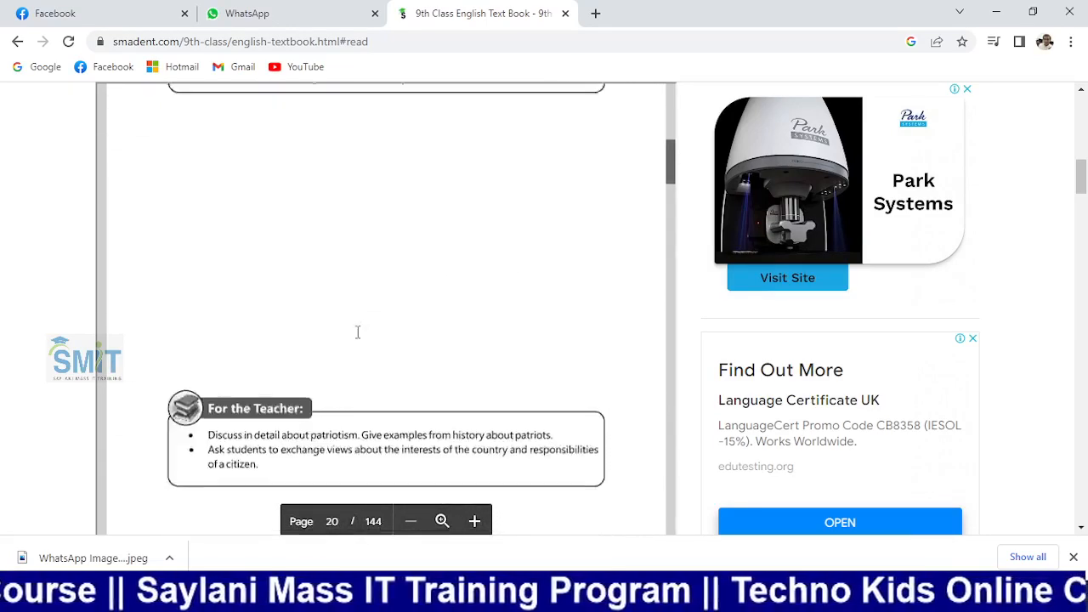
scroll(358, 333, "down", 15)
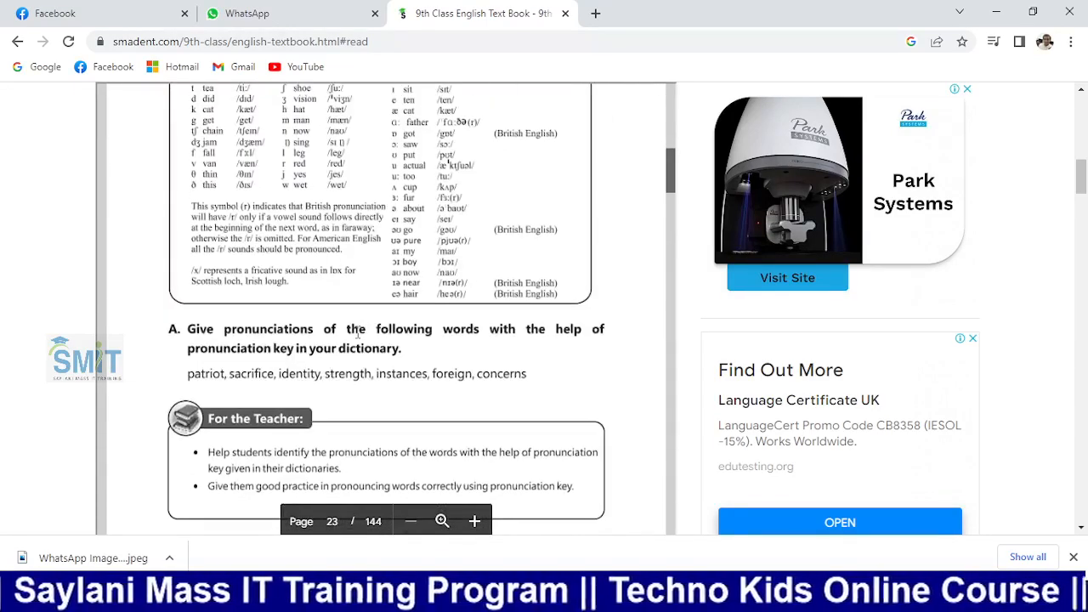
scroll(358, 333, "down", 20)
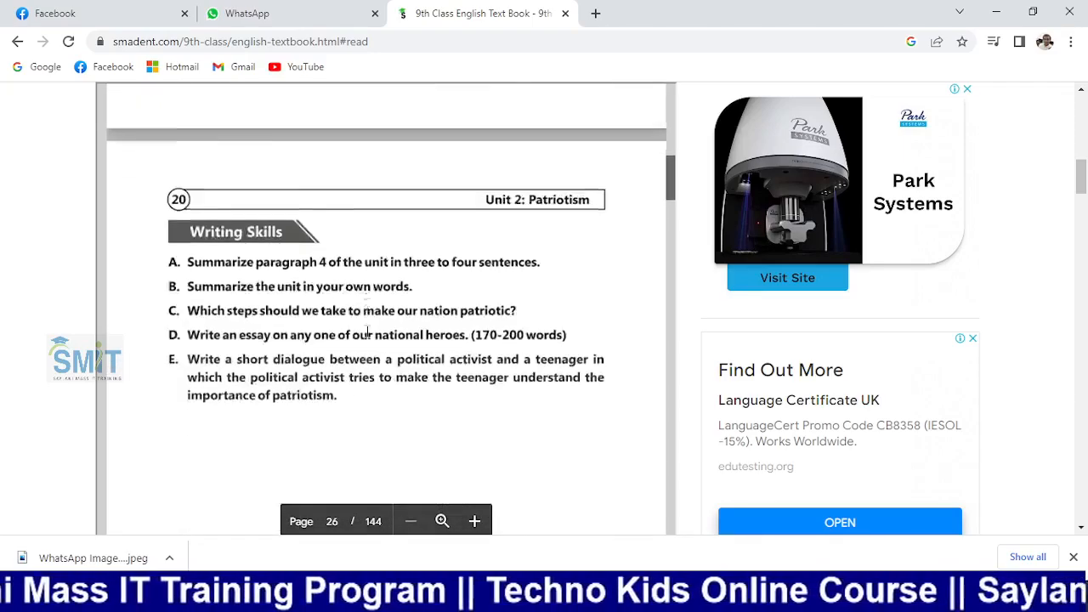
scroll(368, 334, "up", 2)
scroll(365, 332, "down", 15)
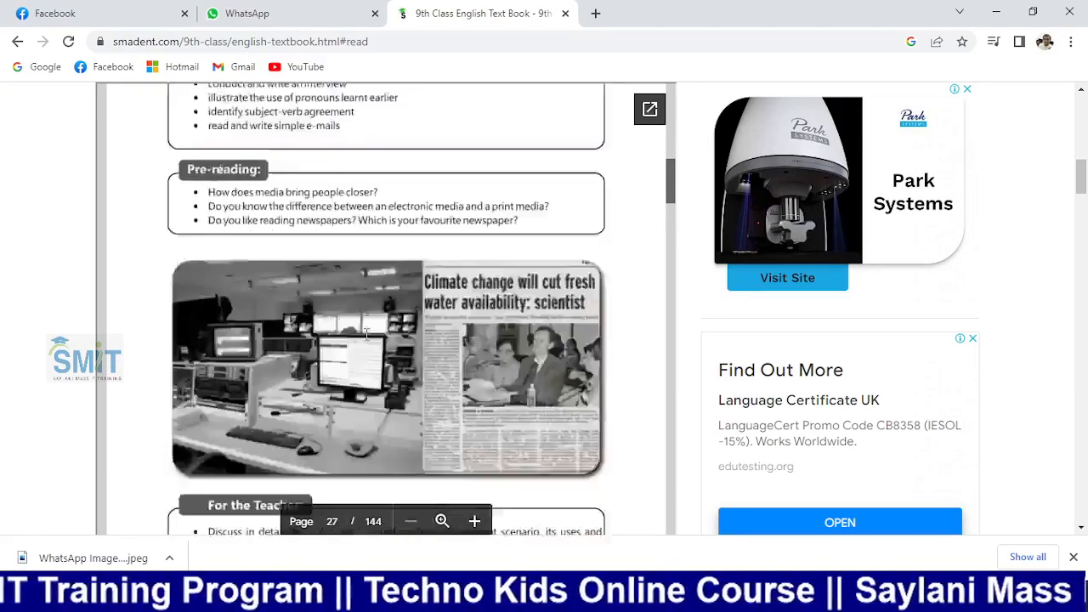
scroll(357, 332, "down", 20)
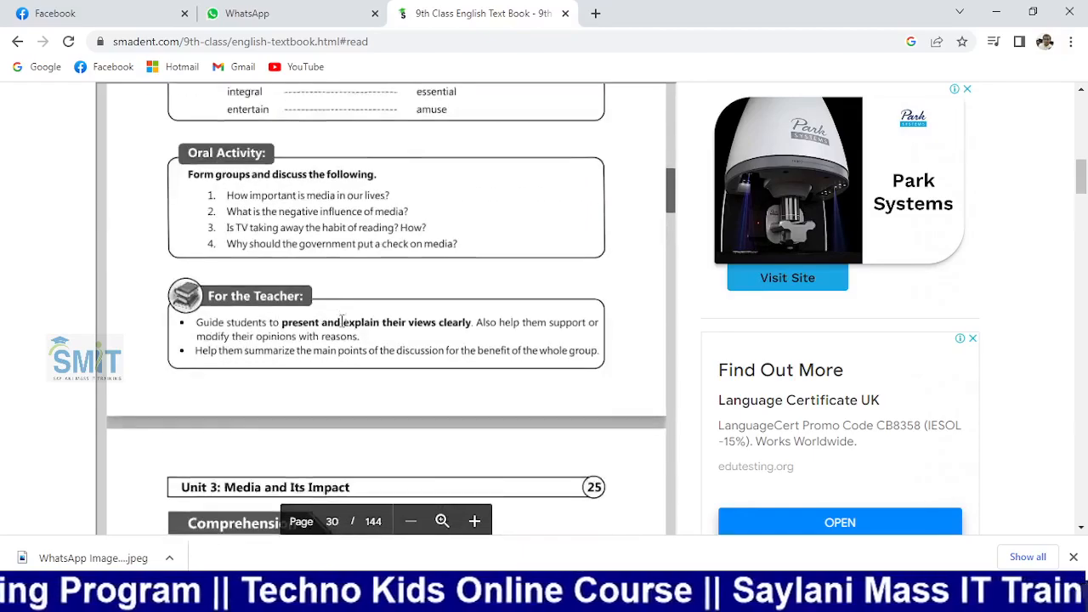
scroll(340, 327, "down", 15)
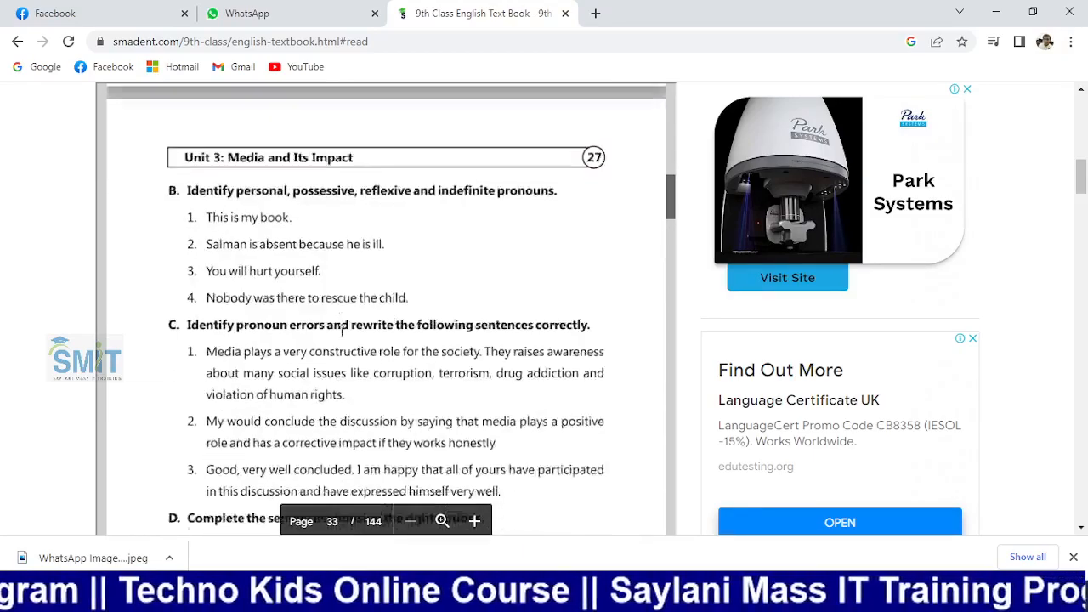
scroll(342, 331, "down", 20)
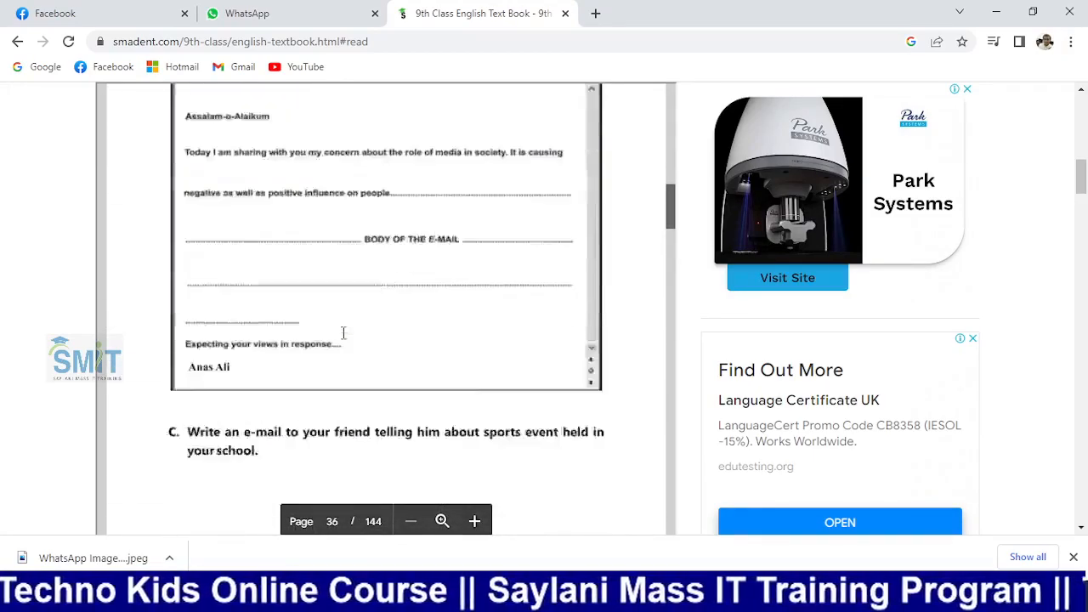
scroll(344, 331, "down", 5)
scroll(344, 331, "down", 4)
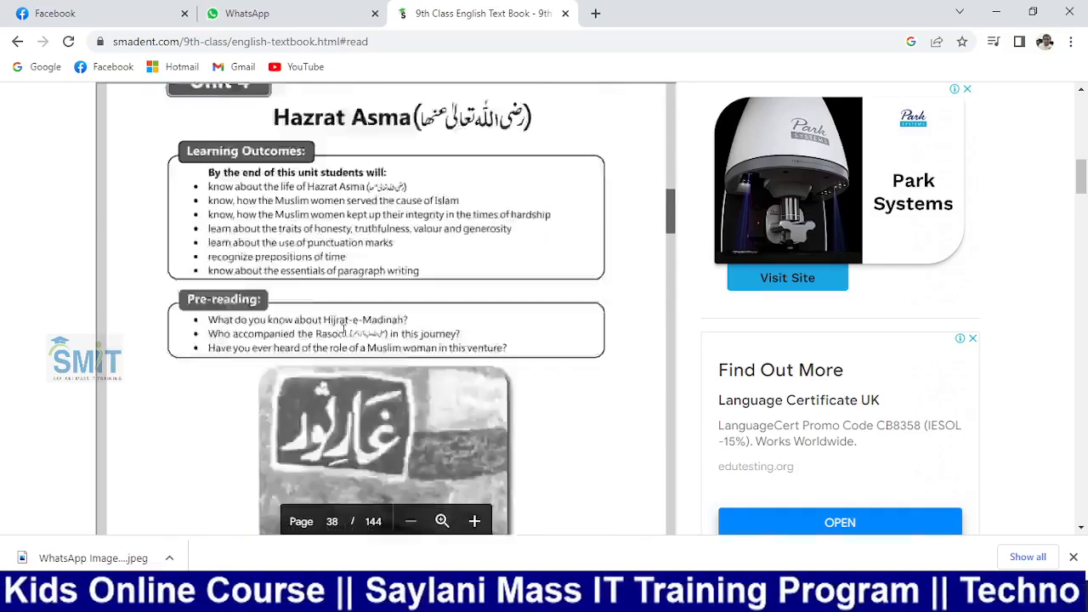
scroll(344, 327, "down", 6)
scroll(344, 331, "down", 10)
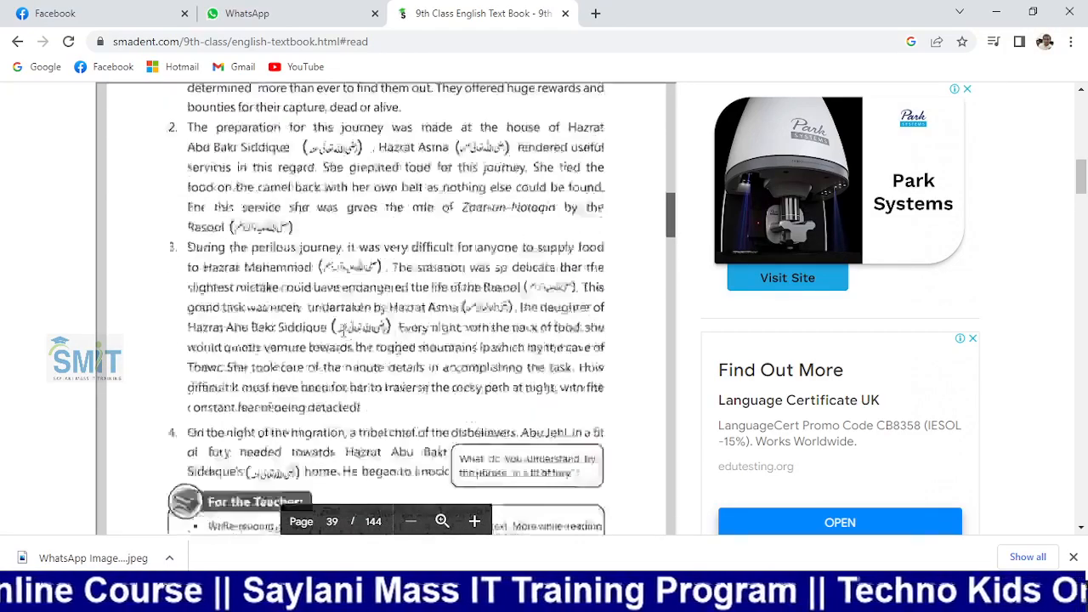
scroll(343, 331, "down", 20)
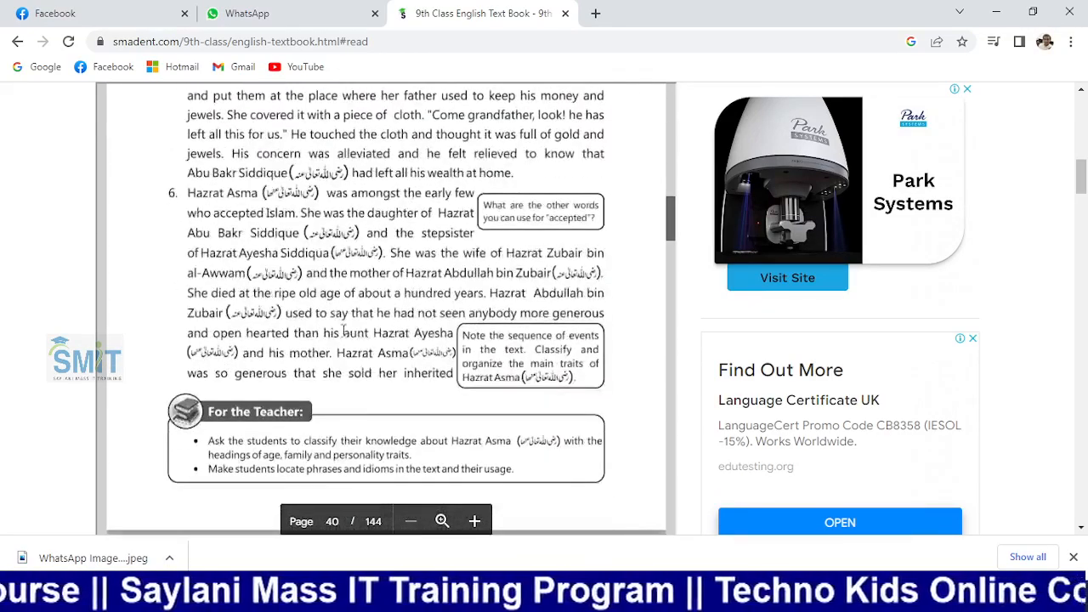
scroll(344, 333, "down", 10)
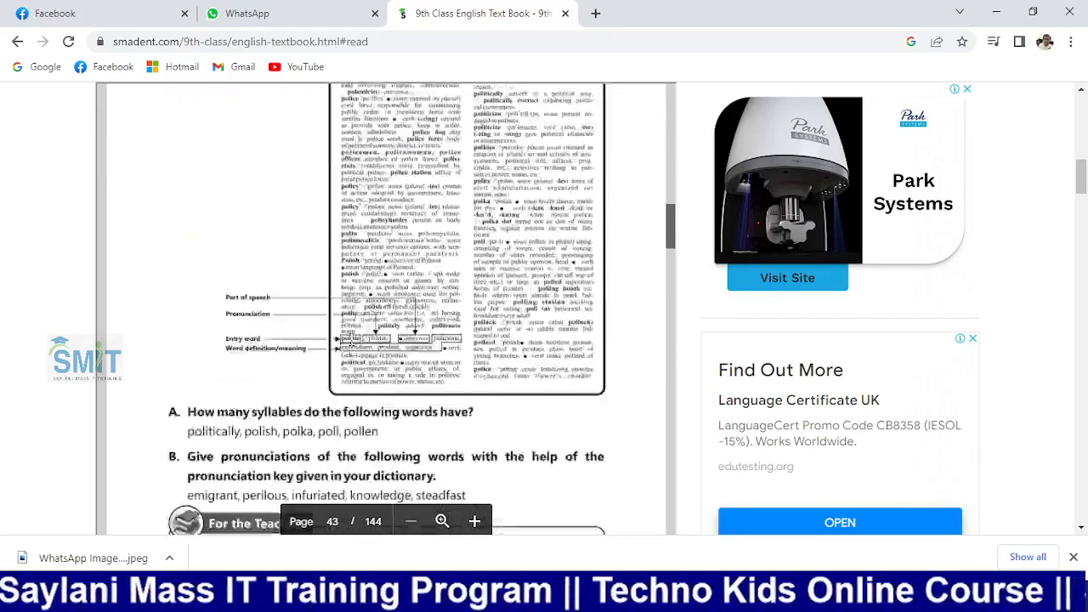
scroll(545, 311, "up", 2)
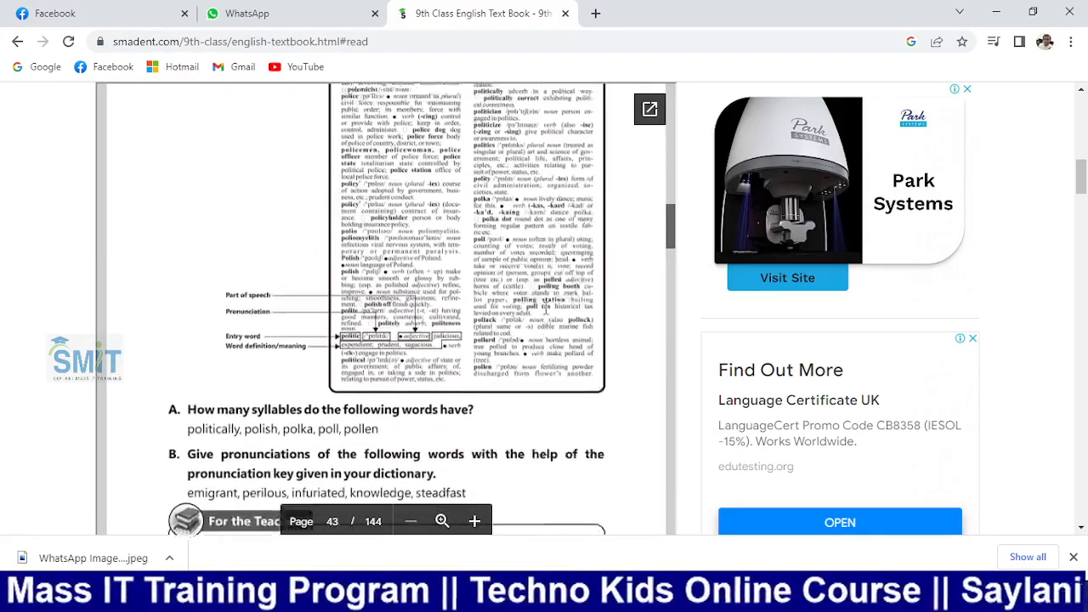
scroll(545, 311, "up", 2)
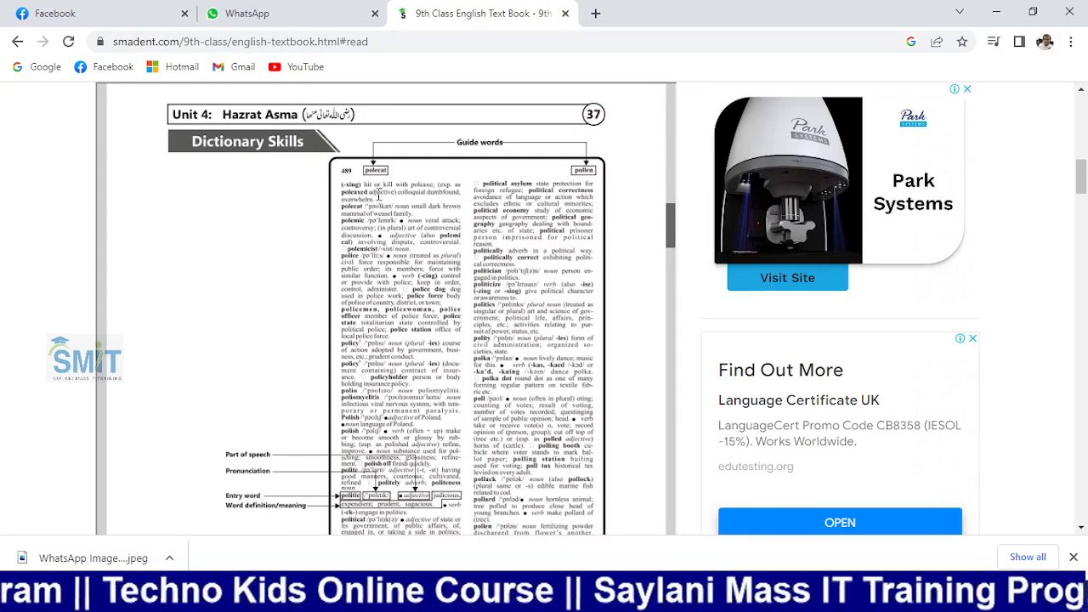
scroll(494, 248, "down", 2)
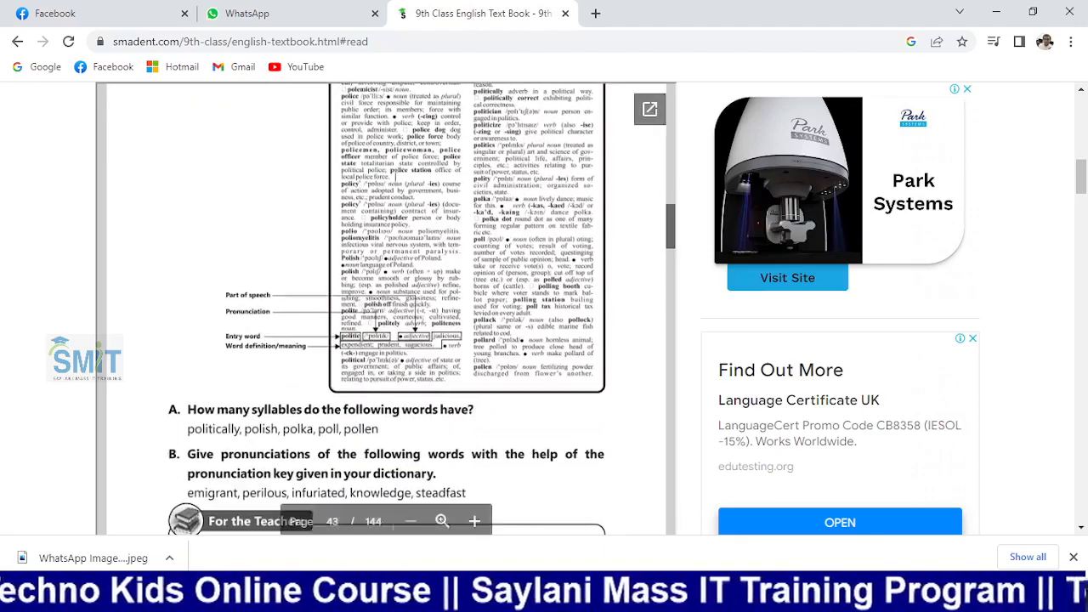
scroll(448, 246, "down", 10)
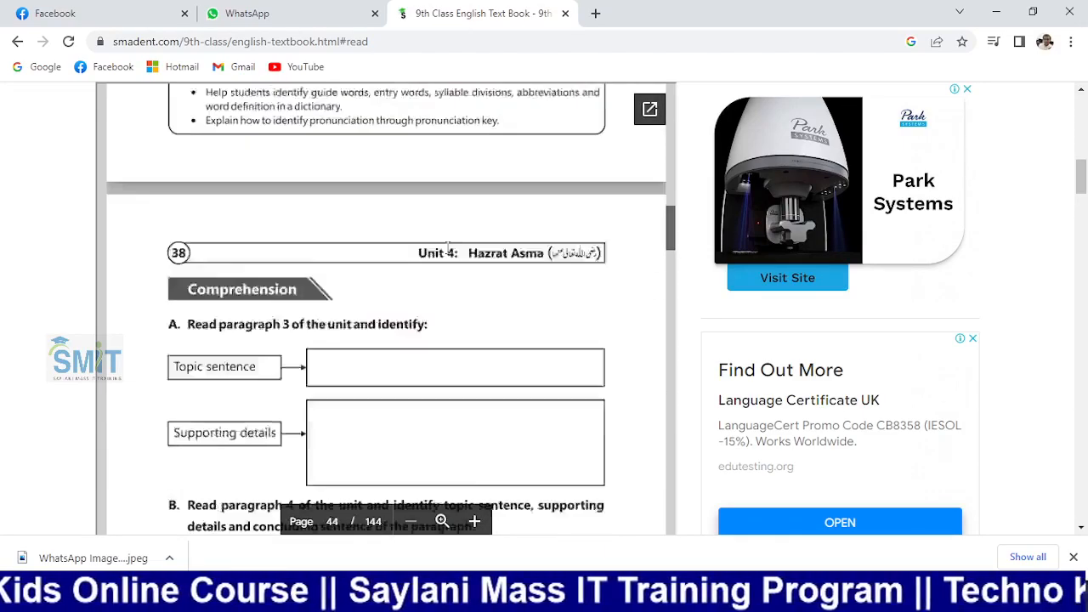
scroll(447, 246, "down", 5)
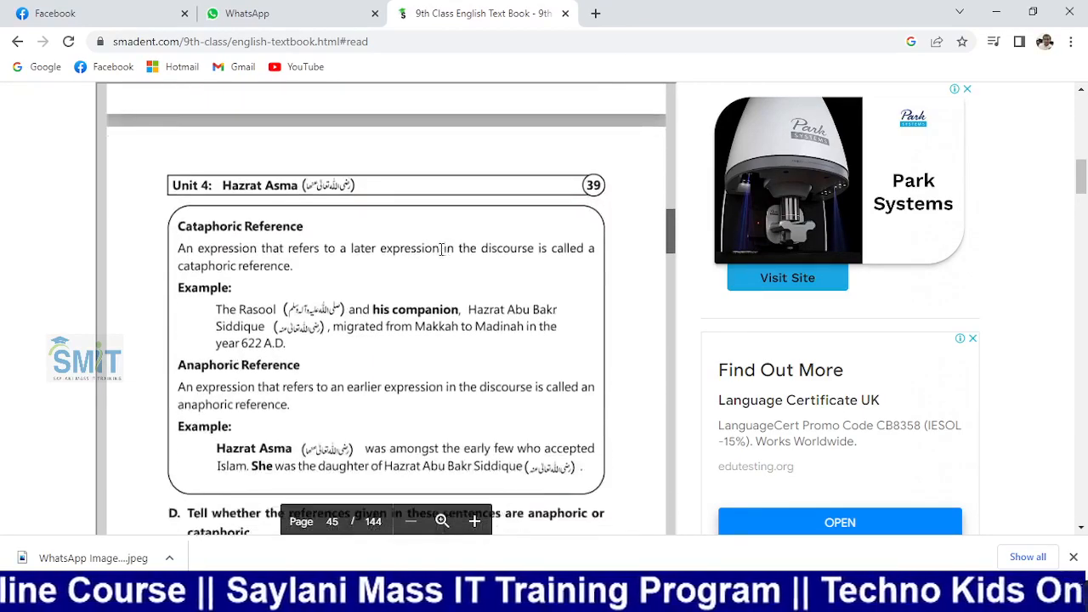
scroll(179, 219, "up", 6)
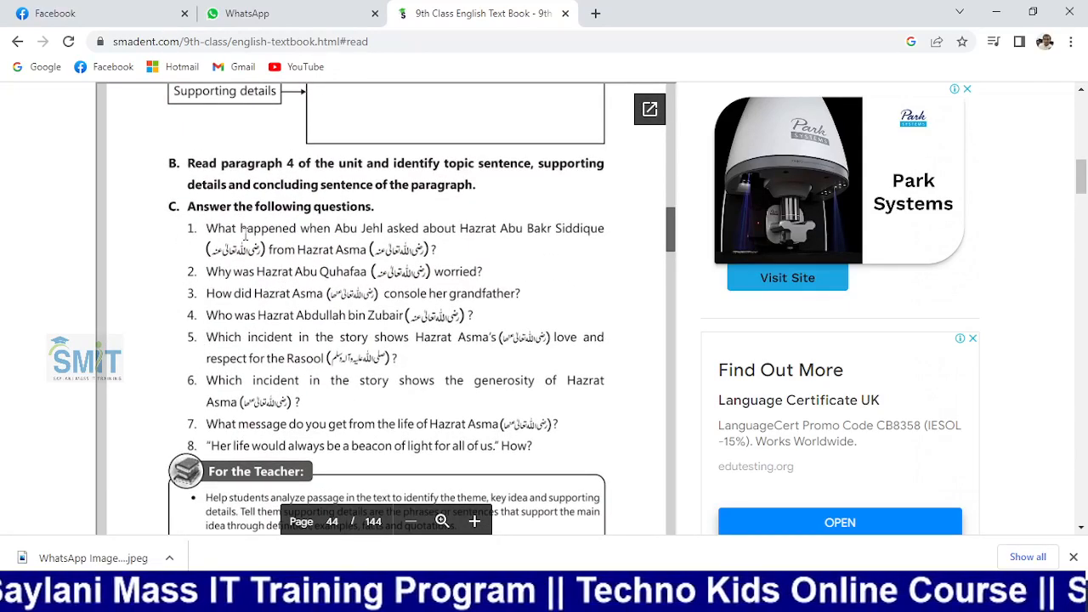
scroll(190, 208, "up", 3)
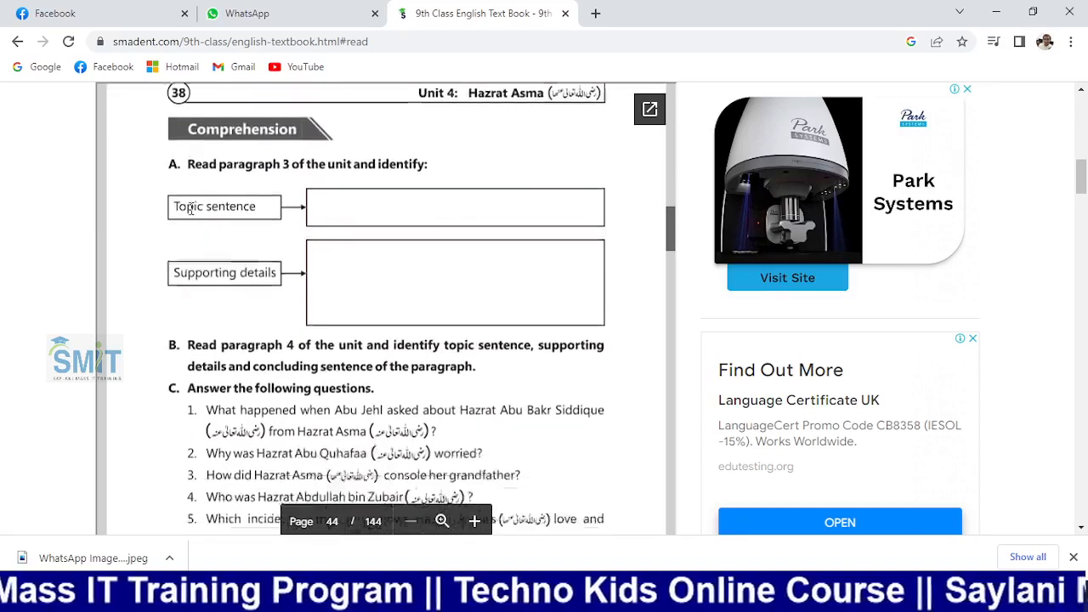
scroll(190, 206, "down", 3)
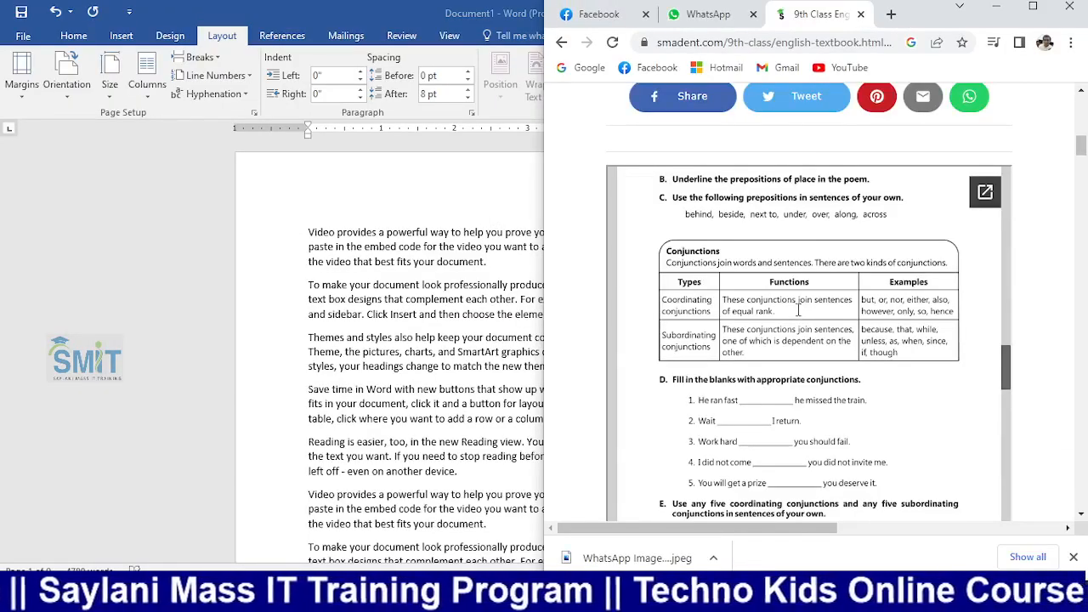
Scroll the textbook back up to earlier pages and maximize the Chrome window
scroll(797, 310, "up", 5)
scroll(797, 310, "down", 10)
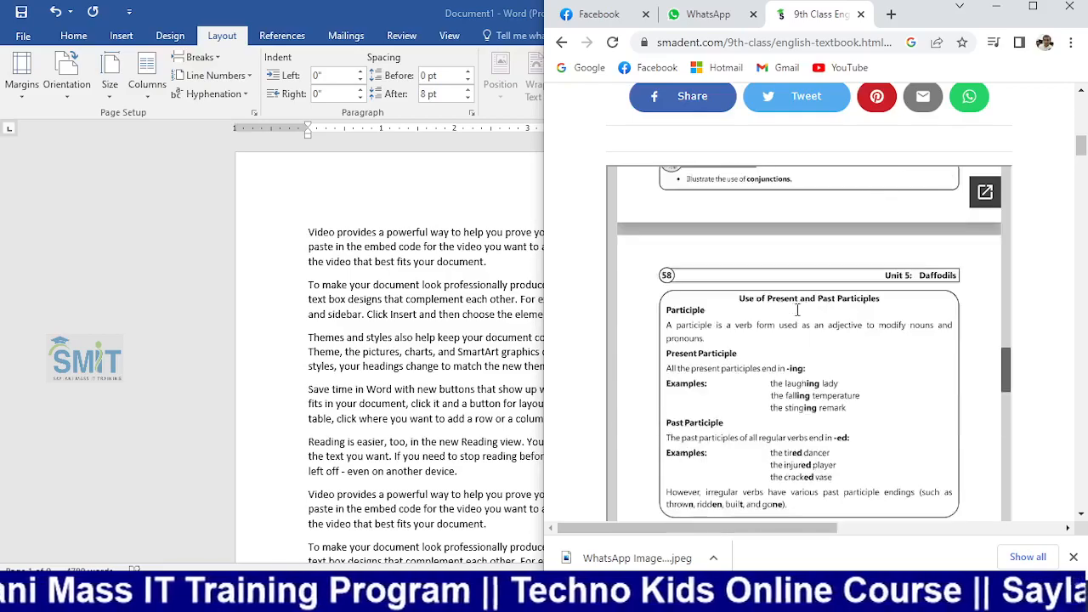
scroll(798, 310, "down", 5)
scroll(797, 310, "up", 15)
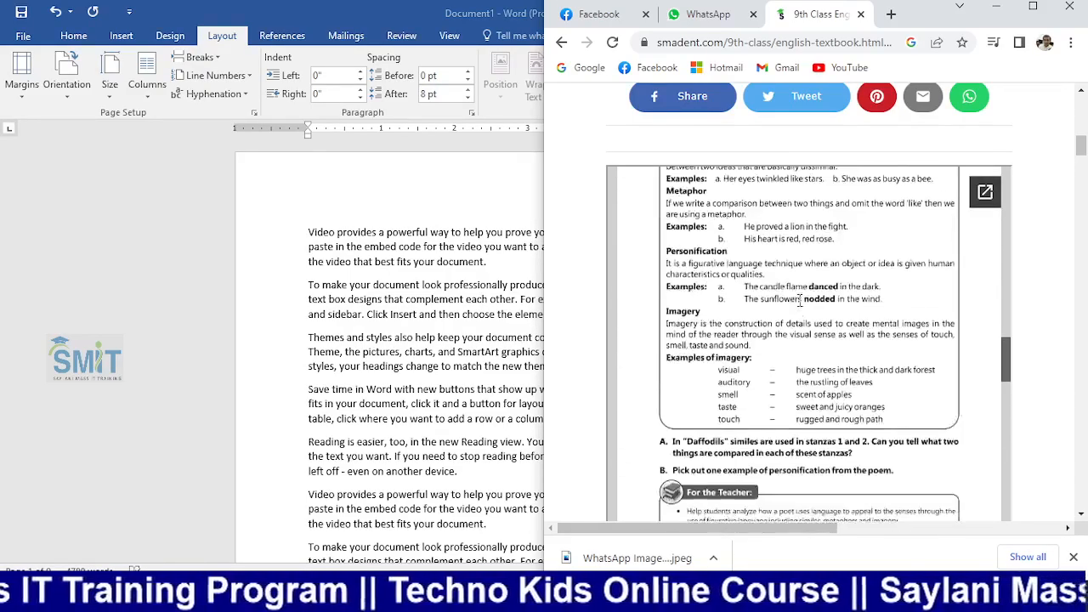
scroll(799, 300, "up", 4)
scroll(799, 299, "down", 3)
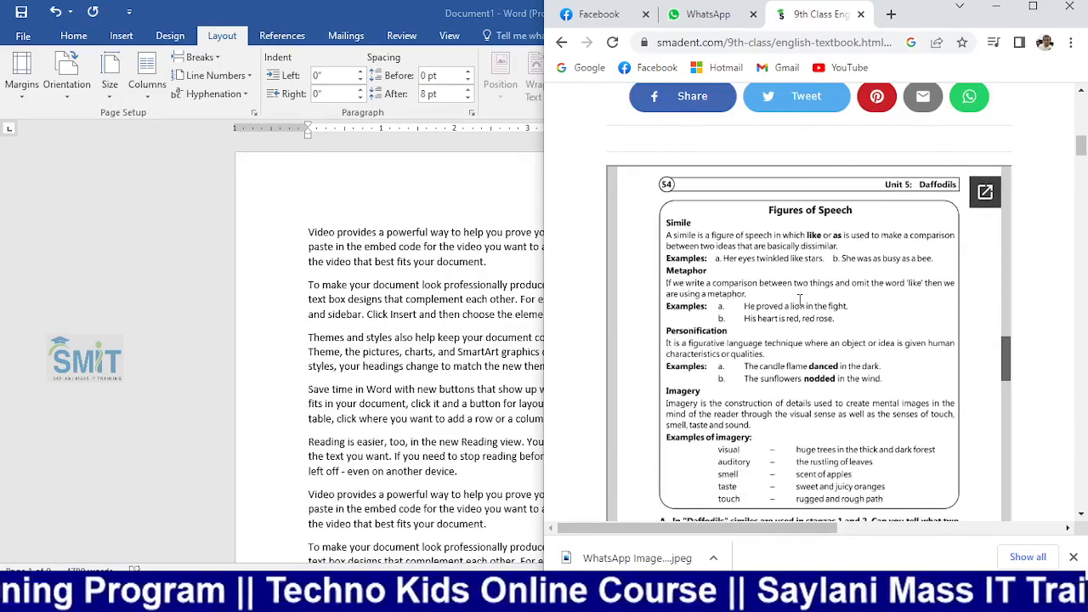
scroll(799, 300, "up", 4)
scroll(799, 300, "down", 6)
scroll(798, 294, "up", 3)
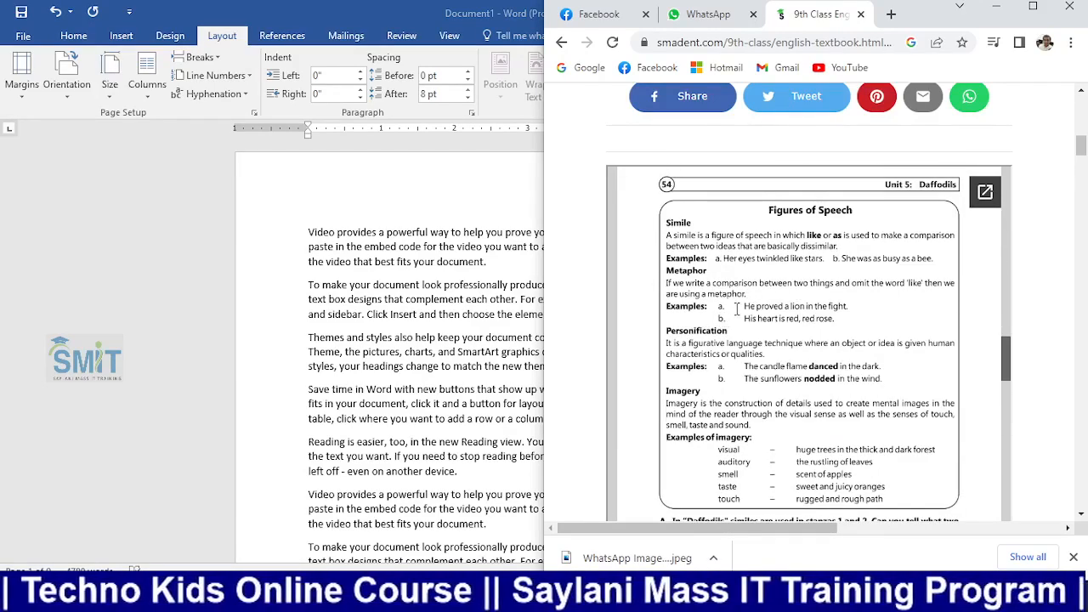
scroll(727, 316, "up", 10)
scroll(737, 308, "up", 10)
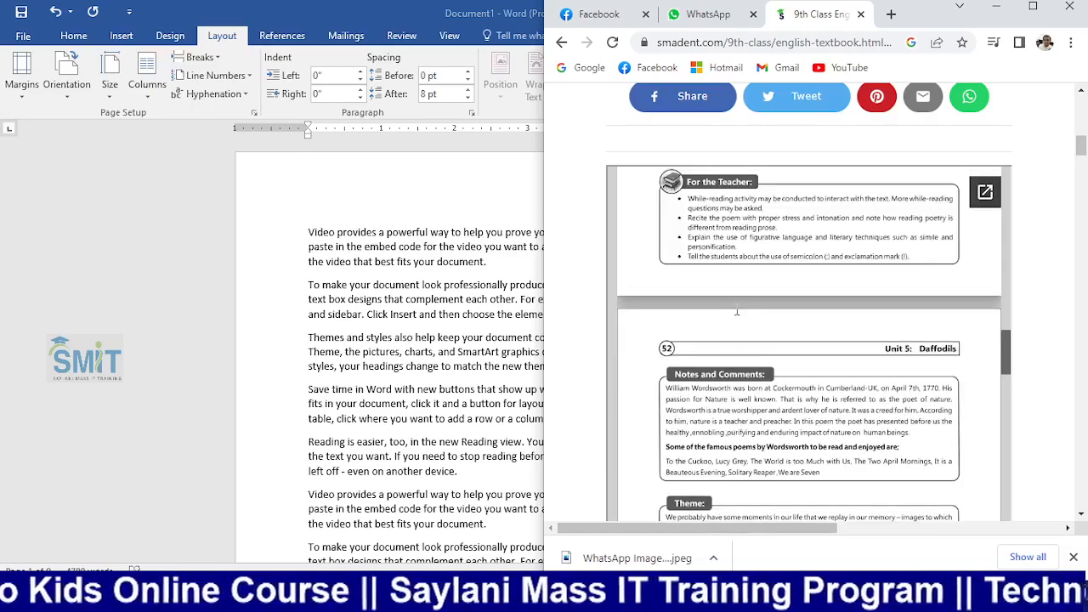
scroll(737, 308, "up", 3)
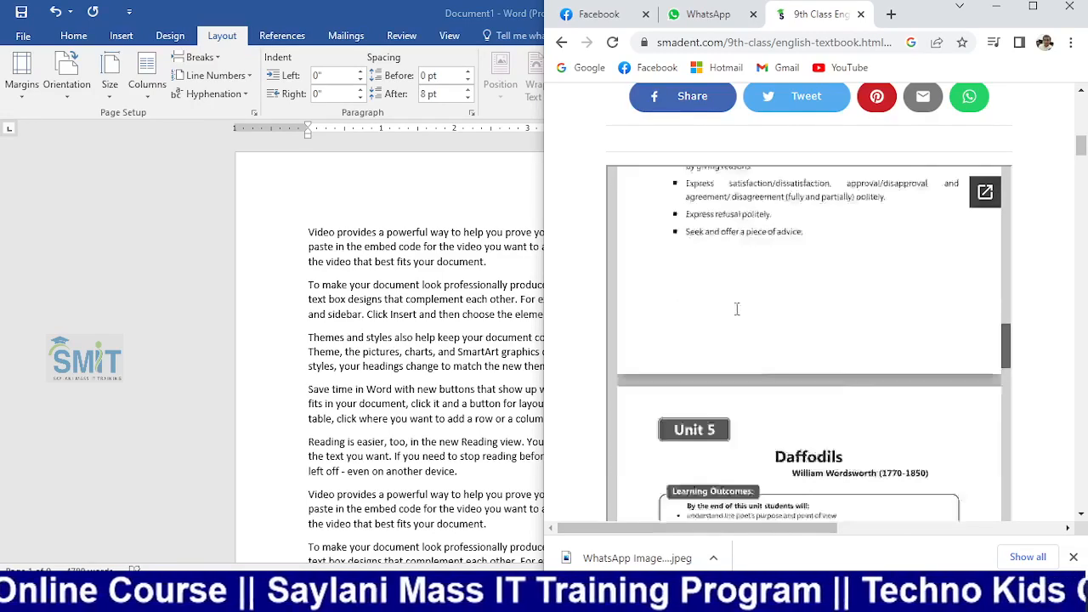
scroll(737, 308, "down", 3)
scroll(737, 308, "up", 8)
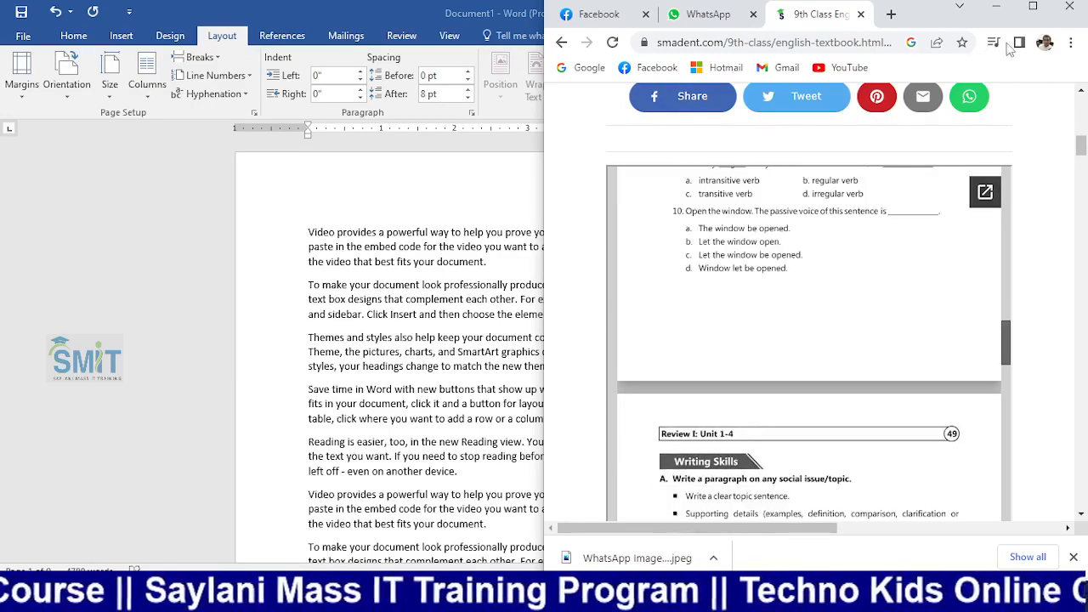
scroll(785, 321, "up", 8)
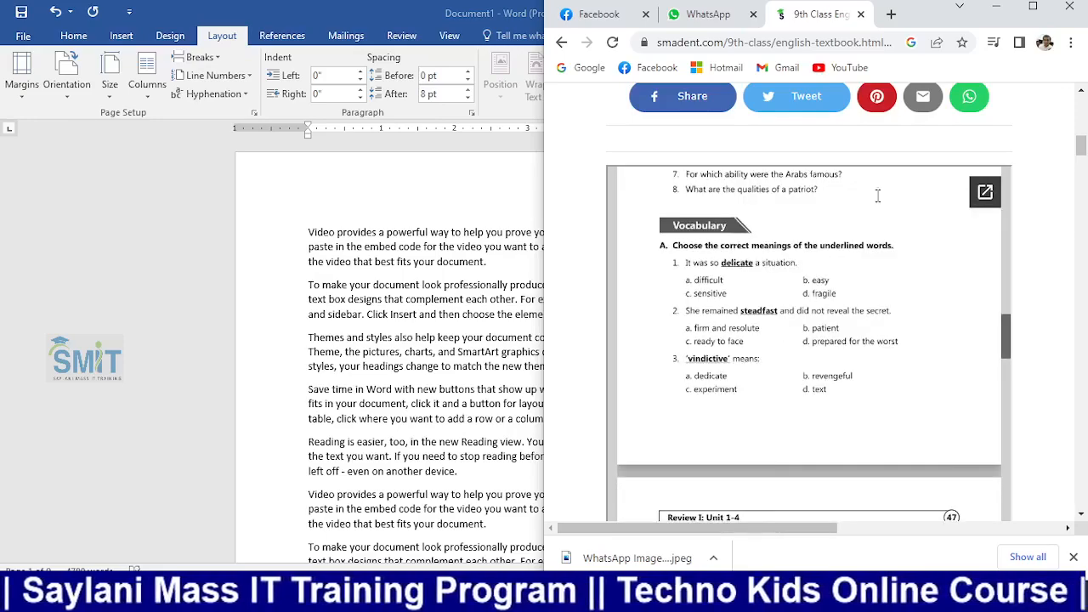
left_click(1032, 6)
Find the 'Put articles, where required' exercise and snap Chrome to the right half
scroll(382, 340, "up", 10)
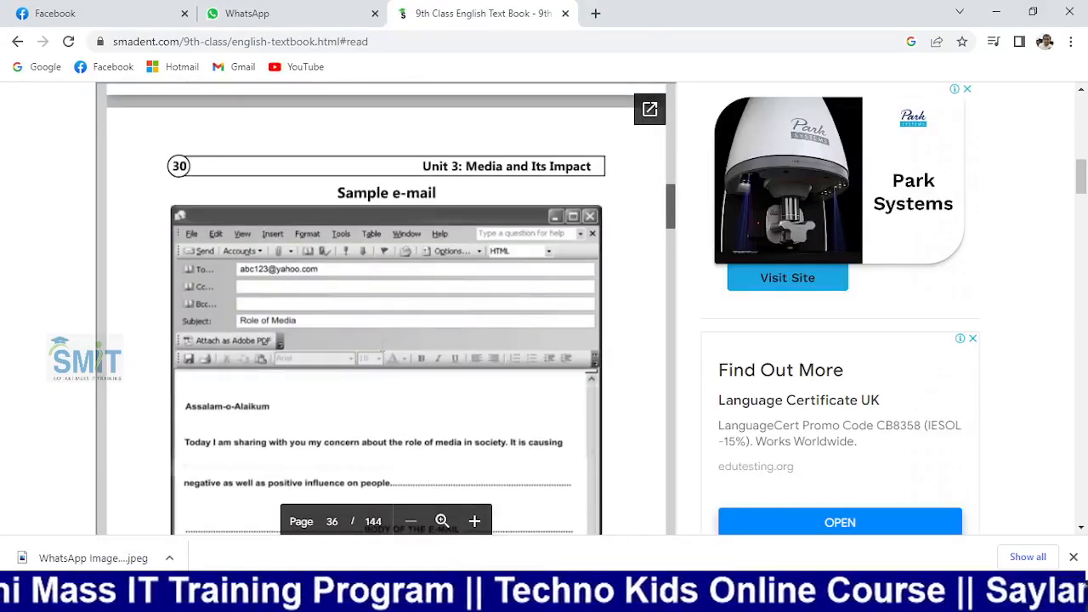
scroll(382, 344, "up", 15)
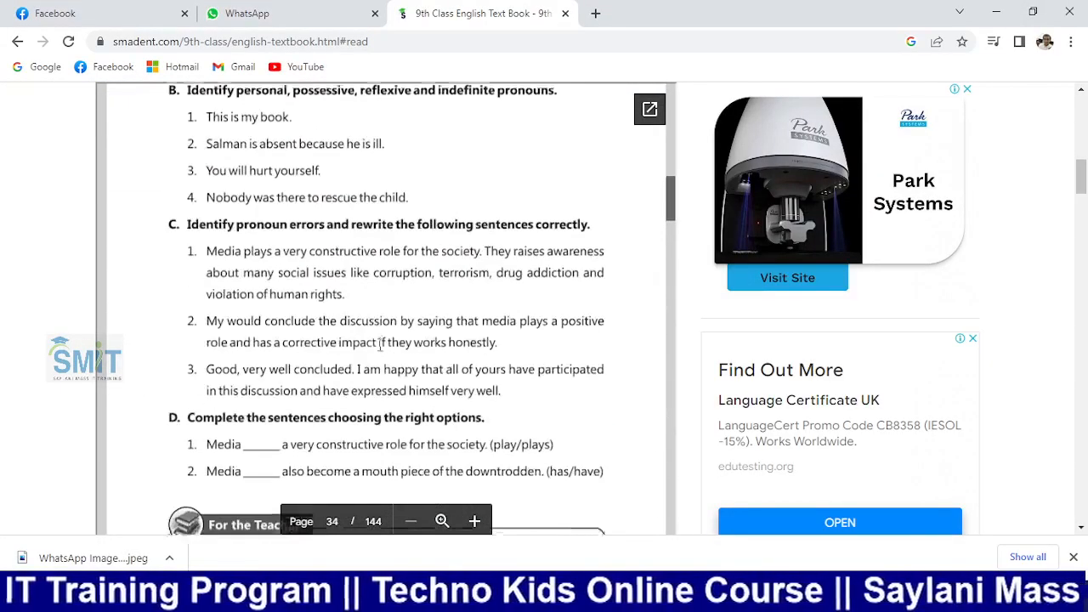
scroll(380, 344, "down", 5)
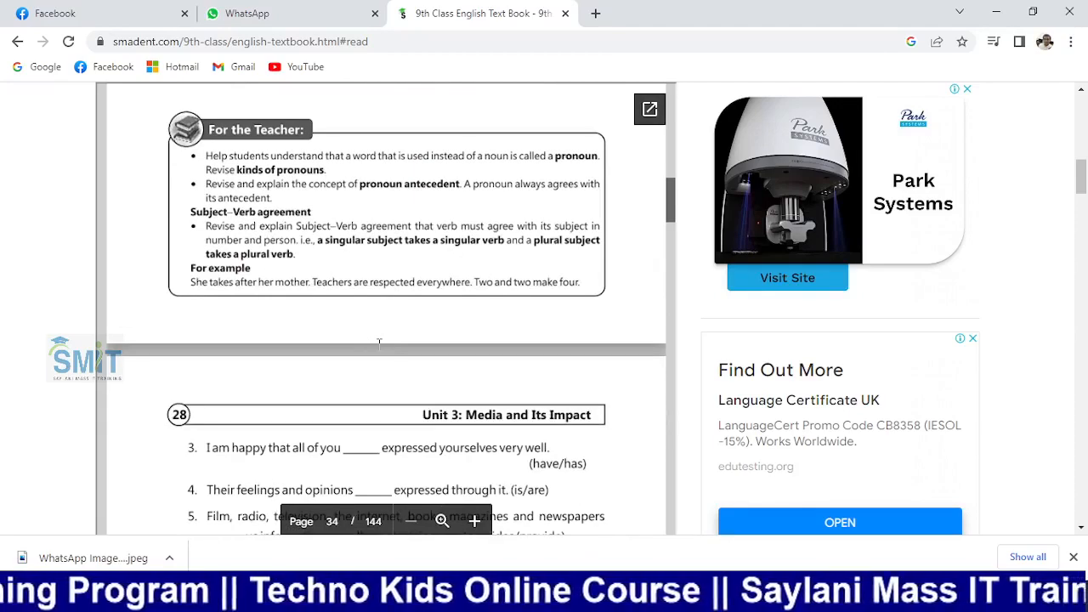
scroll(379, 343, "up", 4)
scroll(379, 342, "down", 4)
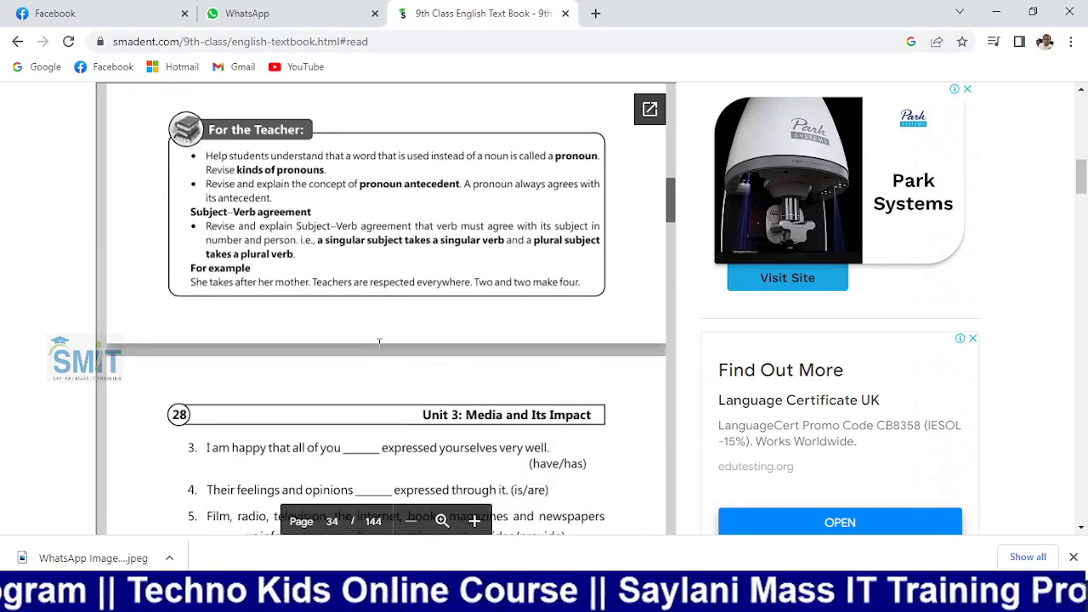
scroll(379, 342, "up", 2)
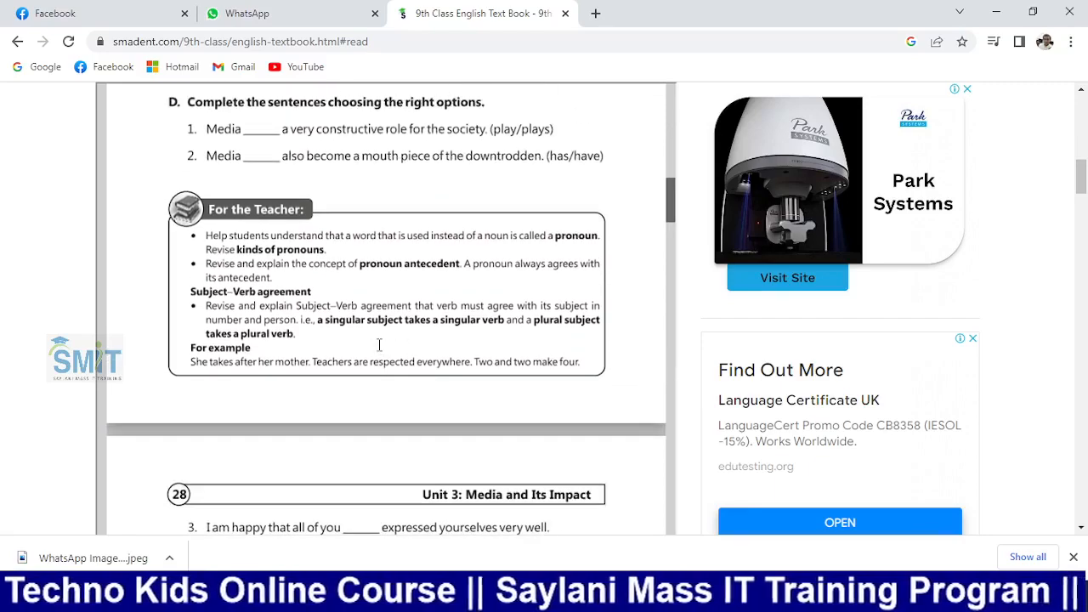
scroll(379, 344, "up", 10)
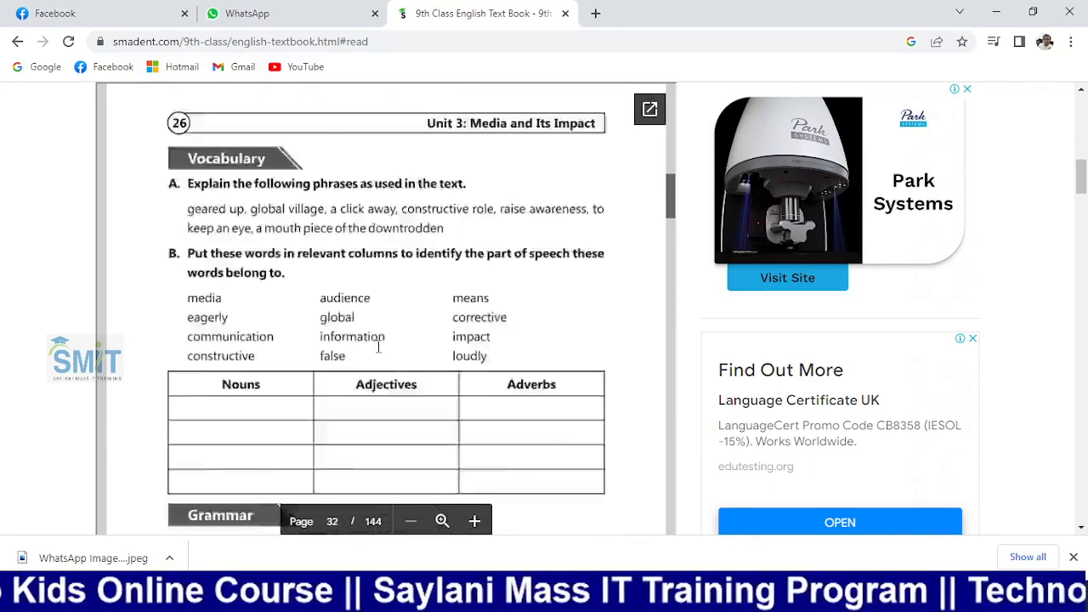
scroll(379, 347, "down", 5)
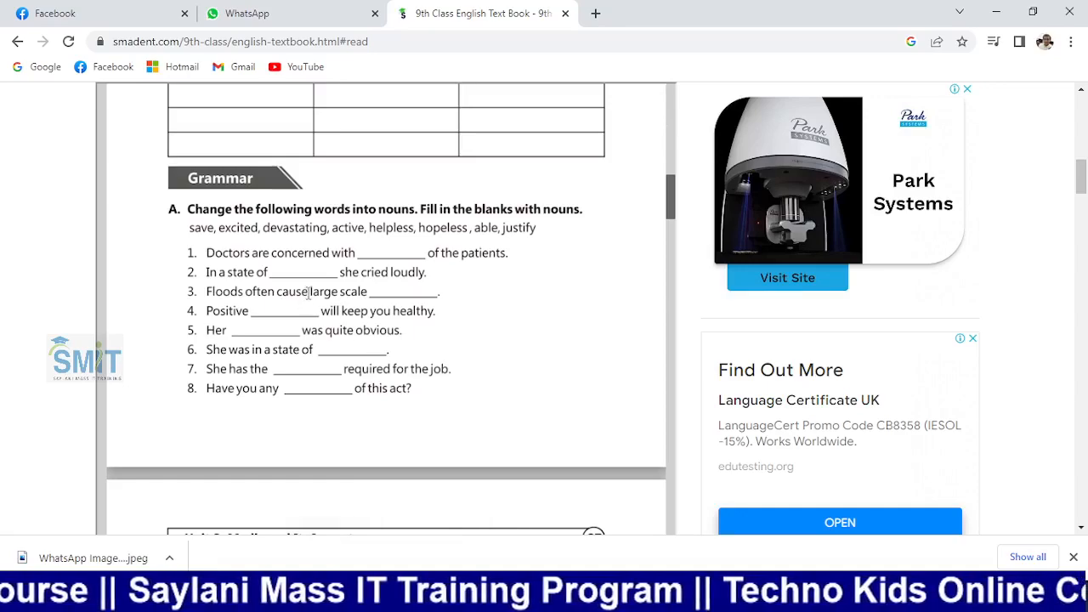
scroll(308, 291, "up", 3)
scroll(311, 295, "down", 2)
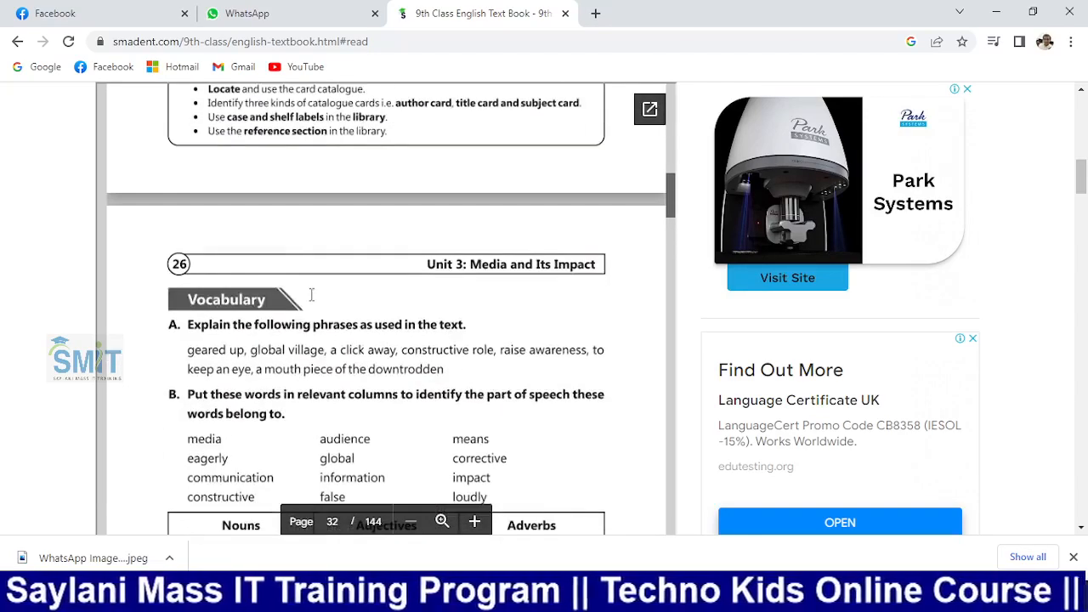
scroll(311, 296, "up", 5)
scroll(312, 297, "up", 20)
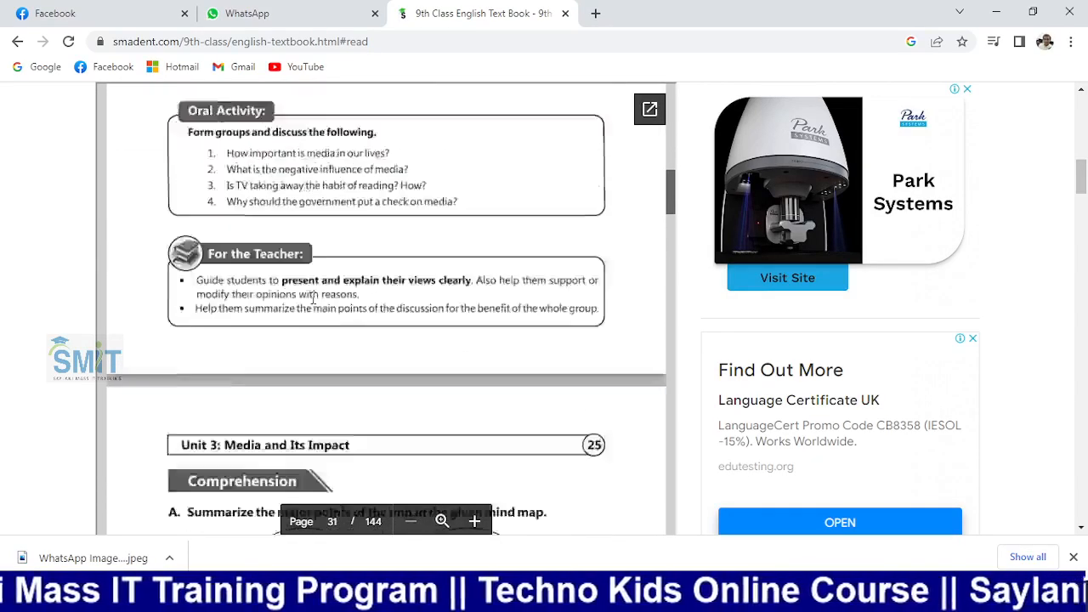
scroll(313, 297, "up", 15)
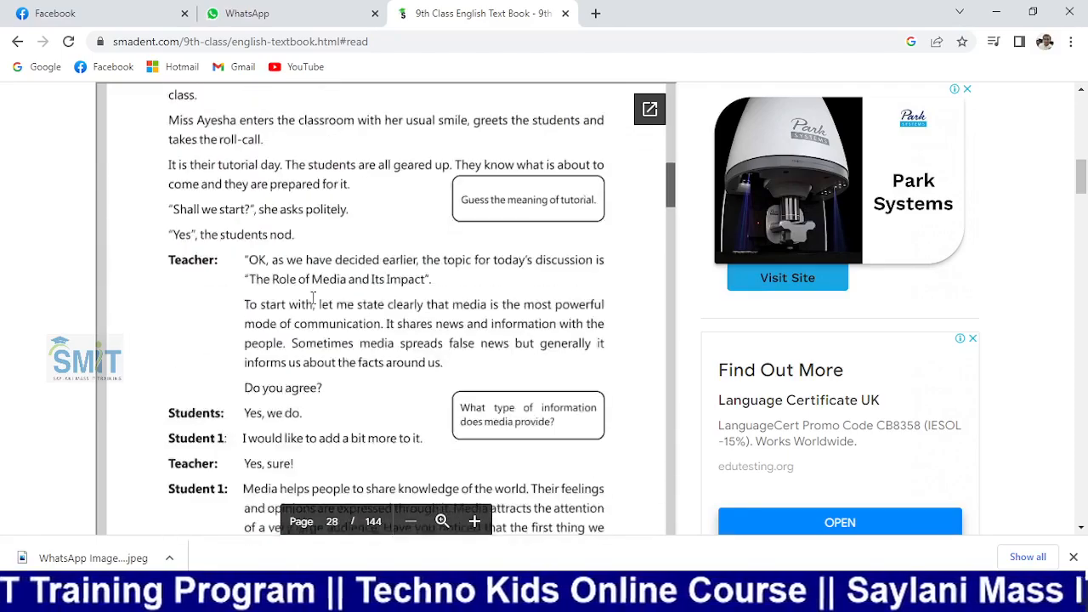
scroll(312, 299, "up", 8)
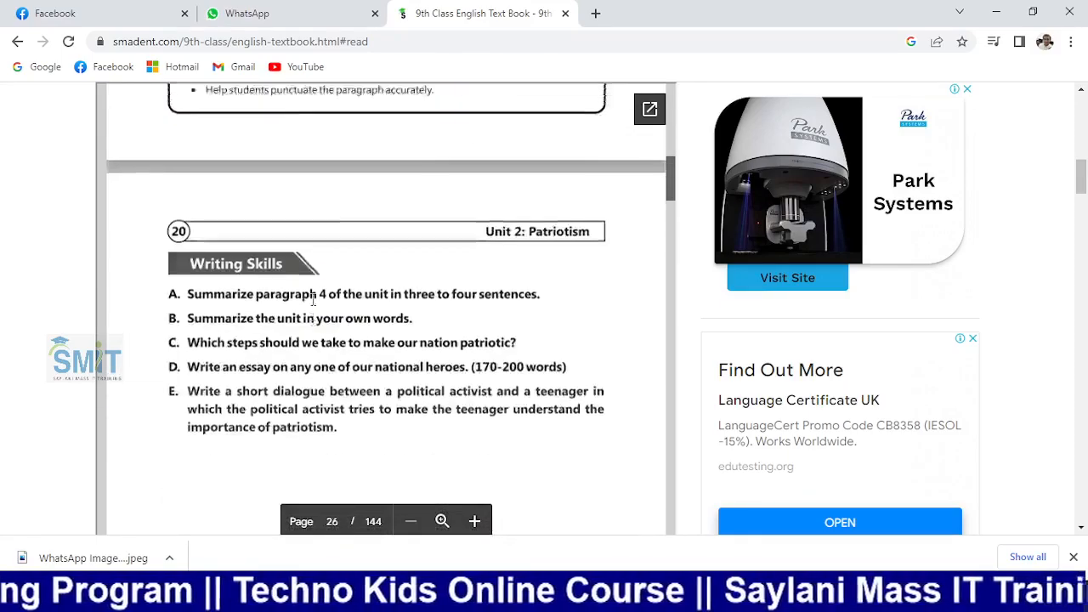
scroll(313, 299, "down", 3)
scroll(313, 300, "up", 5)
scroll(313, 299, "up", 15)
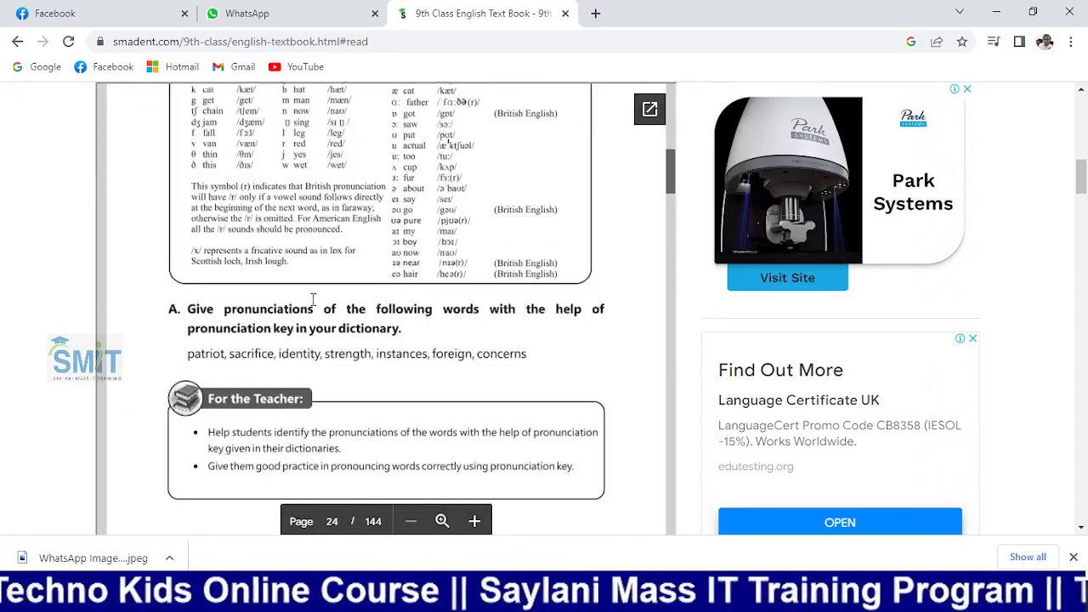
scroll(313, 299, "down", 18)
scroll(311, 307, "down", 20)
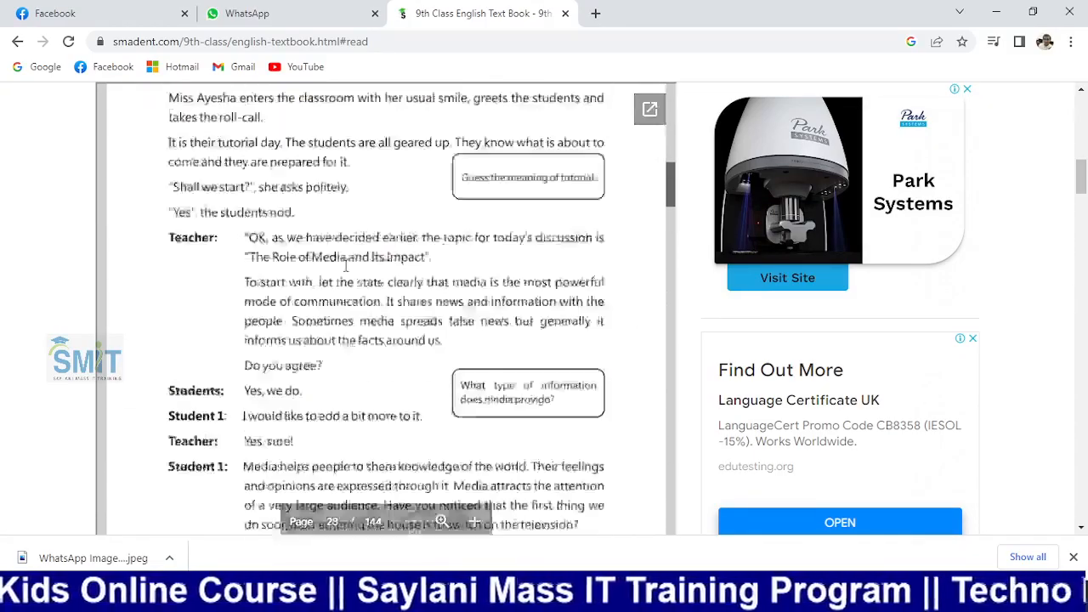
scroll(355, 254, "up", 20)
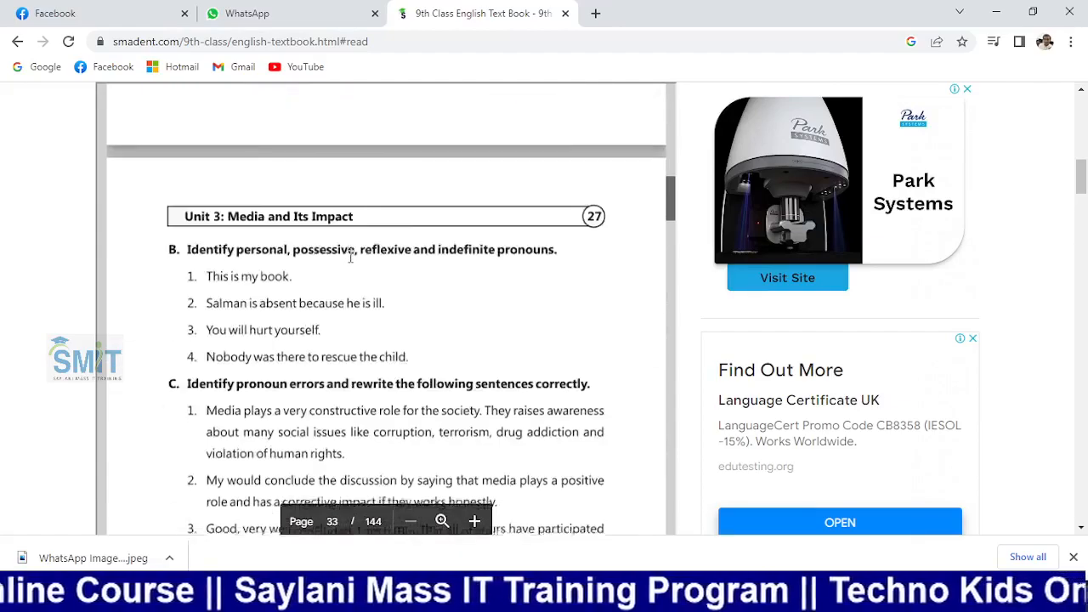
scroll(347, 260, "down", 5)
scroll(347, 260, "up", 5)
scroll(345, 261, "down", 1)
scroll(345, 261, "down", 20)
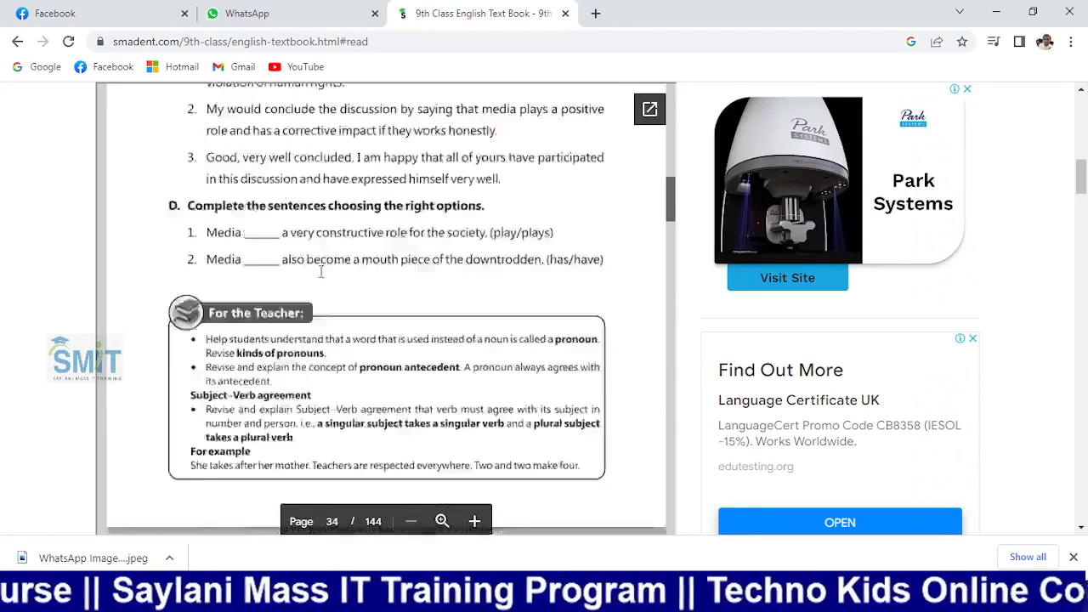
scroll(320, 282, "down", 20)
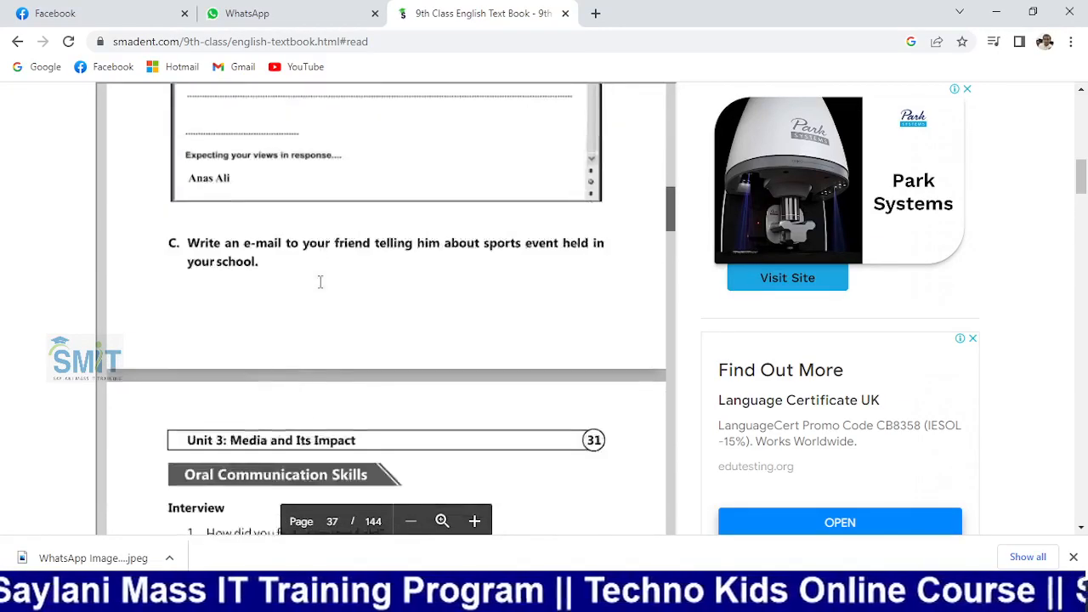
scroll(320, 287, "down", 10)
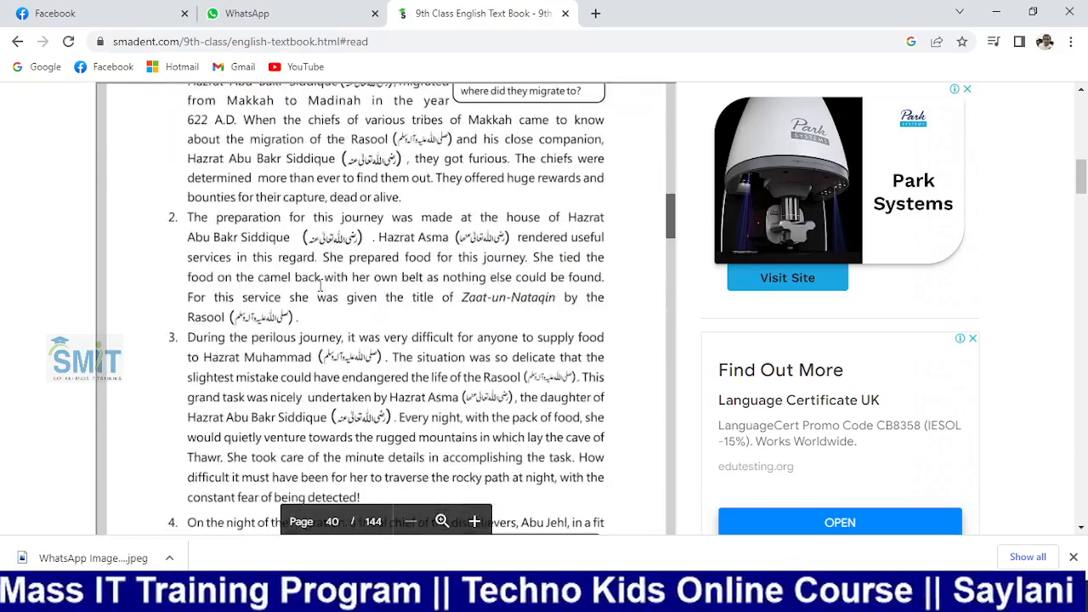
scroll(319, 289, "up", 15)
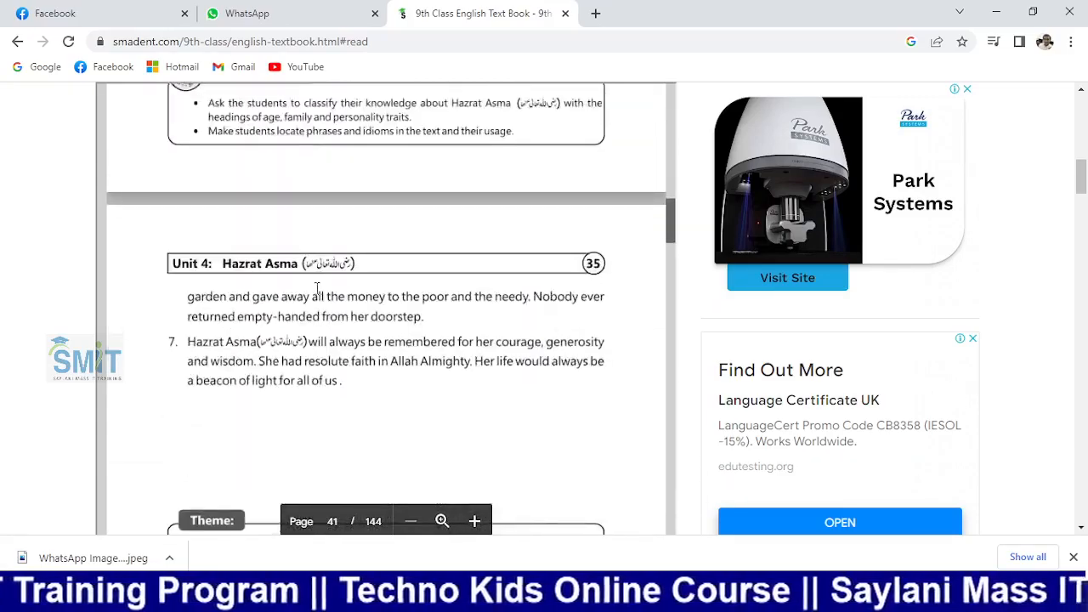
scroll(320, 291, "up", 15)
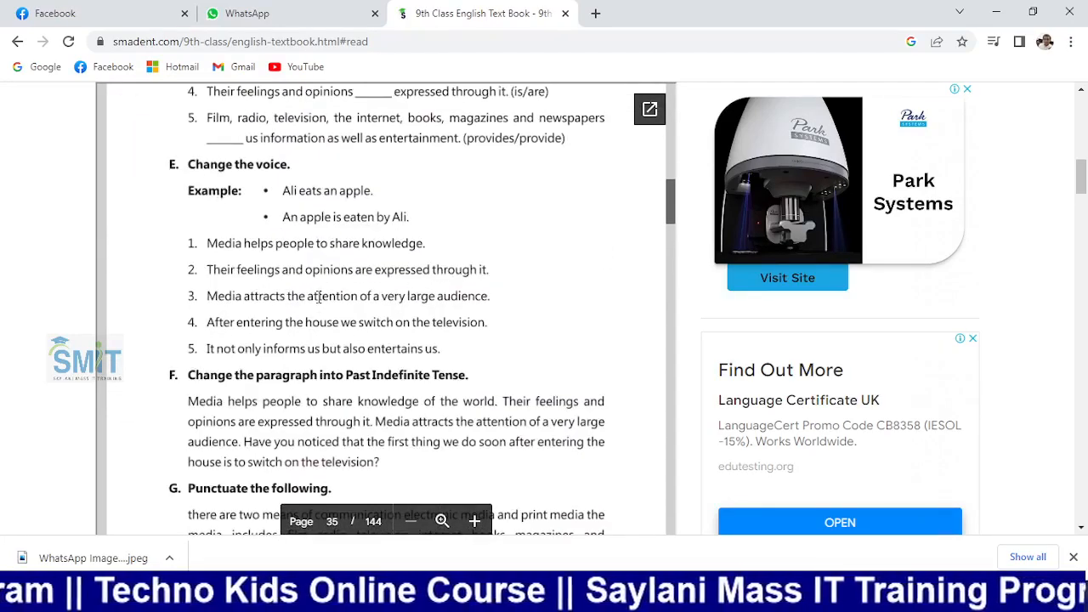
scroll(344, 291, "up", 10)
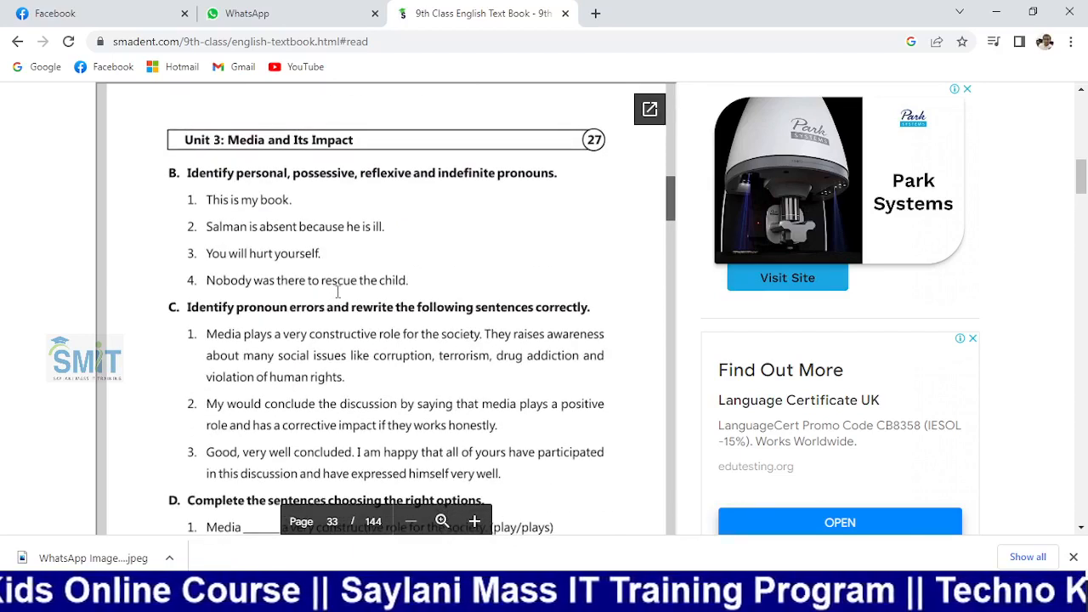
scroll(338, 291, "up", 1)
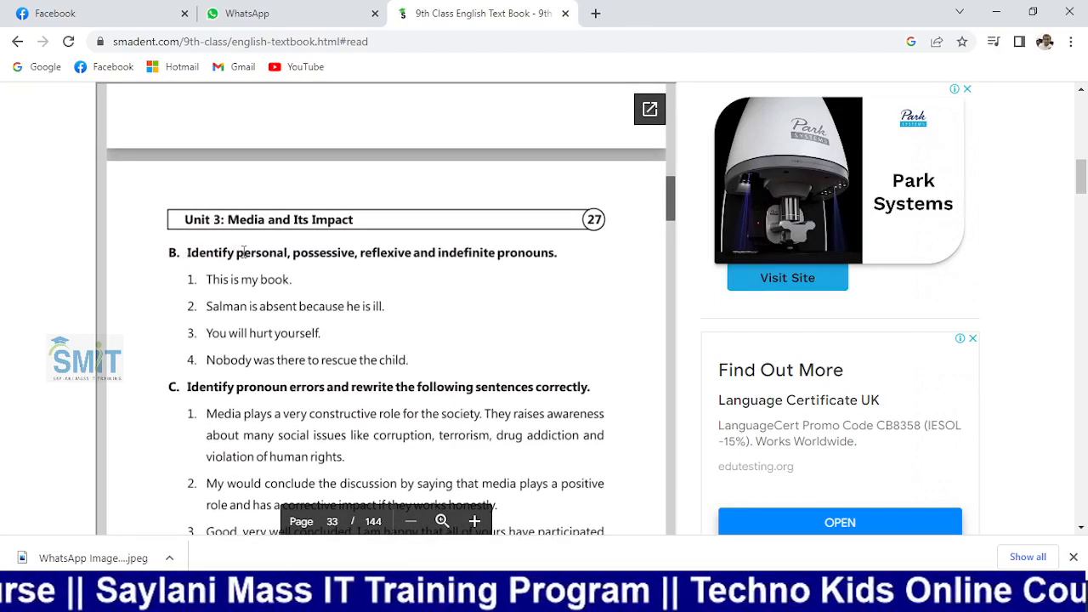
scroll(195, 246, "down", 1)
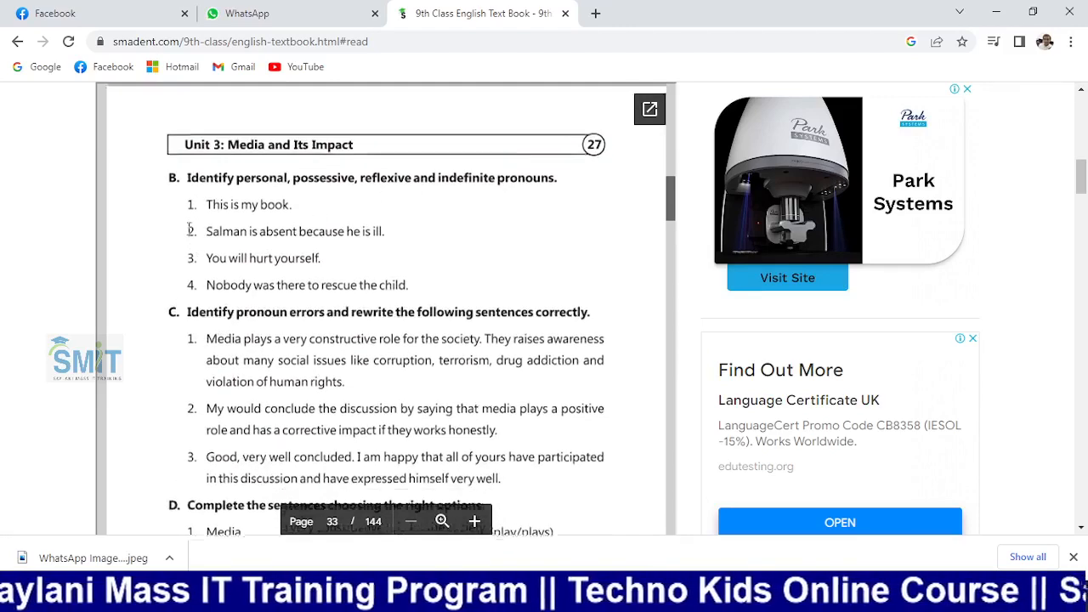
scroll(185, 260, "up", 2)
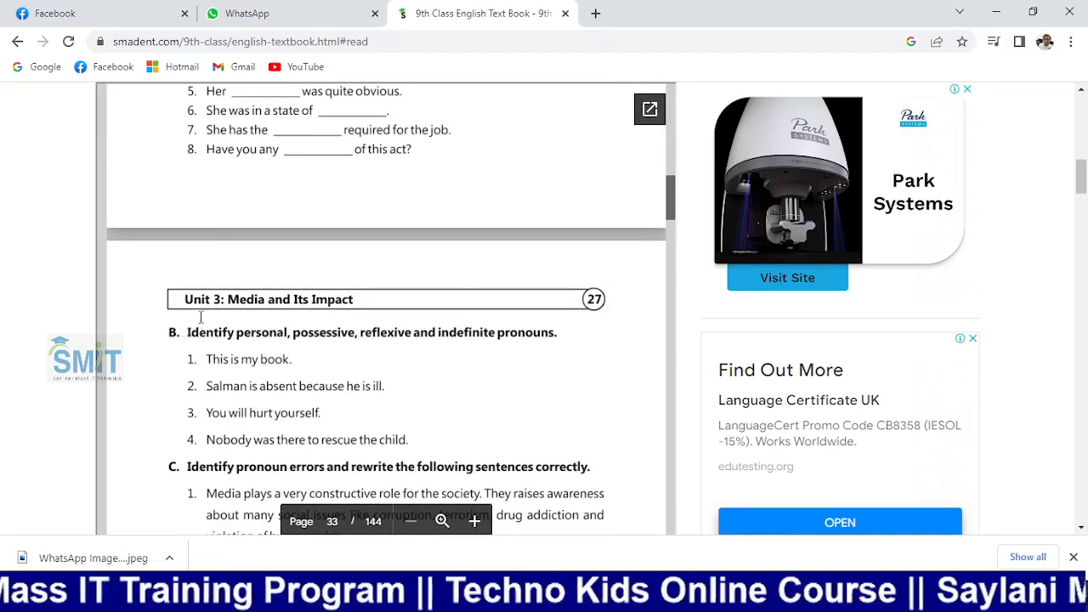
key("super+Right")
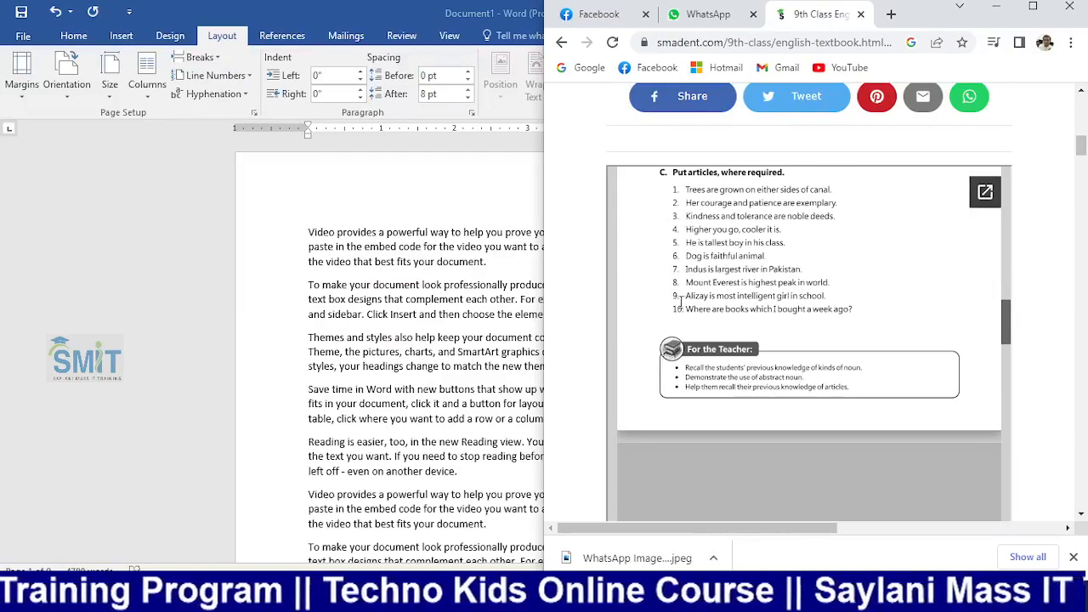
Show the Comprehension questions and tile Word on the left, Chrome on the right
scroll(681, 302, "down", 10)
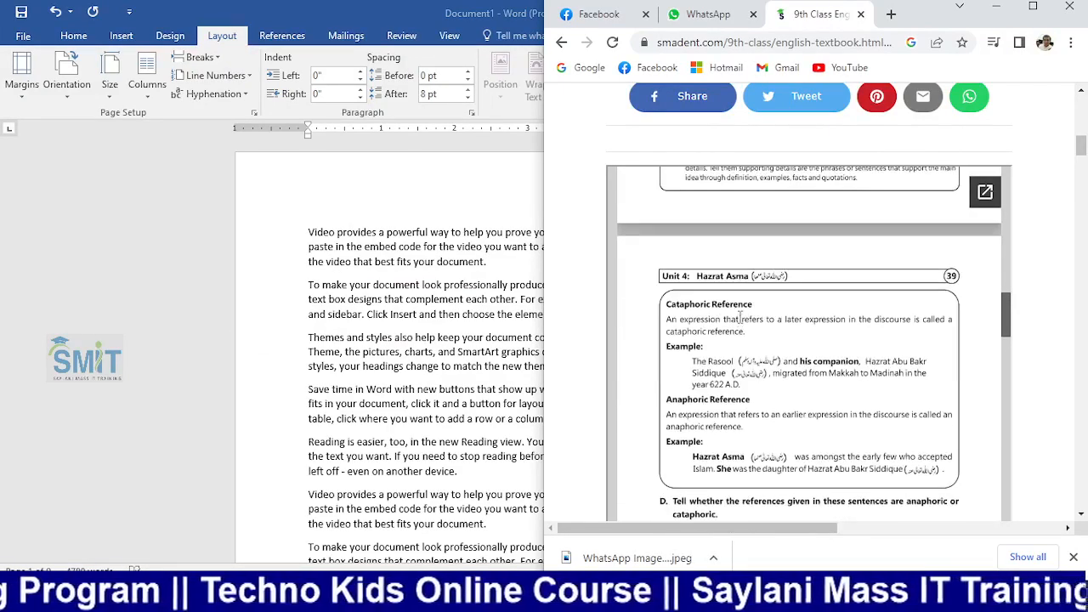
scroll(740, 318, "up", 10)
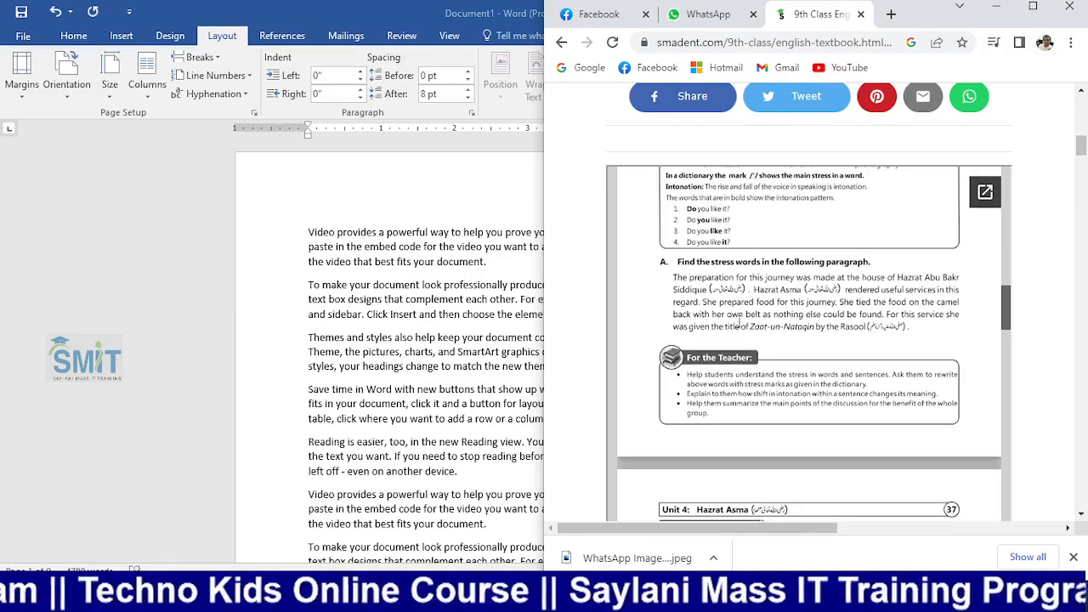
scroll(738, 323, "up", 3)
scroll(736, 327, "down", 8)
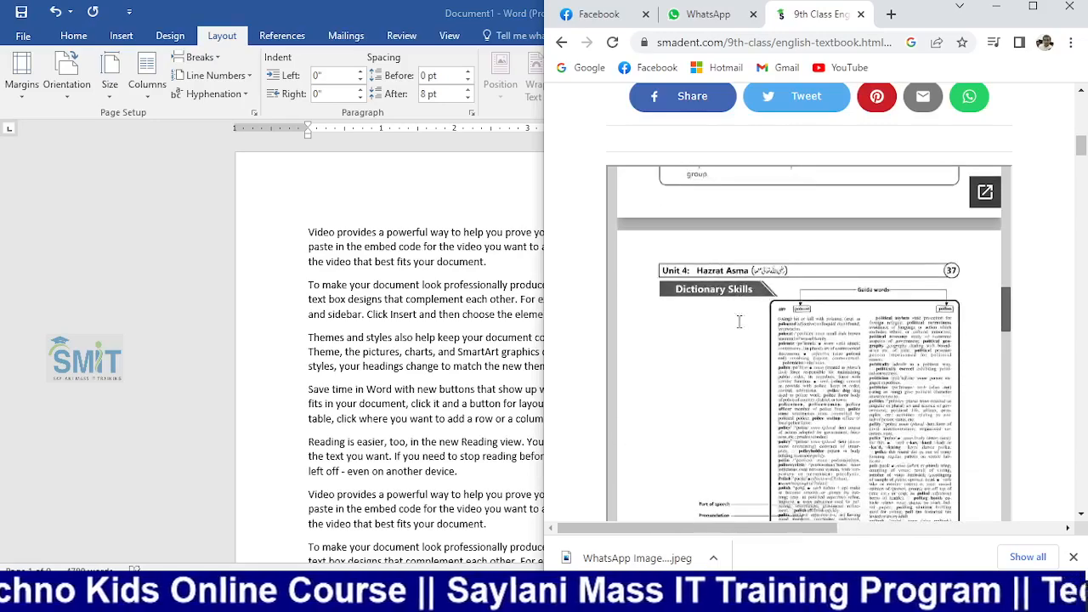
scroll(734, 333, "down", 4)
scroll(714, 318, "up", 1)
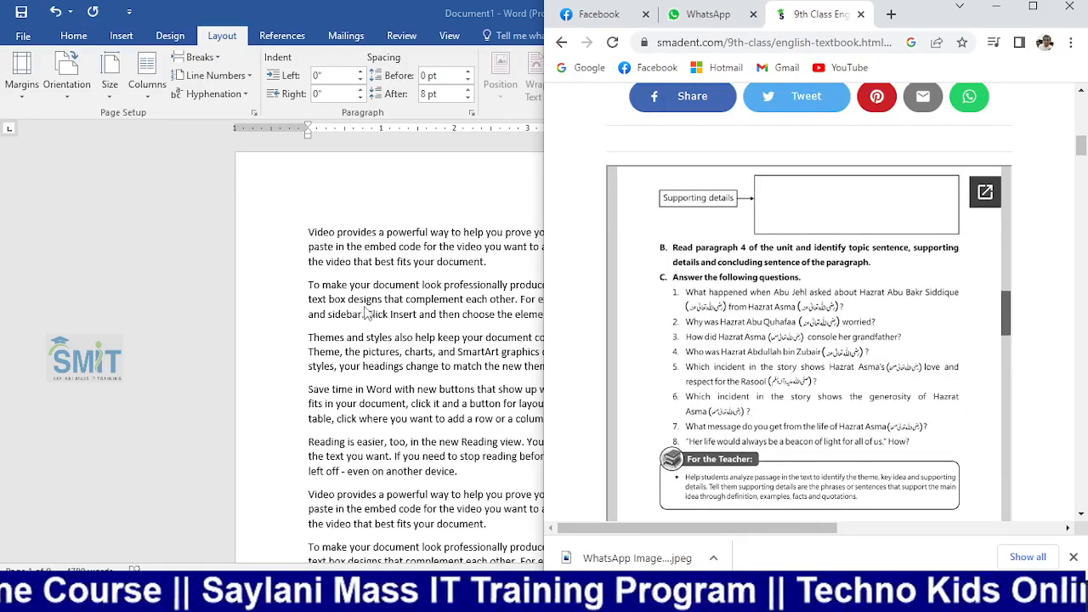
left_click(365, 309)
key("super+Left")
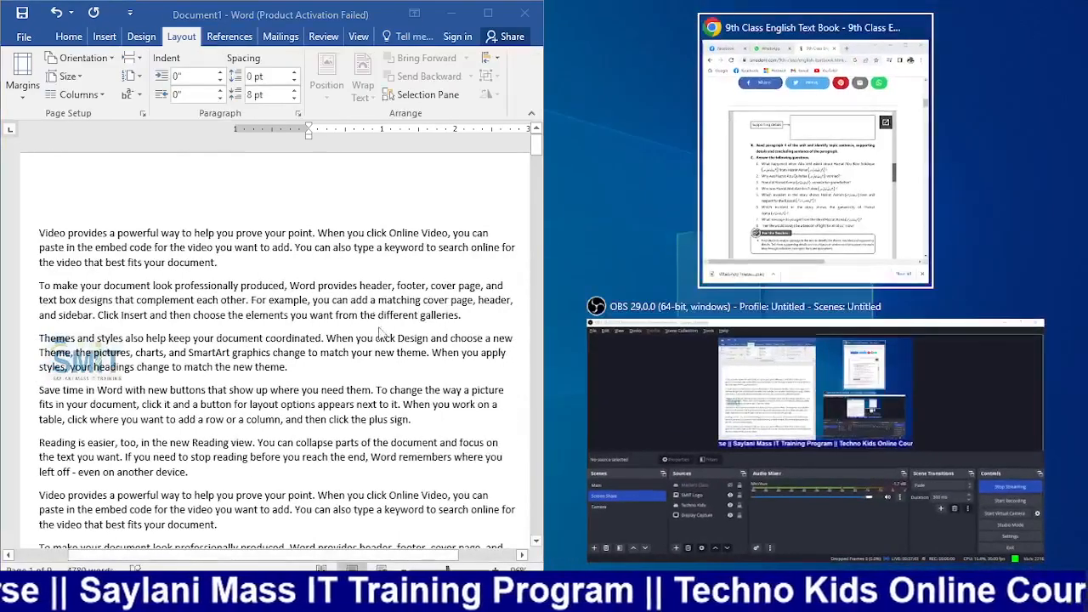
left_click(805, 183)
Delete all the sample text from the Word document
left_click(223, 351)
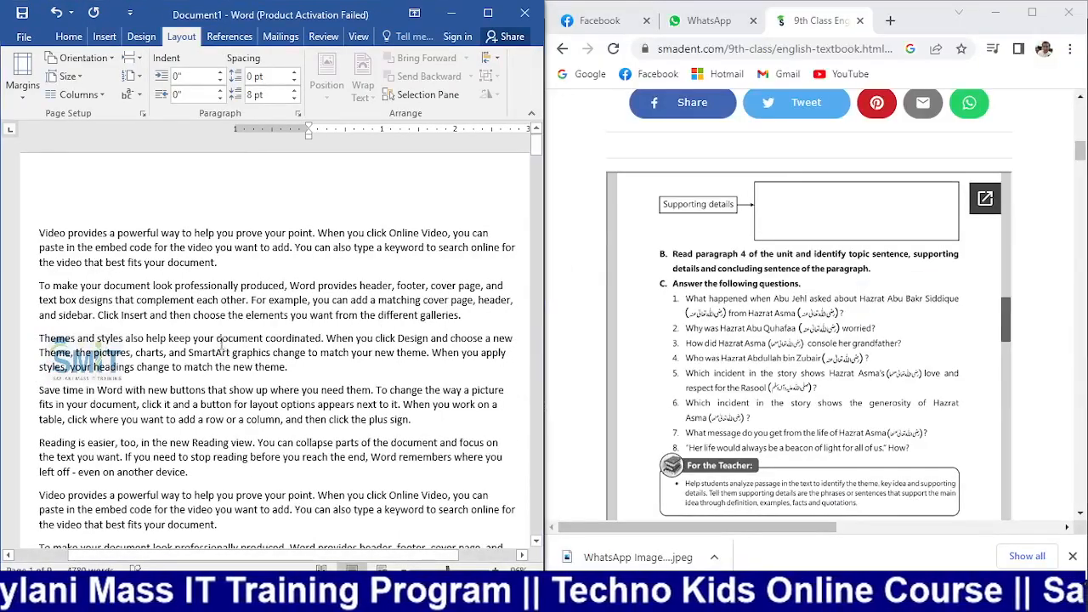
key("ctrl+a")
key("Delete")
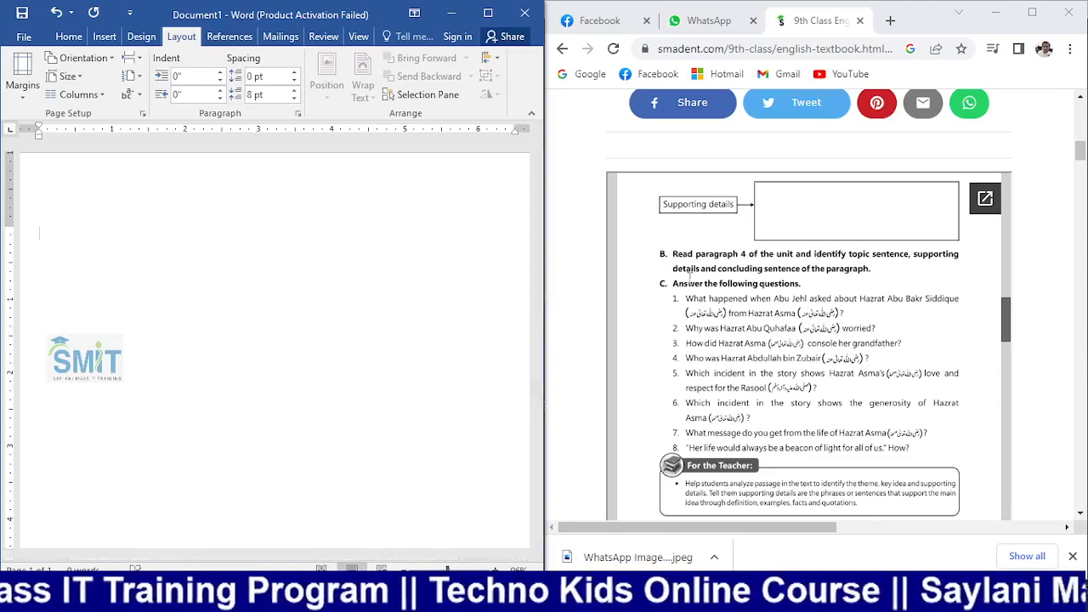
Type 'Answer the following question.' and make it bold with a larger font
type("A")
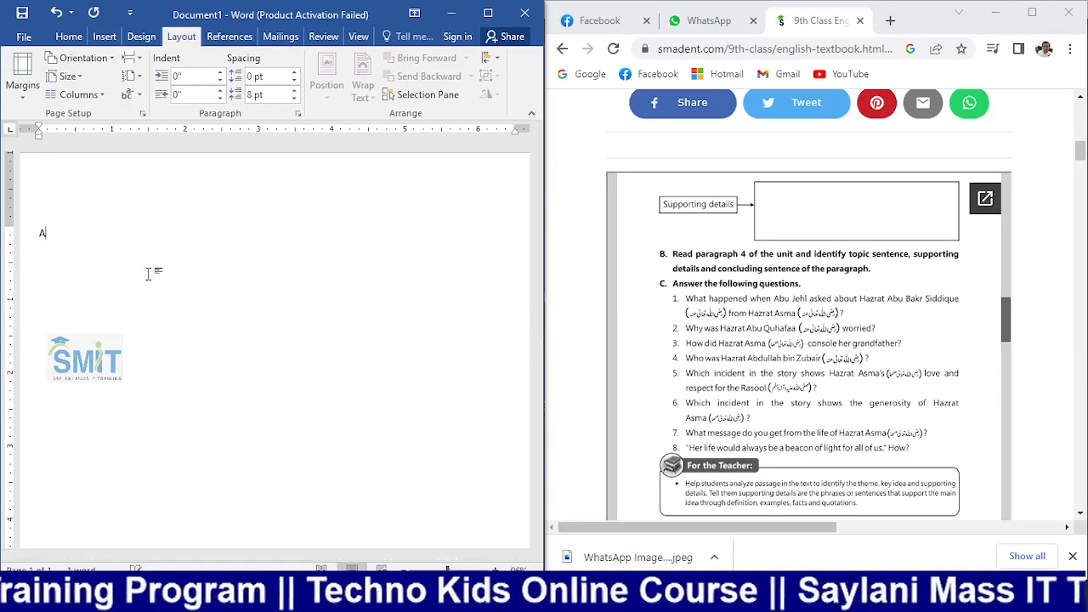
type("n")
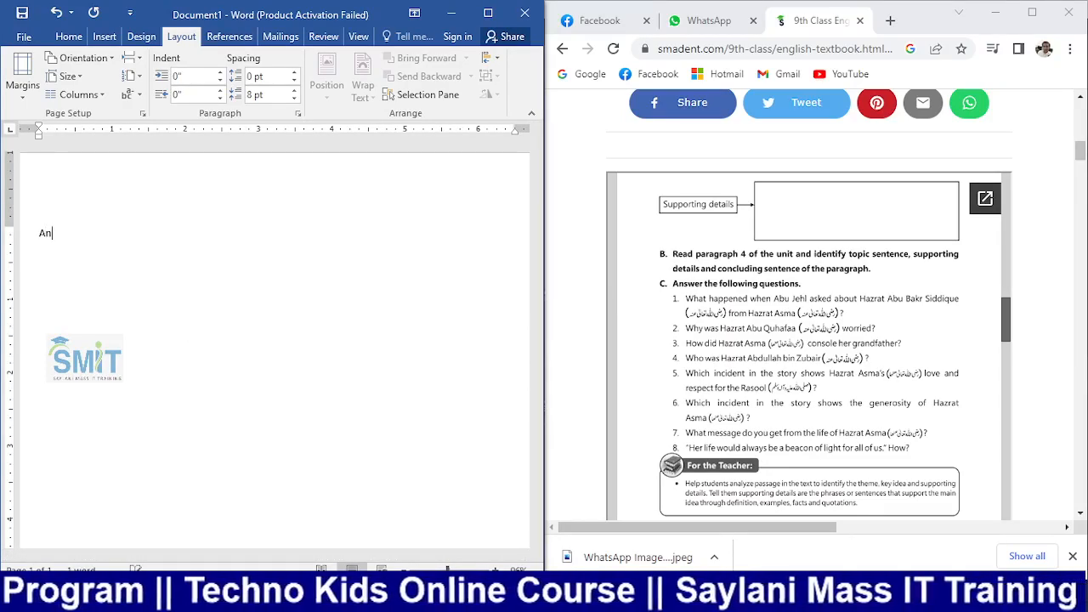
type("swer")
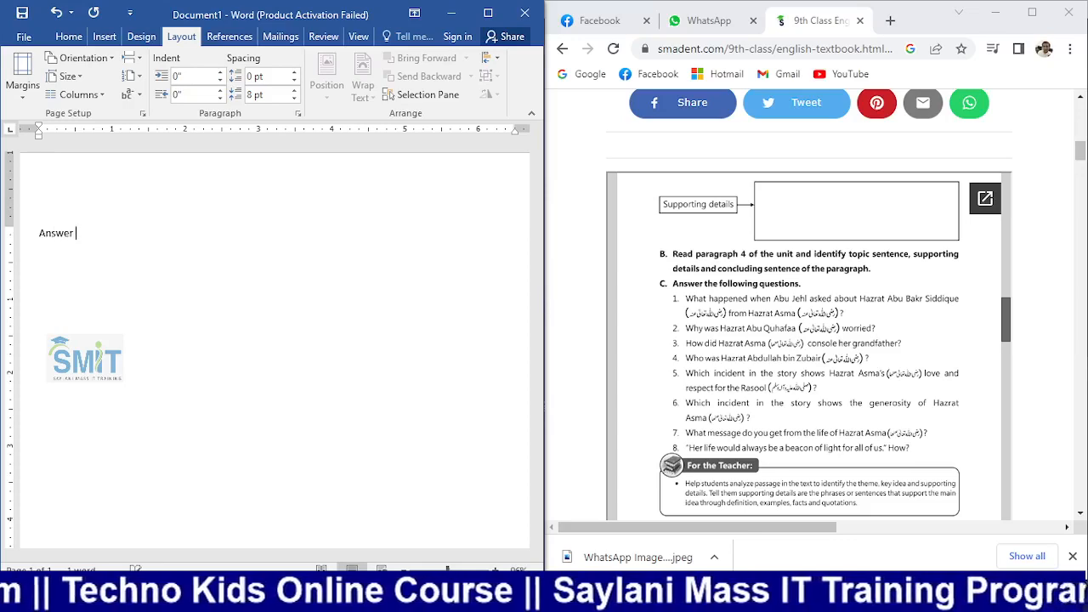
type(" the foll")
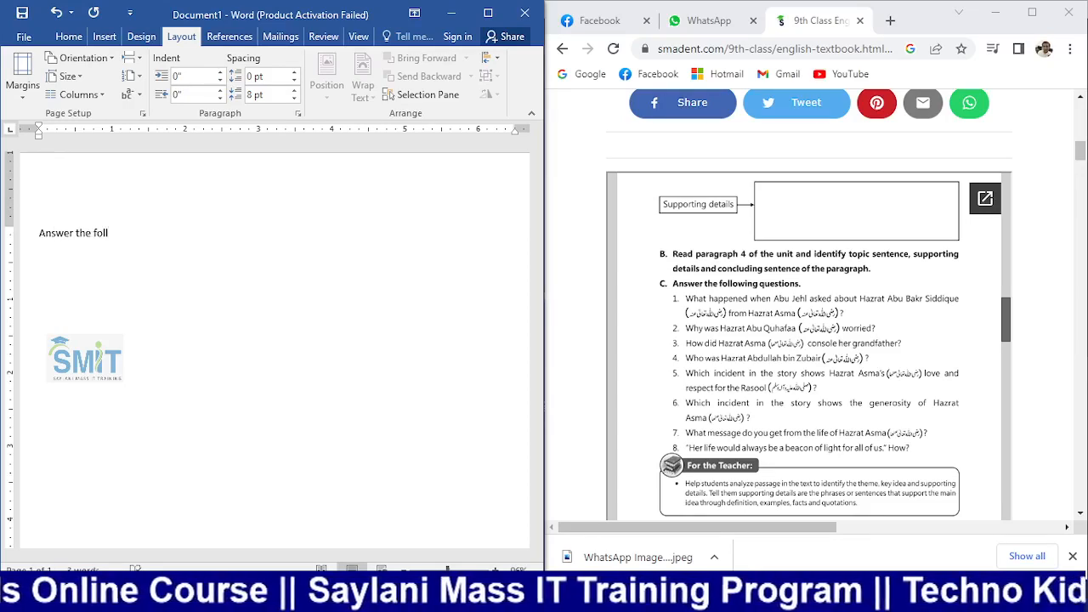
type("ow")
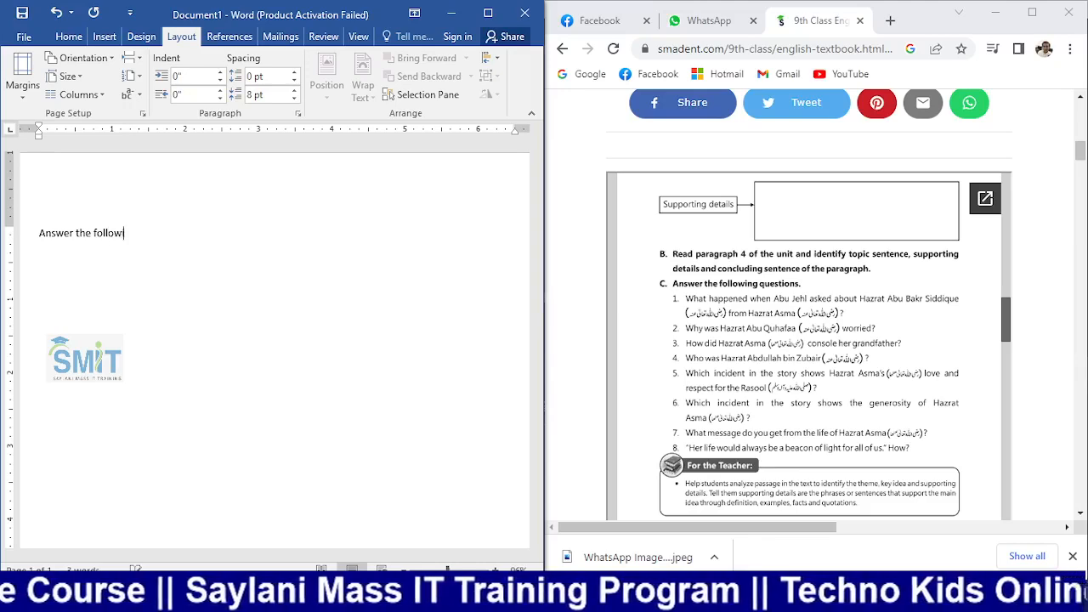
type("ing question")
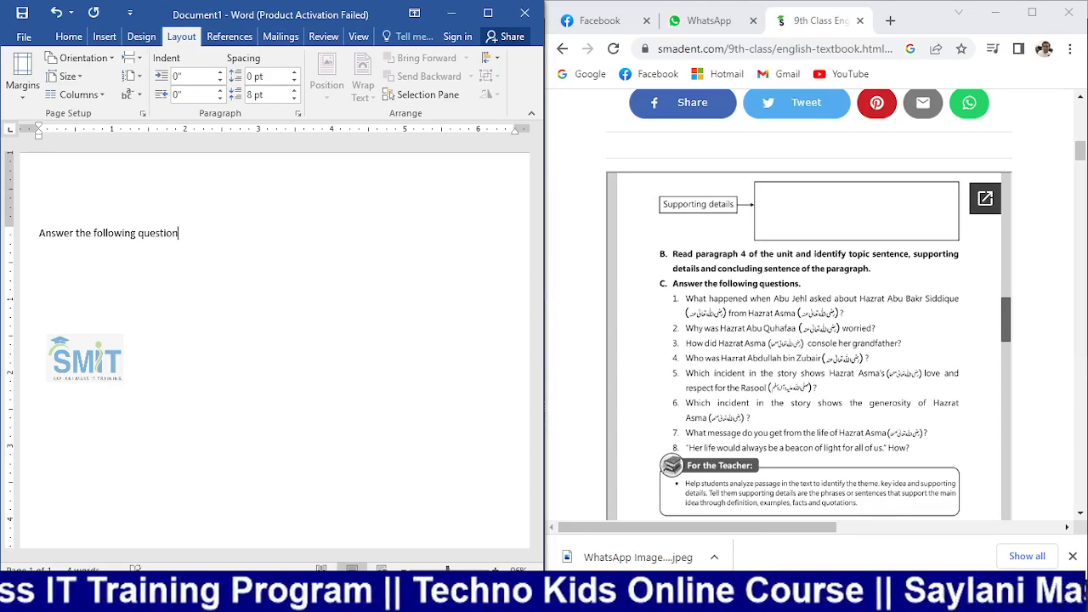
key("ctrl+shift+Left")
key("ctrl+shift+Left")
key("ctrl+shift+Left")
key("ctrl+shift+Left")
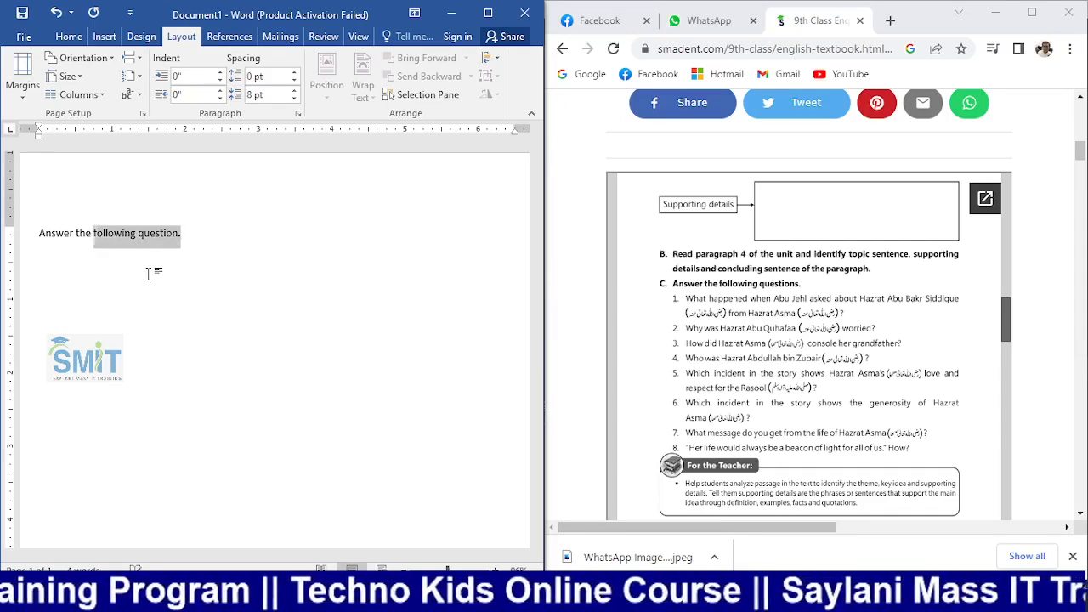
key("ctrl+b")
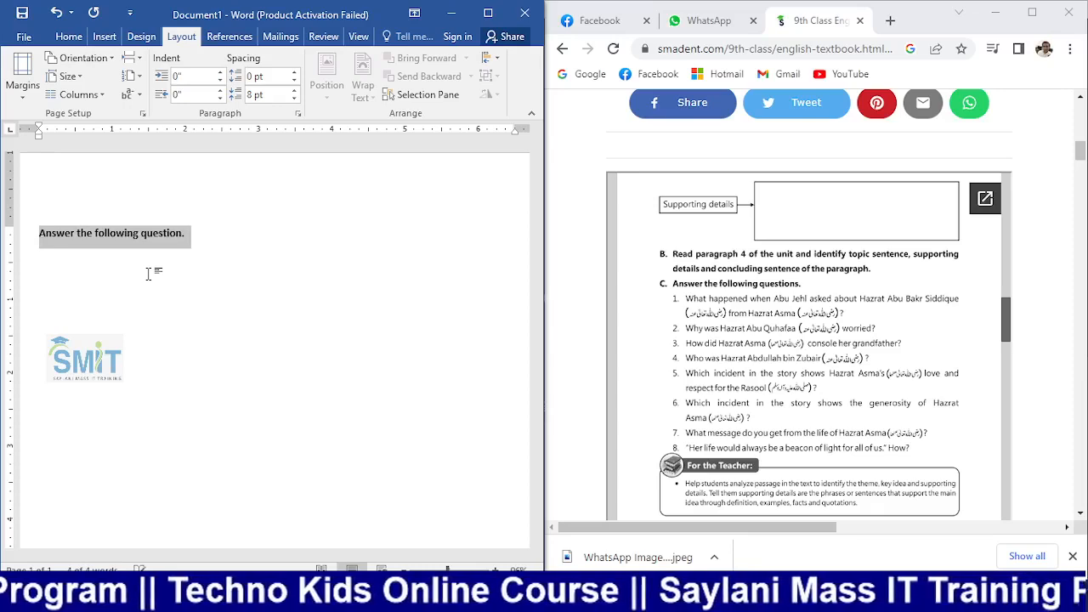
key("ctrl+shift+period")
key("ctrl+shift+period")
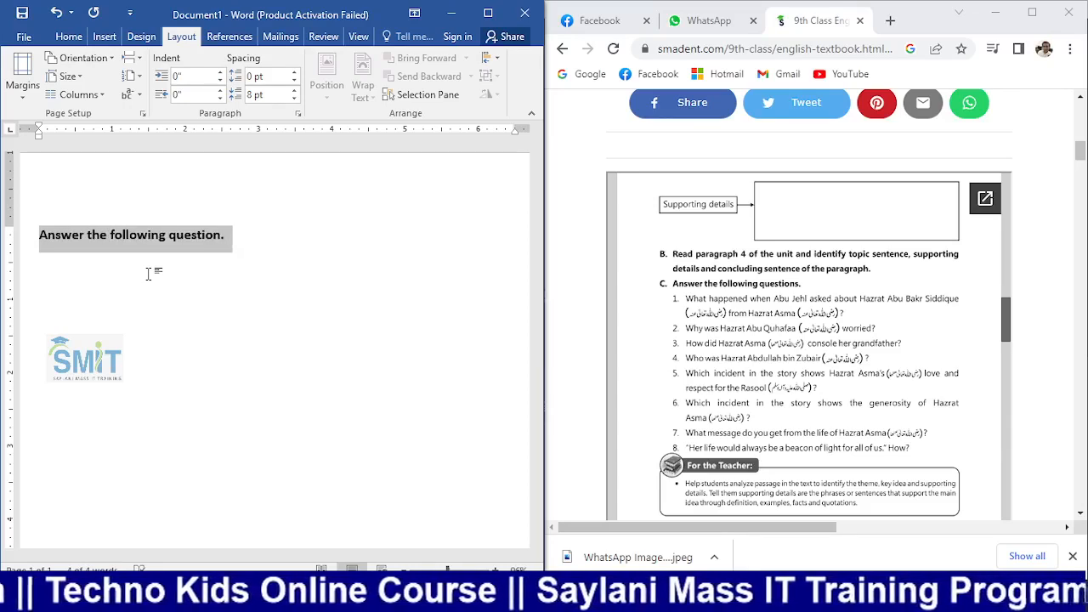
left_click(226, 237)
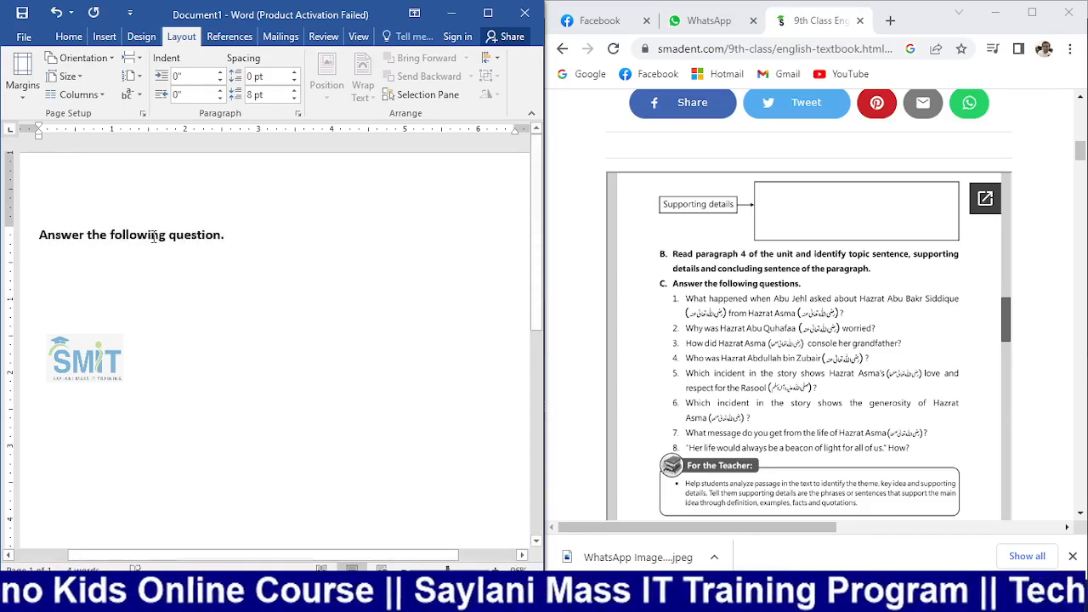
Apply A. B. C. lettered numbering to the heading line
left_click(69, 36)
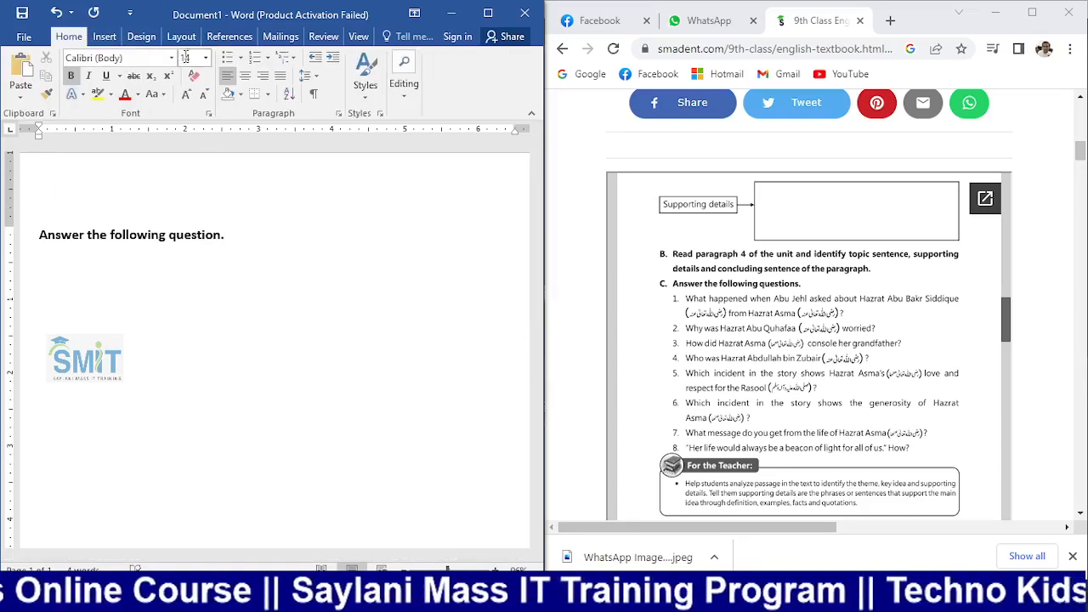
left_click(268, 57)
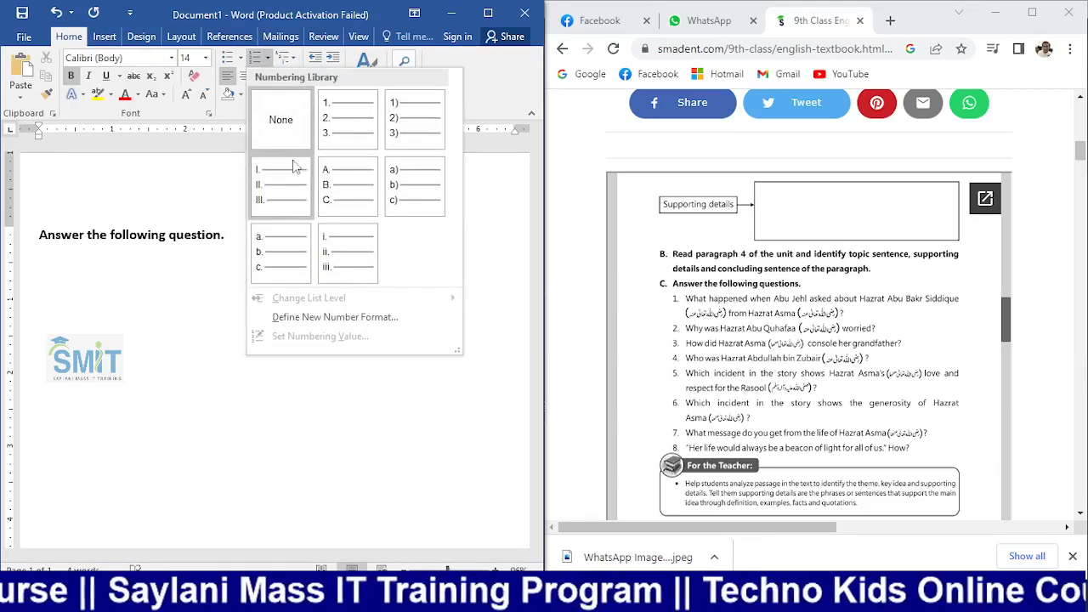
left_click(342, 184)
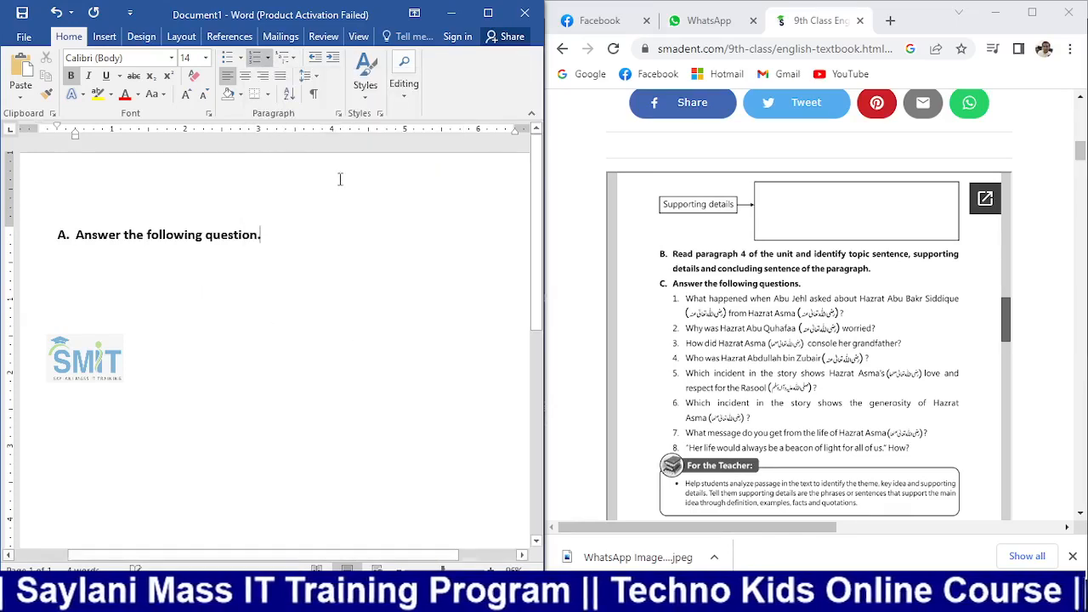
Add a new line below the heading and demote it to indented sub-item 'a.'
left_click(285, 238)
key("Return")
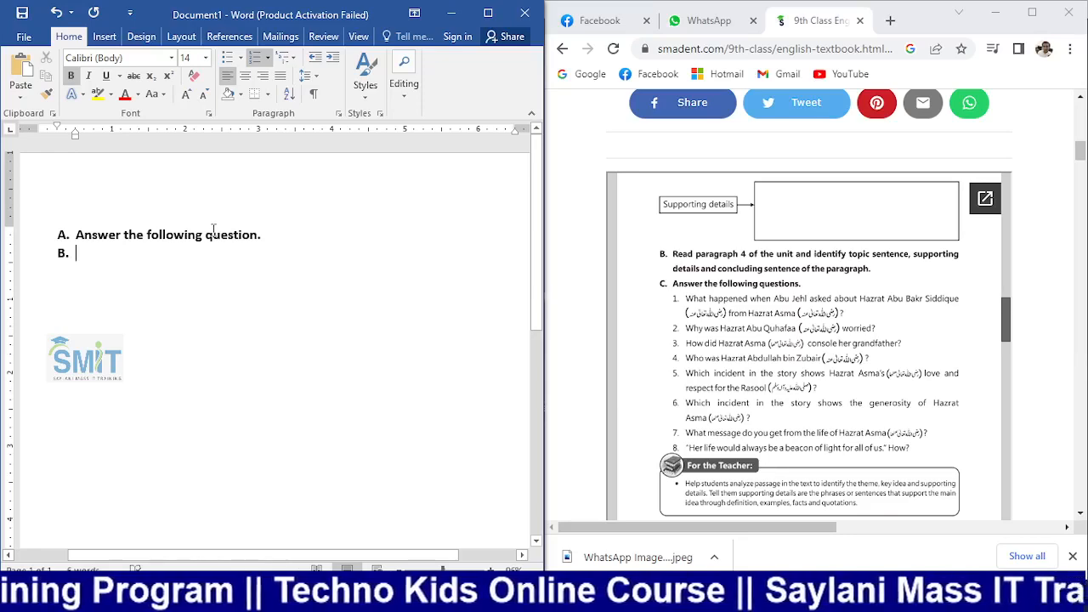
key("Return")
key("ctrl+z")
key("ctrl+z")
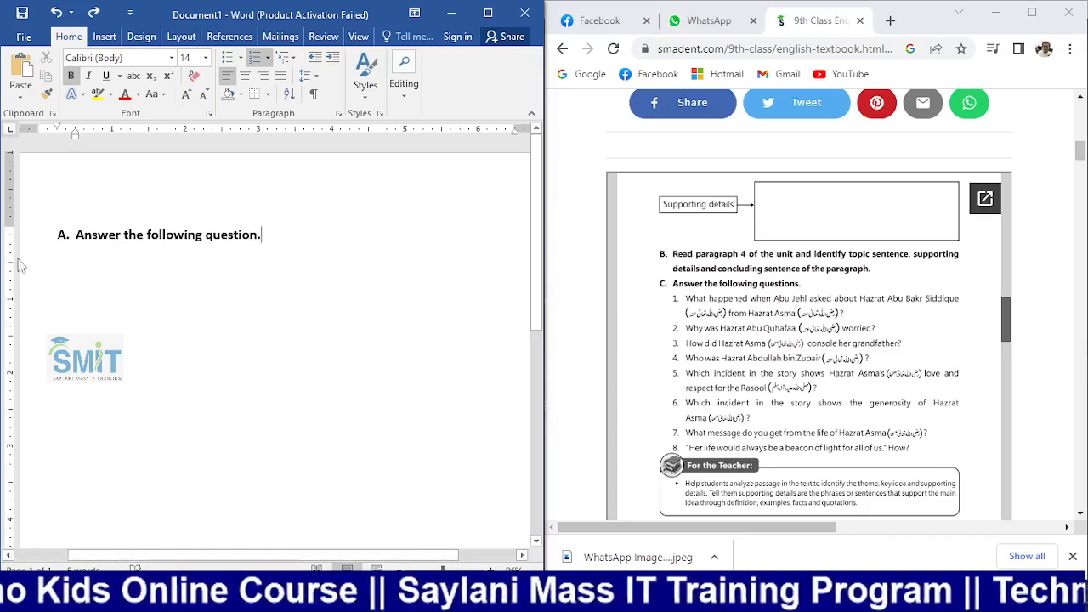
key("Return")
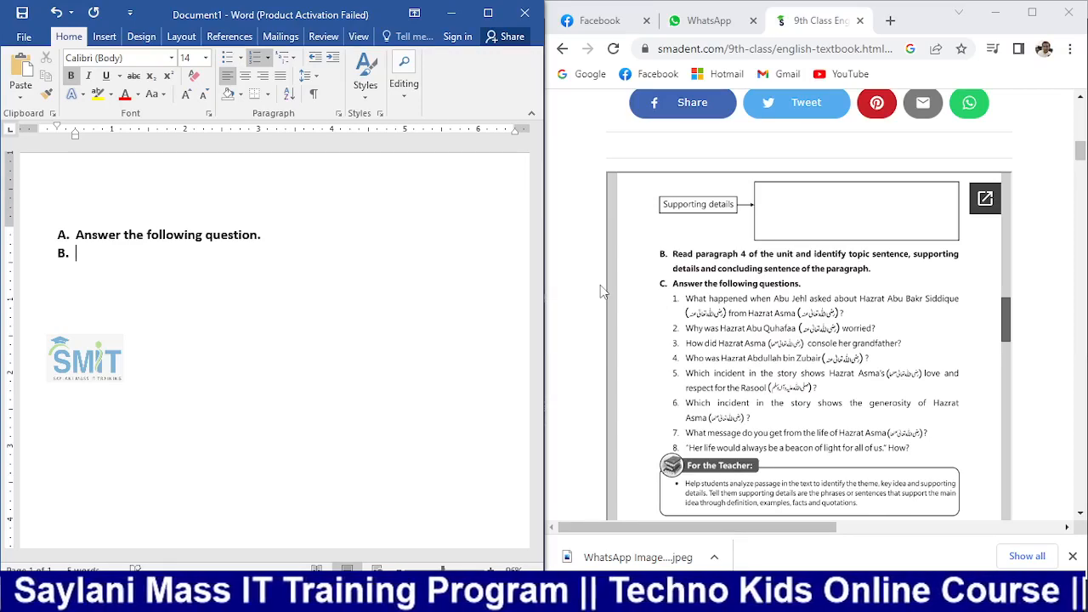
key("Tab")
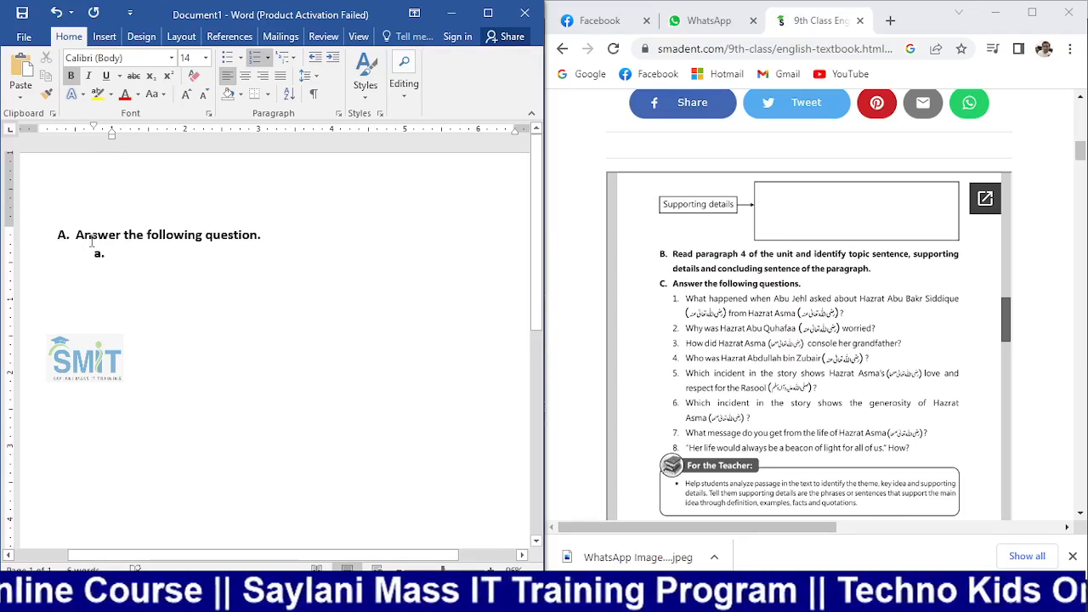
Delete the empty sub-item and its lettering, checking the textbook page
key("BackSpace")
key("BackSpace")
key("BackSpace")
key("BackSpace")
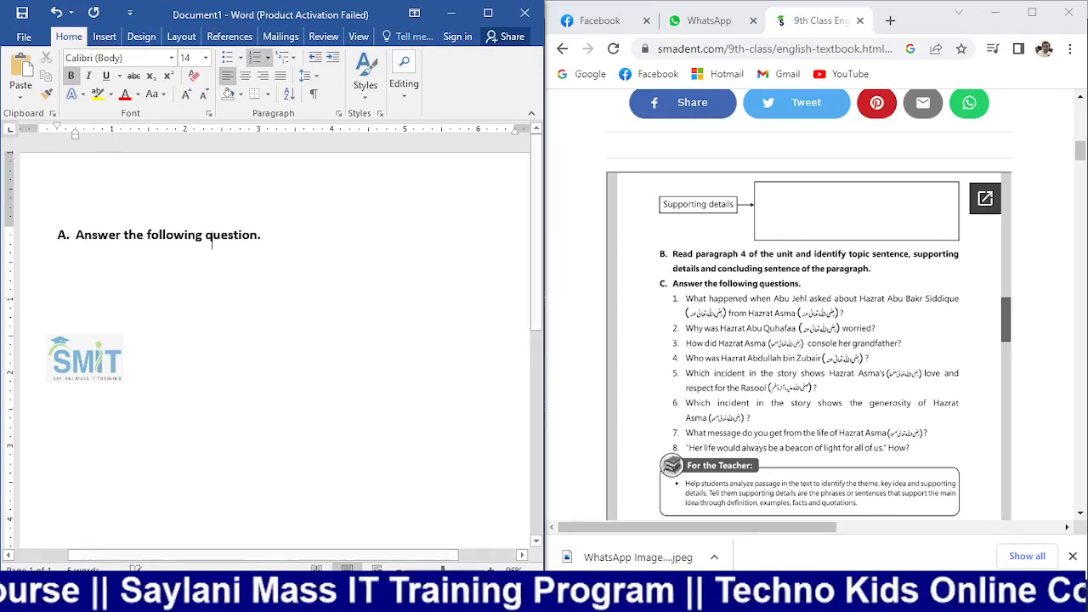
key("BackSpace")
key("BackSpace")
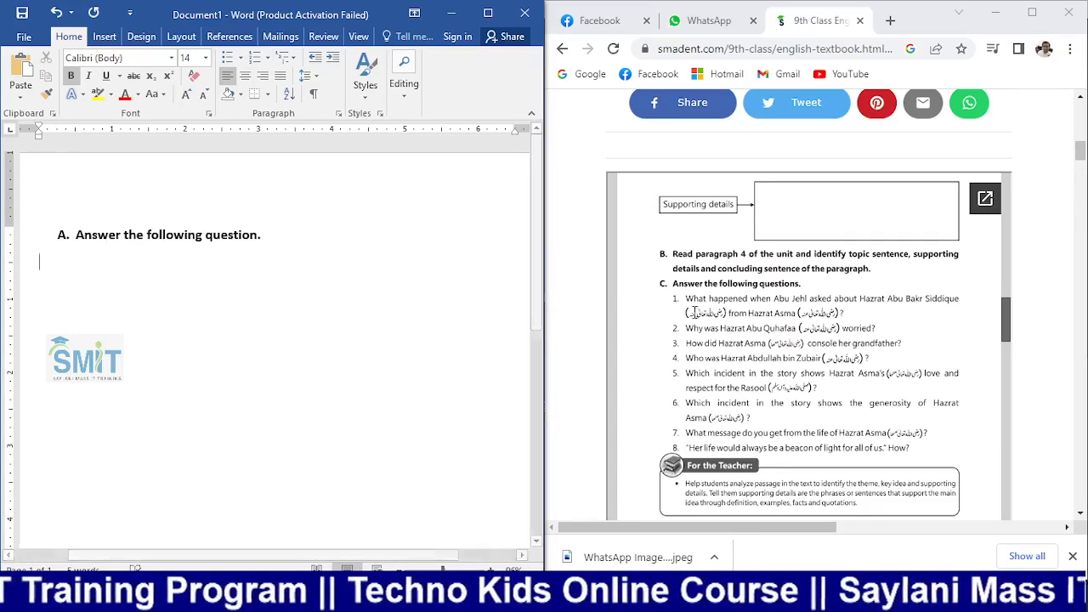
left_click(676, 298)
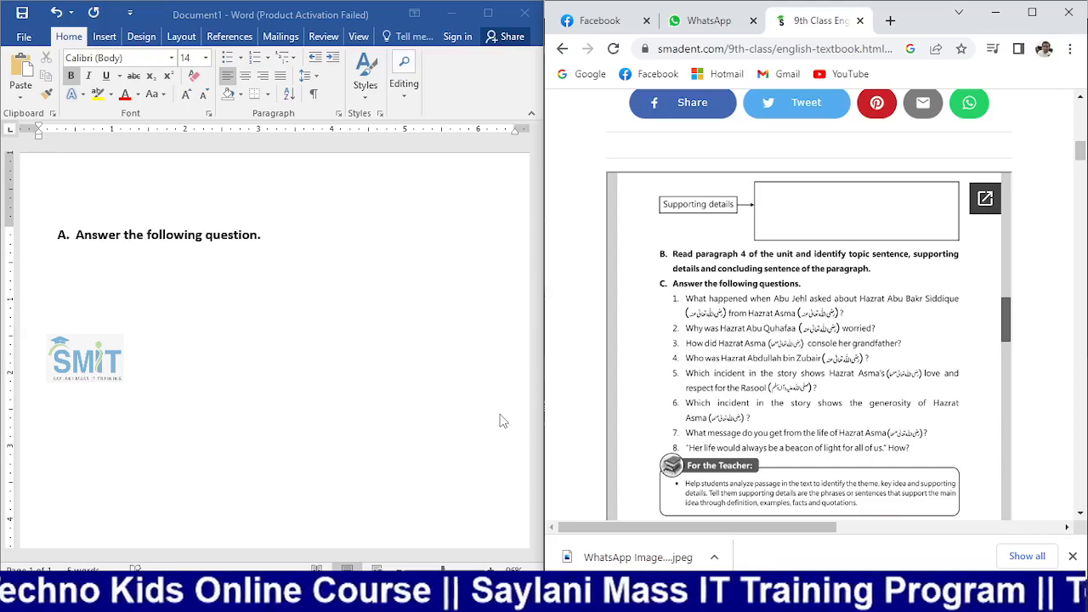
left_click(284, 235)
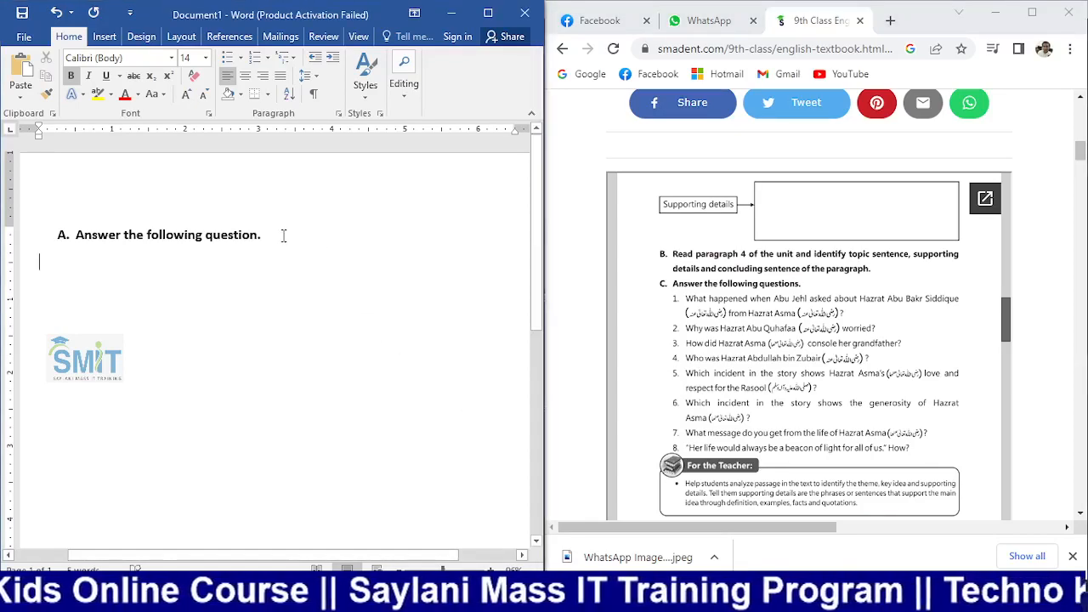
Try a new lettered line B. with the Numbering gallery, then remove it
key("Return")
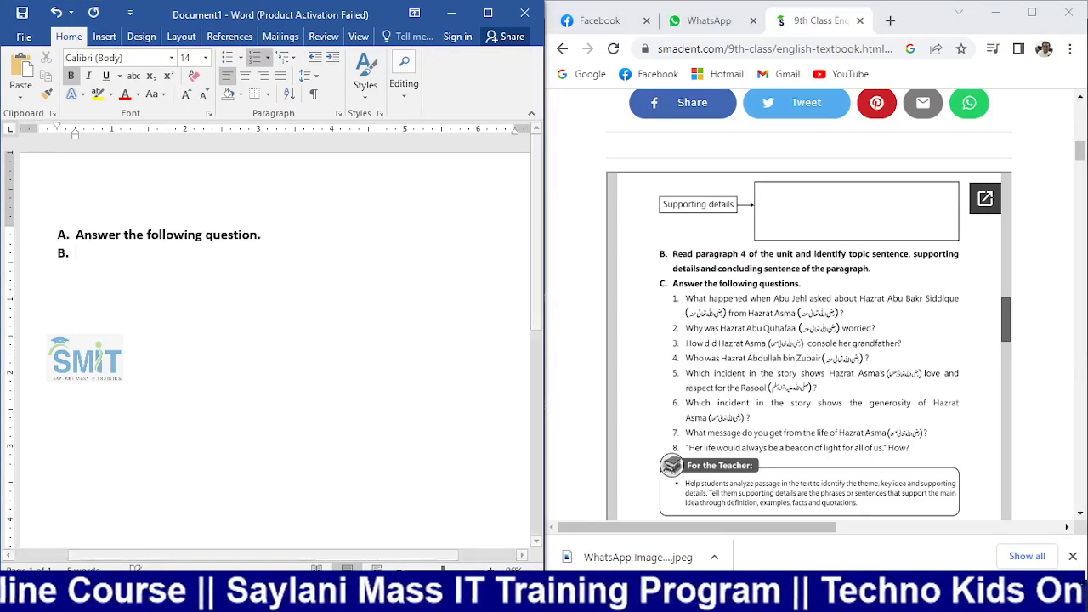
left_click(269, 59)
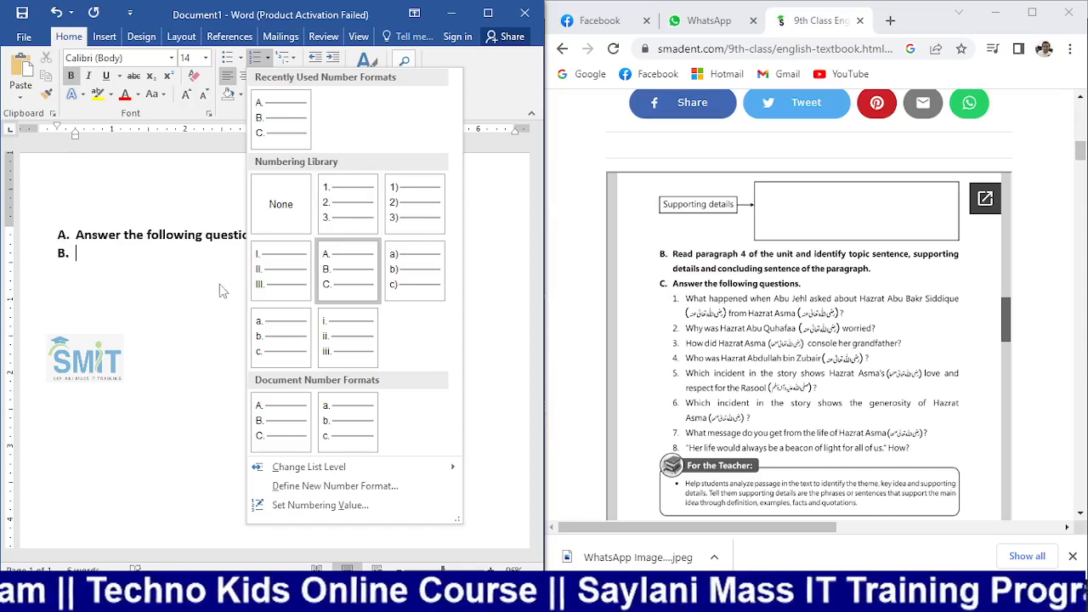
left_click(118, 298)
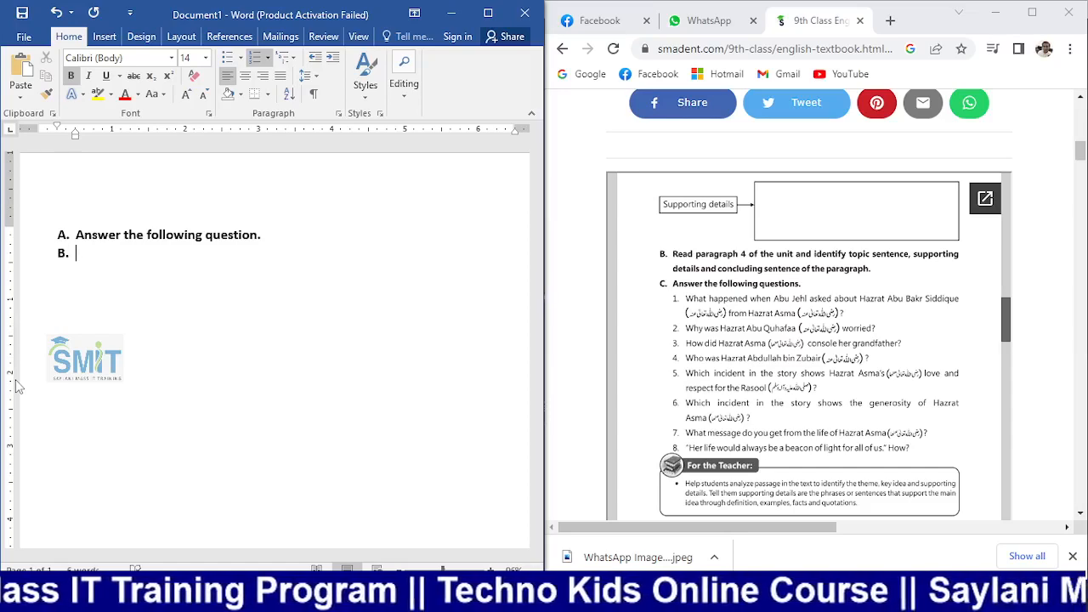
key("BackSpace")
key("BackSpace")
key("BackSpace")
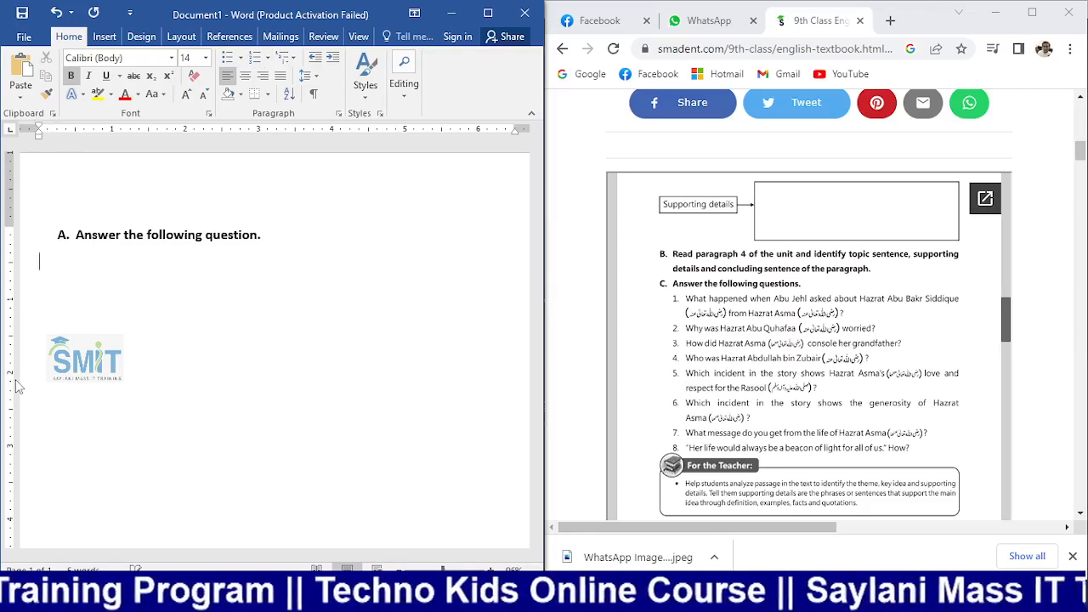
Keep the A. B. C. lettering and leave a plain unlettered line below the heading
key("Return")
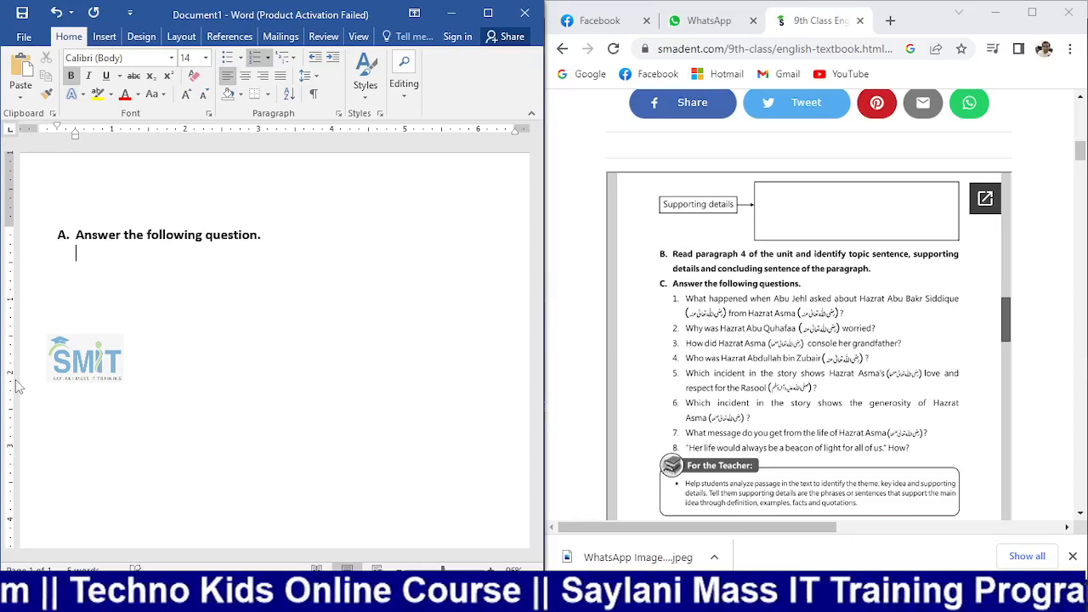
left_click(268, 57)
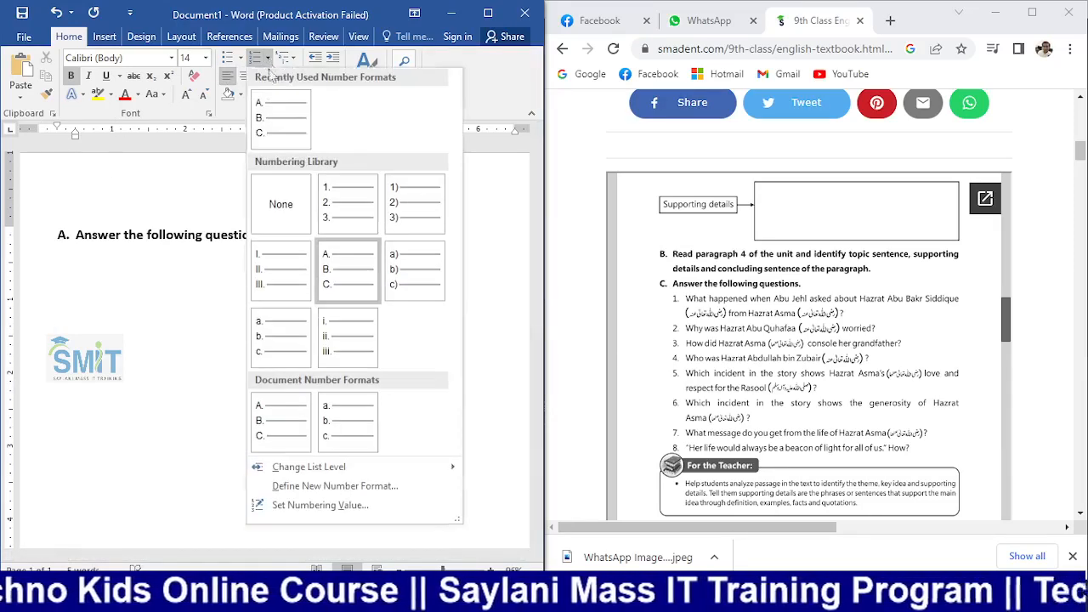
left_click(158, 315)
key("BackSpace")
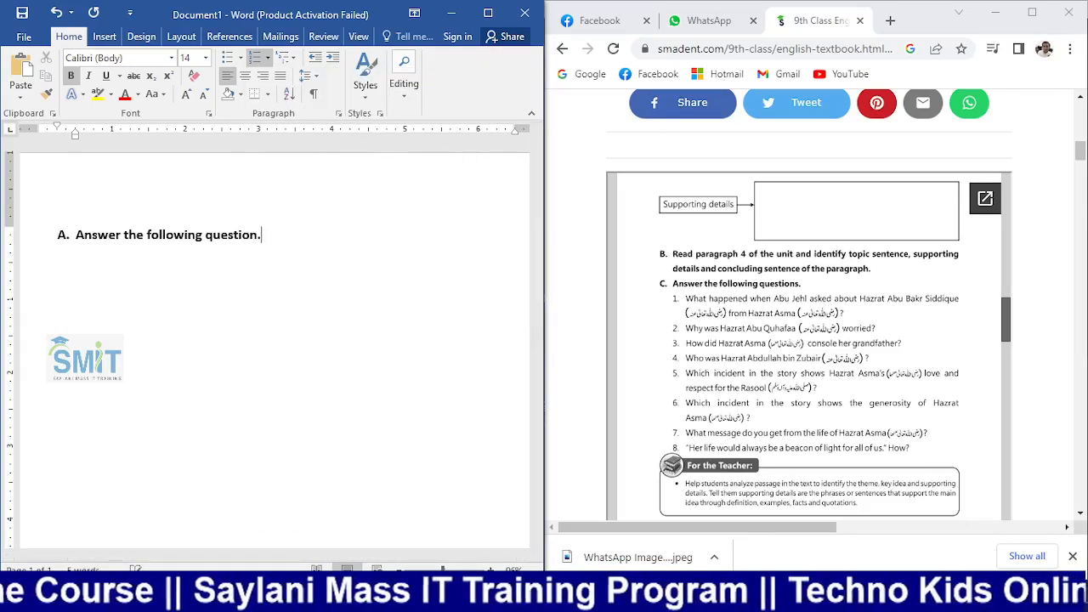
key("Return")
key("Return")
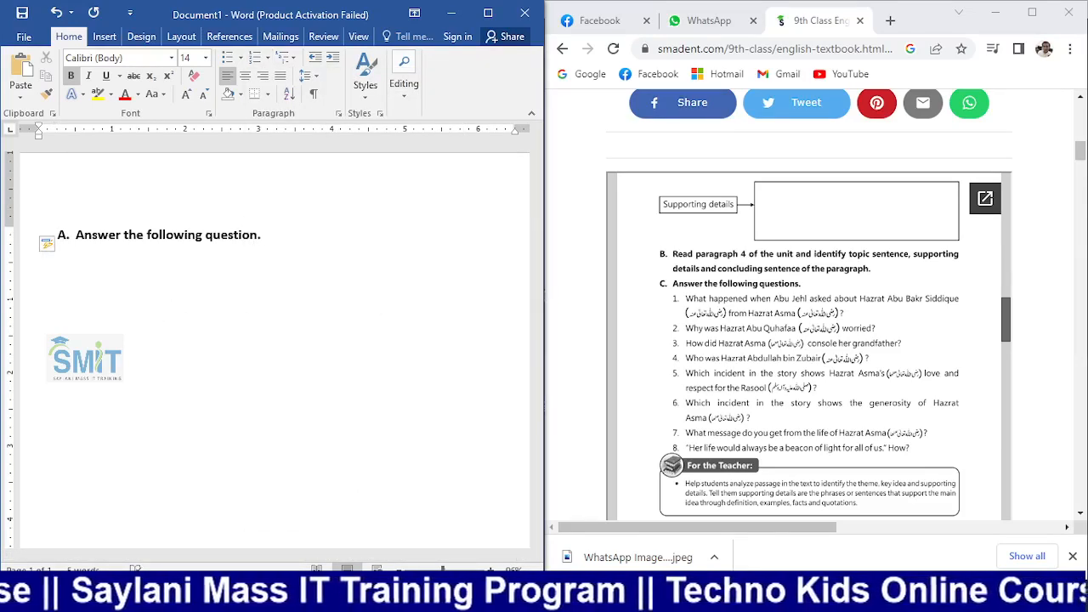
Reset the new line under the heading to plain, non-bold 11 pt text
type("wha")
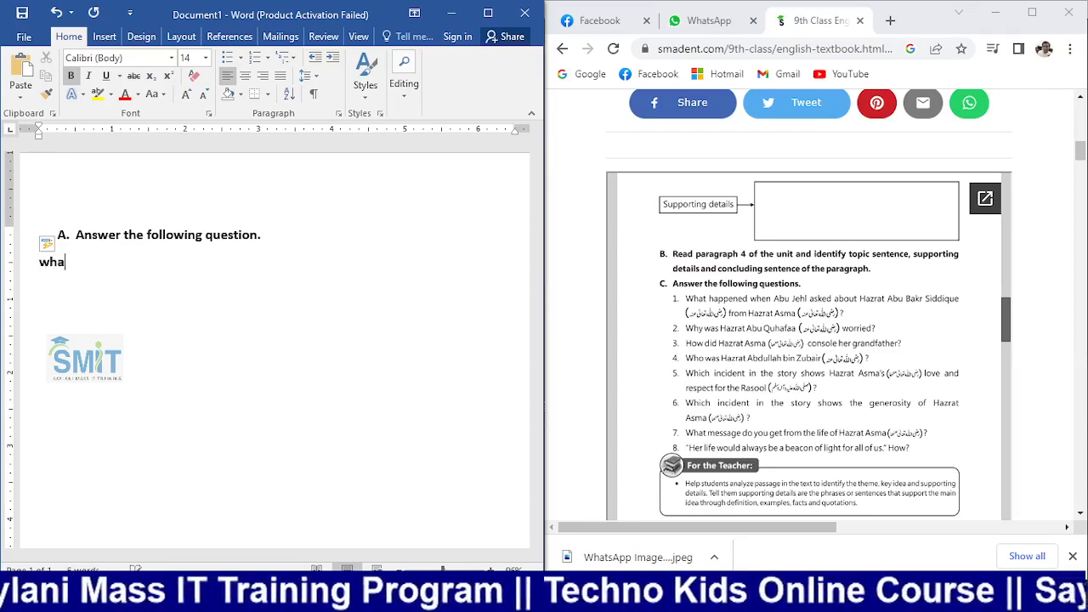
key("BackSpace")
key("BackSpace")
key("BackSpace")
left_click(166, 271)
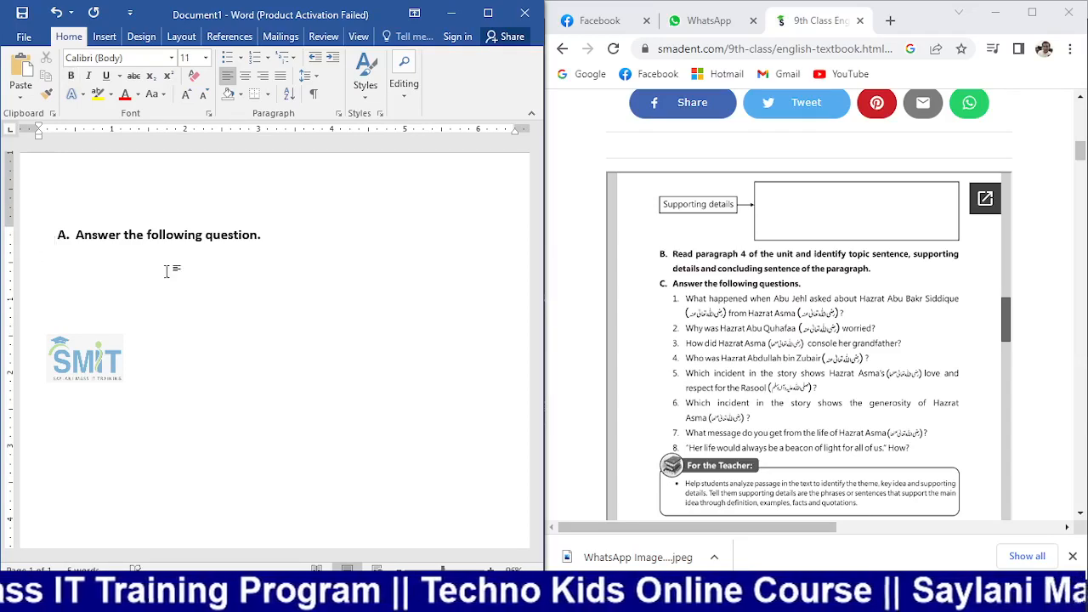
Type the question 'What happened when abu jehl asked about Hazrat Abu Bakr Siddique'
type("wha")
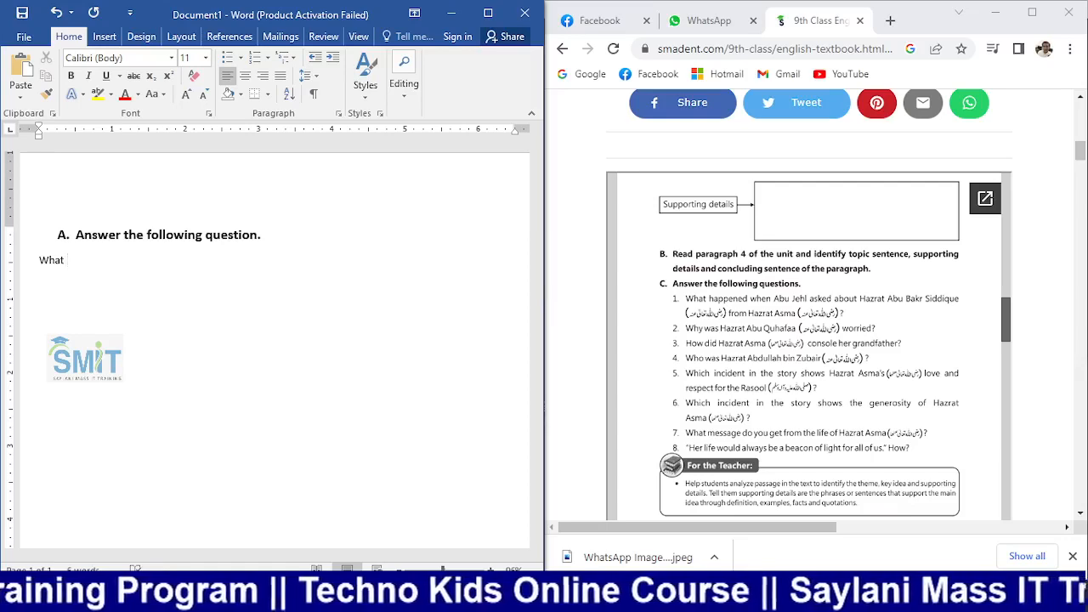
type("ha")
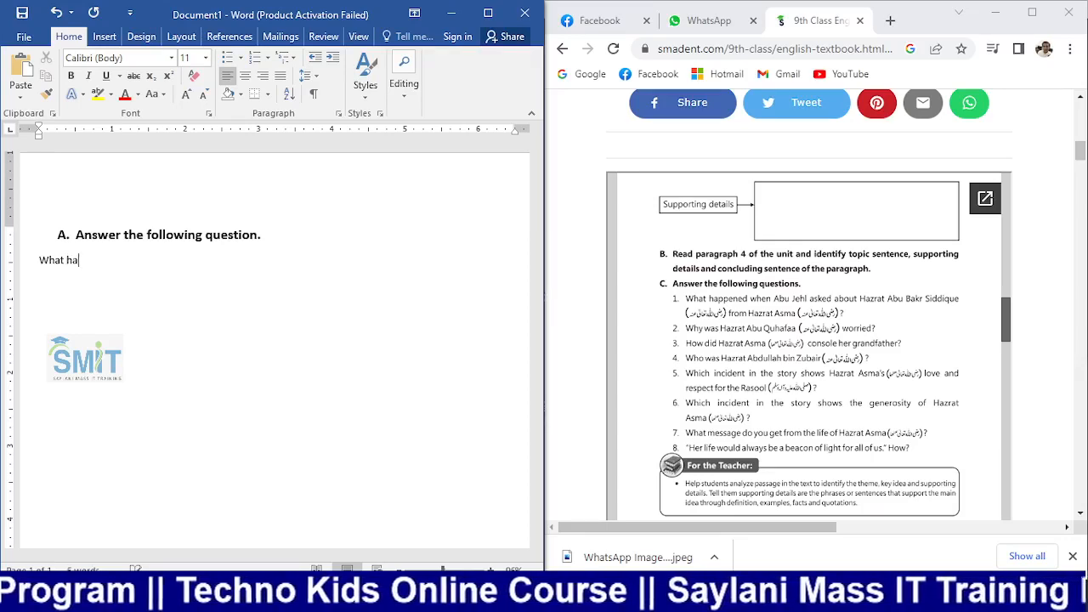
type("ppen")
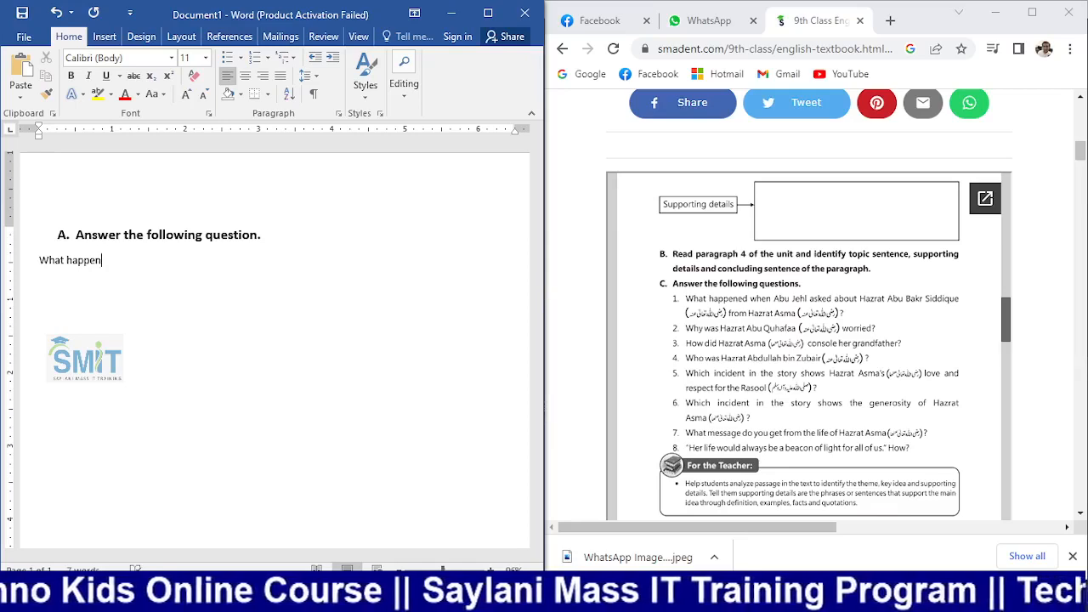
type("ed when a")
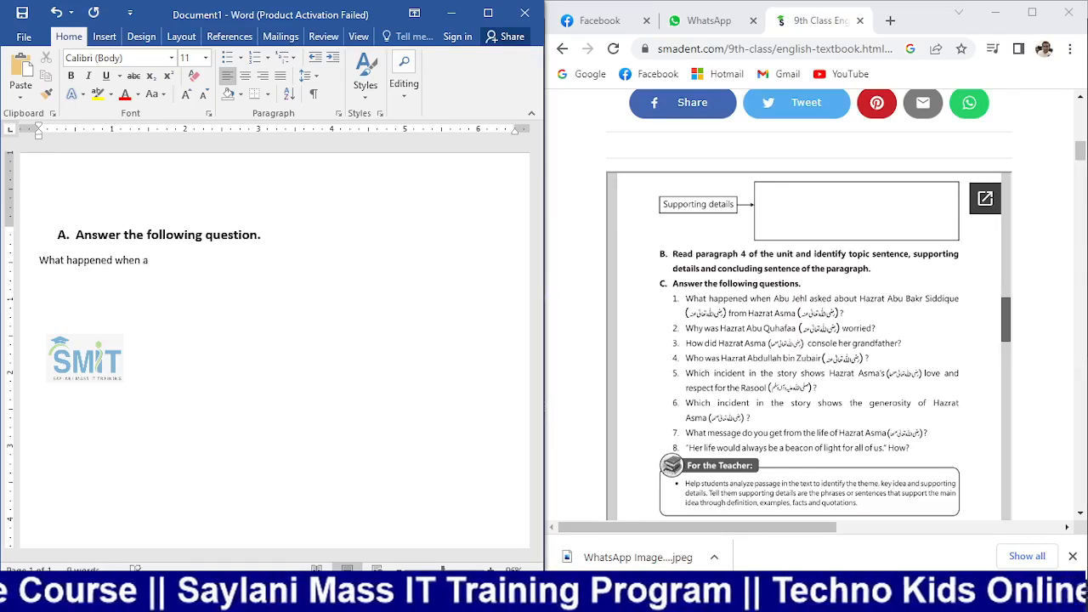
type("bu ")
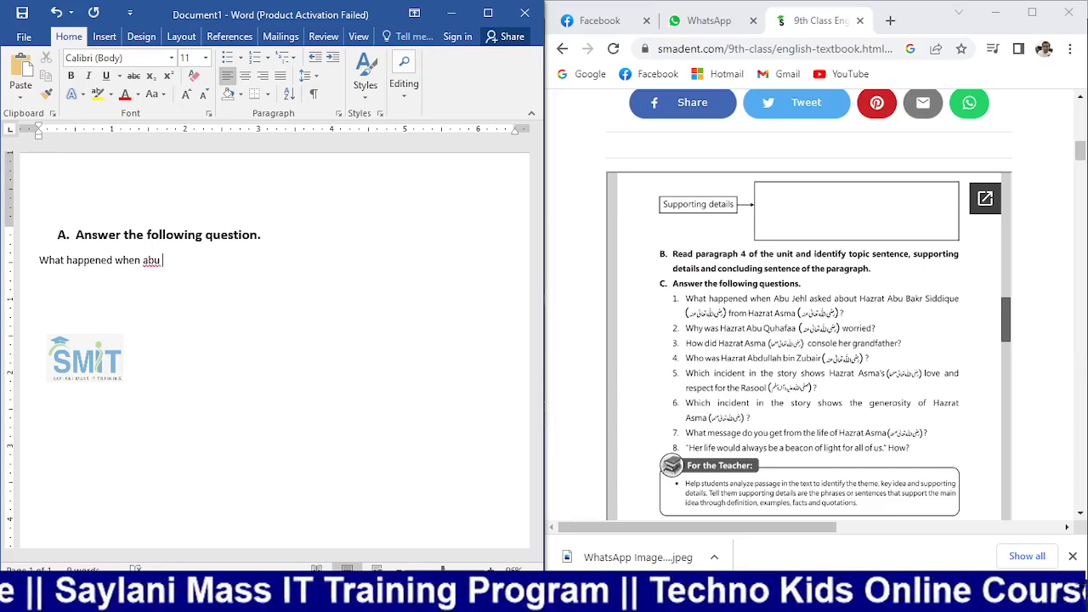
type("jh")
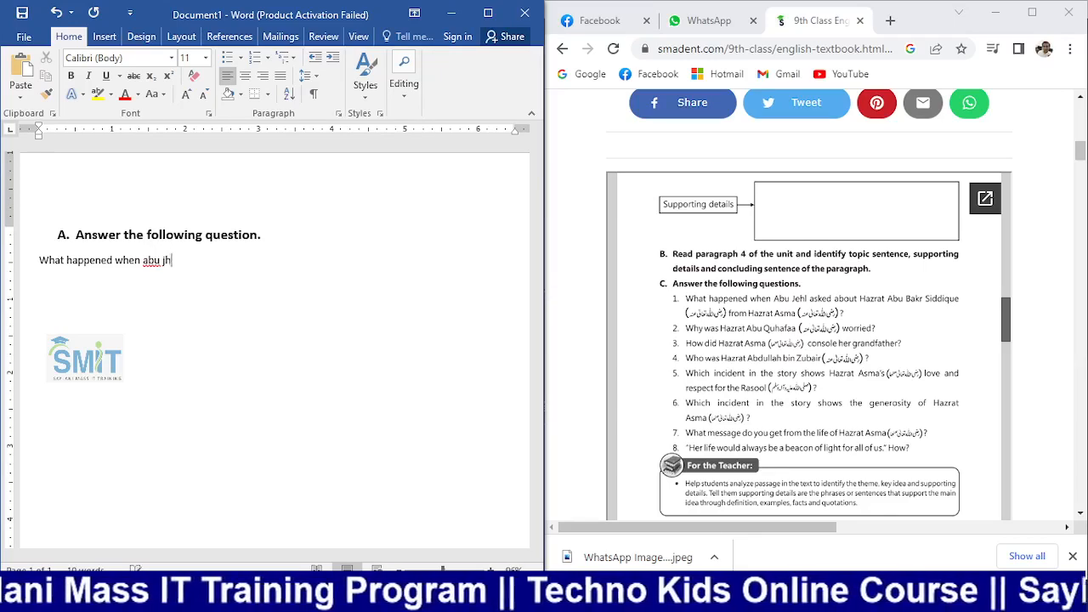
key("BackSpace")
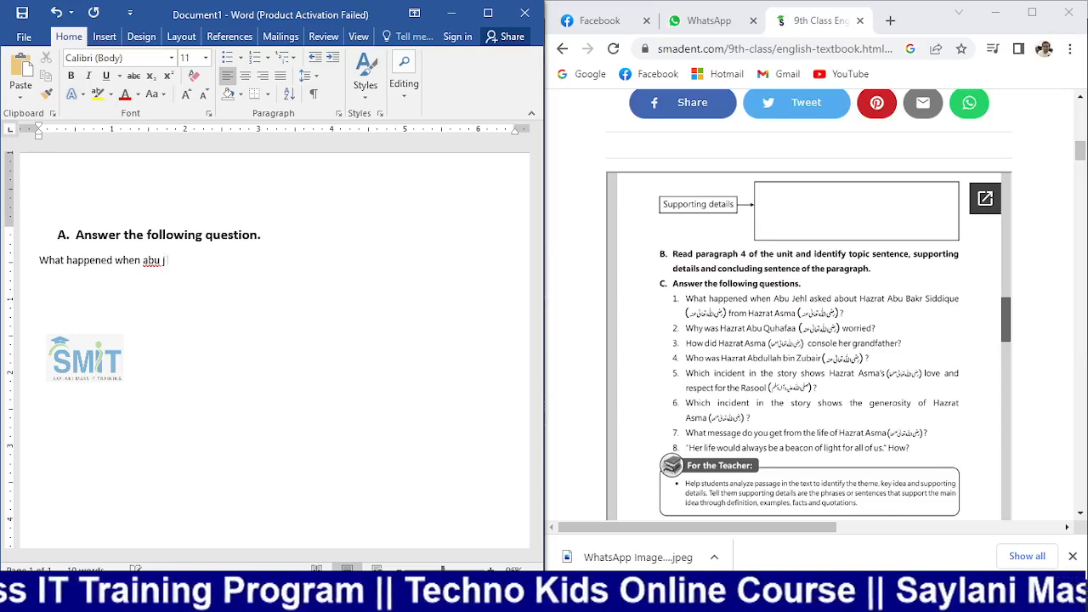
type("ehl")
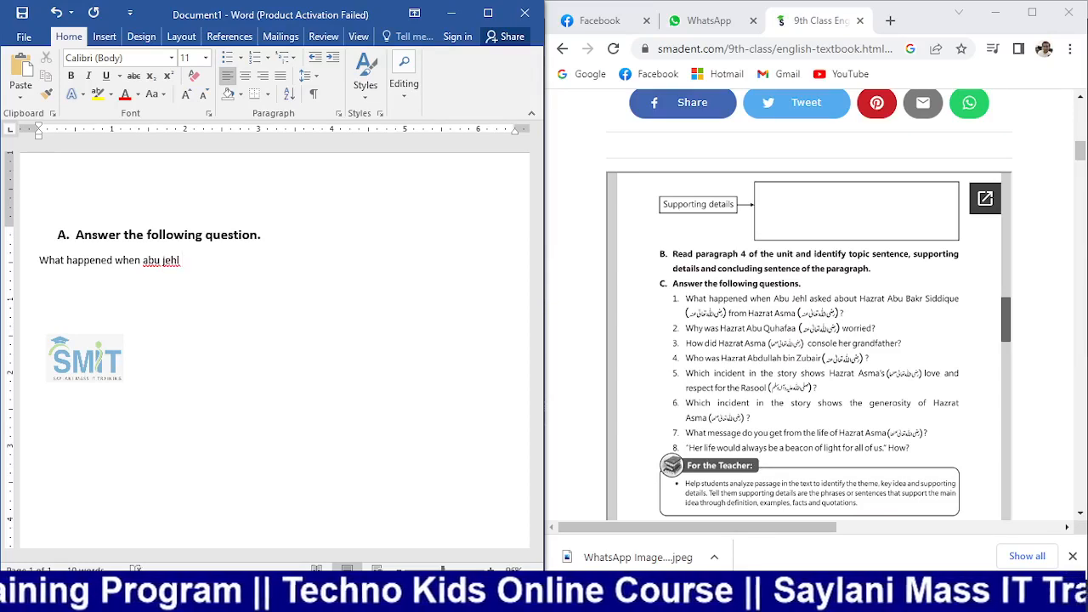
type(" asked")
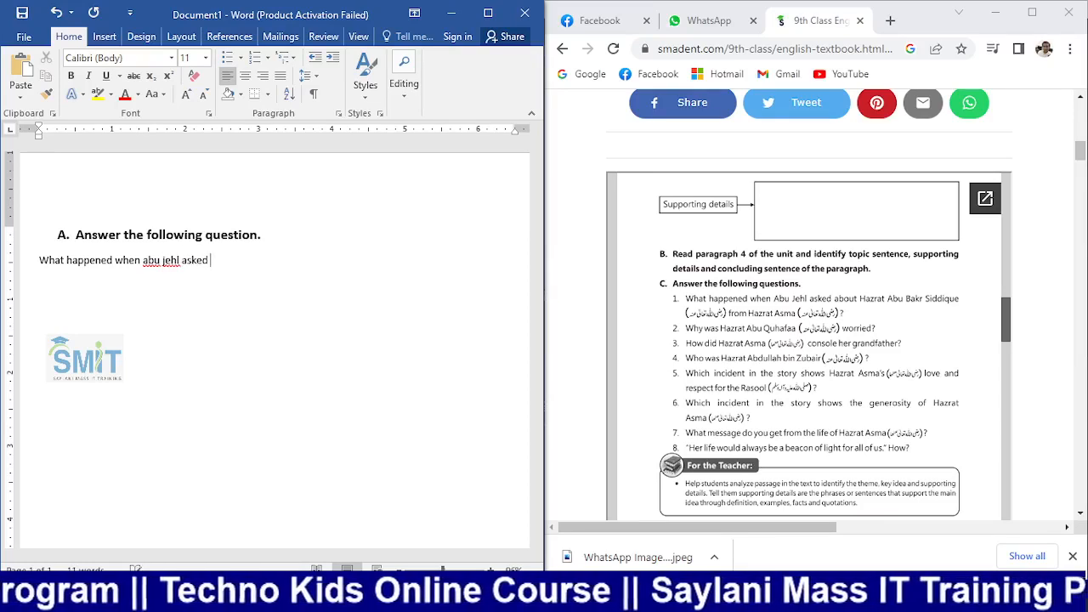
type(" about")
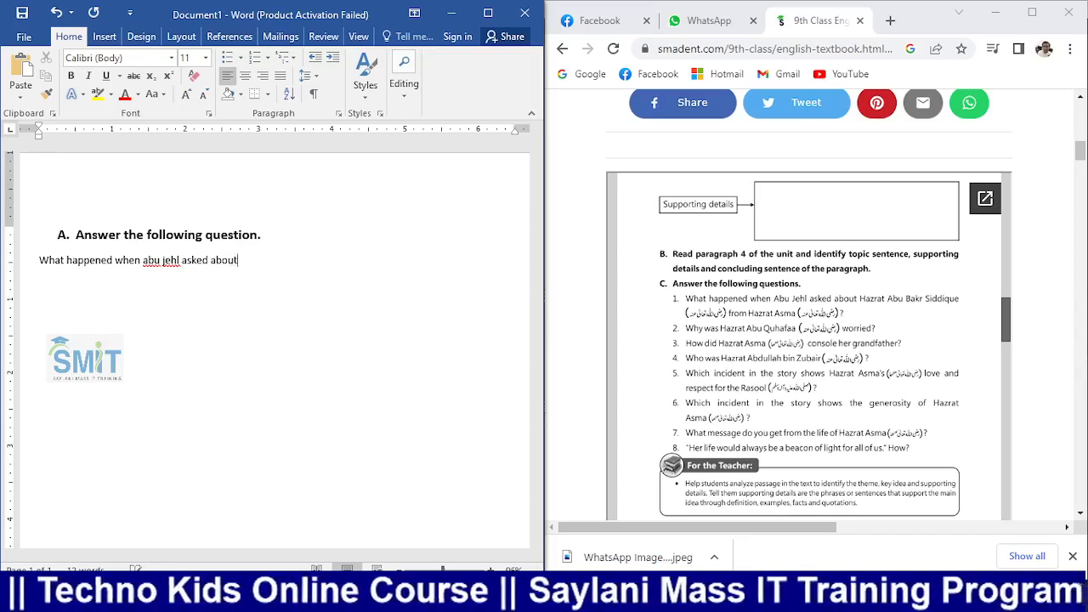
type(" Haza")
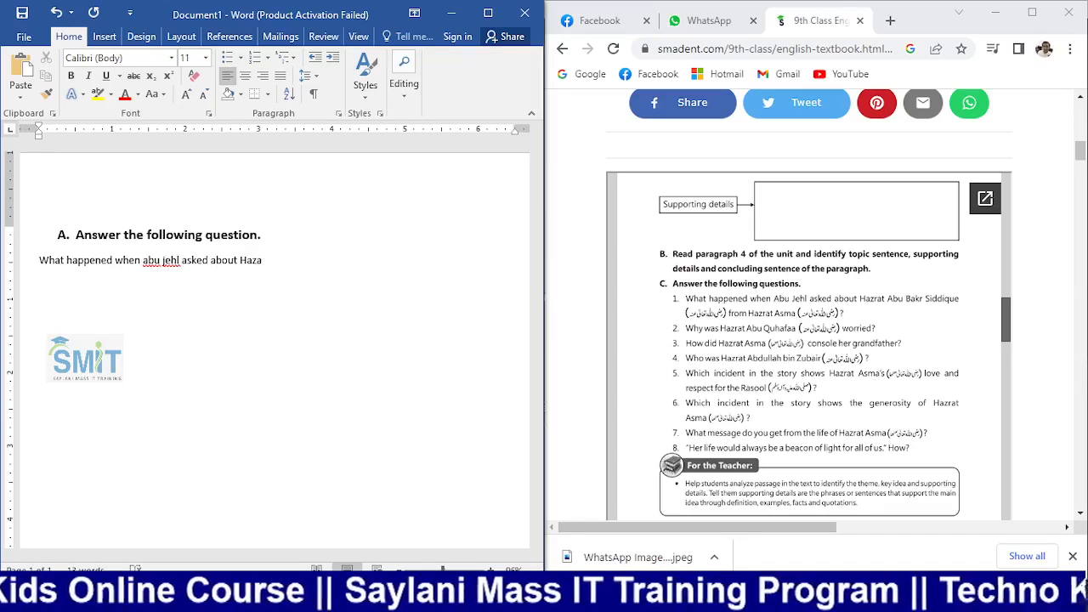
key("BackSpace")
type("rat")
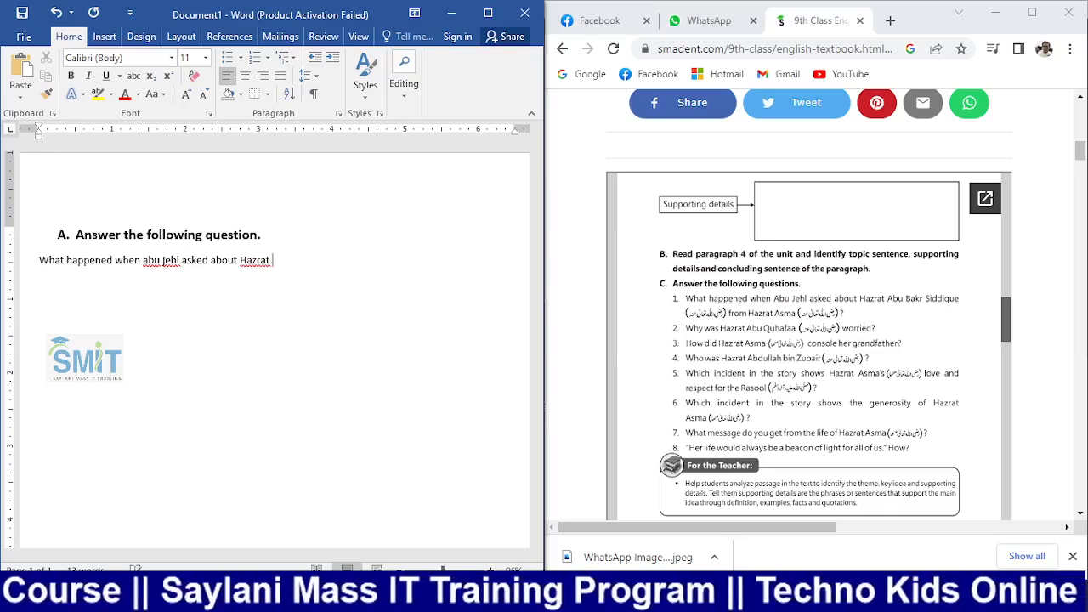
type(" Abu")
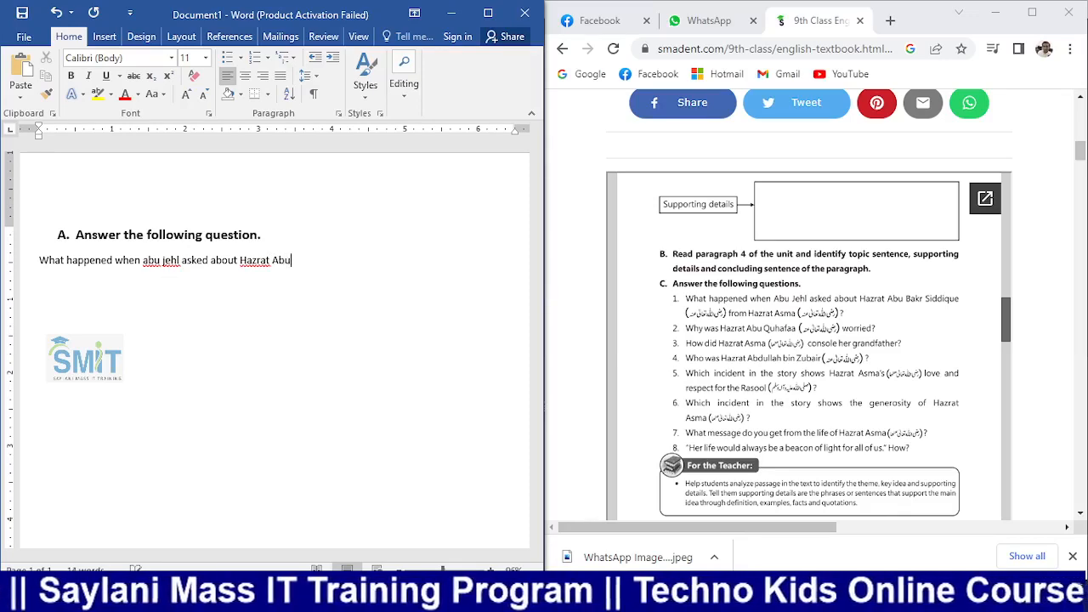
type(" Bakr")
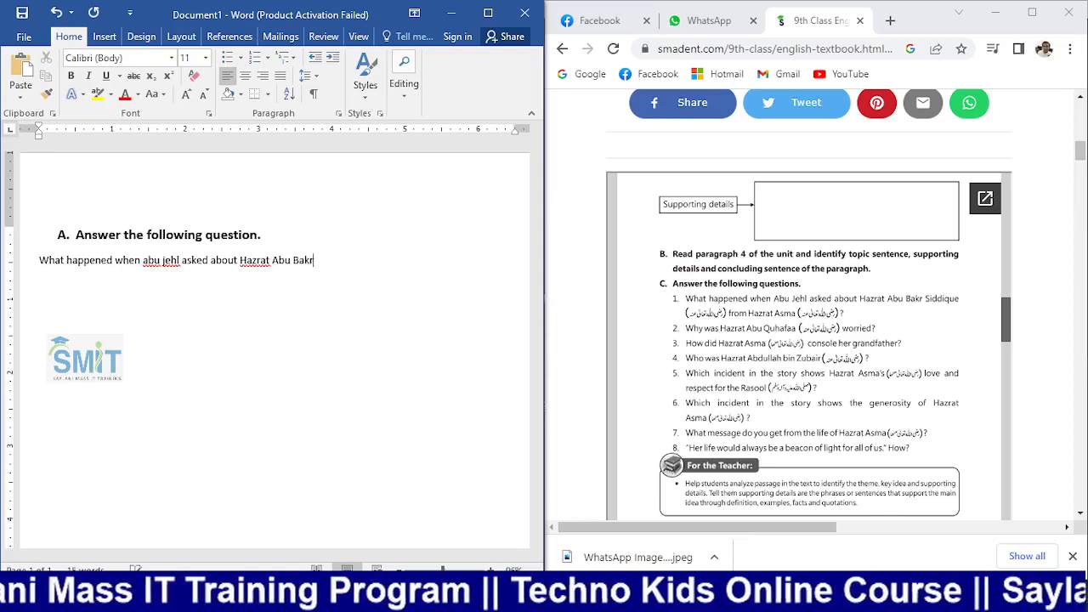
type(" Si")
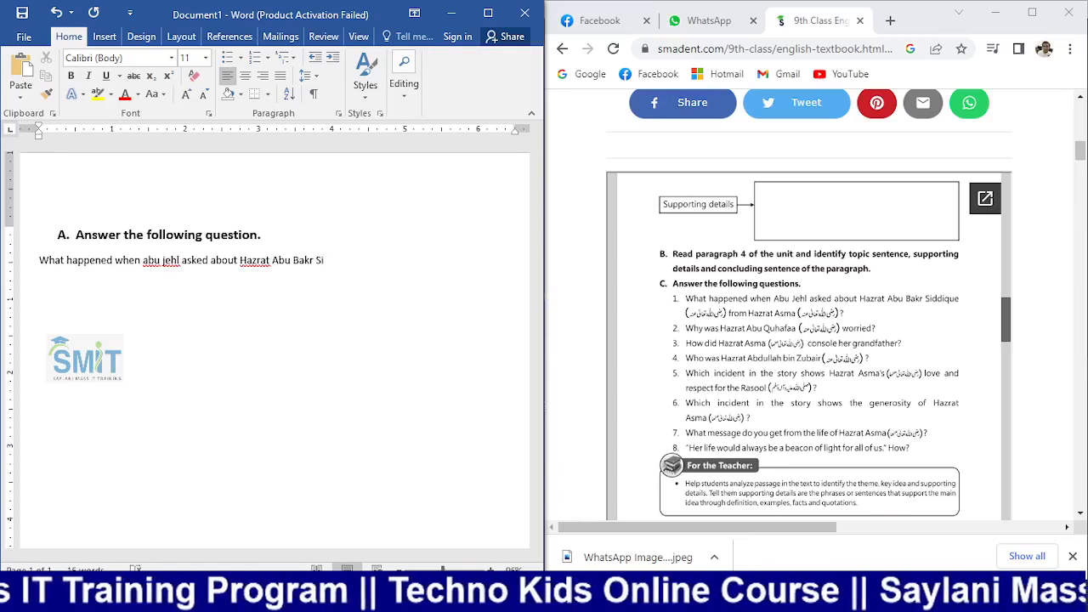
type("dd")
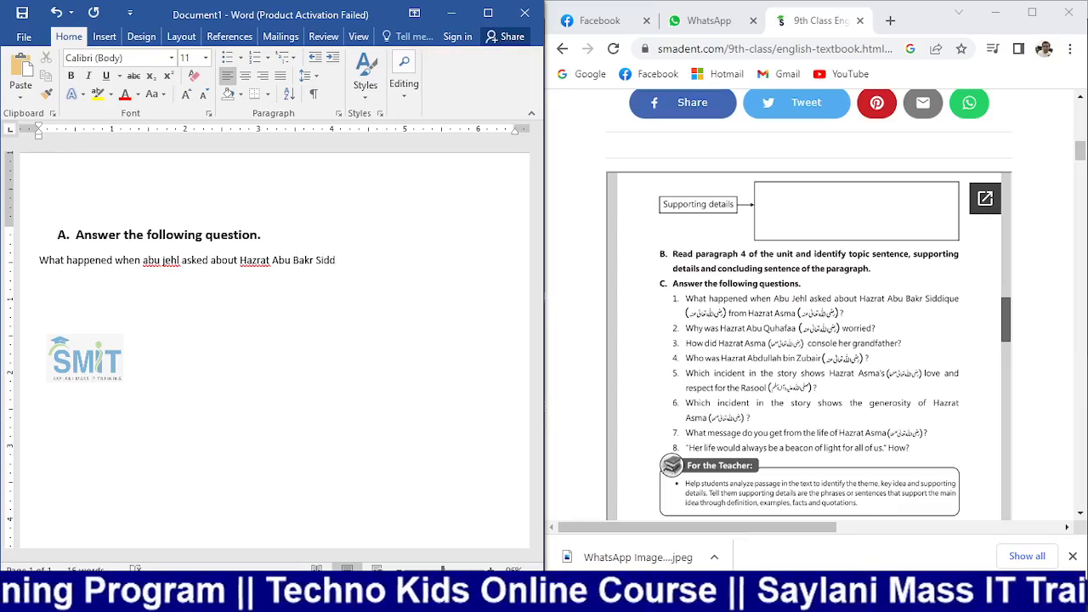
type("ique")
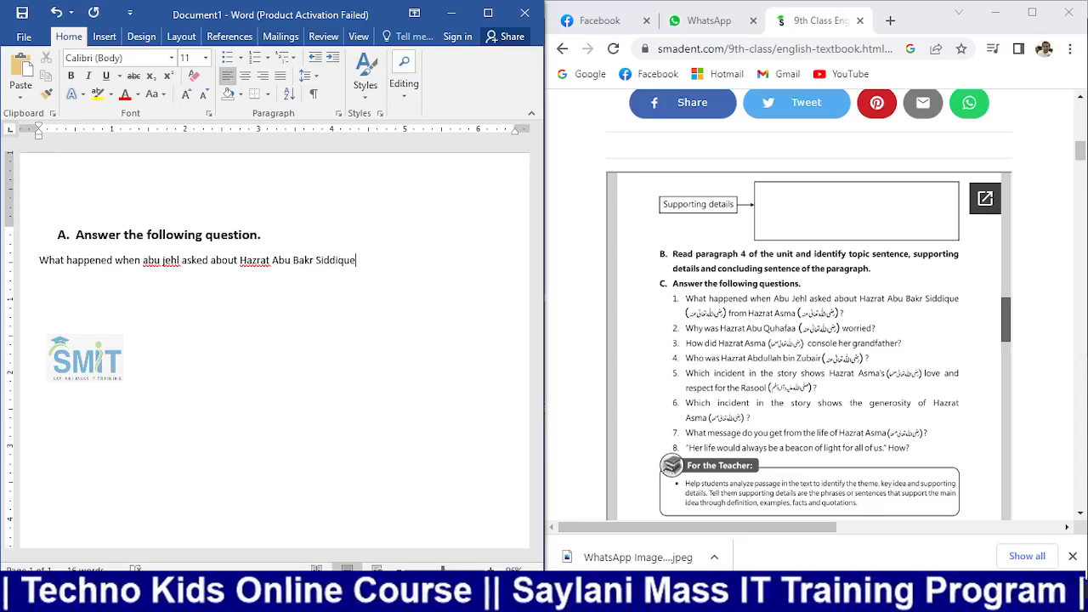
Make the question item 1 of a '1. 2. 3.' numbered list and indent it further
left_click(267, 57)
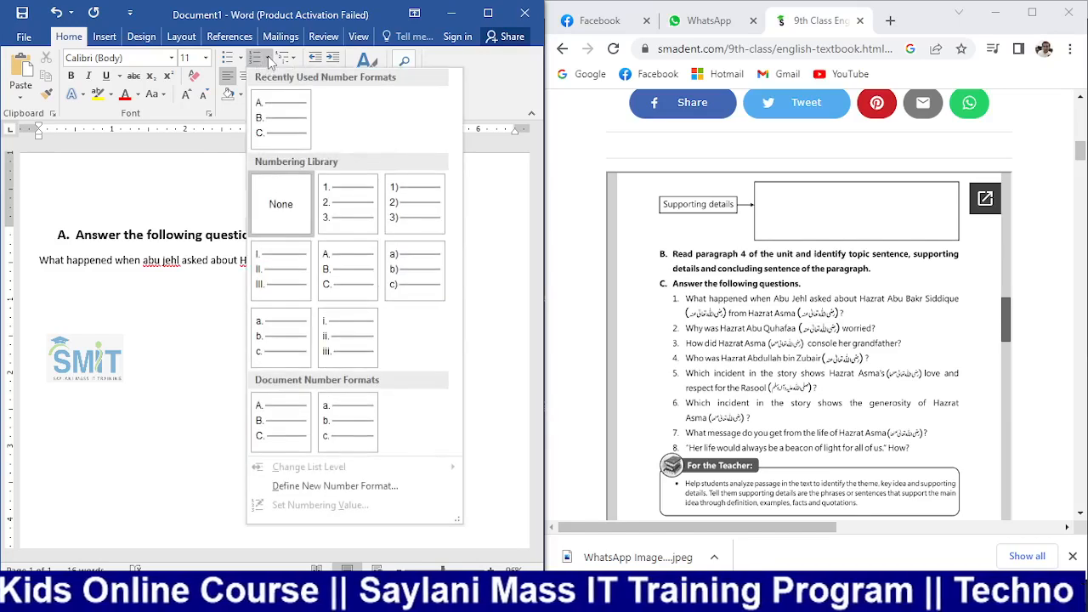
left_click(348, 222)
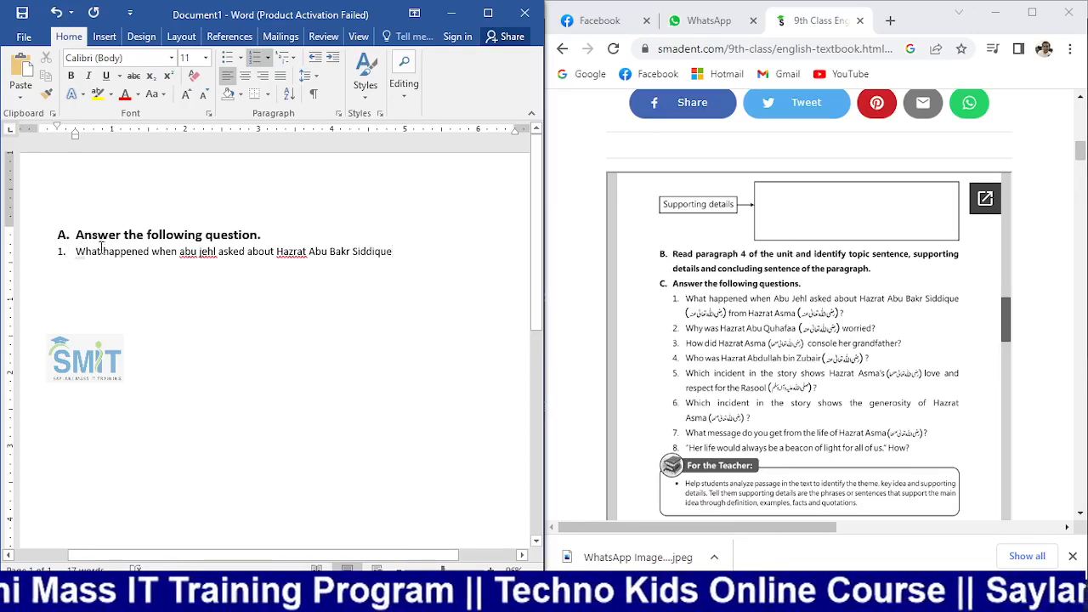
left_click(101, 252)
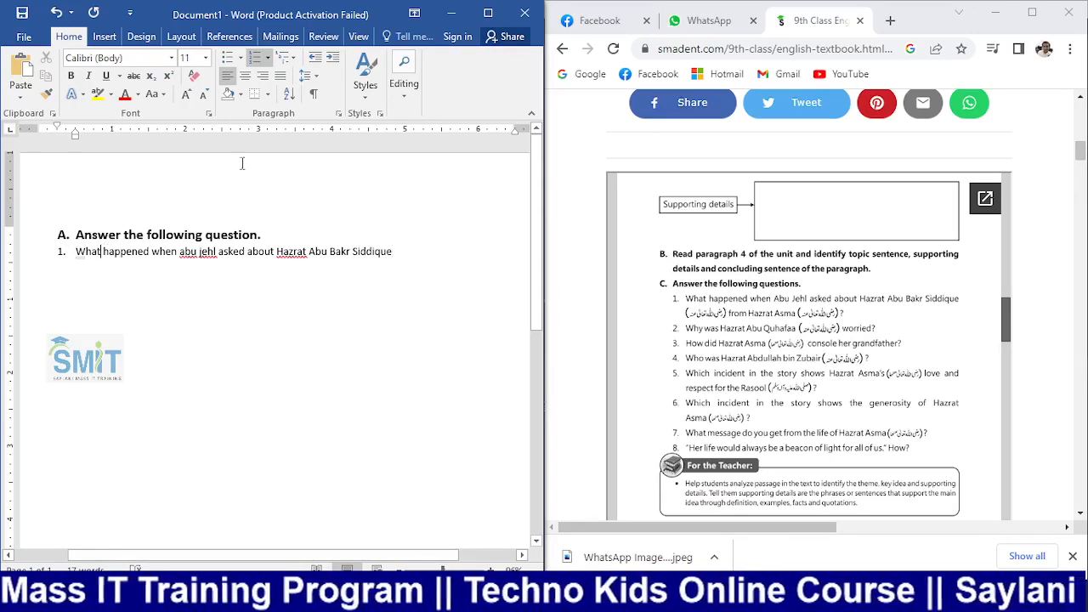
left_click(333, 59)
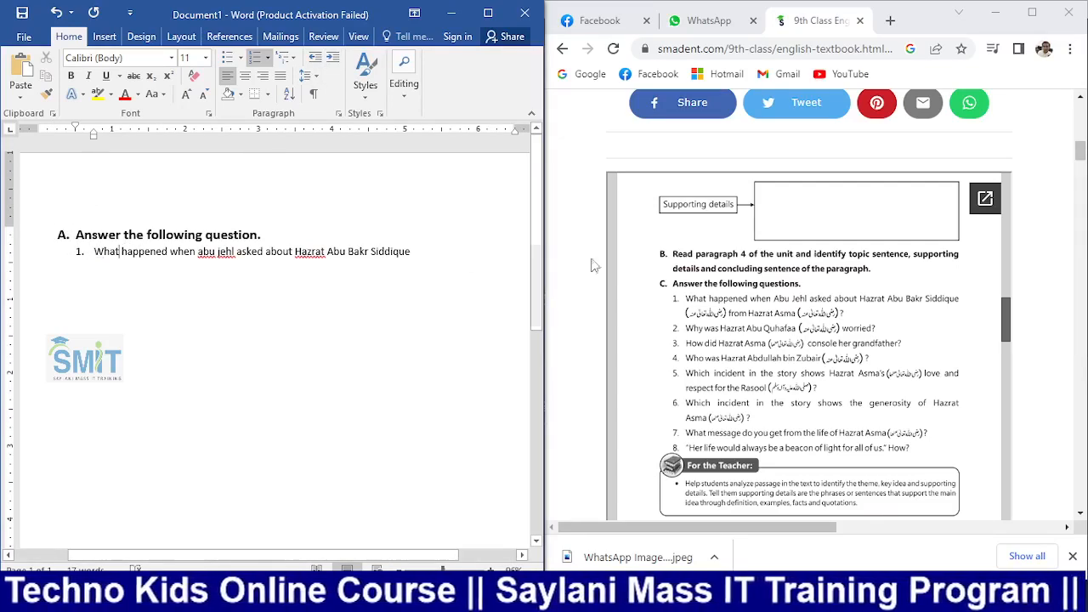
Change 'abu jehl' to 'Abu Jehl' in question 1, ending at the line's end
left_click(117, 253)
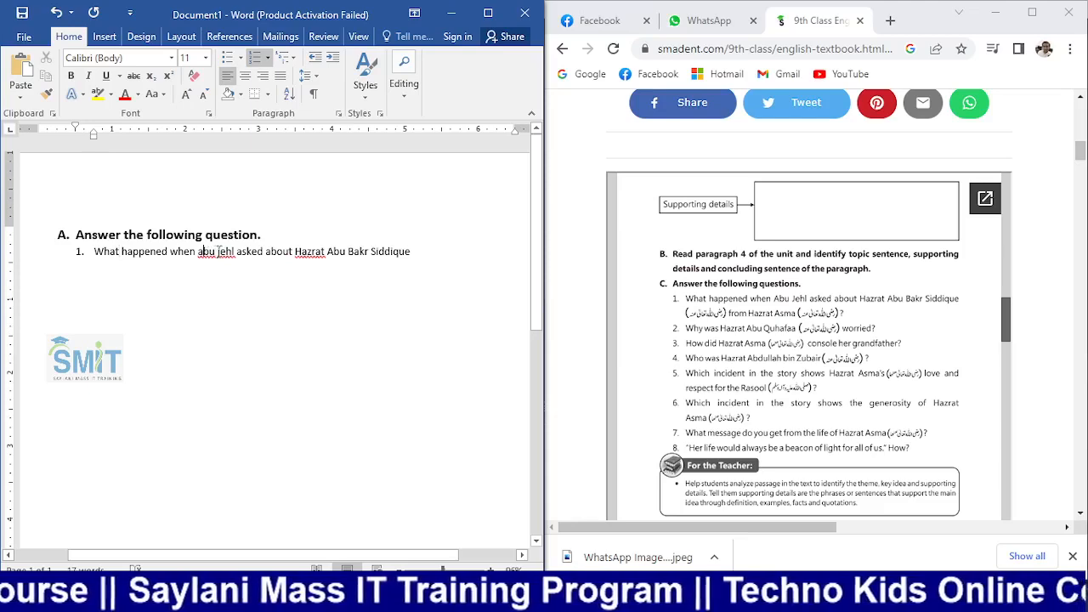
key("BackSpace")
type("A")
key("Right")
key("Right")
key("Right")
key("Right")
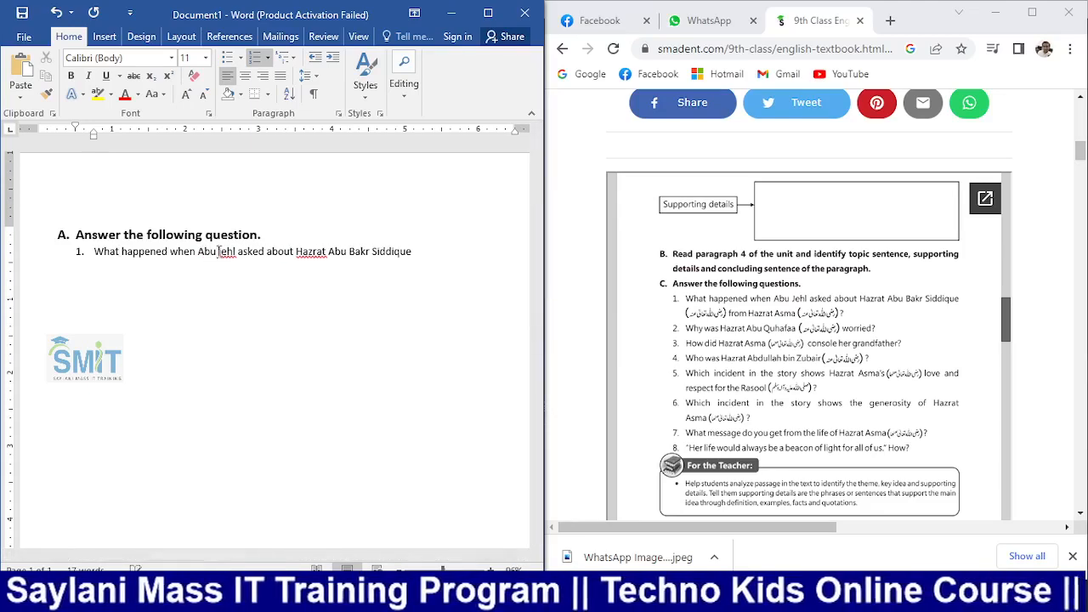
key("BackSpace")
type("J")
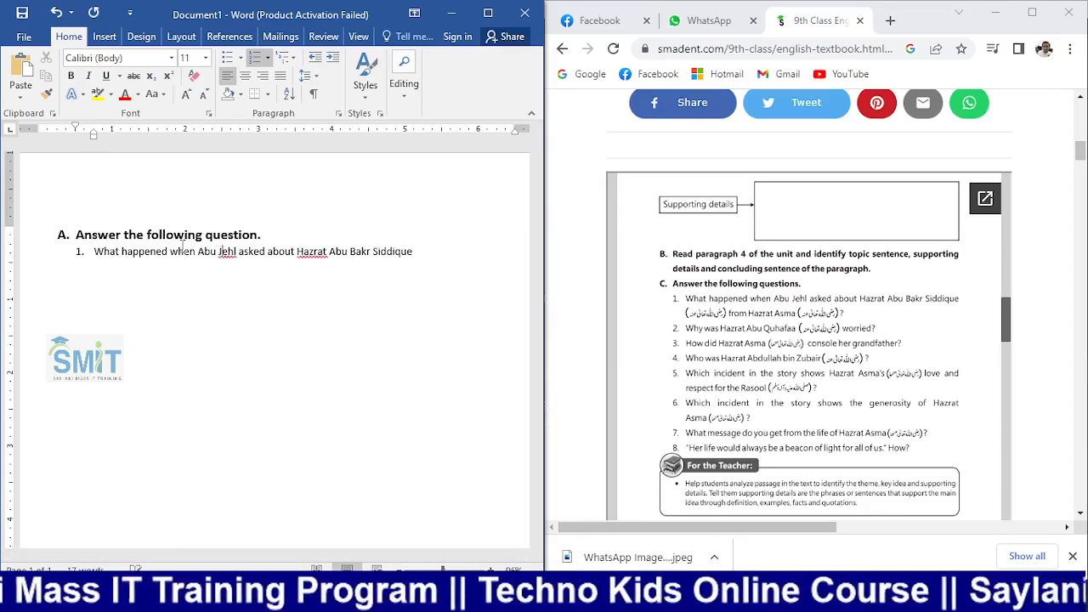
left_click(243, 373)
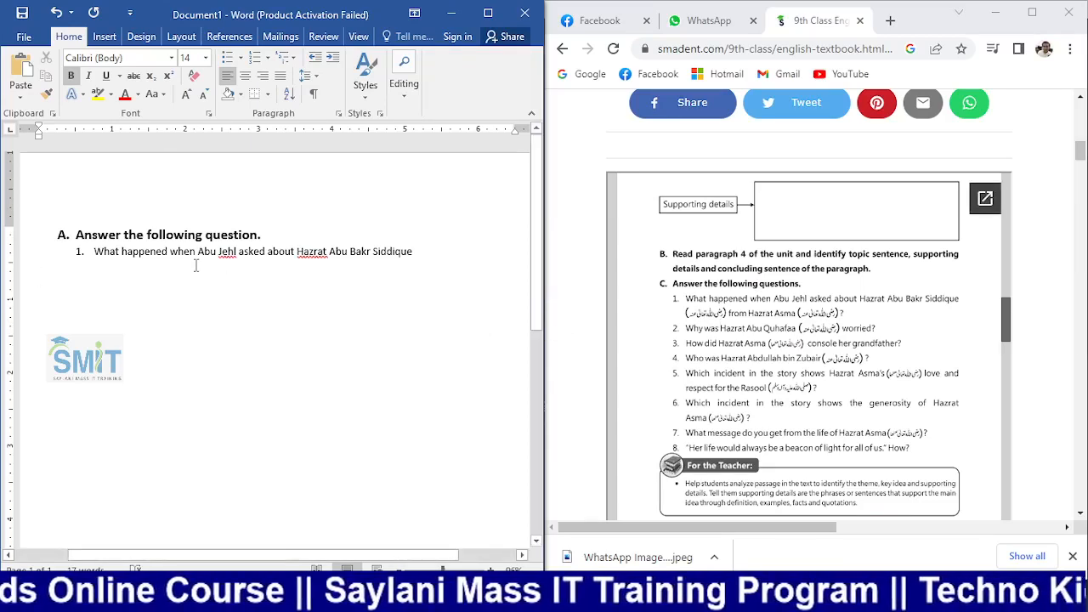
left_click(427, 256)
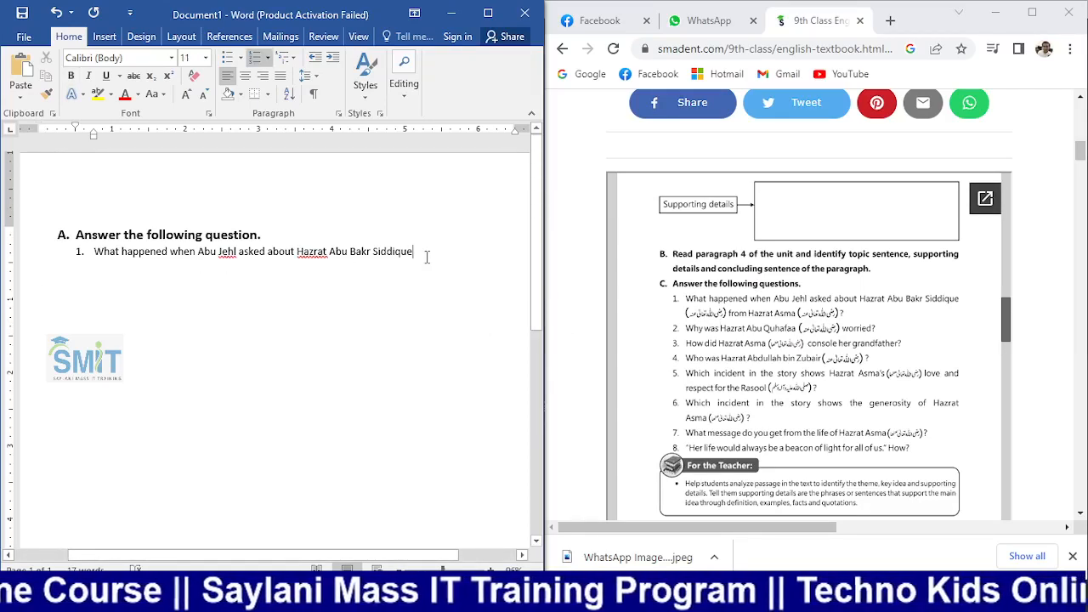
Add an empty numbered item 2, scroll through the textbook, and maximize the Word window
key("Return")
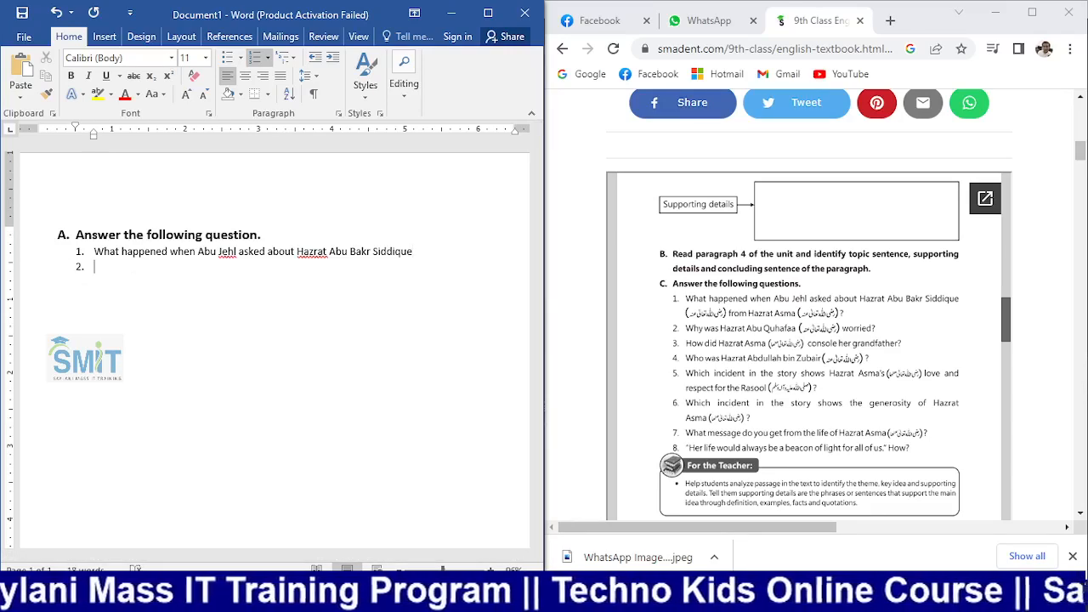
scroll(903, 357, "down", 4)
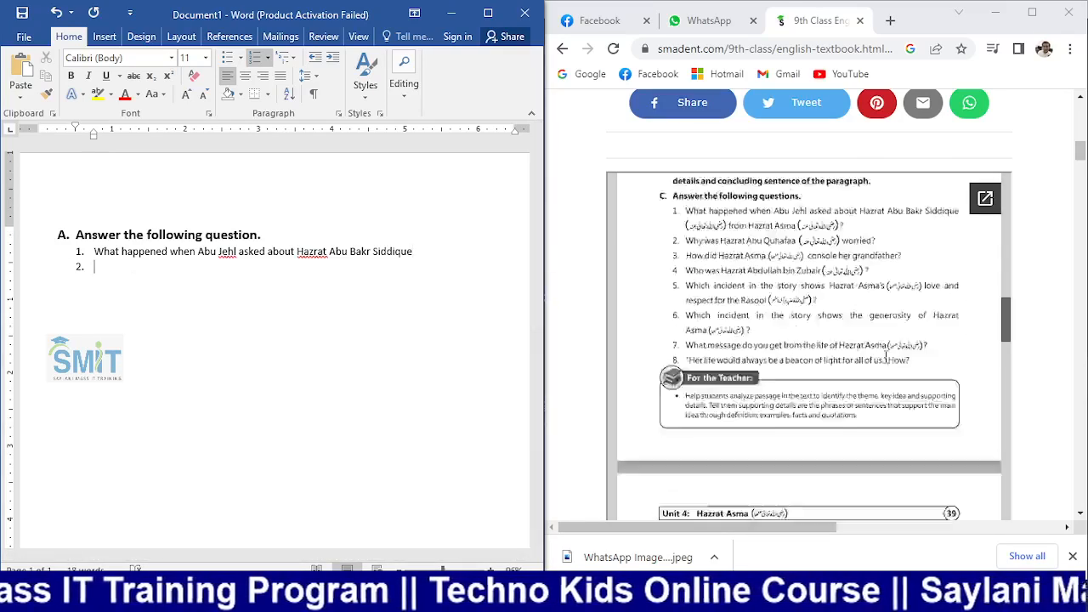
scroll(710, 321, "down", 10)
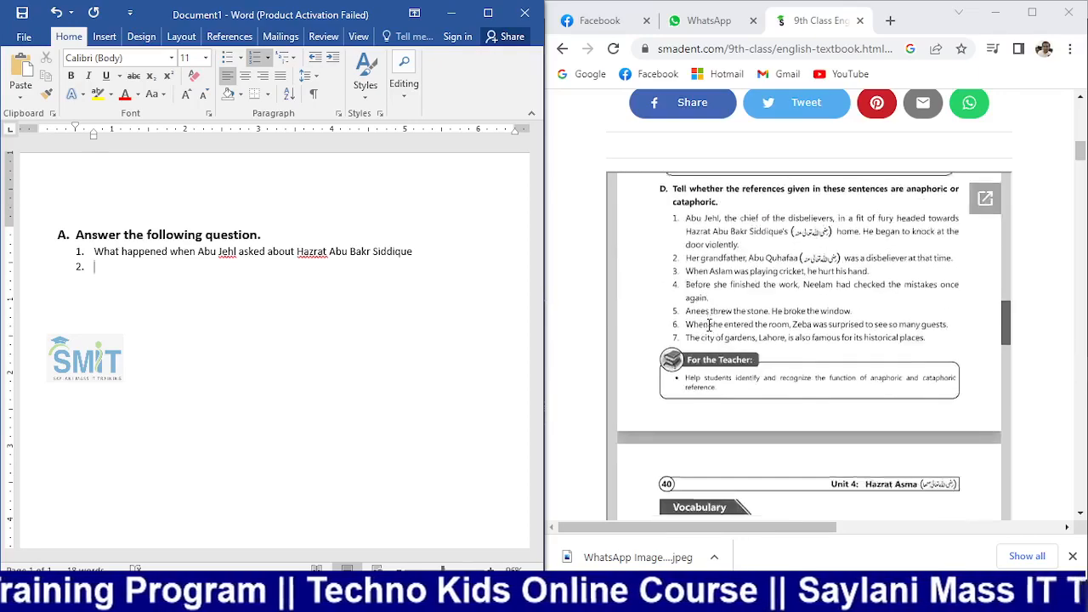
scroll(707, 326, "down", 5)
scroll(707, 328, "up", 2)
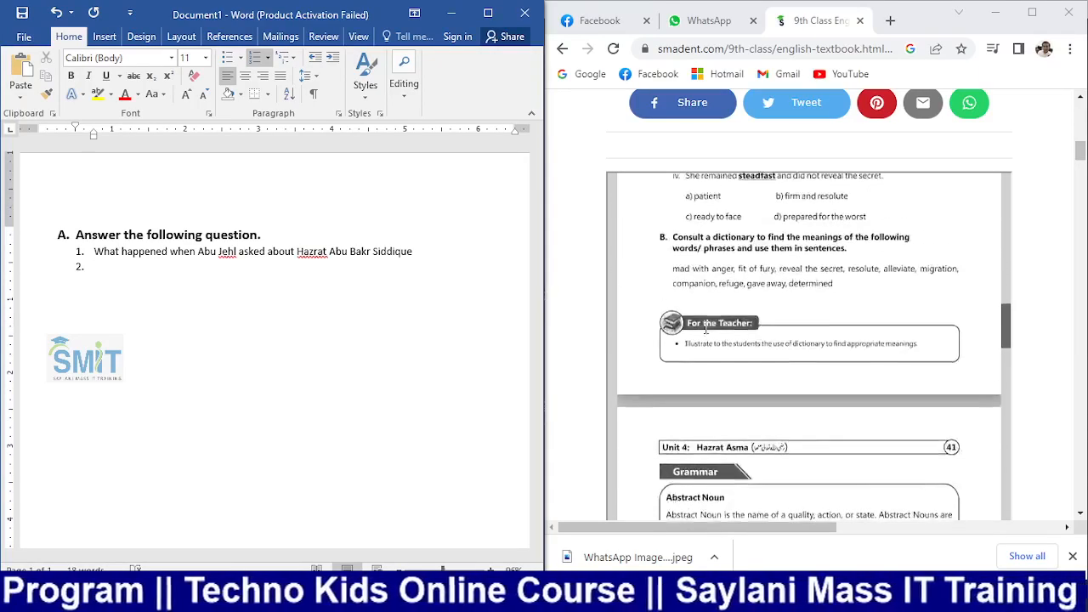
scroll(709, 330, "down", 12)
scroll(709, 330, "down", 2)
scroll(709, 329, "up", 3)
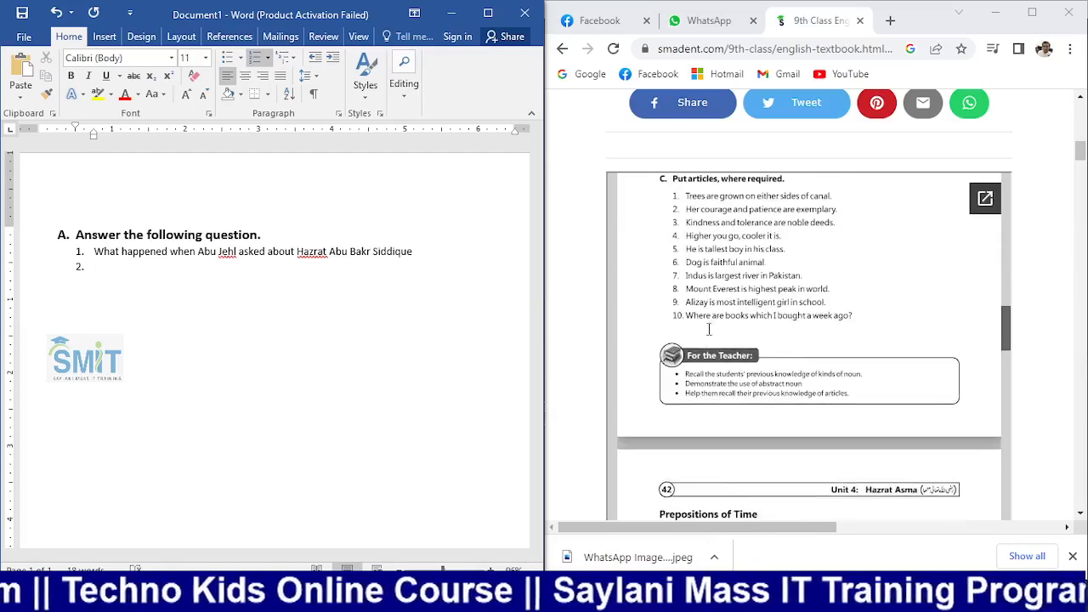
scroll(731, 306, "down", 1)
scroll(703, 311, "down", 2)
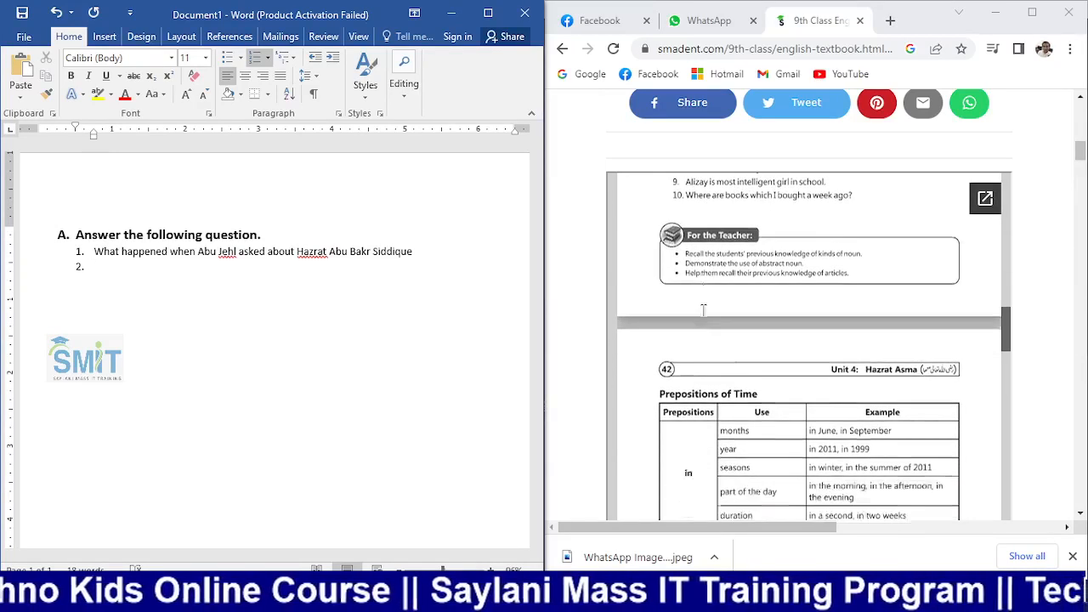
scroll(703, 310, "down", 8)
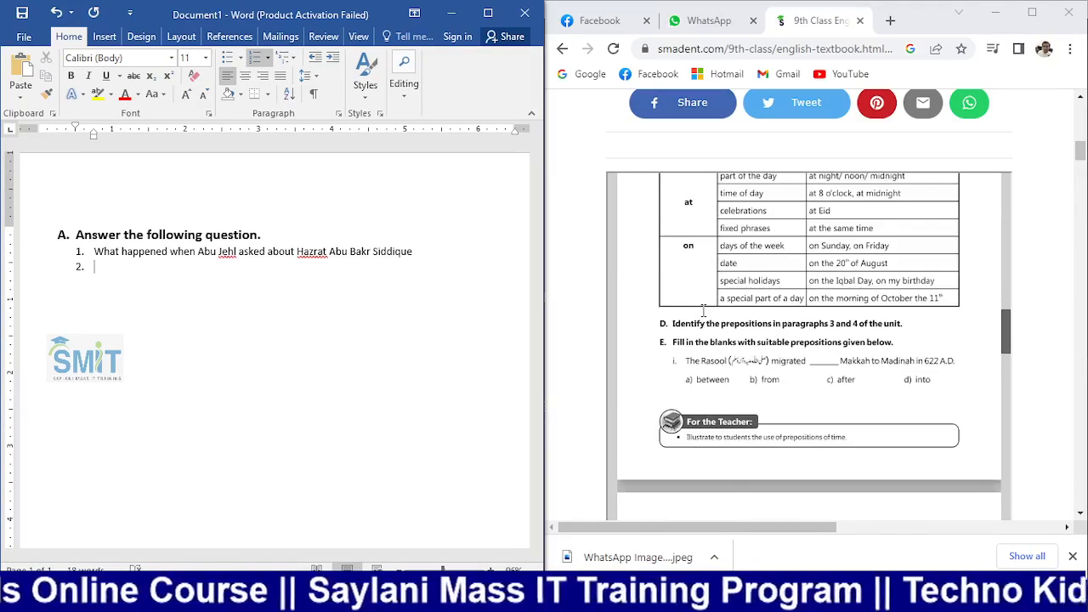
scroll(702, 310, "up", 5)
scroll(731, 335, "down", 5)
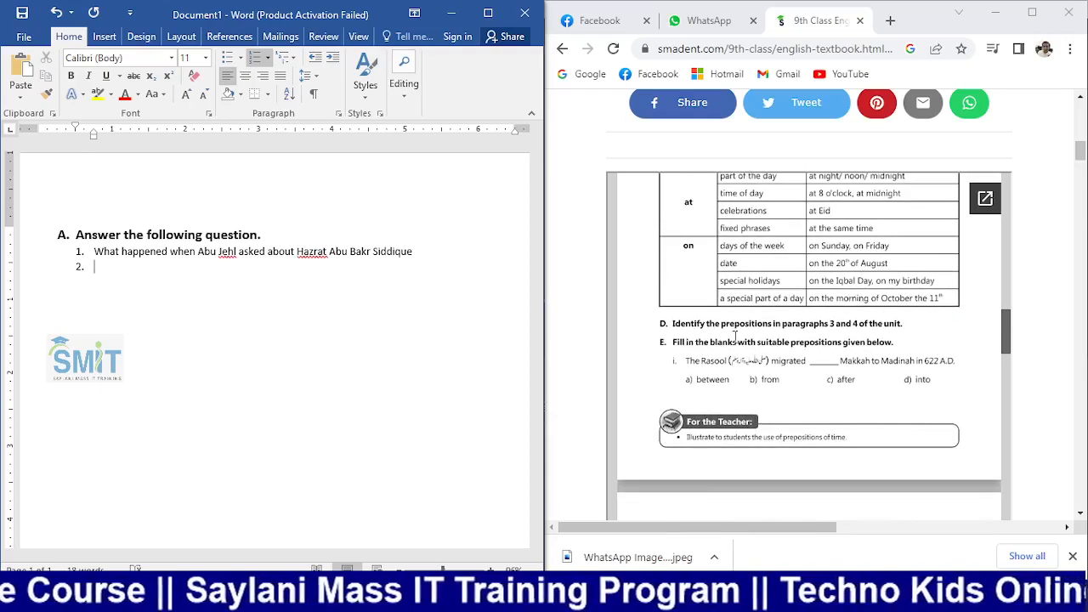
scroll(705, 358, "down", 15)
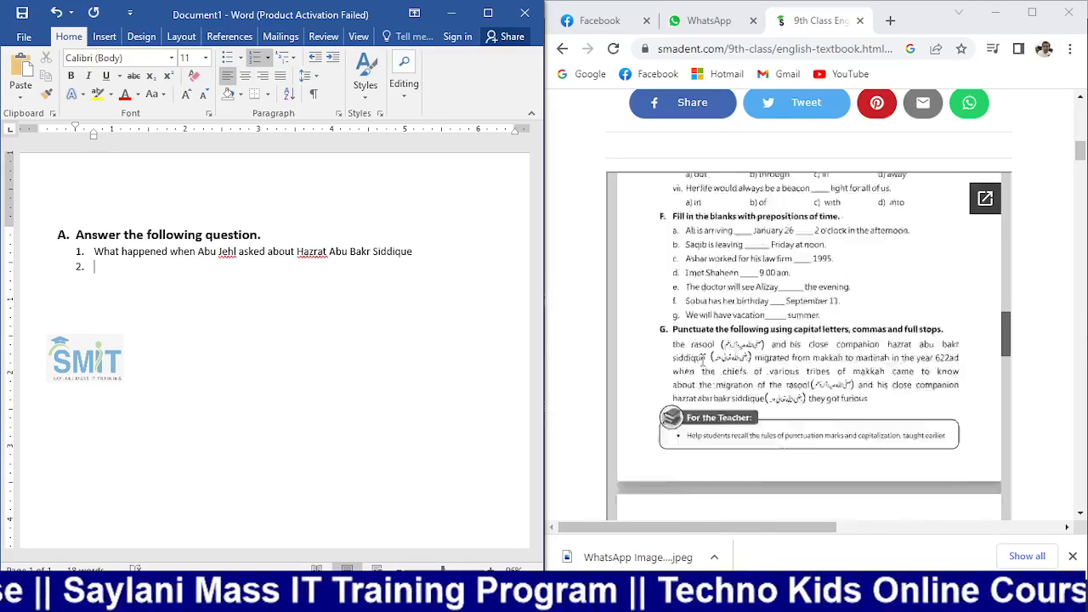
scroll(702, 357, "down", 20)
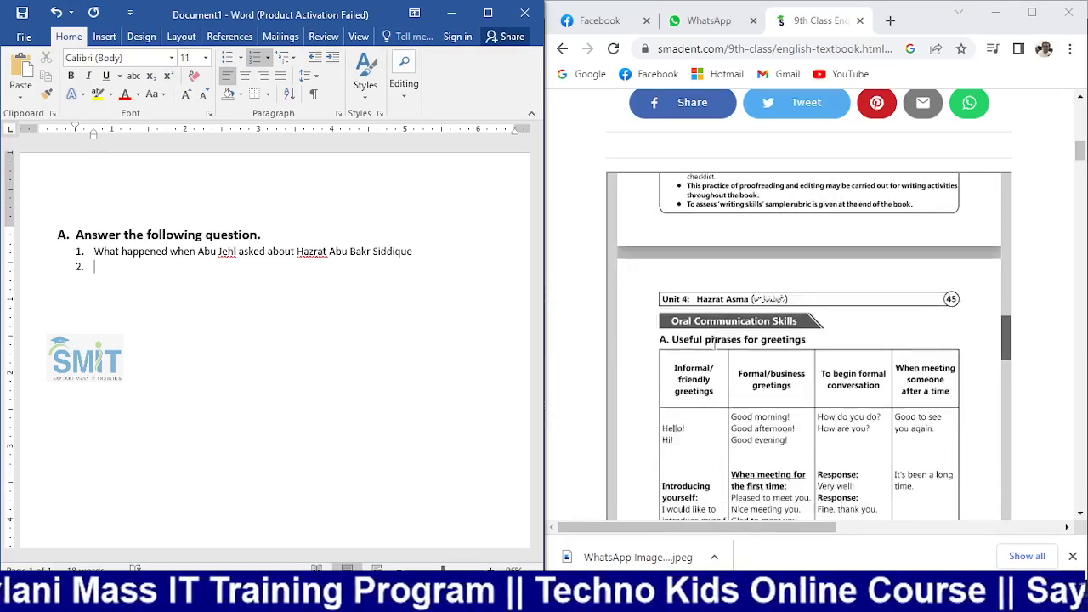
scroll(714, 341, "up", 2)
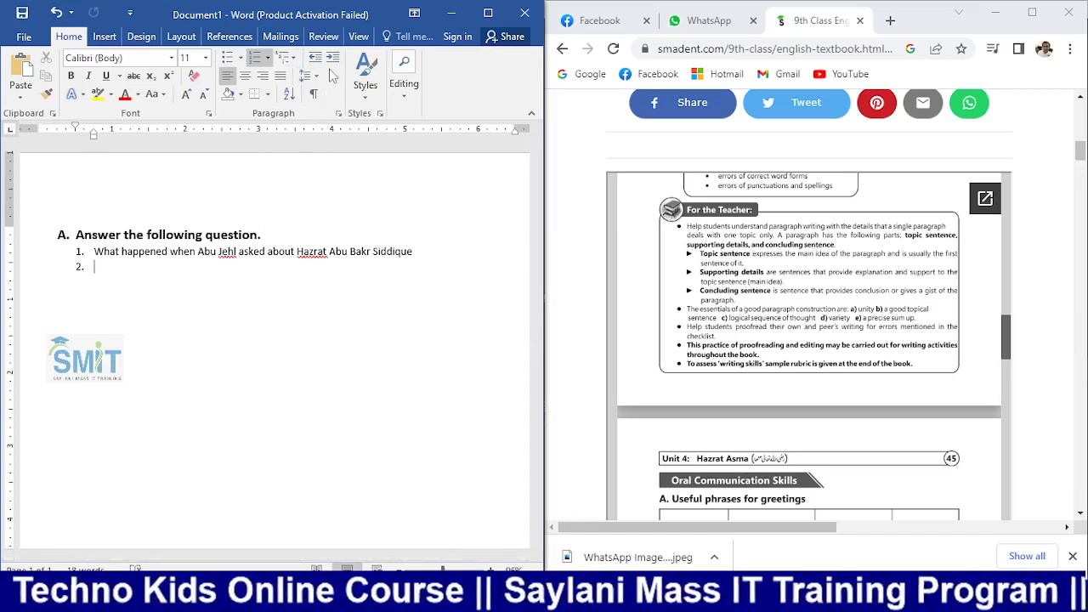
left_click(487, 14)
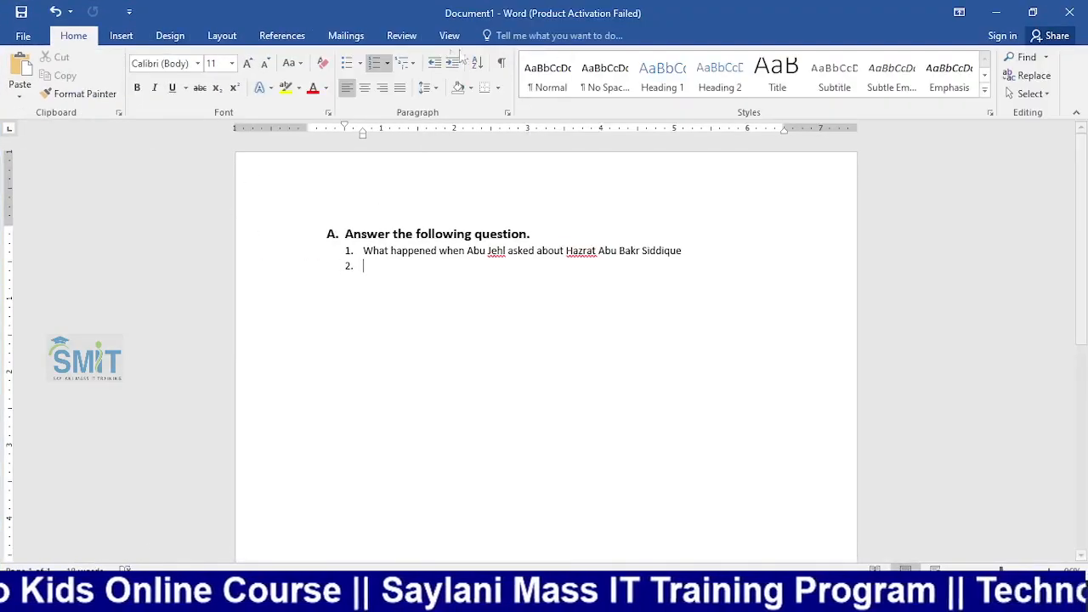
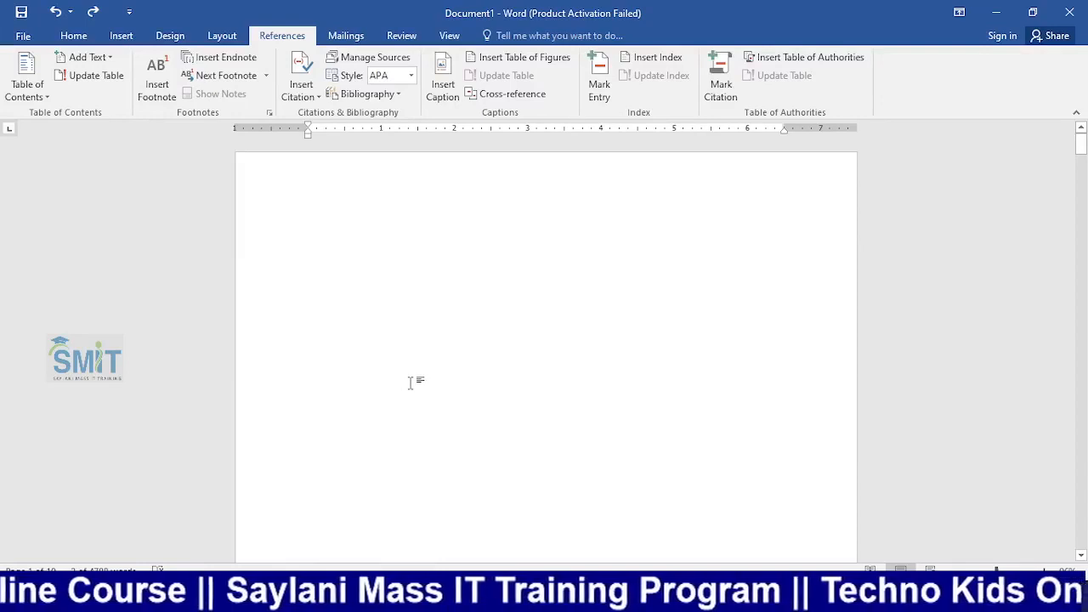
key("ctrl+h")
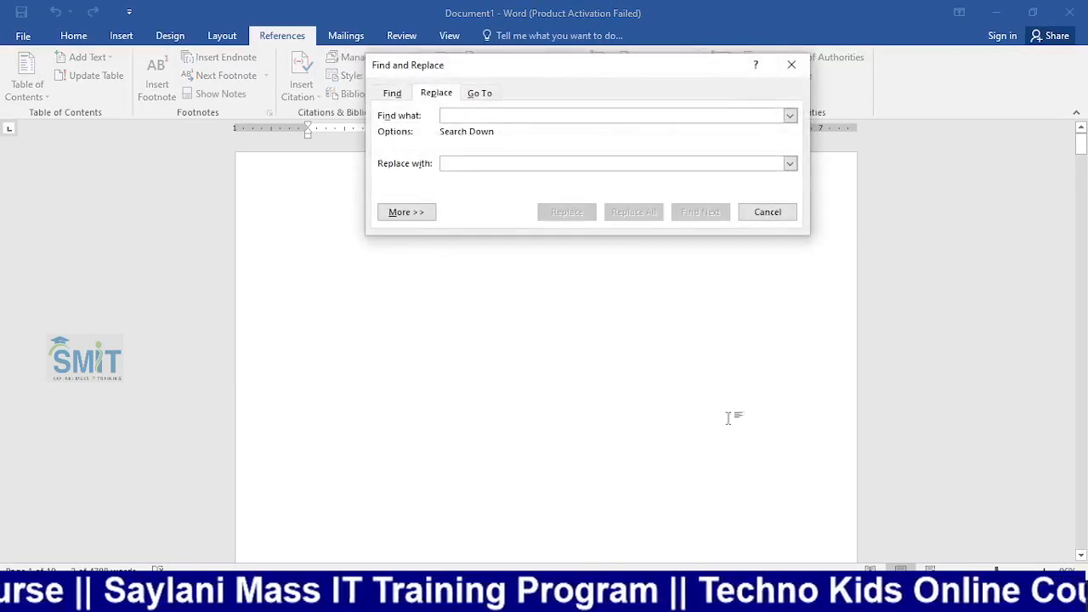
left_click(409, 211)
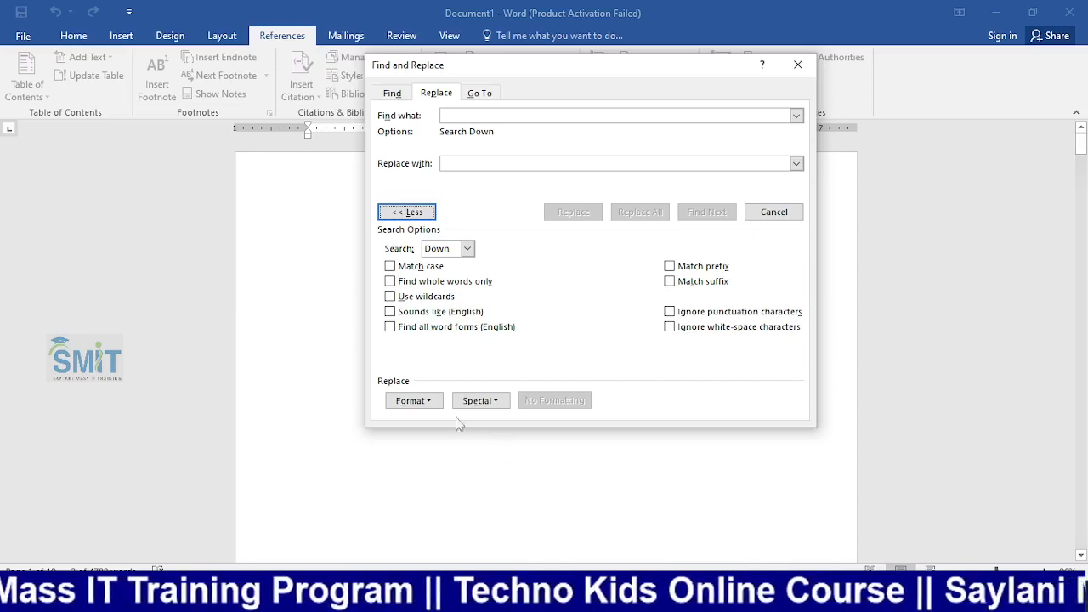
left_click(414, 400)
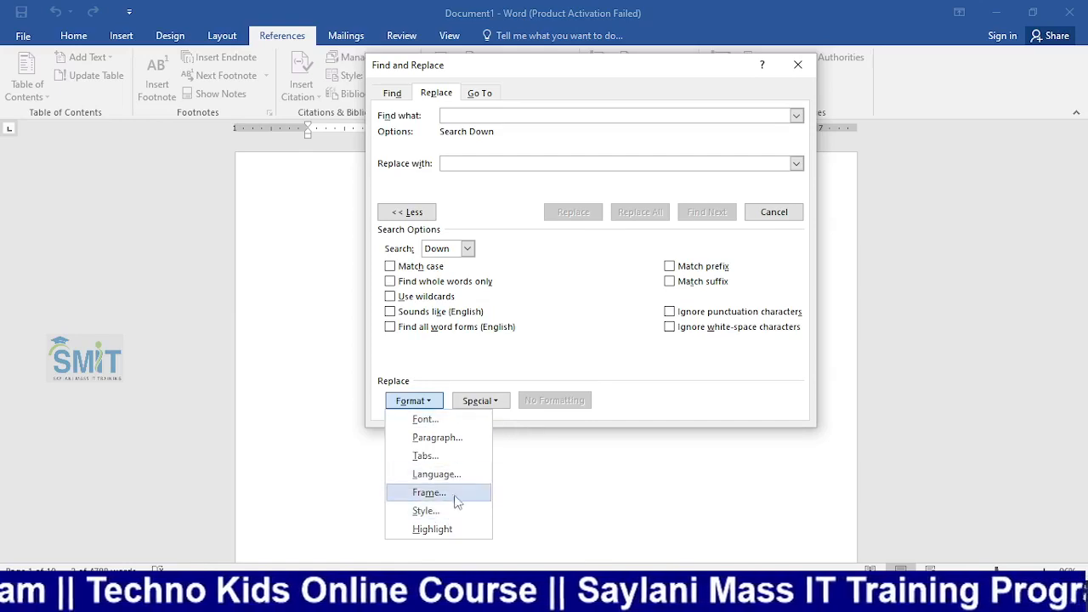
left_click(478, 117)
type("chp")
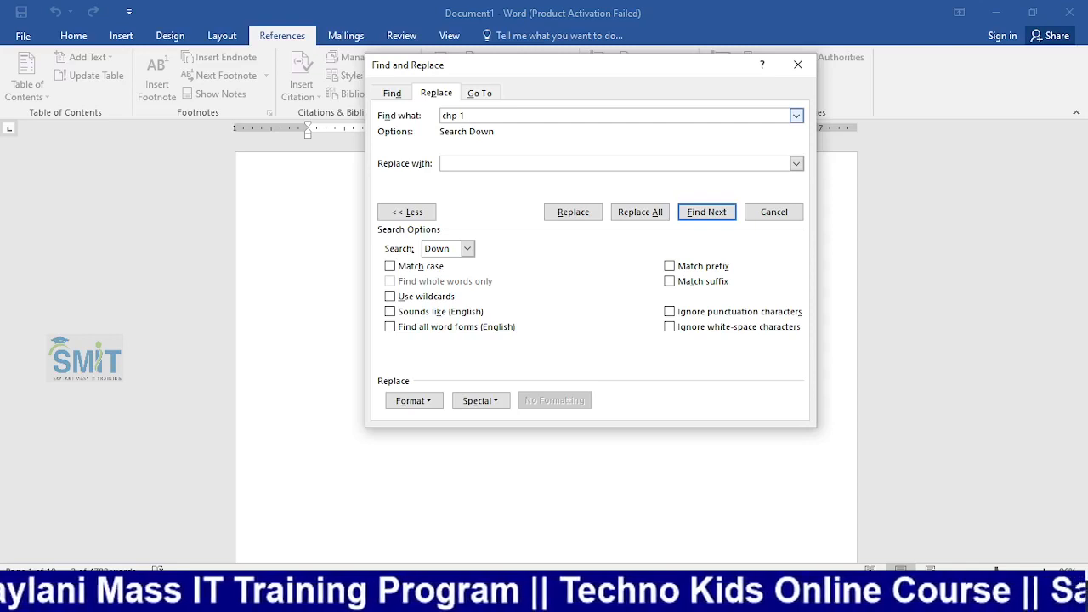
key("BackSpace")
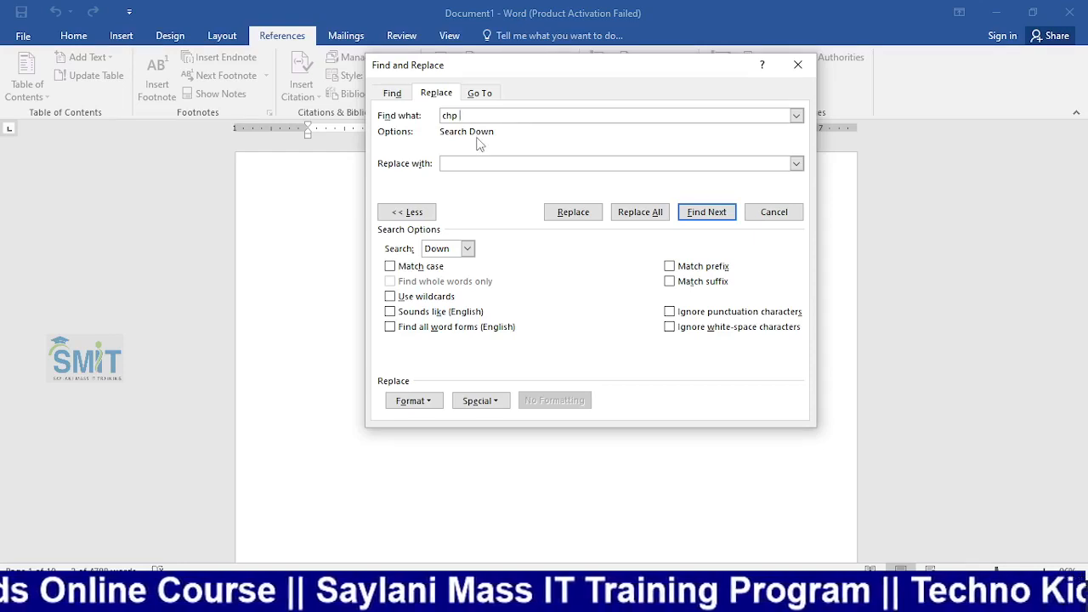
left_click(407, 211)
left_click(797, 64)
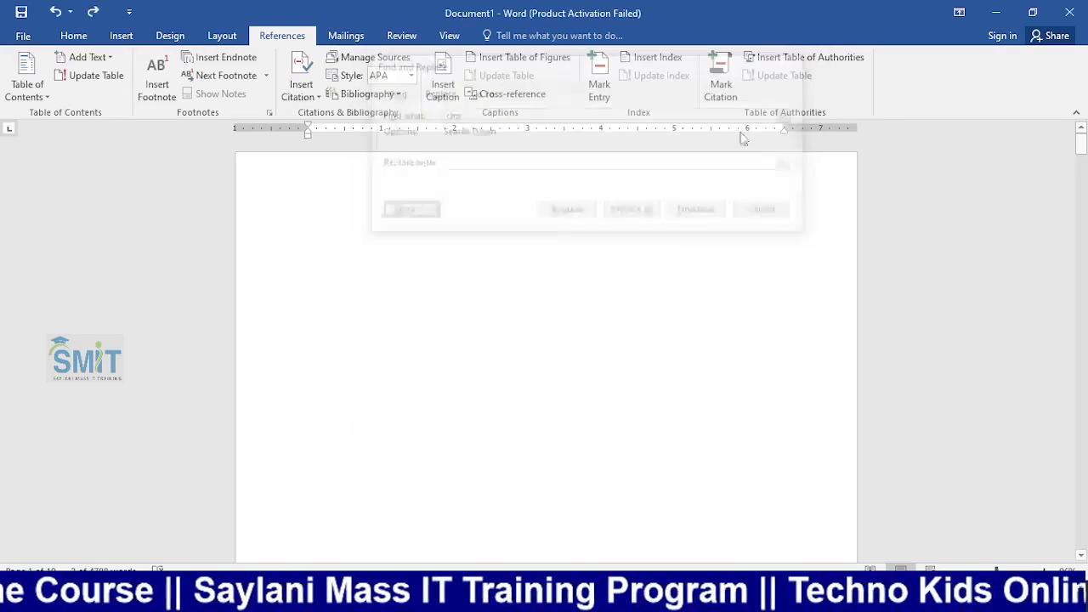
Apply the Heading 1 style to the Chp 1 and Chp 2 titles
scroll(490, 313, "down", 15)
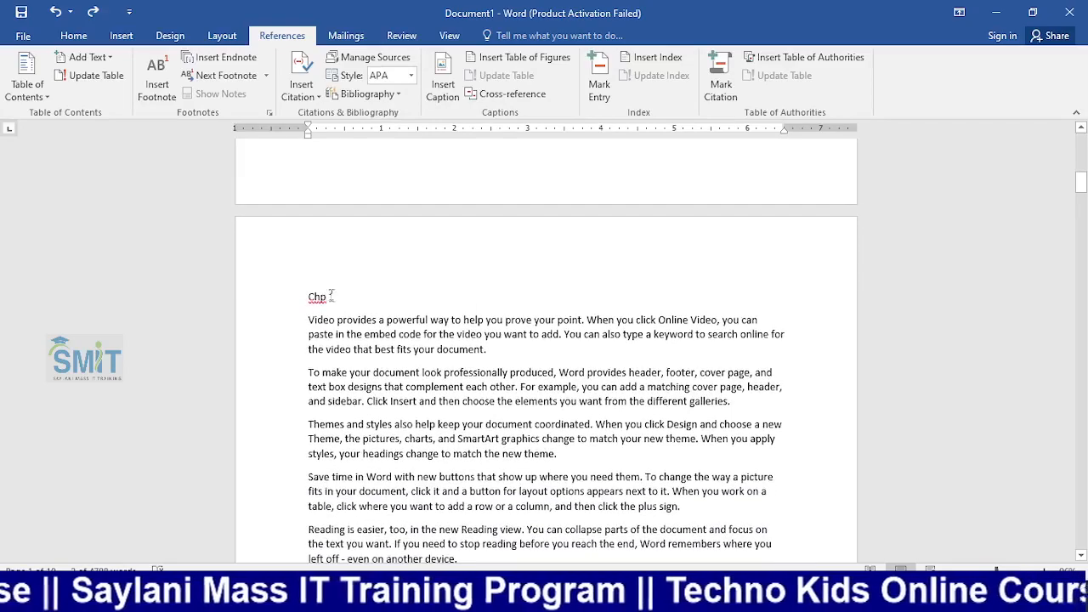
left_click_drag(339, 300, 294, 303)
left_click(74, 35)
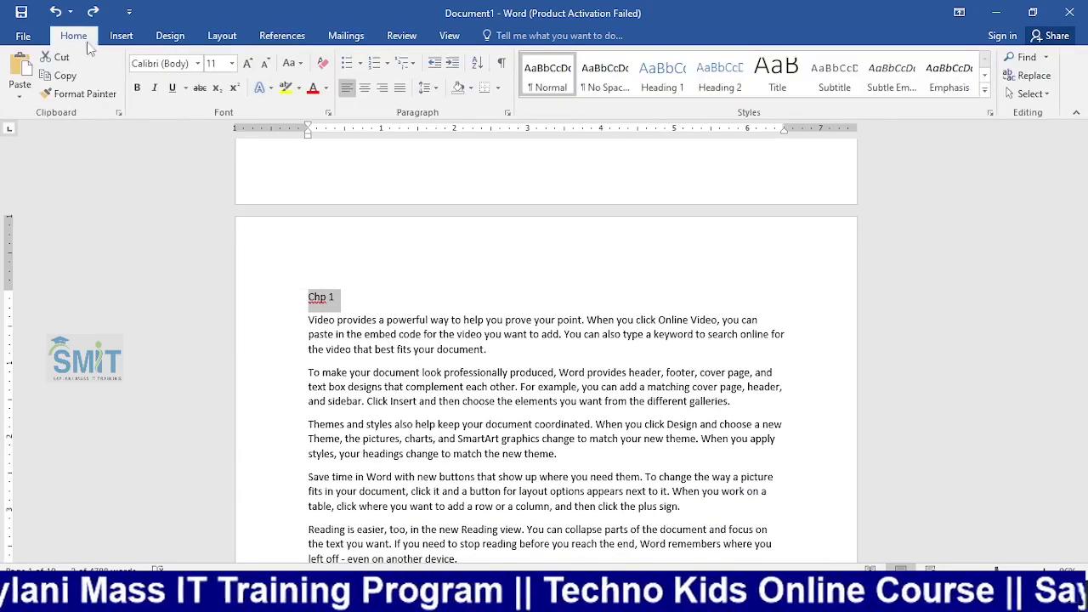
left_click(658, 76)
scroll(547, 263, "down", 10)
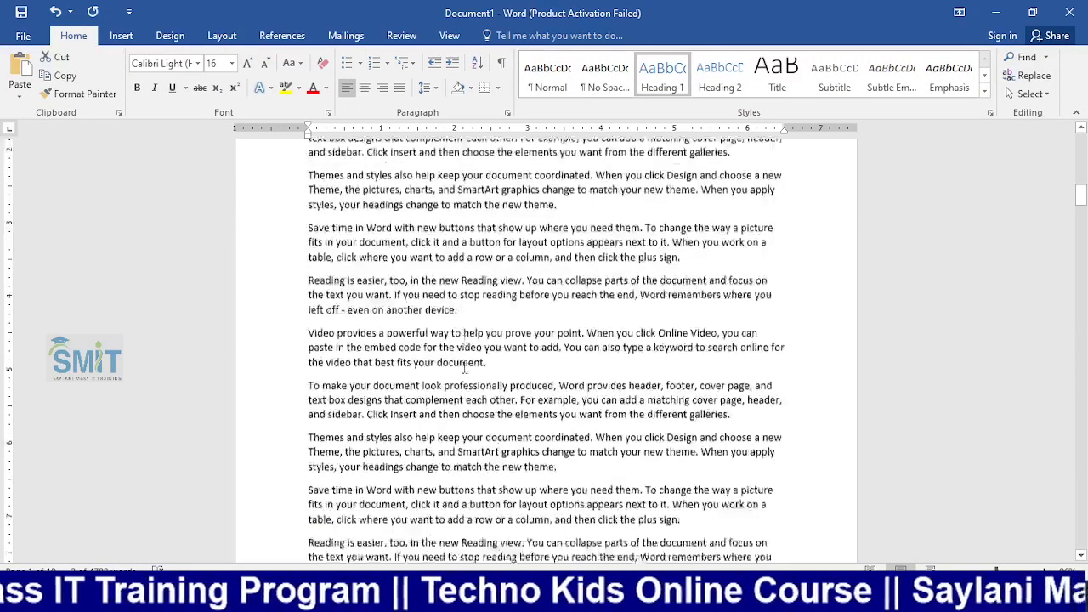
scroll(463, 367, "down", 8)
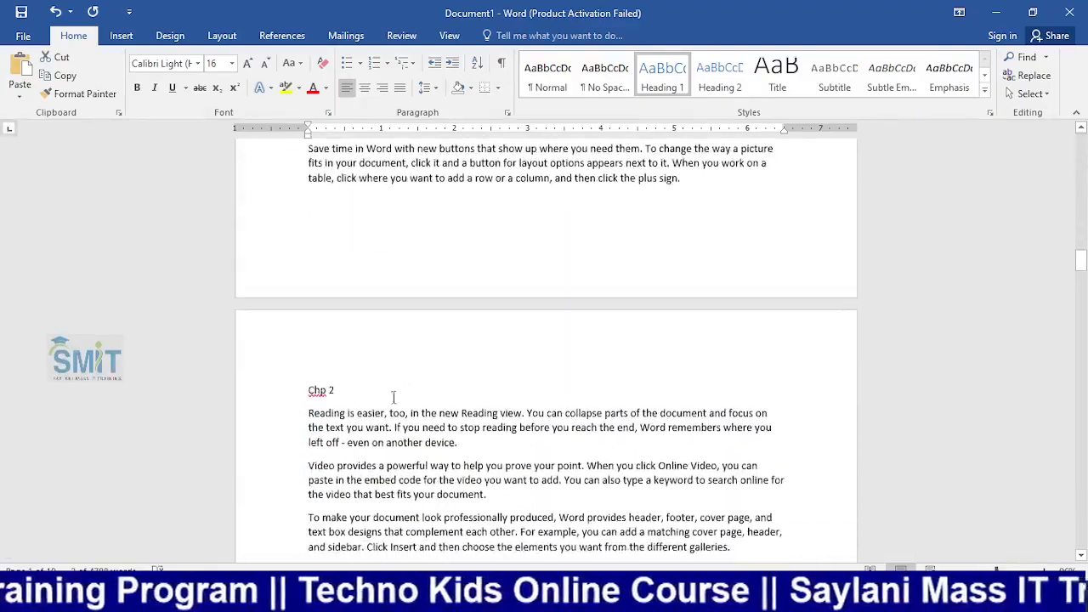
left_click_drag(337, 390, 309, 388)
left_click(654, 76)
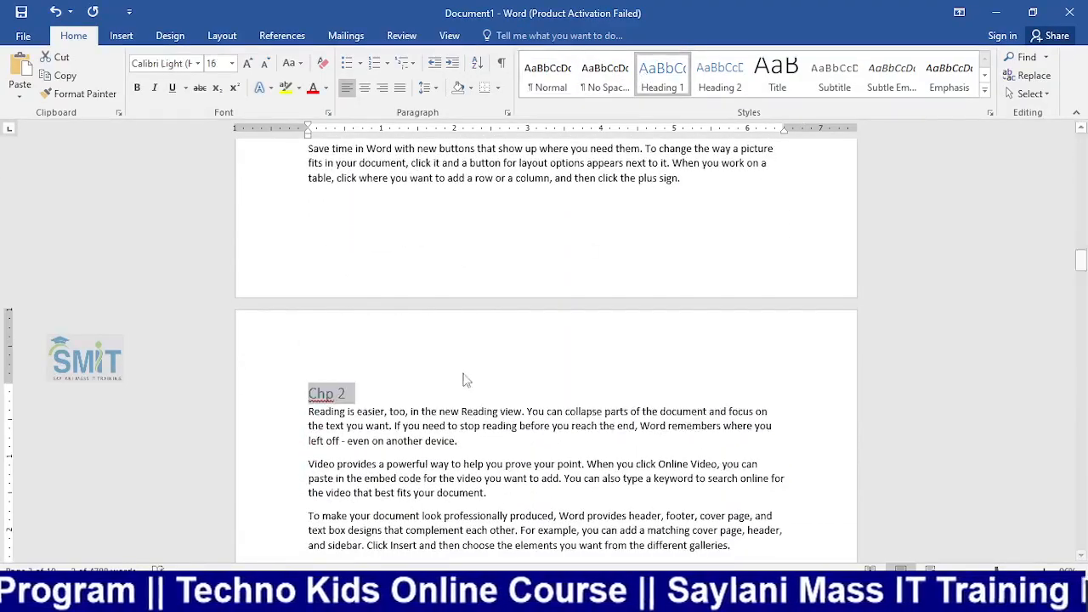
Apply Heading 1 to the Chp 3 and Chp 4 titles, then return to the top
scroll(459, 378, "down", 10)
scroll(459, 379, "down", 10)
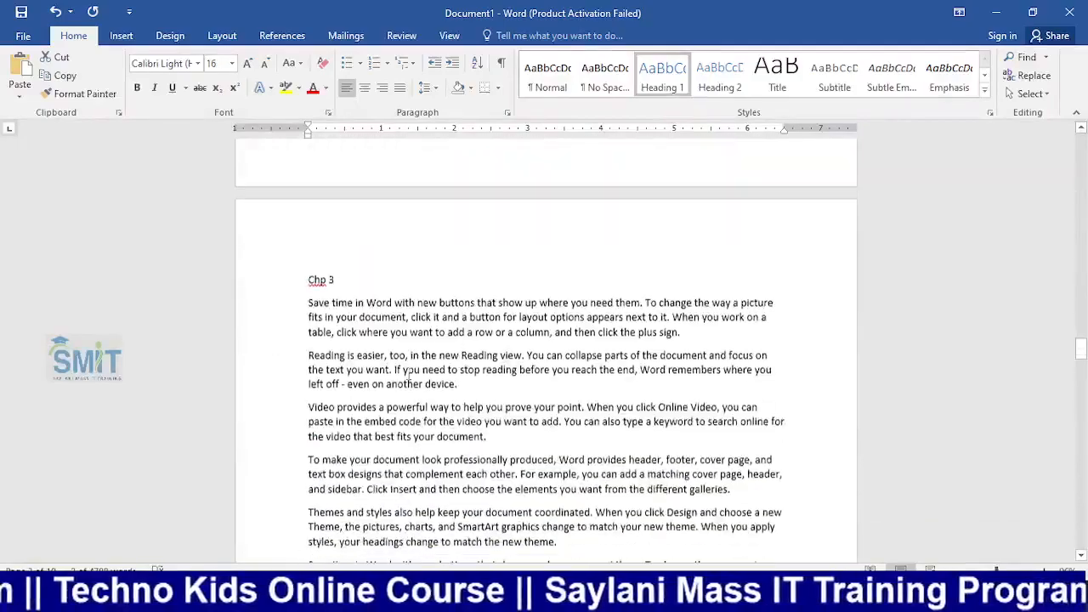
left_click_drag(363, 268, 308, 268)
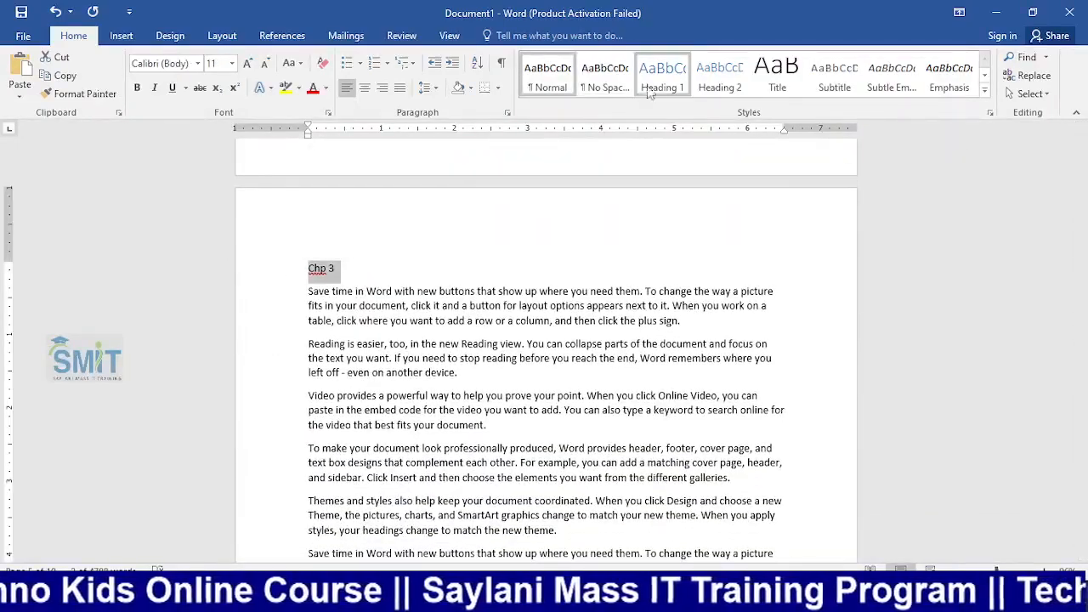
left_click(655, 78)
left_click(654, 81)
scroll(502, 383, "down", 10)
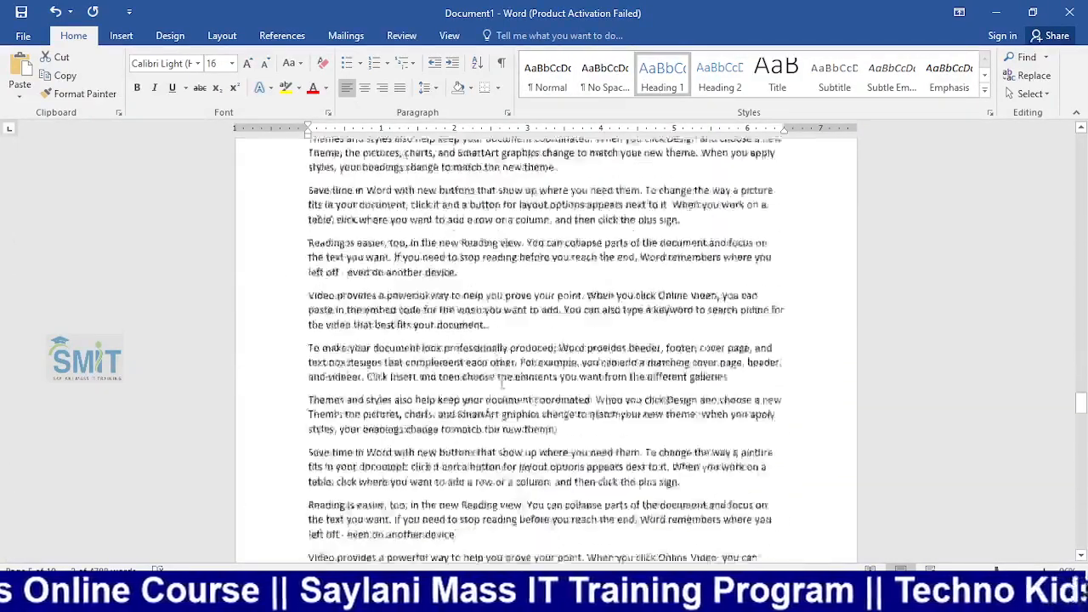
scroll(502, 382, "down", 15)
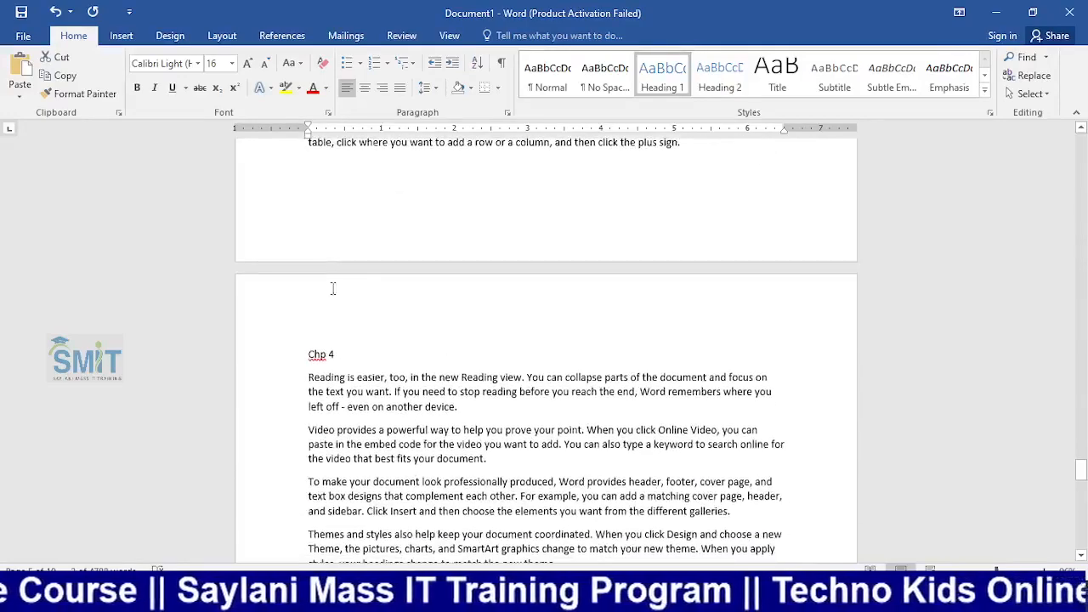
left_click_drag(351, 350, 308, 354)
left_click(662, 77)
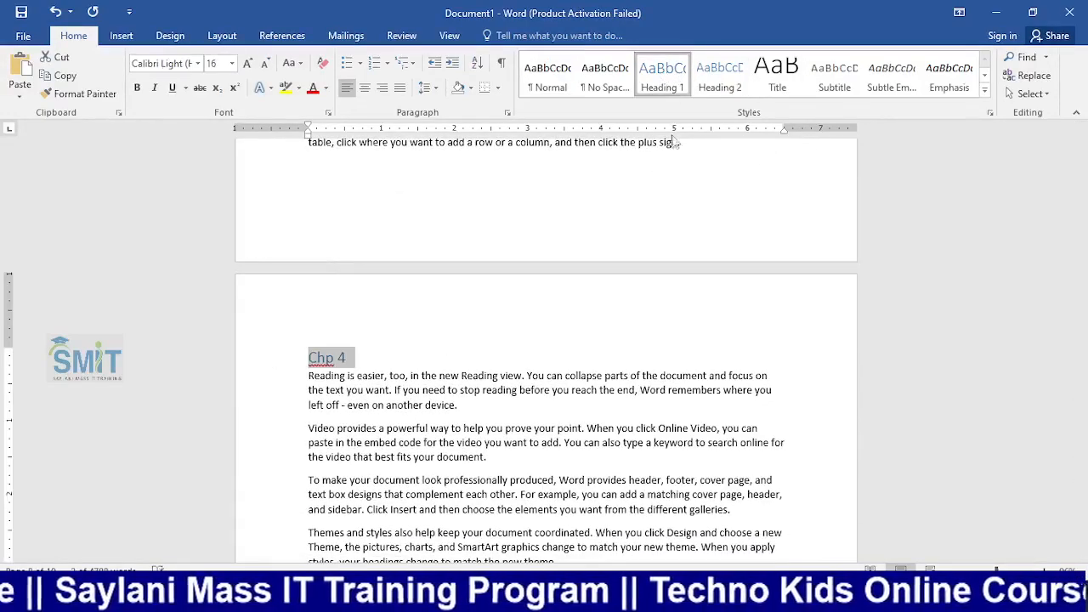
left_click_drag(1080, 471, 1080, 145)
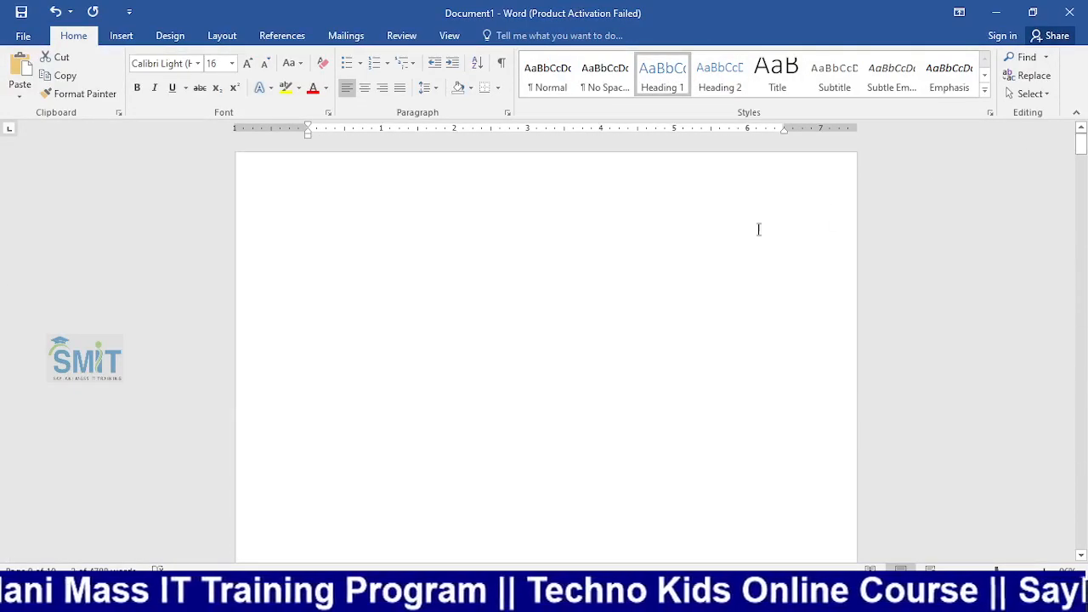
Insert an Automatic Table 1 table of contents on the first page
left_click(282, 35)
left_click(26, 84)
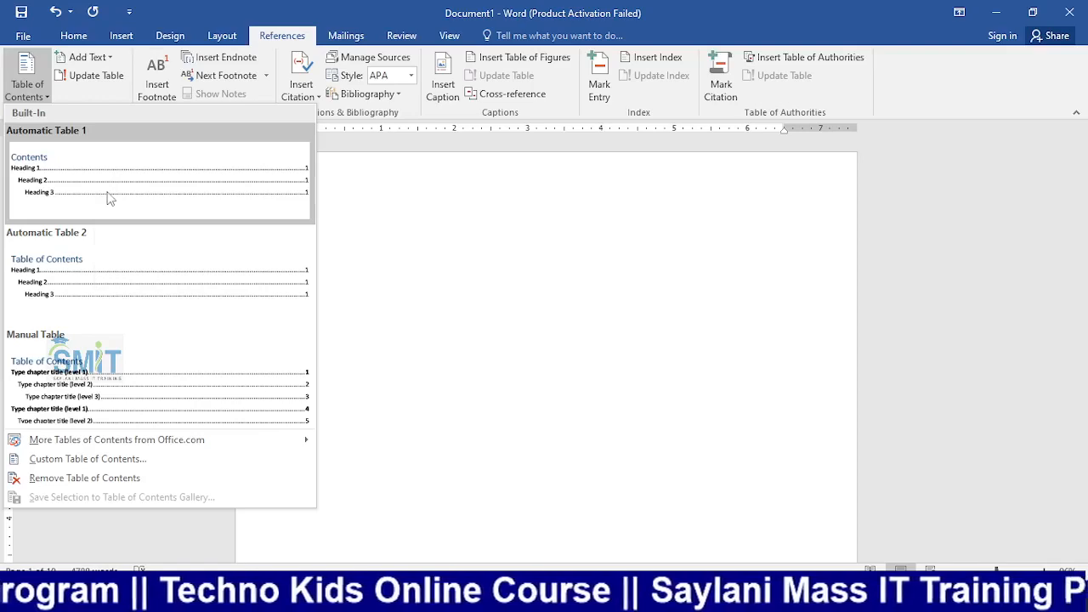
left_click(109, 197)
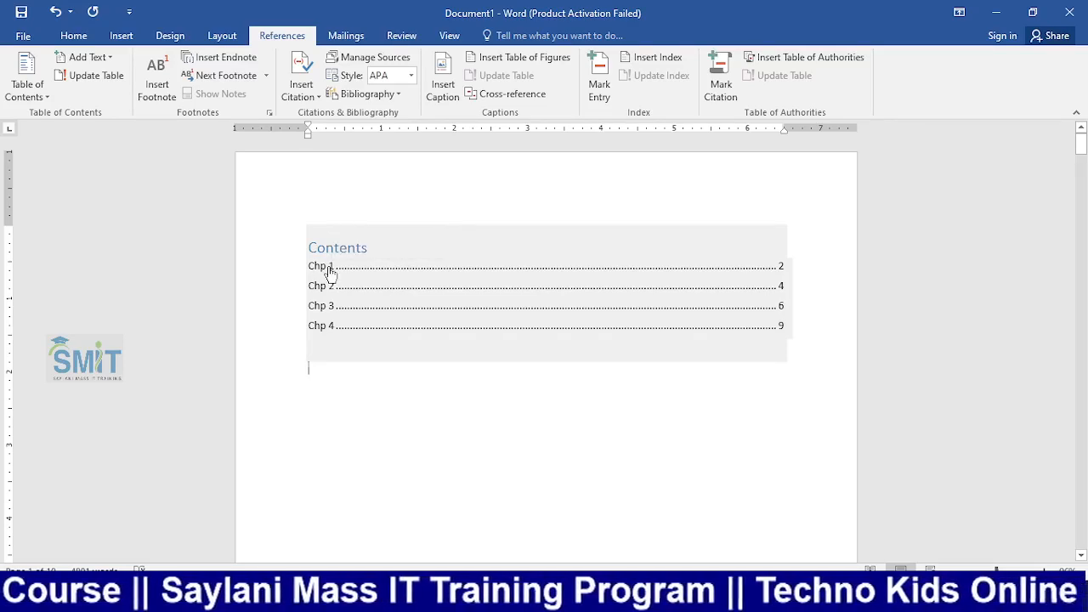
Test the Chp 1 and Chp 2 contents links by following them to their headings
left_click(330, 270, "ctrl")
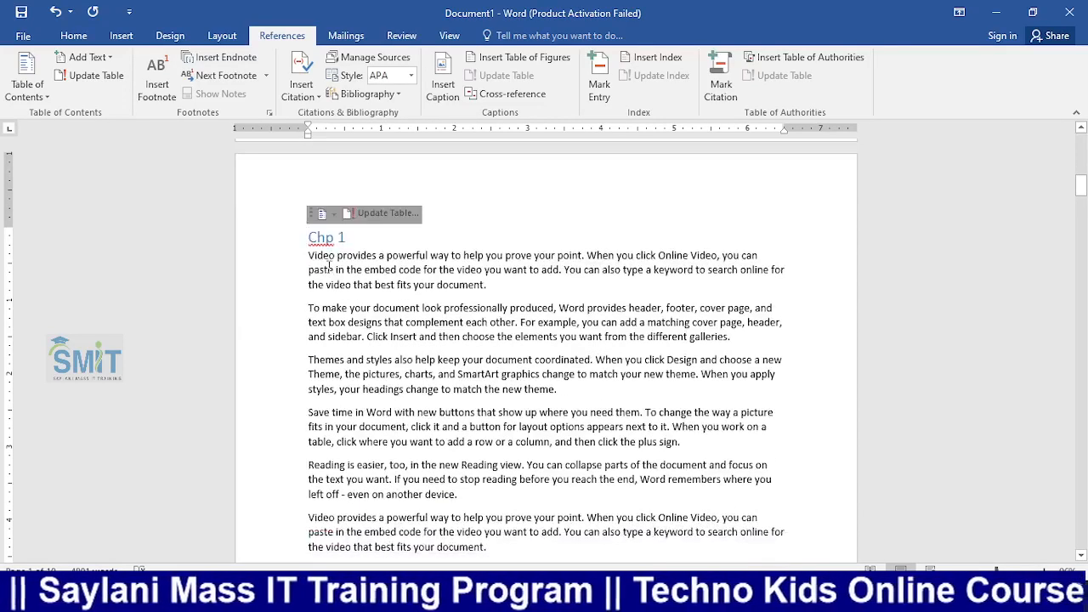
scroll(336, 265, "up", 5)
scroll(336, 265, "up", 3)
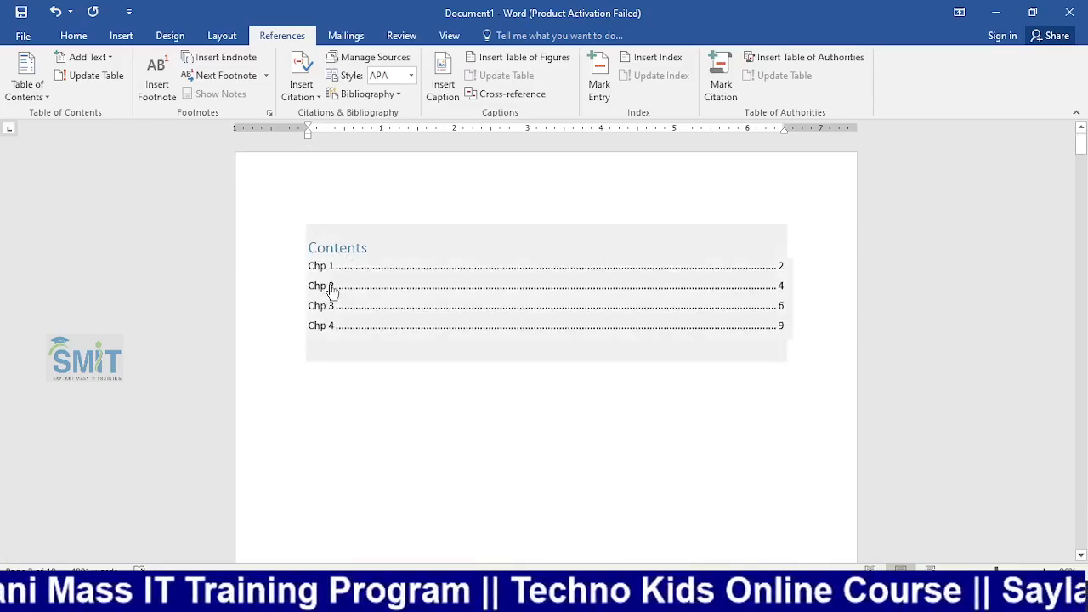
left_click(331, 286, "ctrl")
scroll(479, 314, "up", 10)
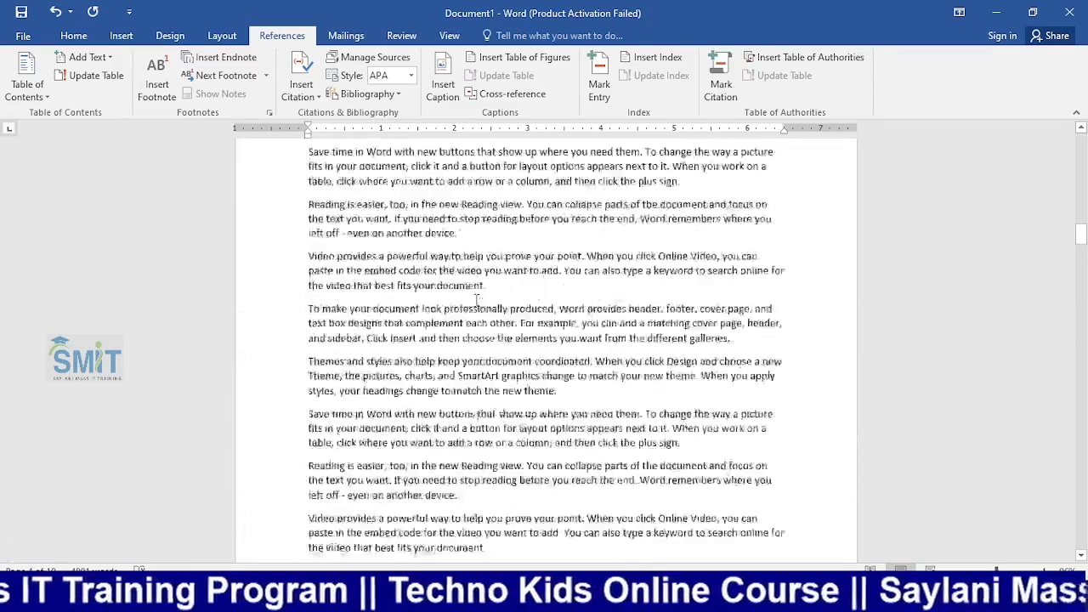
scroll(479, 289, "up", 6)
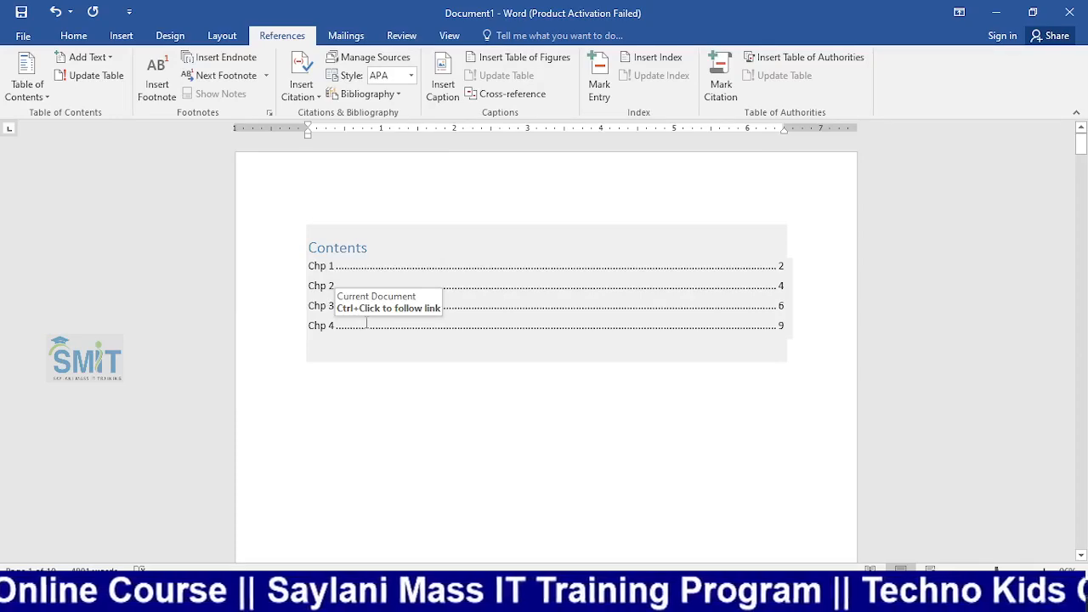
scroll(357, 310, "down", 6)
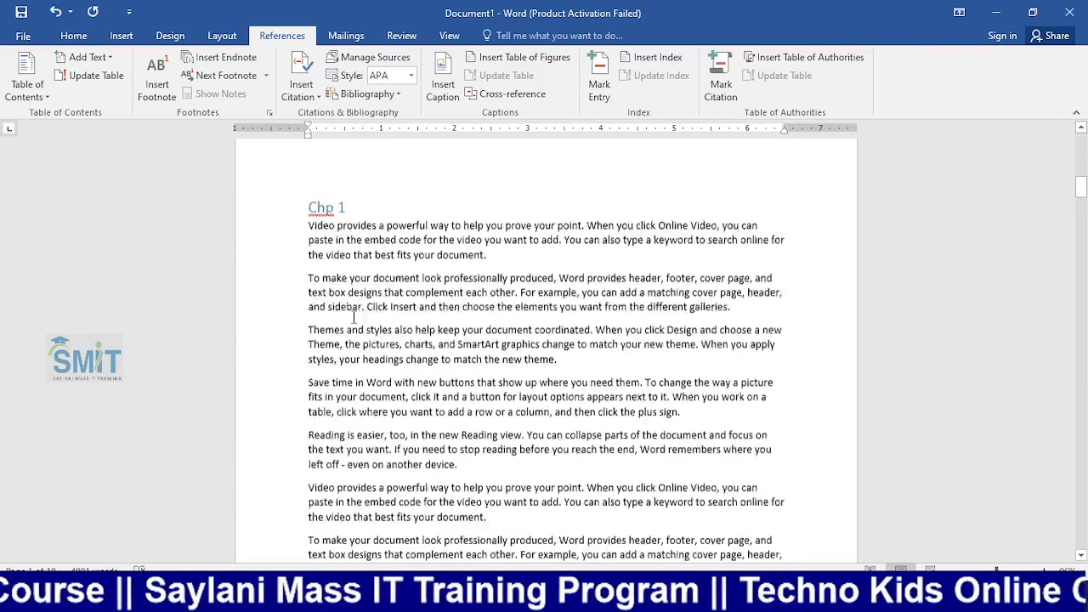
scroll(354, 317, "down", 4)
scroll(348, 314, "up", 5)
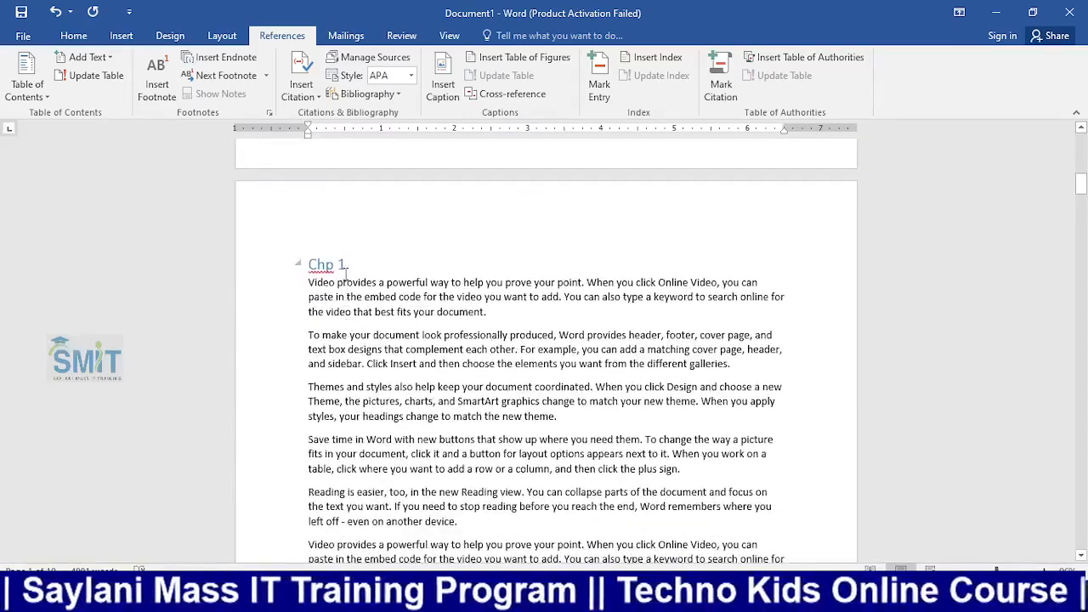
Split the paragraph so 'Video' sits alone under Chp 1, and select that word
left_click(368, 287)
key("Return")
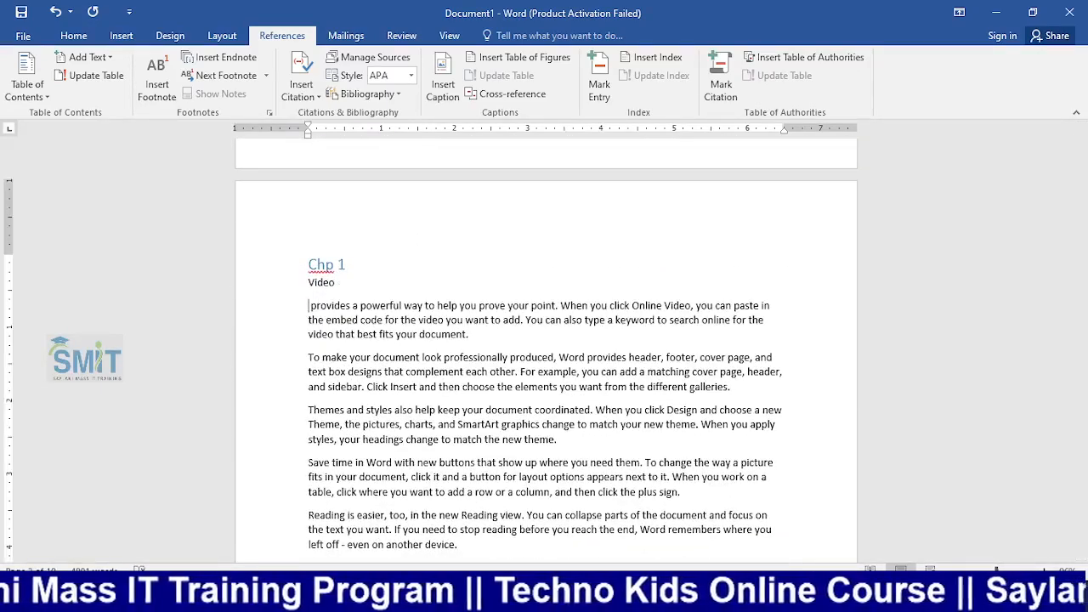
double_click(341, 282)
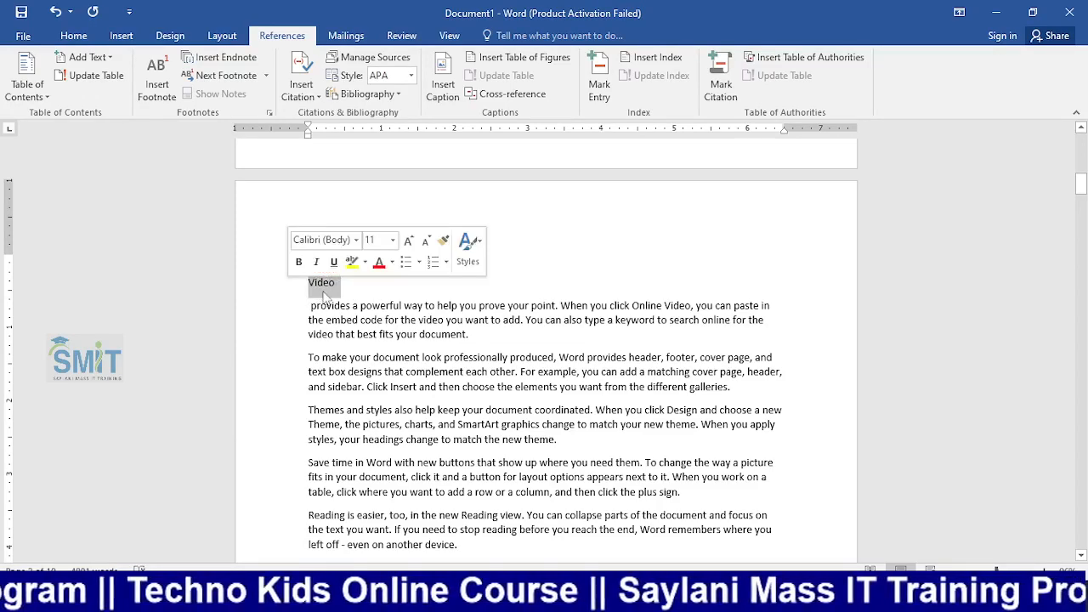
left_click(339, 284)
left_click(279, 286)
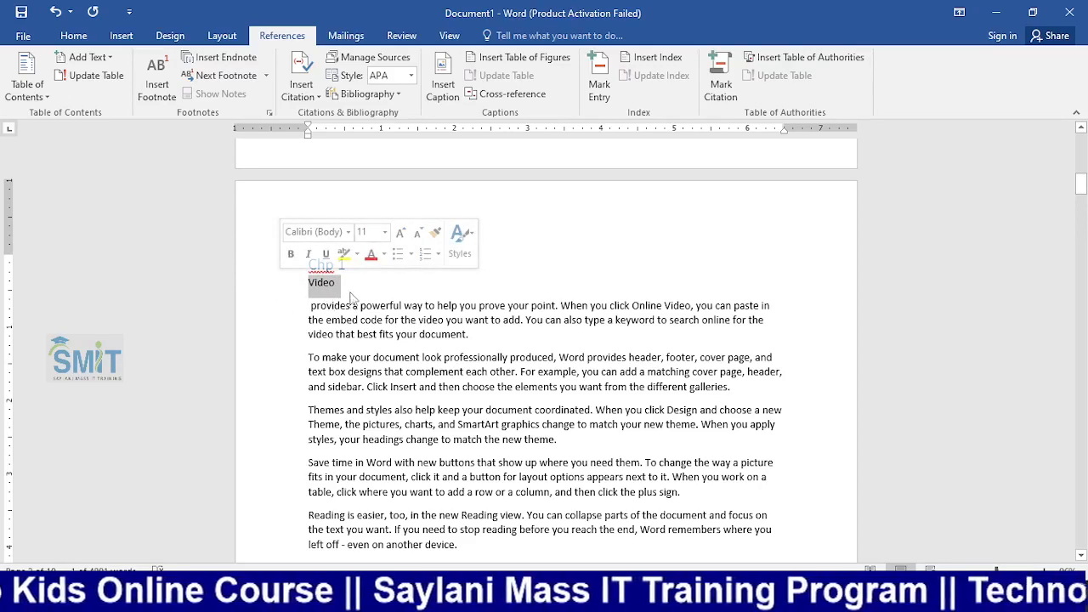
left_click(354, 289)
double_click(325, 287)
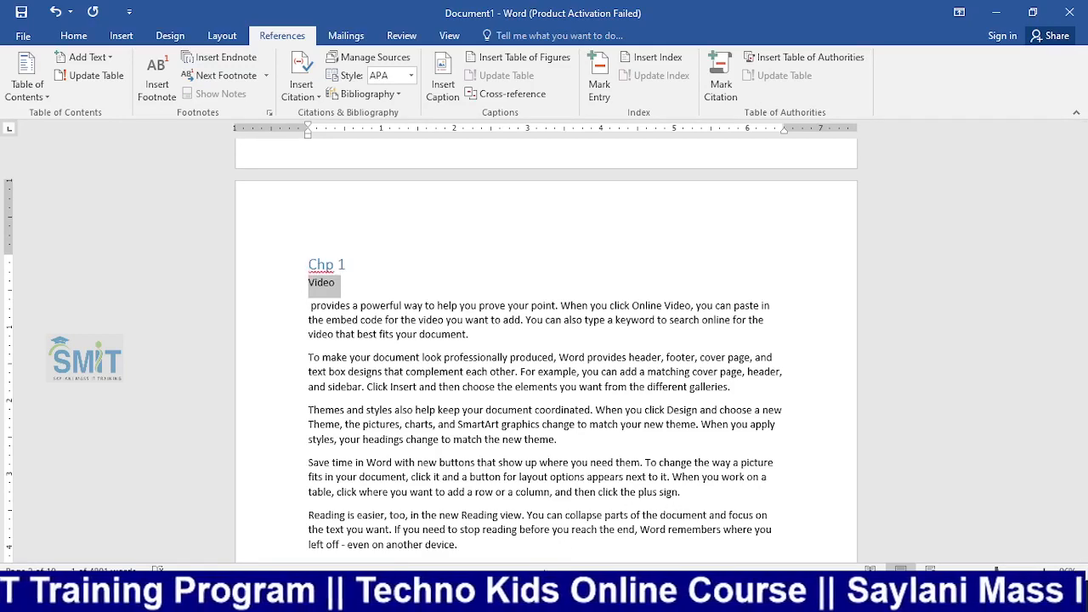
Maximize Chrome, browse the English textbook PDF, and go back to the search results
key("alt+Tab")
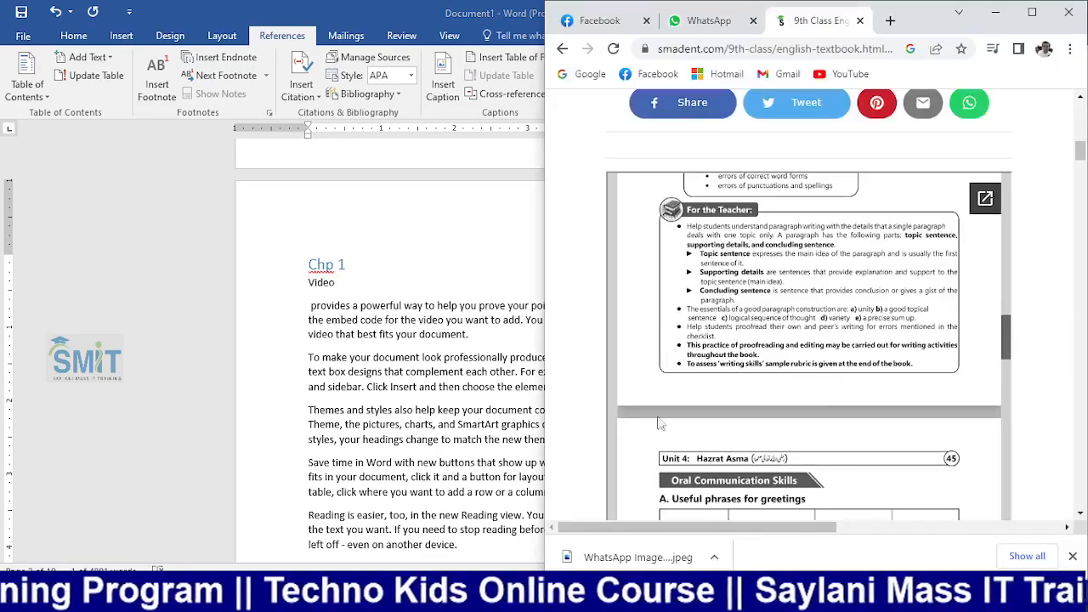
left_click(1032, 12)
scroll(672, 208, "up", 3)
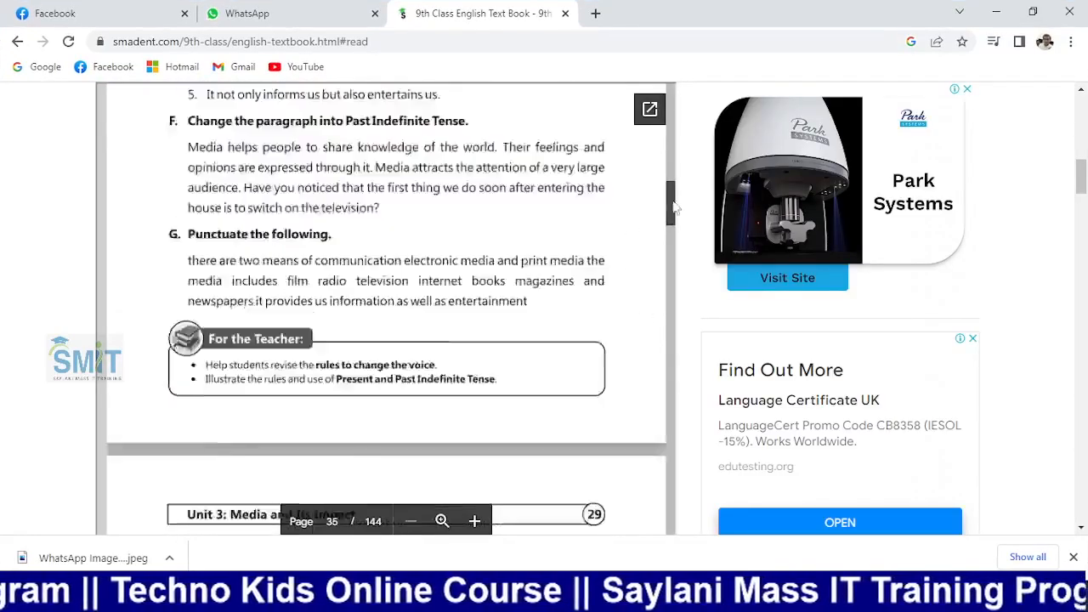
left_click_drag(671, 208, 672, 48)
scroll(524, 347, "down", 10)
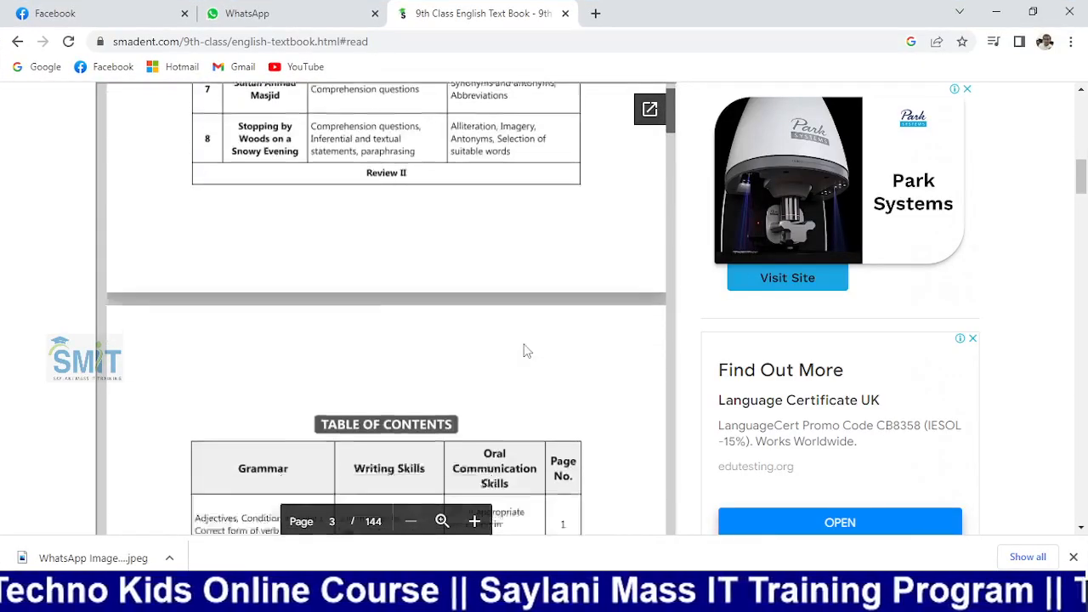
scroll(525, 349, "down", 10)
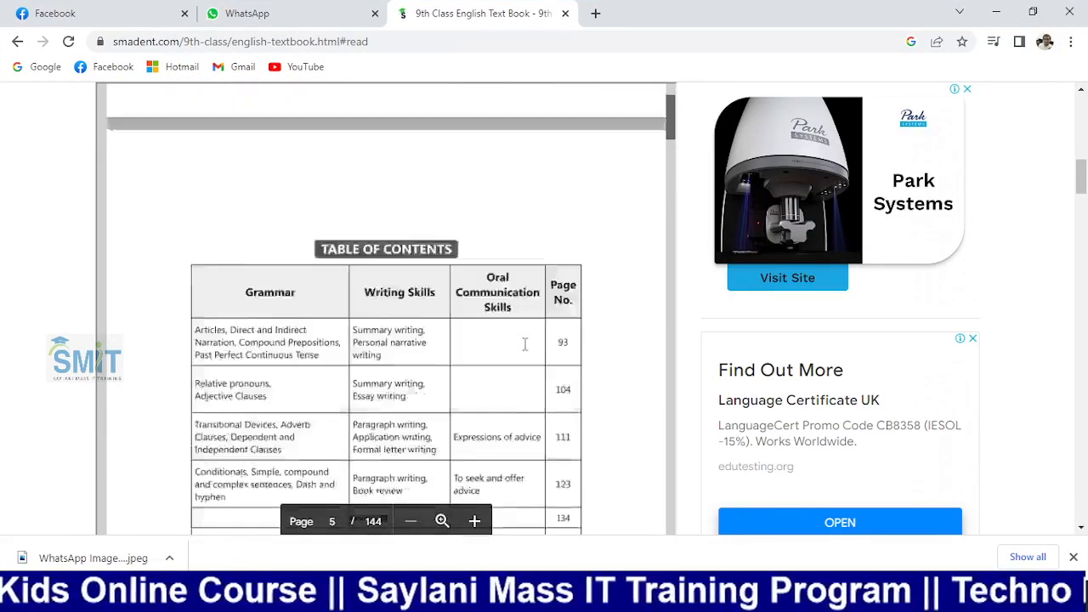
scroll(524, 344, "down", 10)
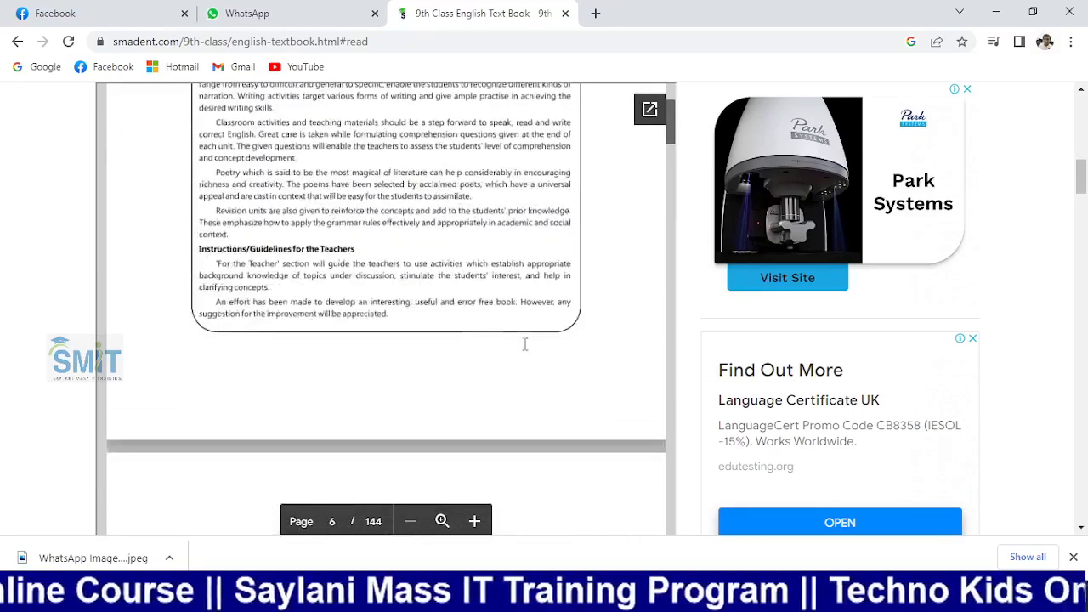
scroll(524, 344, "down", 10)
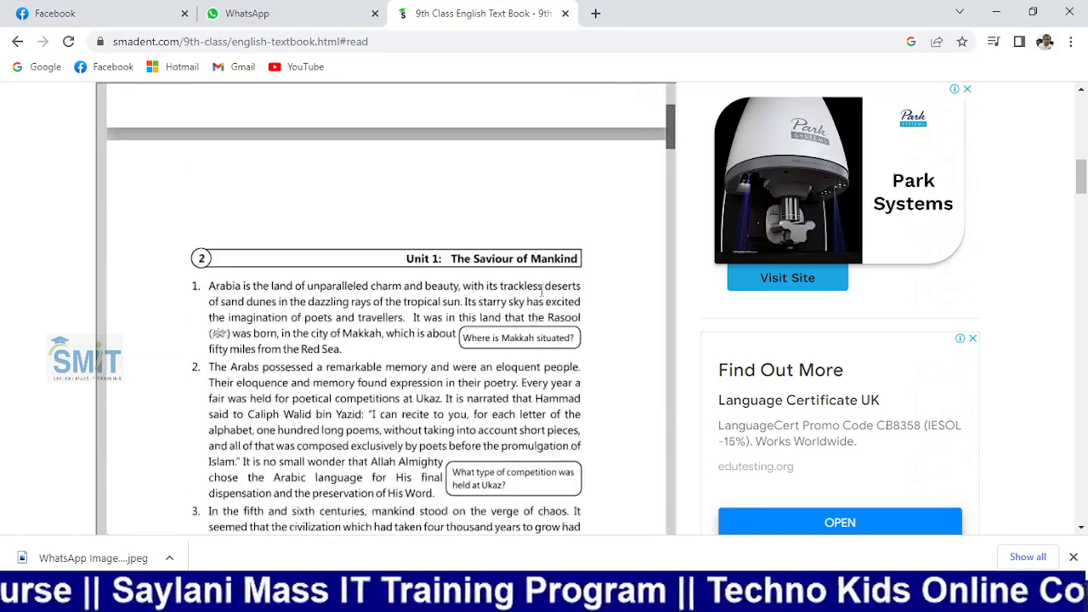
left_click(17, 41)
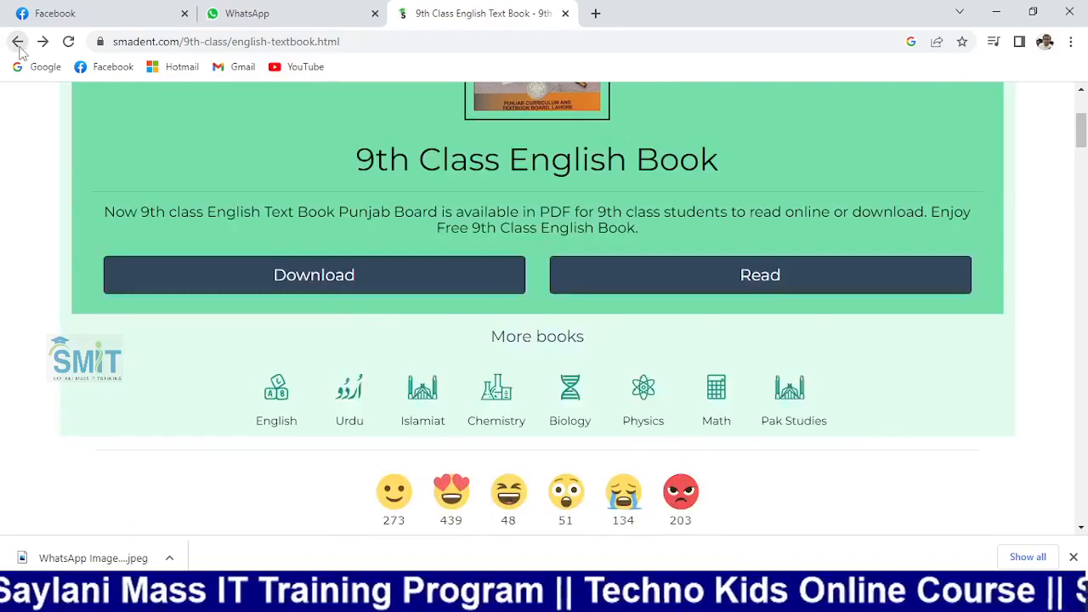
left_click(17, 41)
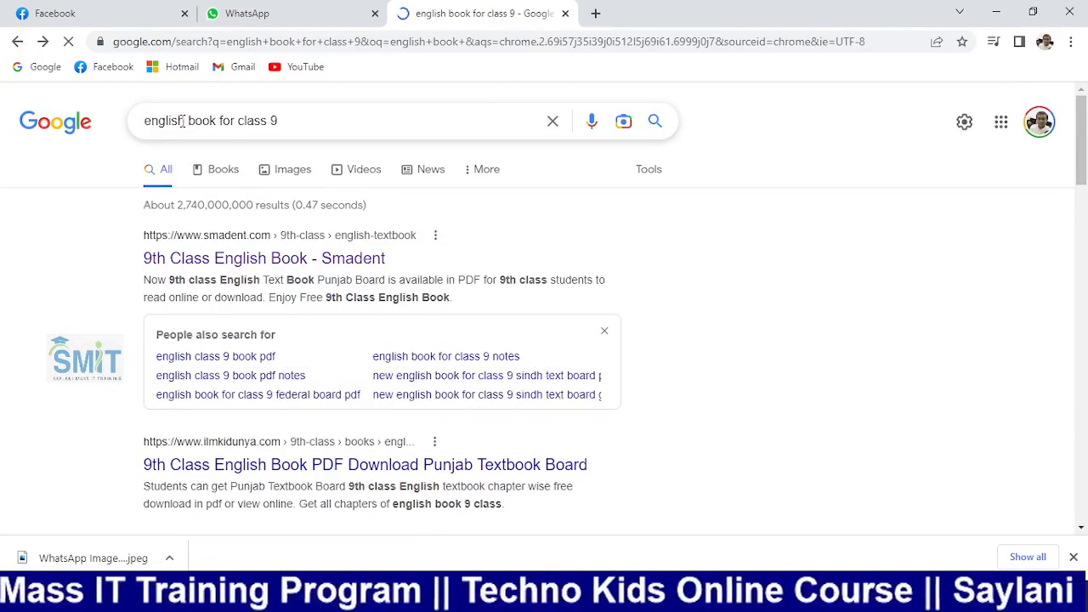
Search Google for 'biology book for class 9 federal board pdf'
left_click_drag(182, 121, 125, 138)
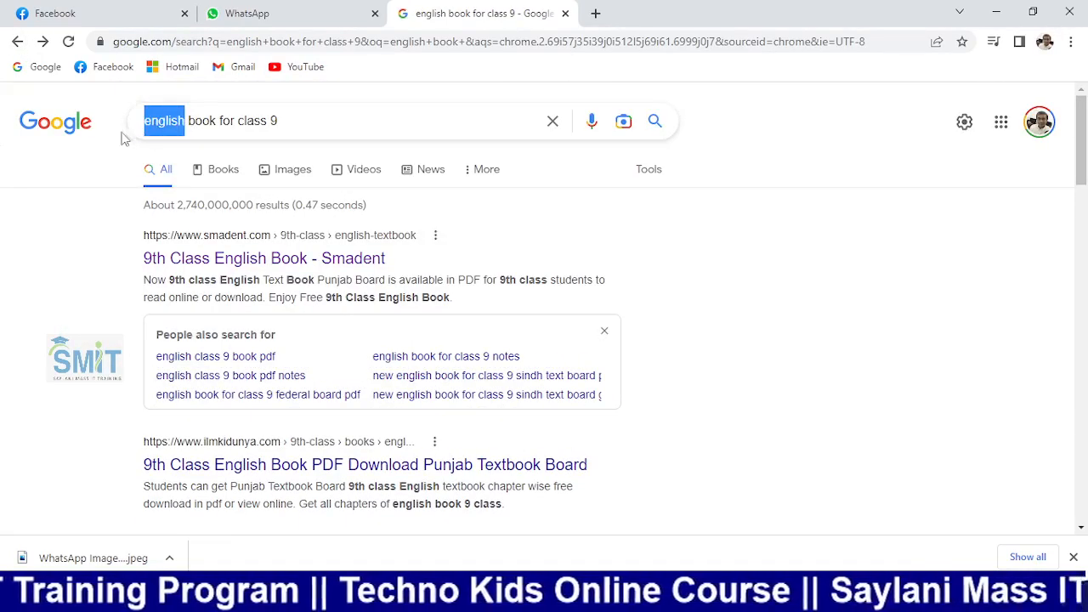
type("bio")
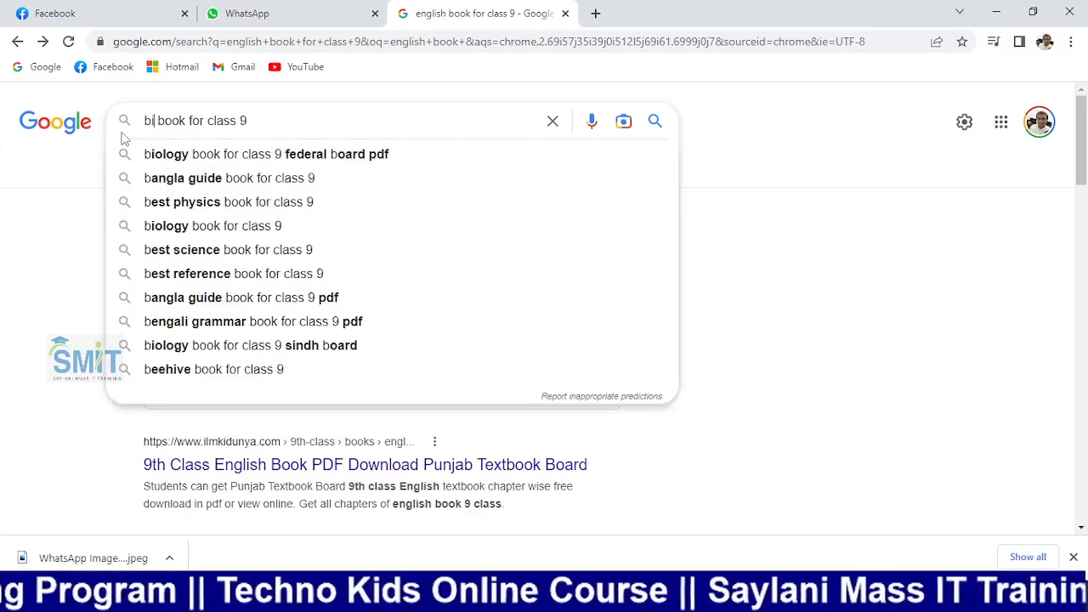
key("Down")
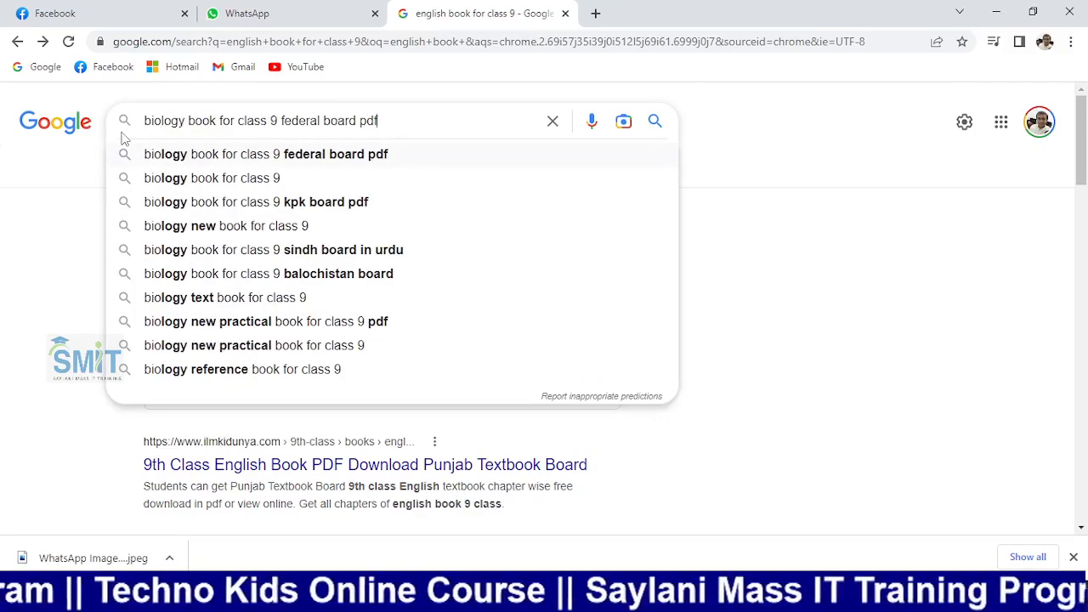
key("Return")
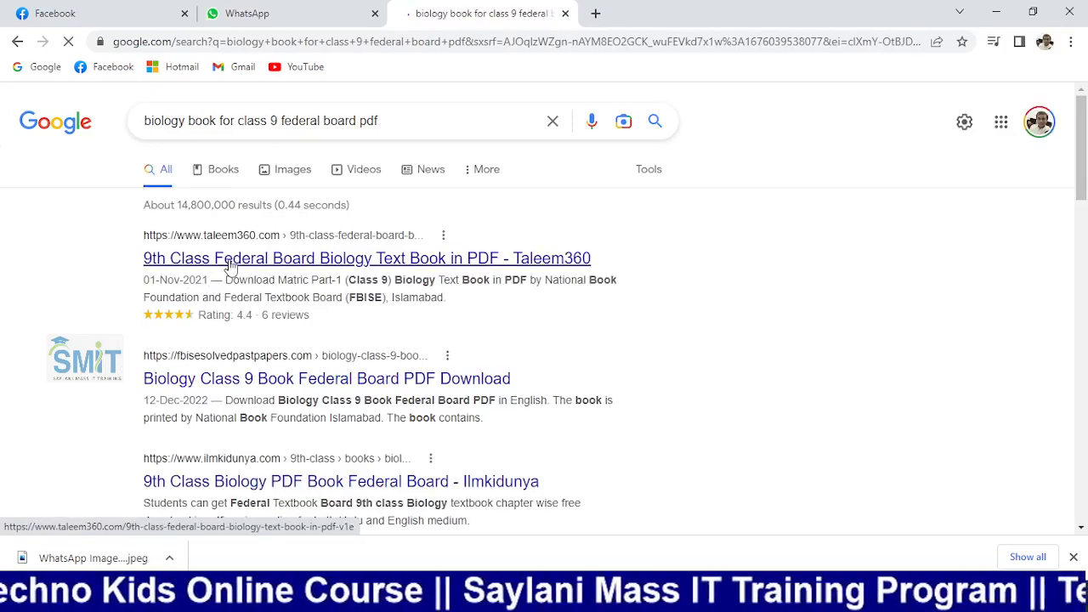
Open the Taleem360 biology textbook, look through its contents, then go back
left_click(230, 266)
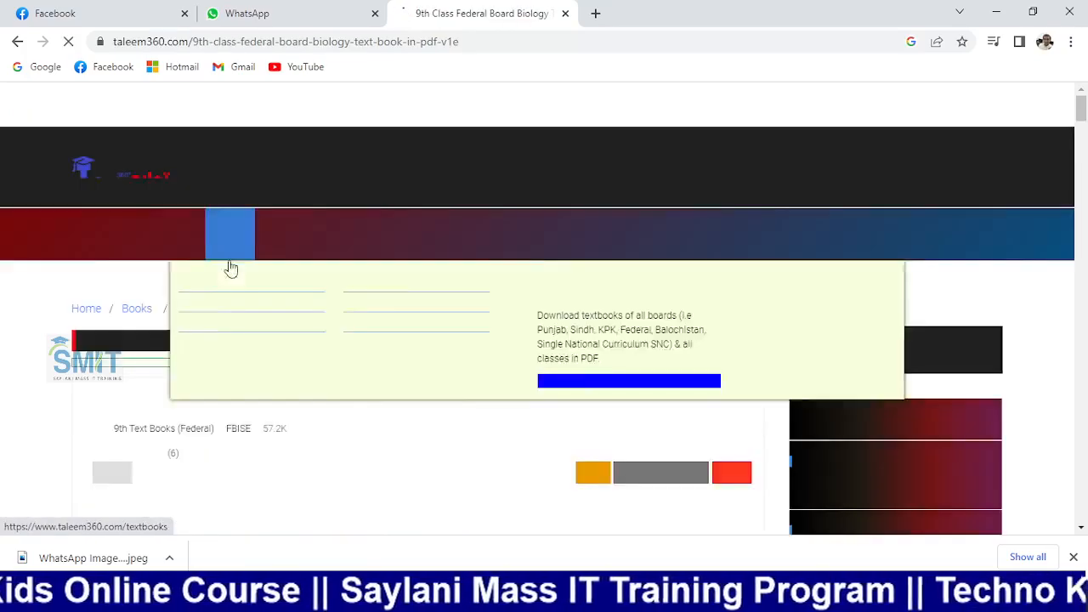
scroll(309, 319, "down", 3)
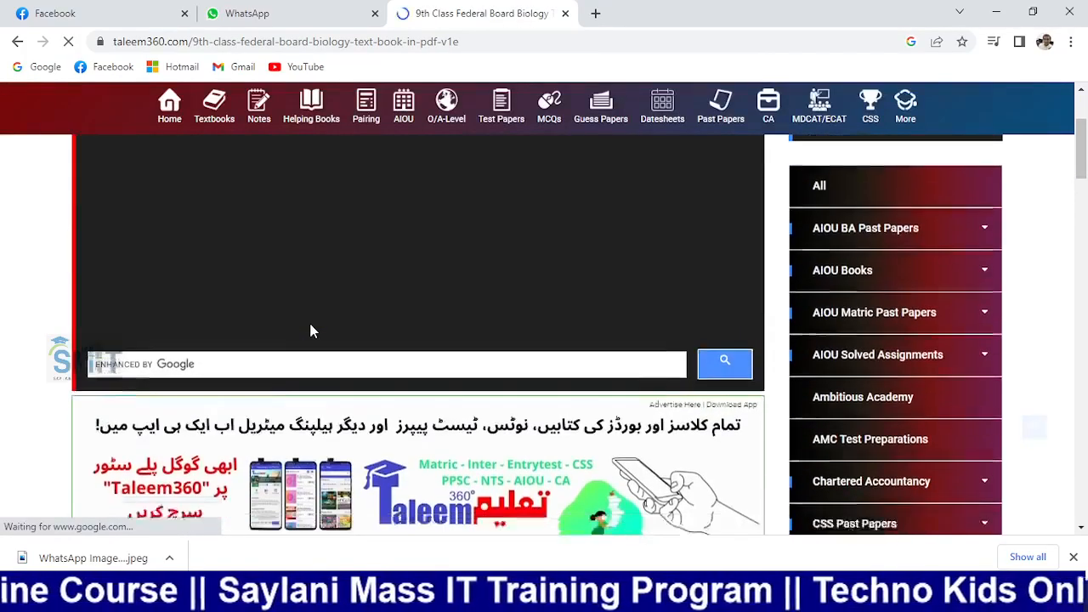
scroll(310, 324, "down", 6)
scroll(311, 326, "up", 1)
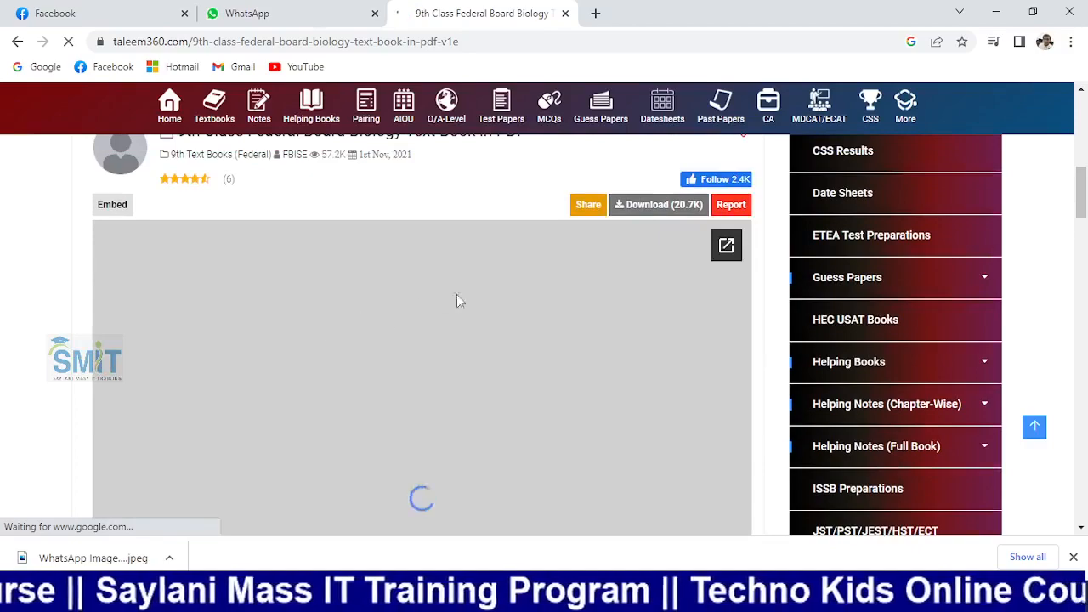
scroll(408, 356, "down", 4)
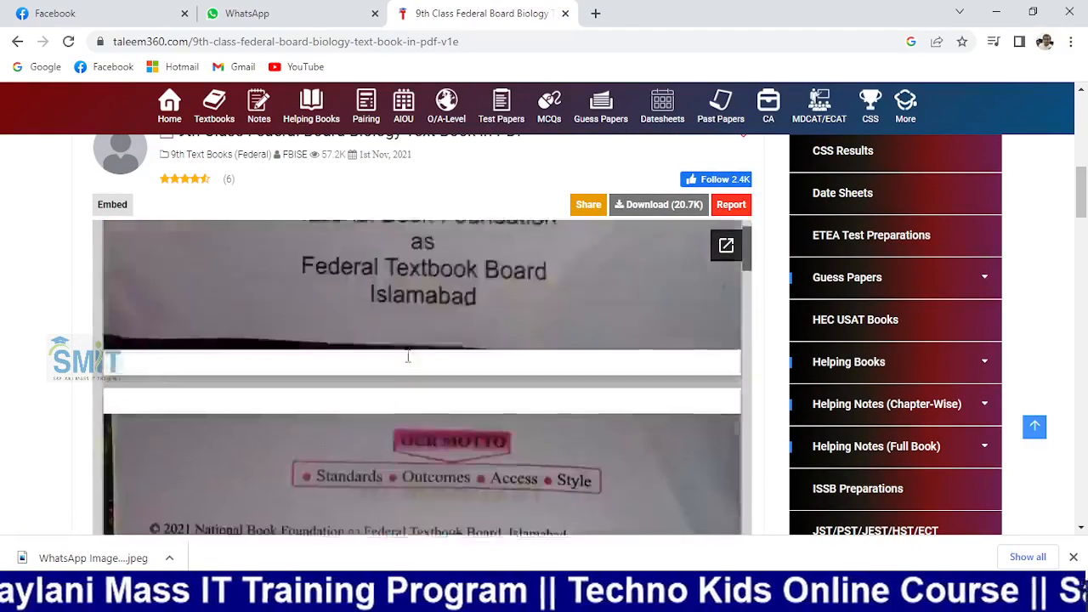
scroll(408, 357, "down", 15)
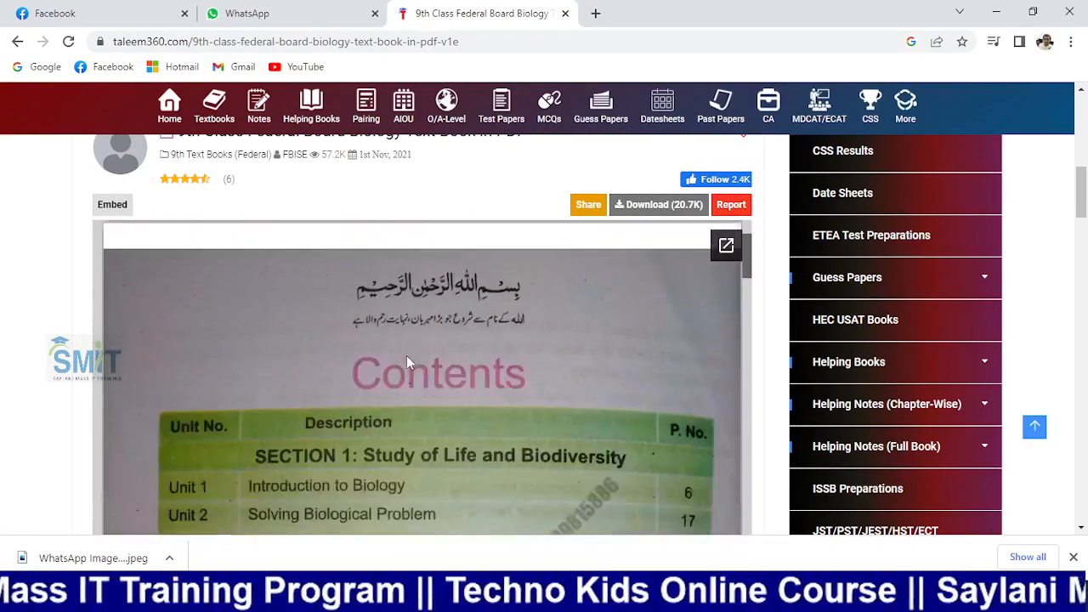
scroll(407, 361, "down", 5)
scroll(408, 357, "up", 4)
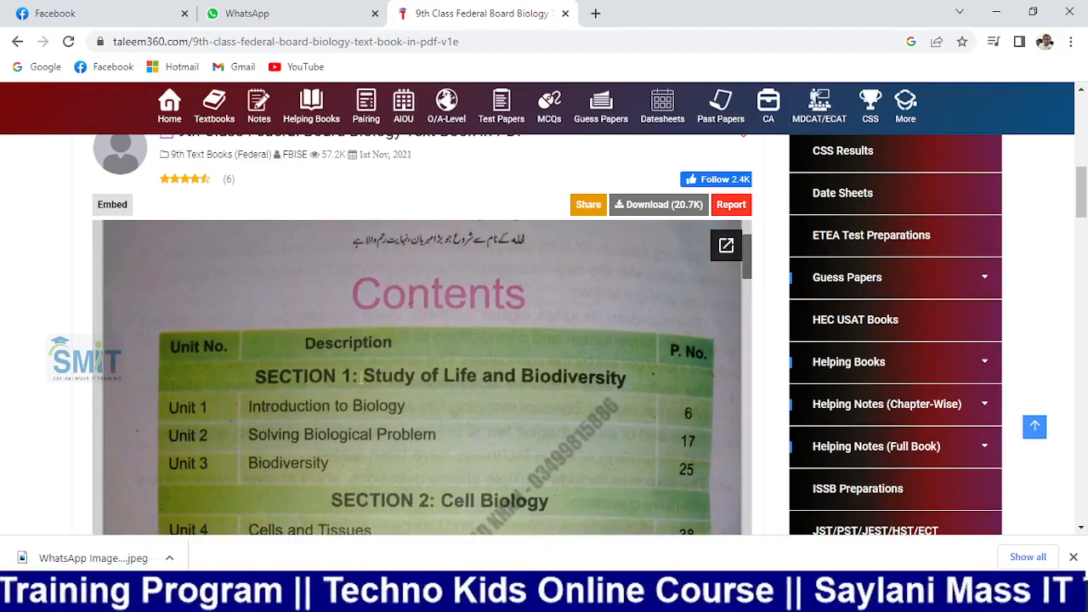
scroll(306, 363, "down", 2)
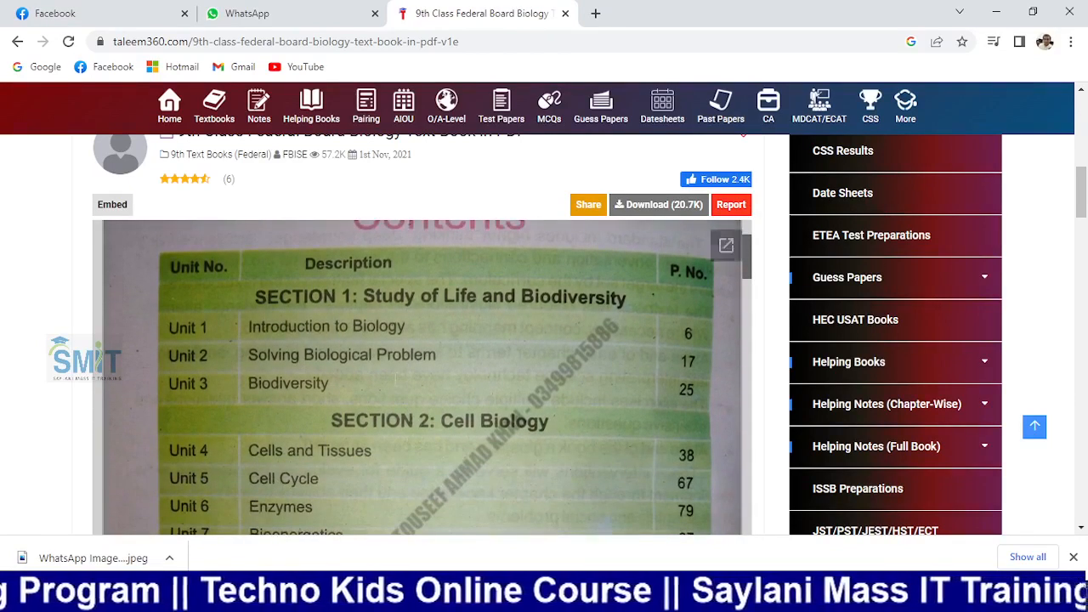
scroll(326, 361, "down", 3)
scroll(325, 360, "down", 5)
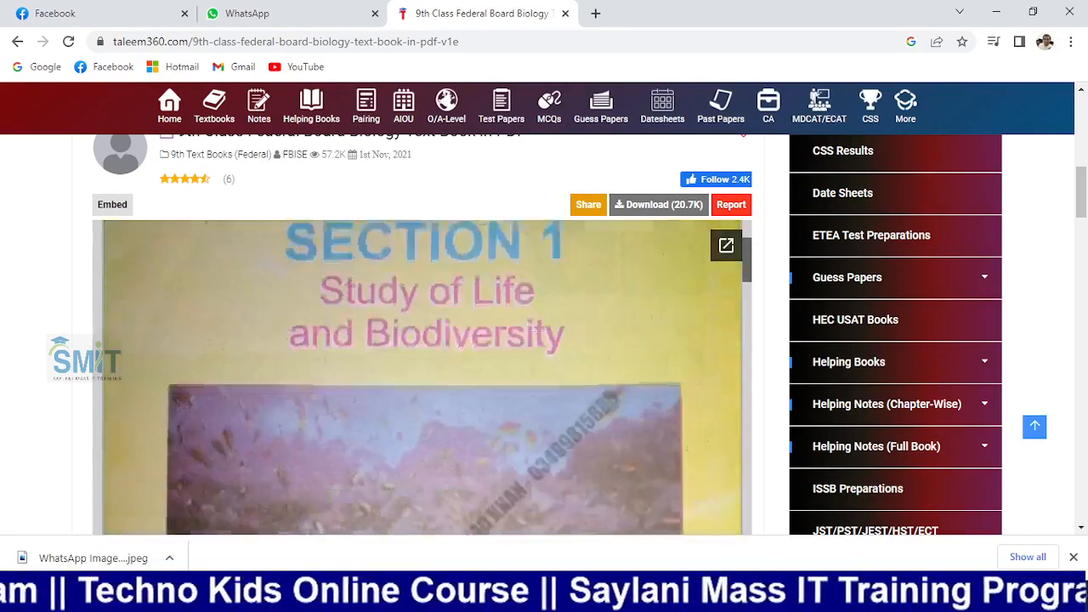
scroll(325, 360, "up", 4)
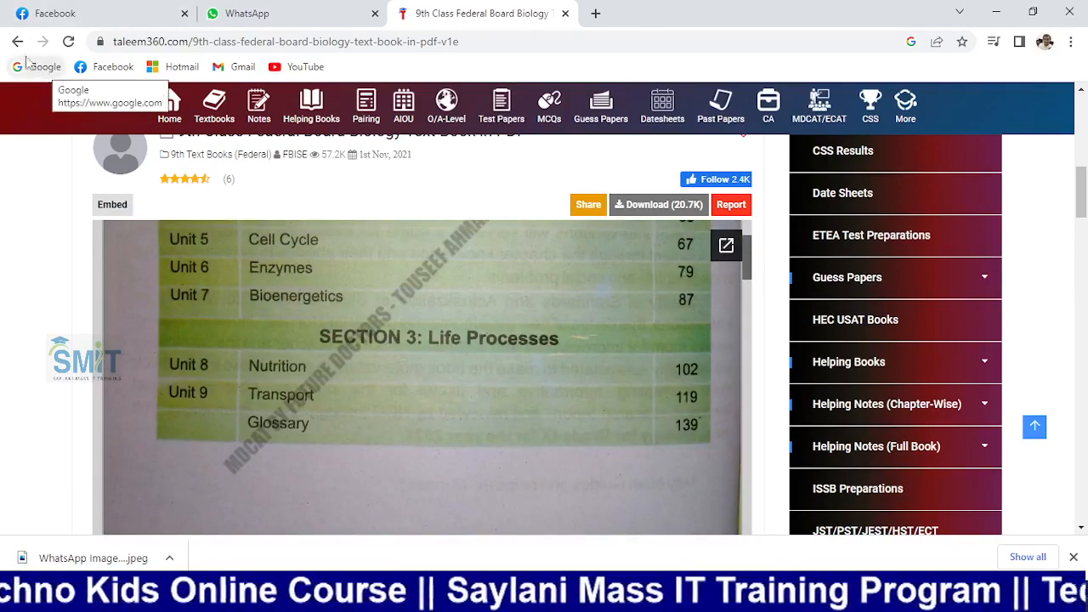
left_click(17, 41)
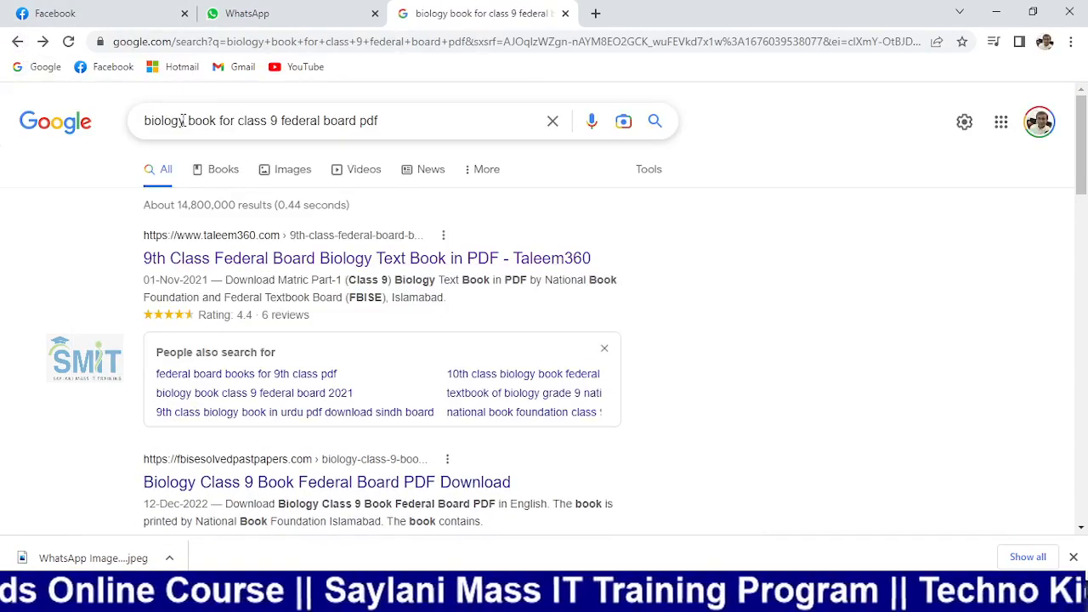
Change the search from biology to the class 9 federal board math book
left_click_drag(182, 121, 132, 131)
type("math")
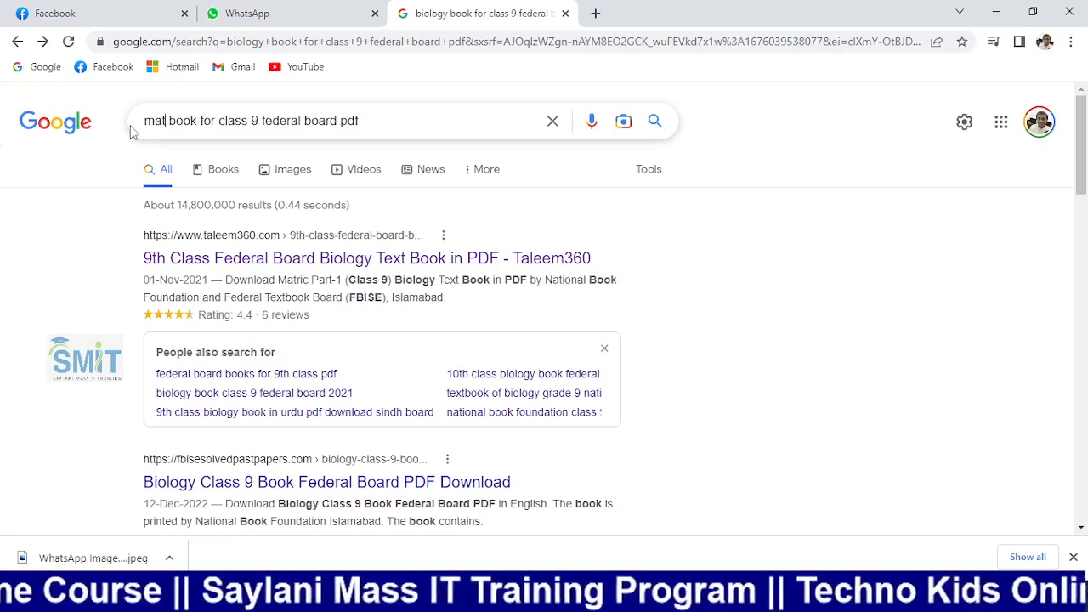
key("Return")
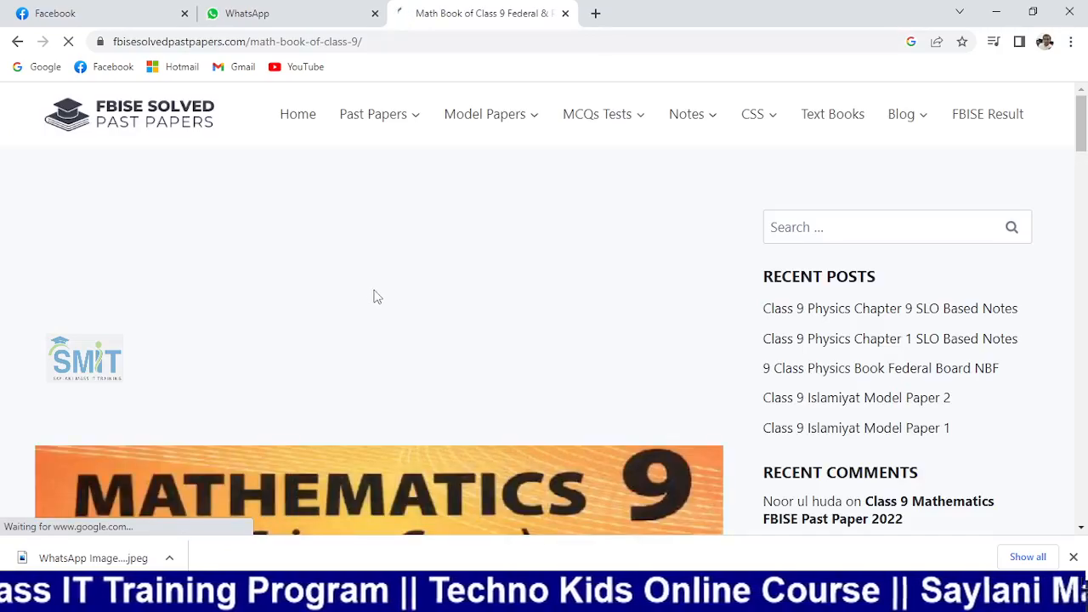
Scroll through the math book's printed contents page
scroll(378, 297, "down", 15)
scroll(378, 306, "up", 5)
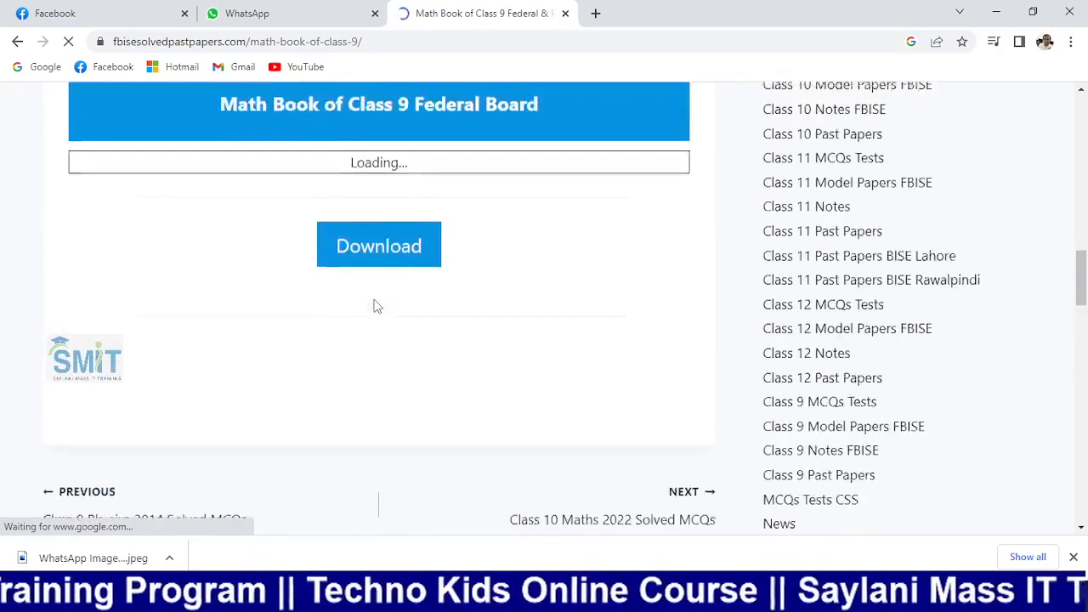
scroll(378, 306, "up", 2)
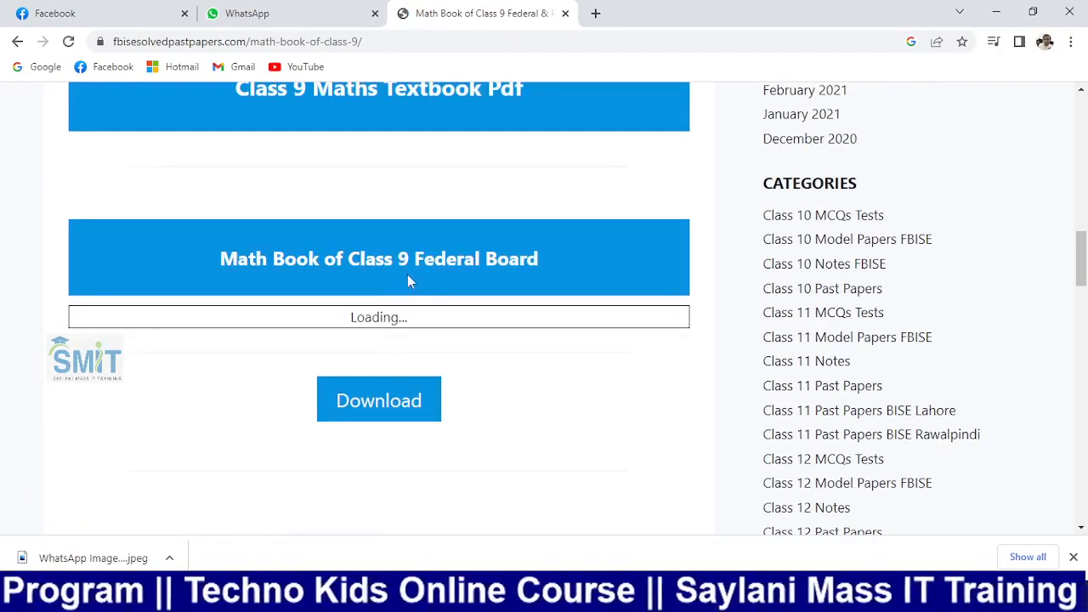
scroll(406, 272, "up", 1)
scroll(417, 240, "up", 1)
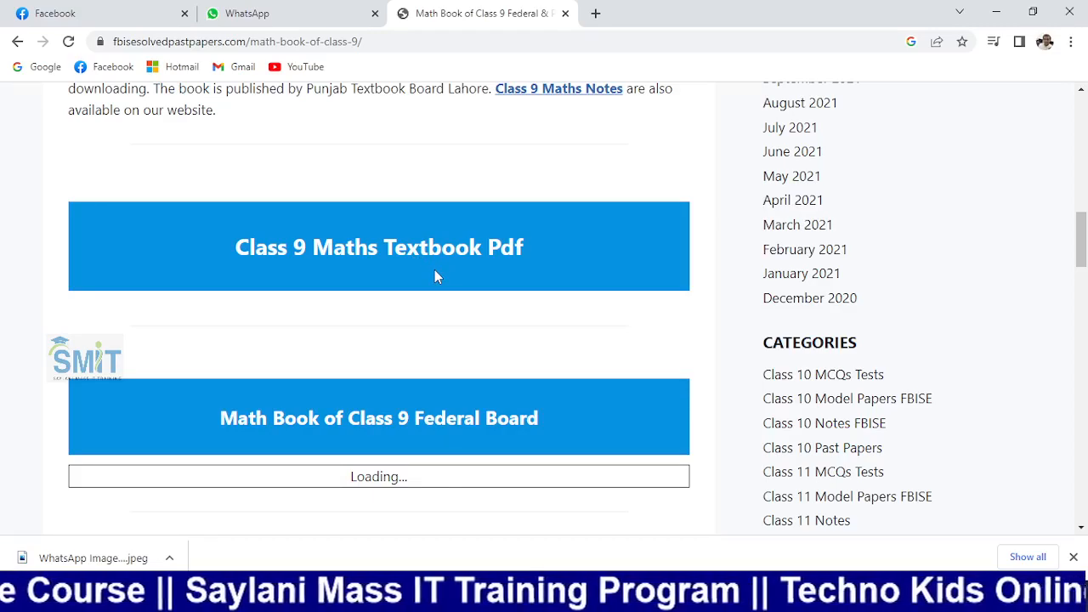
scroll(434, 270, "down", 13)
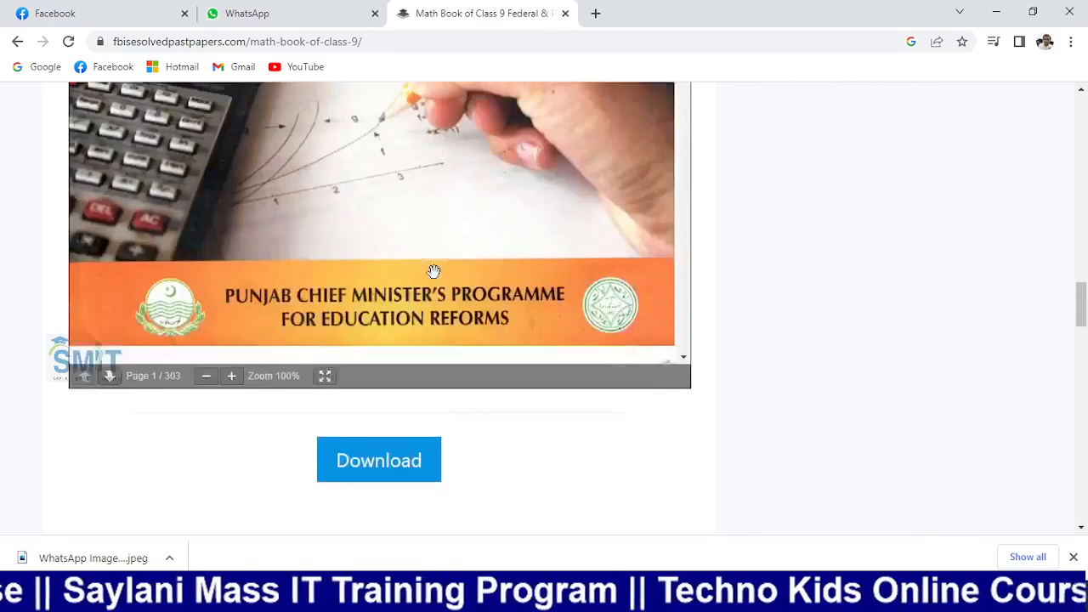
scroll(434, 271, "up", 5)
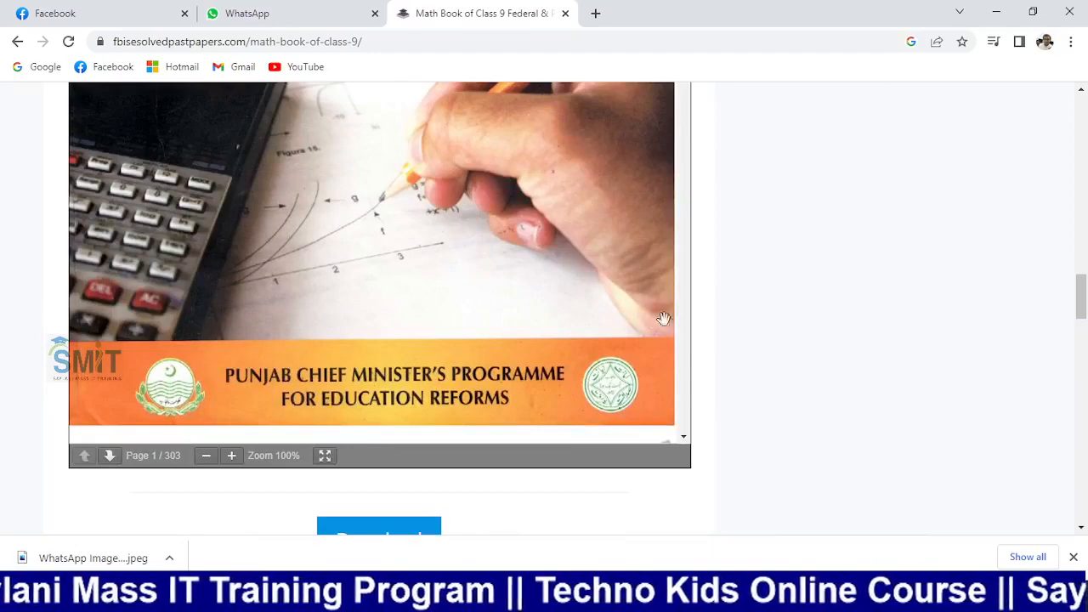
scroll(684, 268, "up", 2)
scroll(680, 276, "down", 5)
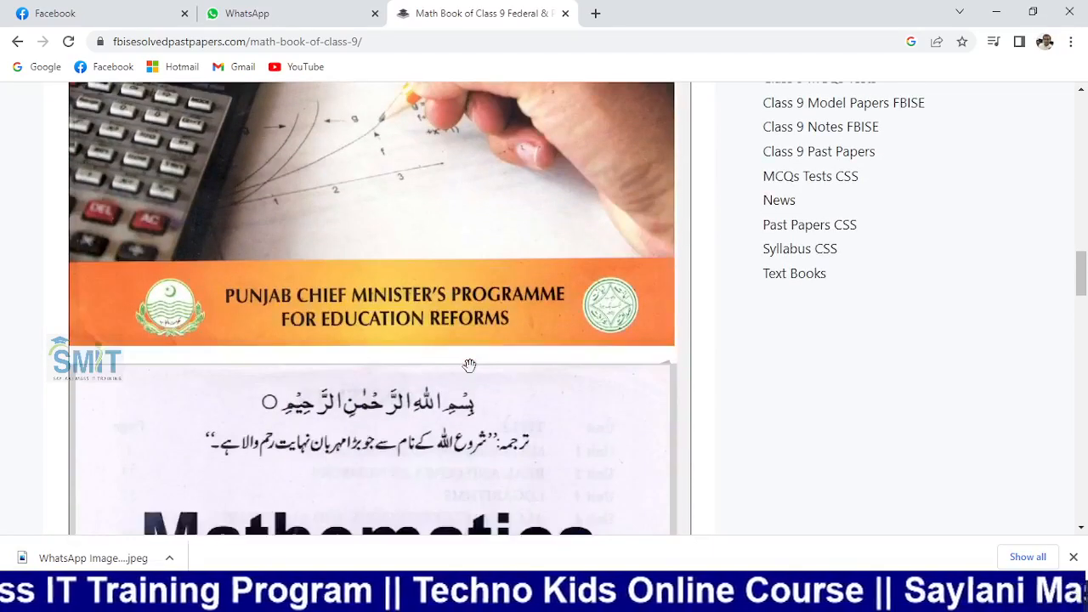
scroll(468, 363, "down", 6)
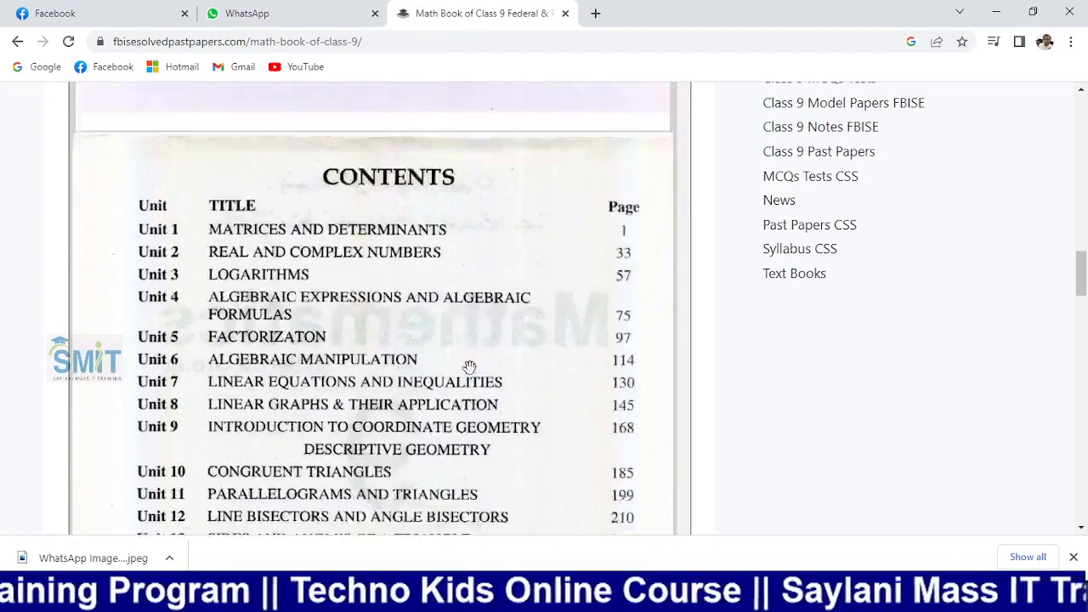
scroll(468, 365, "down", 1)
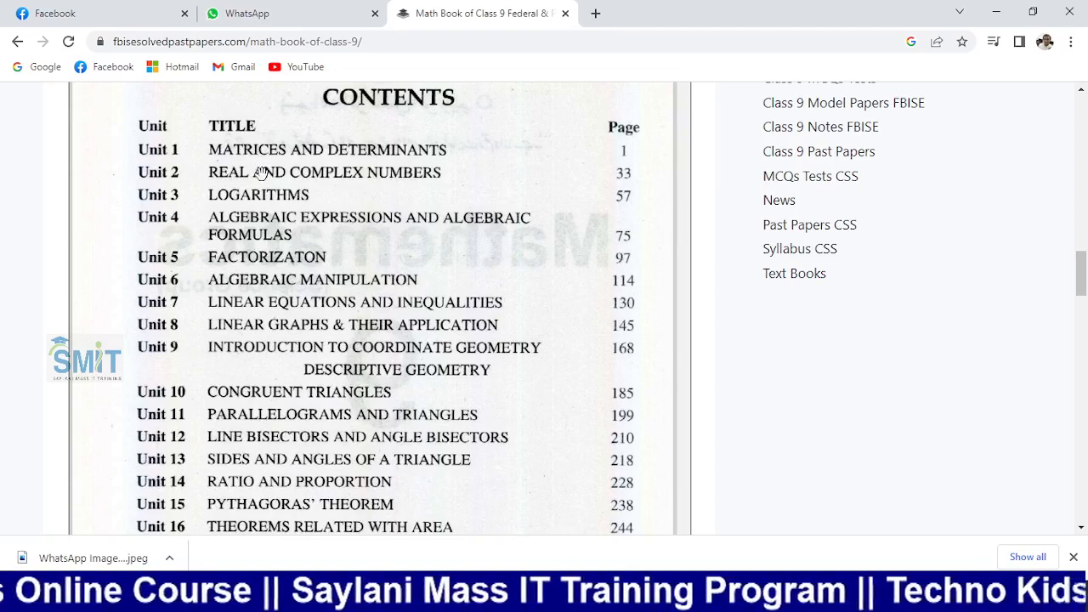
scroll(282, 280, "down", 2)
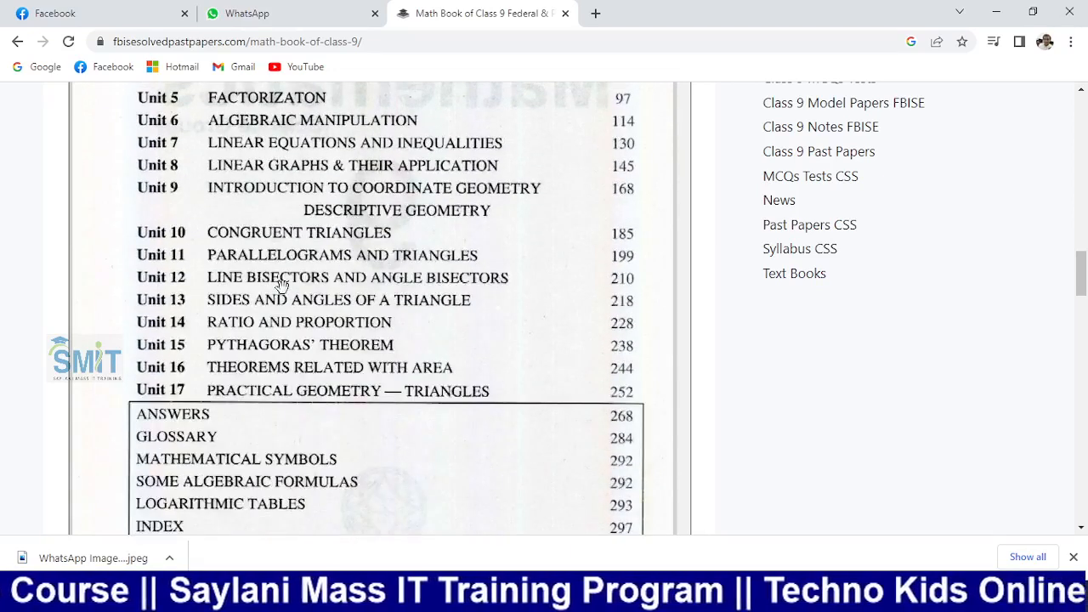
scroll(281, 282, "down", 3)
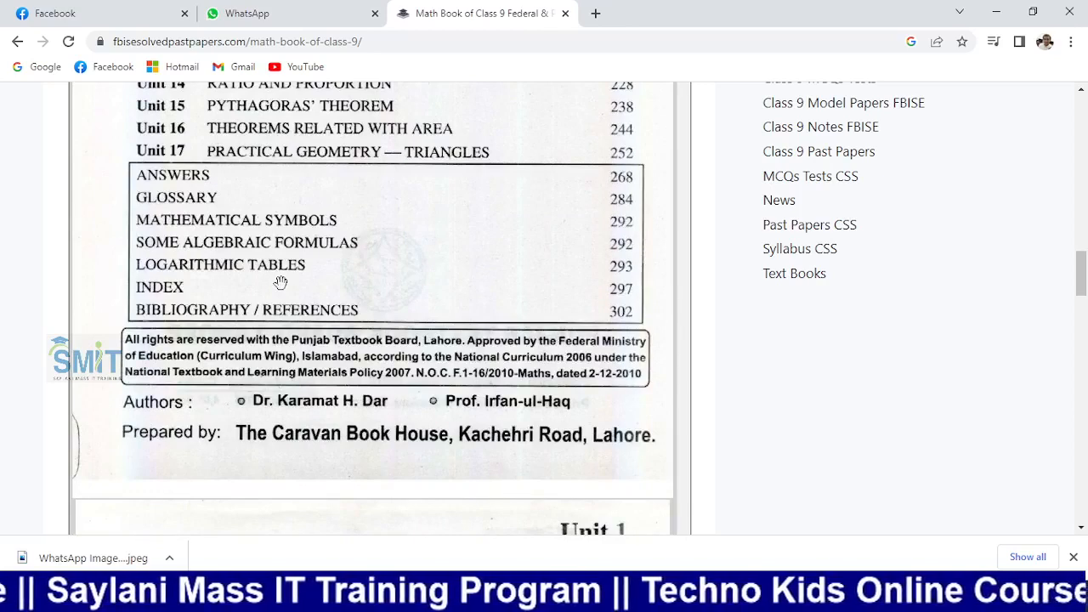
scroll(281, 282, "up", 1)
scroll(281, 282, "up", 1)
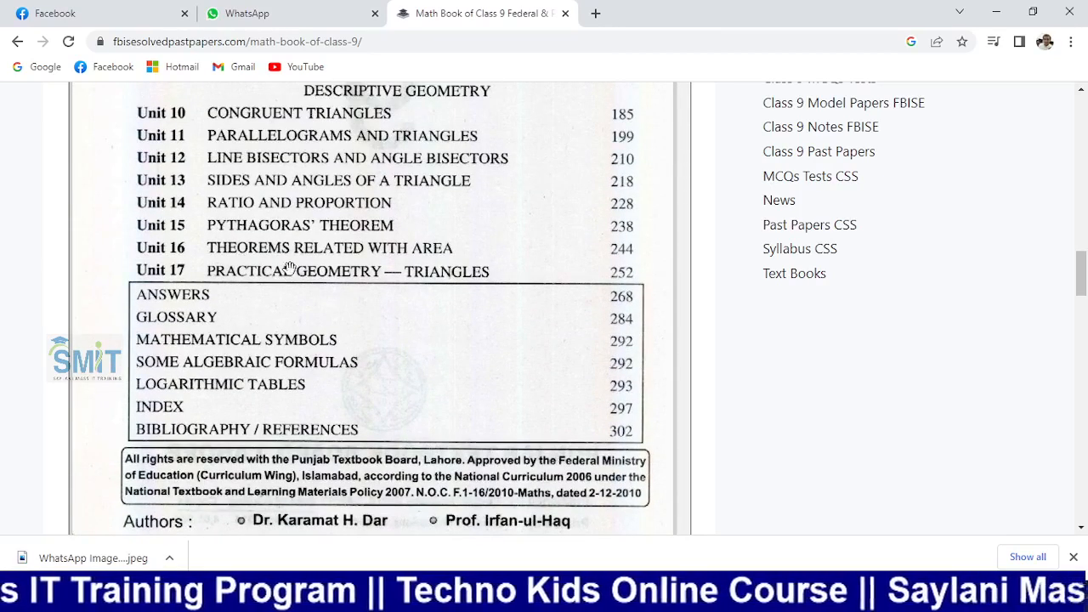
scroll(289, 267, "up", 1)
scroll(290, 266, "up", 4)
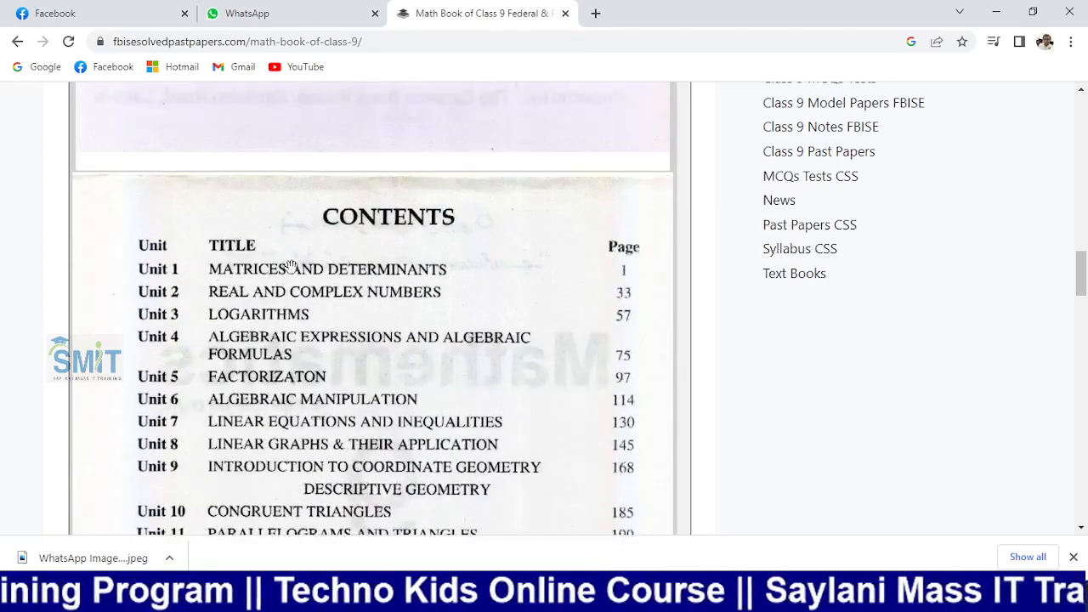
scroll(291, 263, "down", 1)
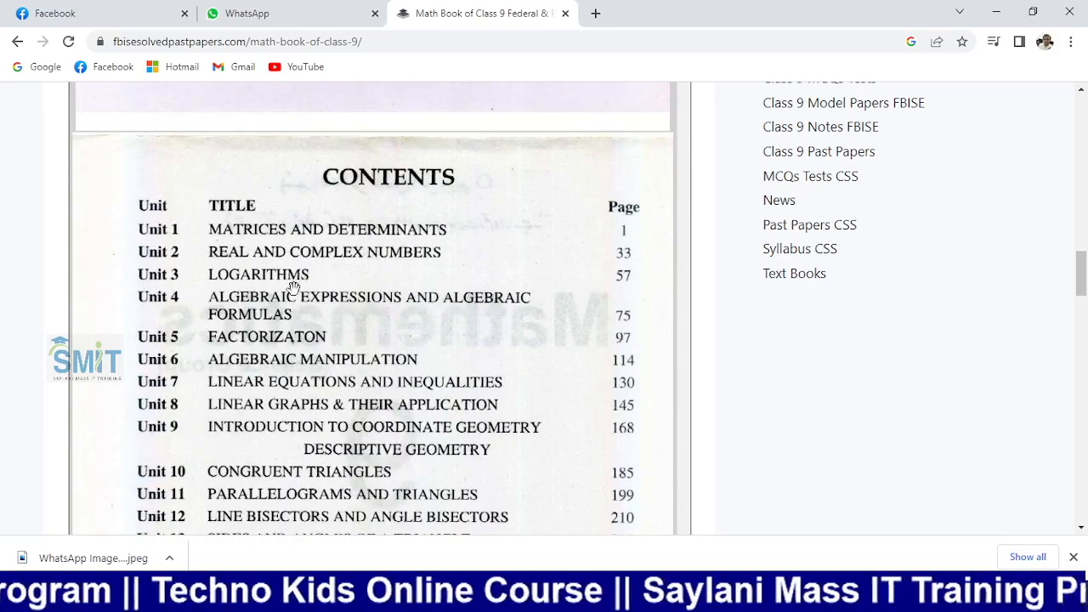
Return to the Word document and scroll up to its Contents table
key("alt+Tab")
scroll(366, 247, "up", 1)
scroll(366, 248, "up", 10)
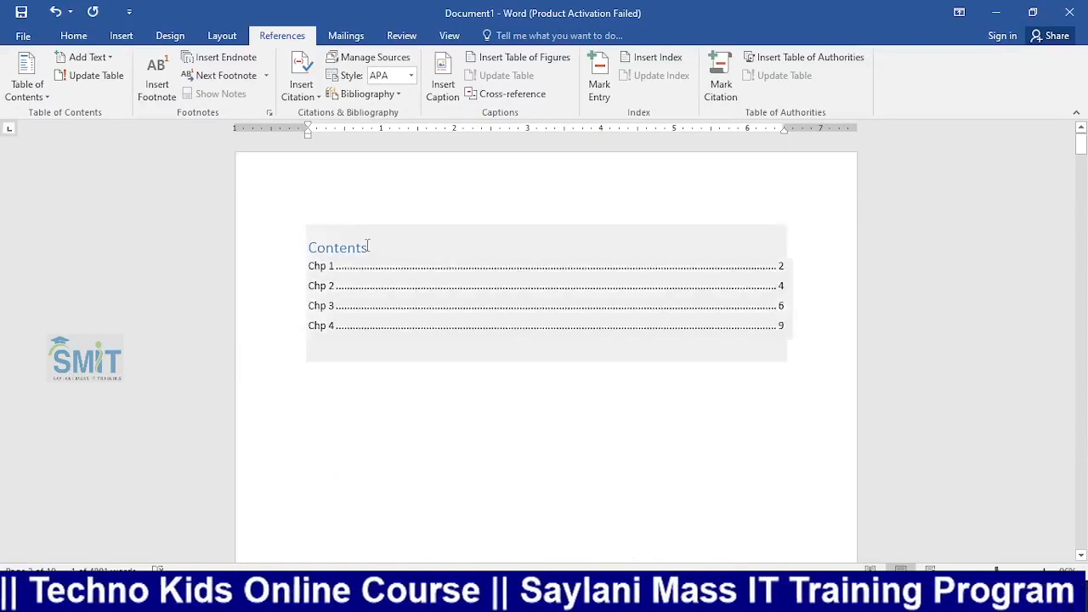
Centre, bold and enlarge the Contents heading using Ctrl+E, Ctrl+B and Ctrl+]
left_click(374, 246)
left_click(272, 245)
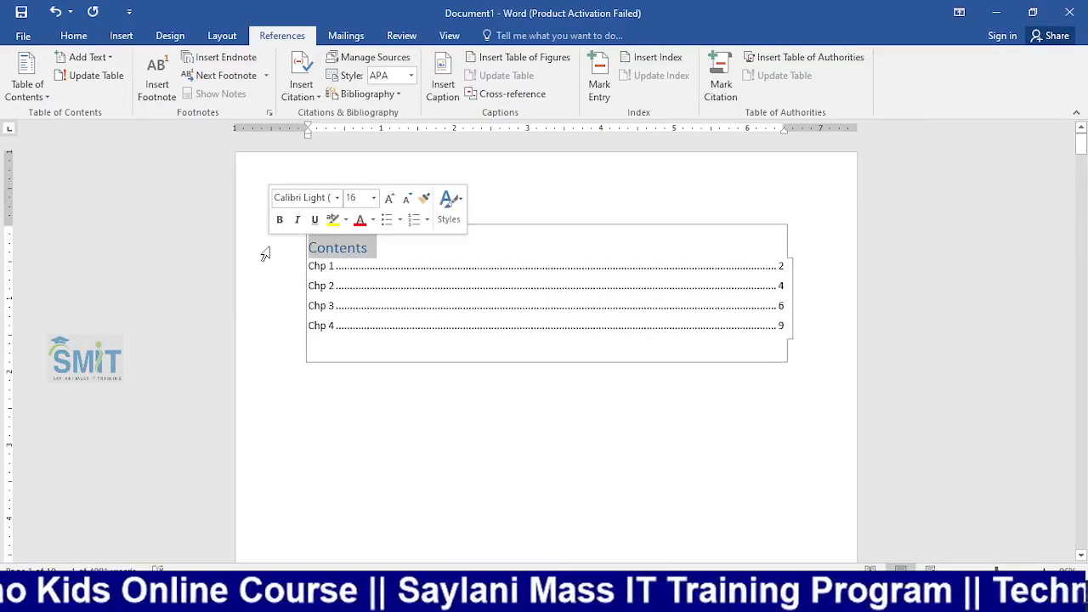
key("ctrl+e")
key("ctrl+b")
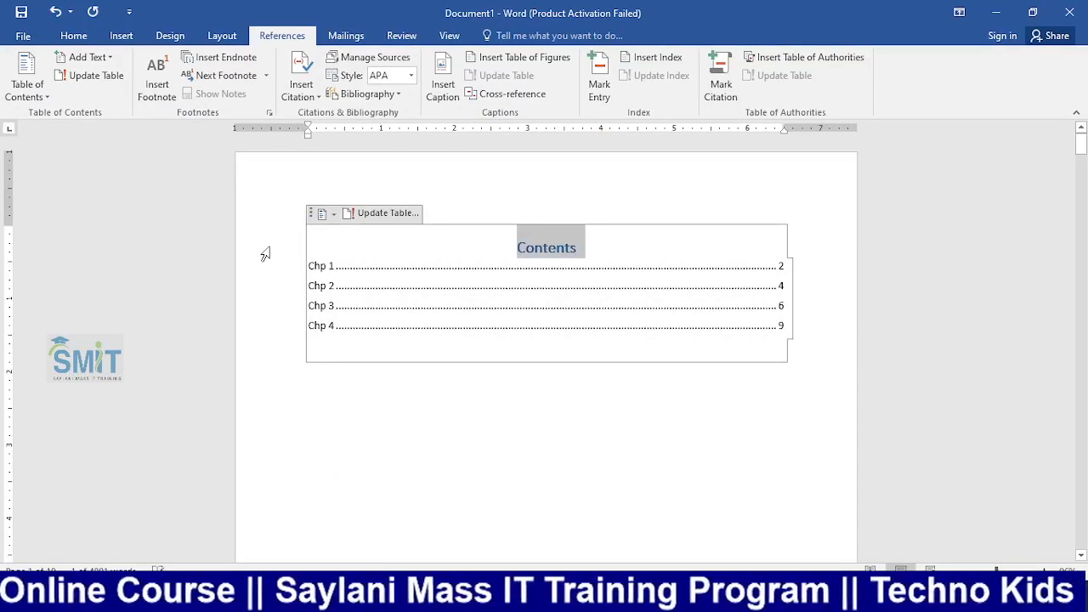
key("ctrl+bracketright")
key("ctrl+bracketright")
key("ctrl+bracketright")
key("ctrl+bracketright")
key("ctrl+bracketright")
key("ctrl+bracketright")
key("ctrl+bracketright")
key("ctrl+bracketright")
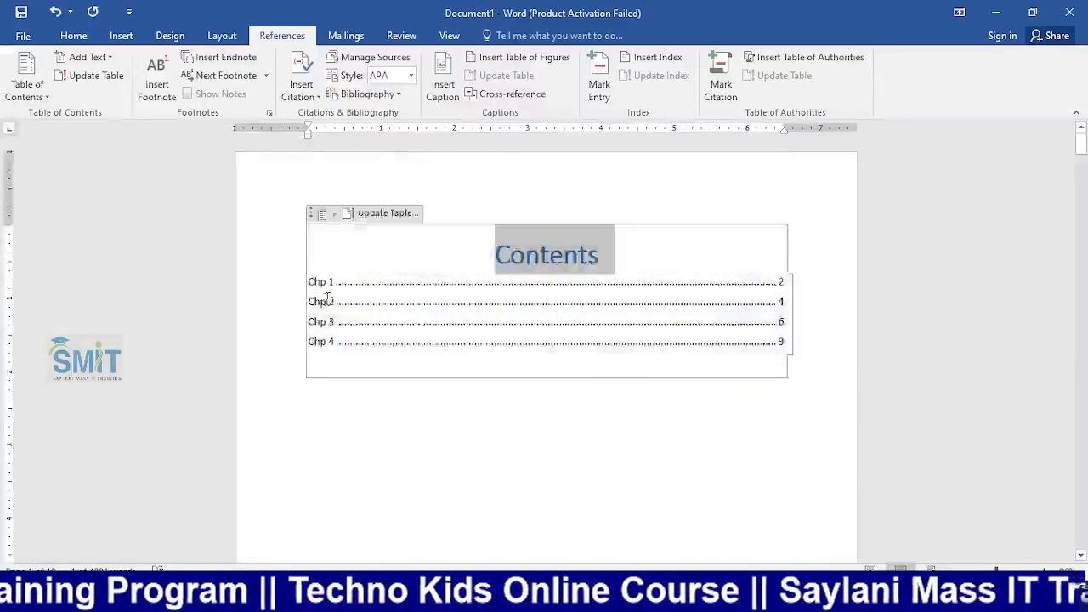
scroll(345, 296, "down", 10)
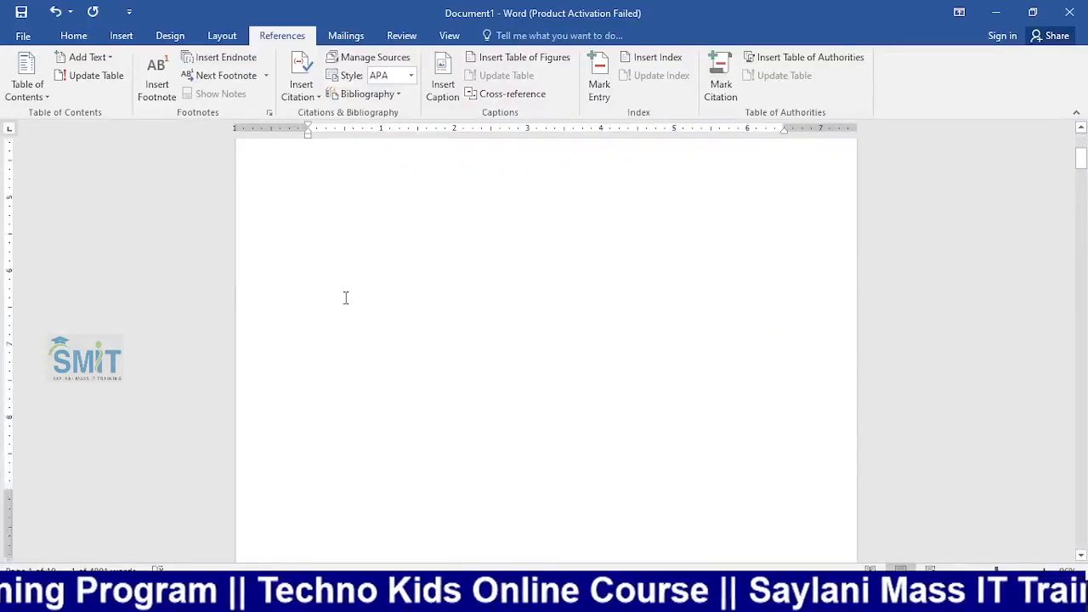
Give the Video line under Chp 1 the Heading 2 style
left_click_drag(341, 247, 306, 247)
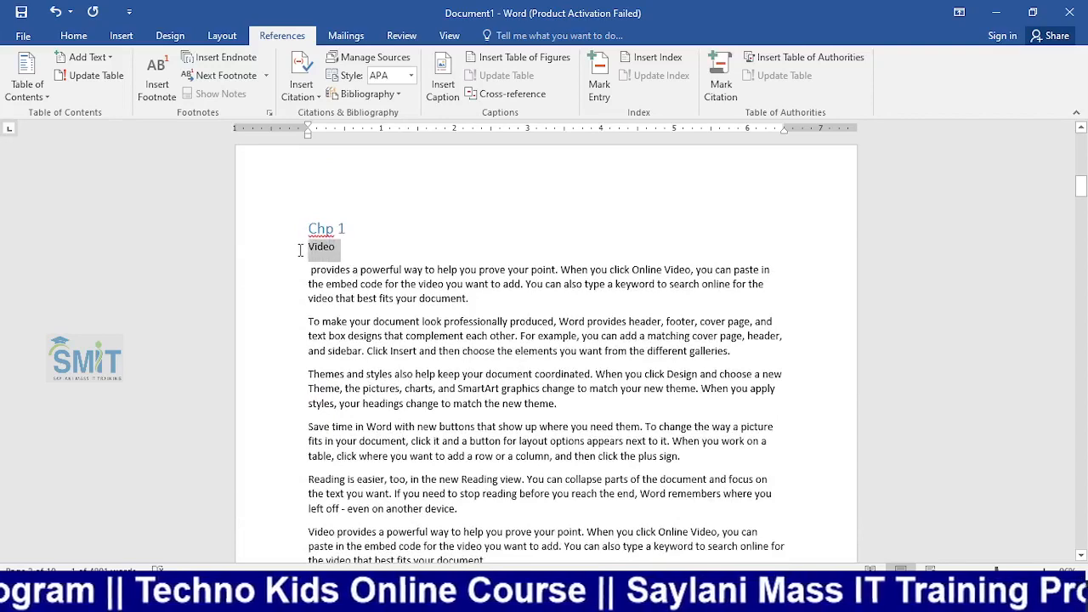
left_click(90, 38)
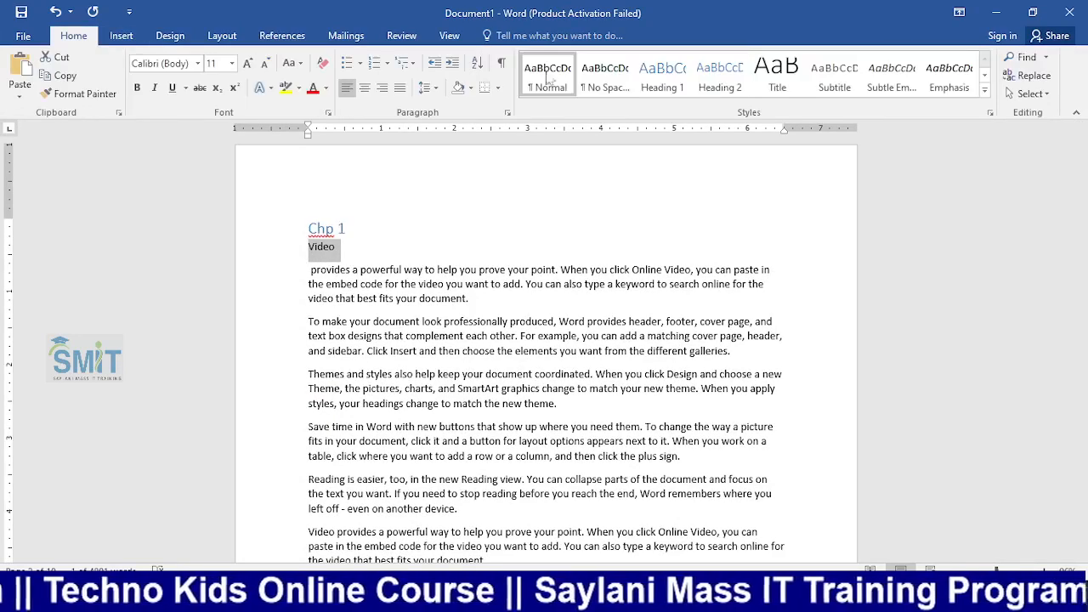
left_click(720, 77)
scroll(452, 302, "up", 10)
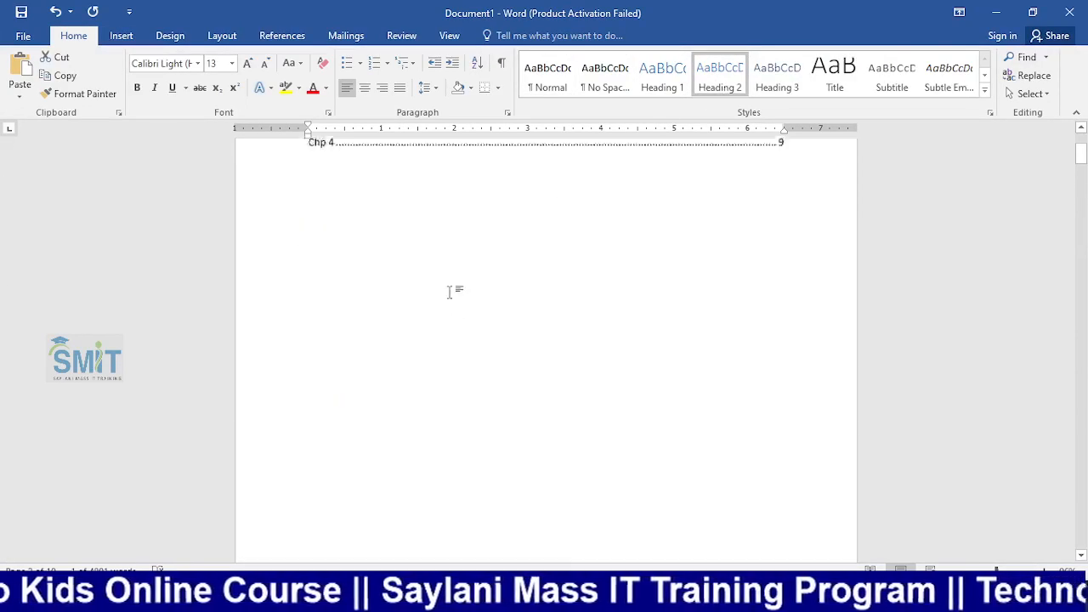
Update the entire contents table so Video appears under Chp 1 on page 2
left_click(453, 299)
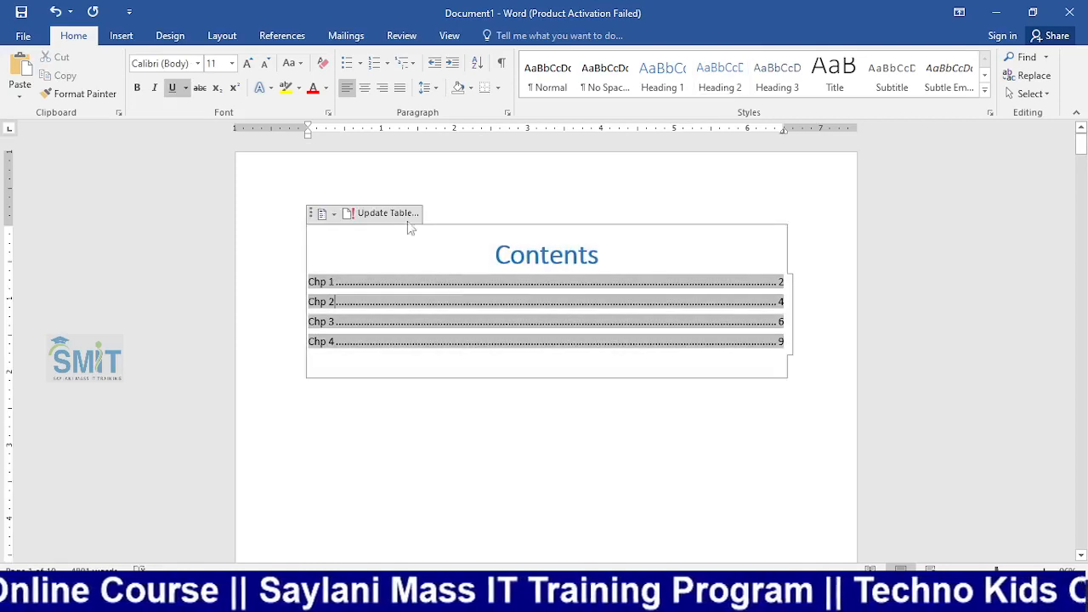
left_click(387, 213)
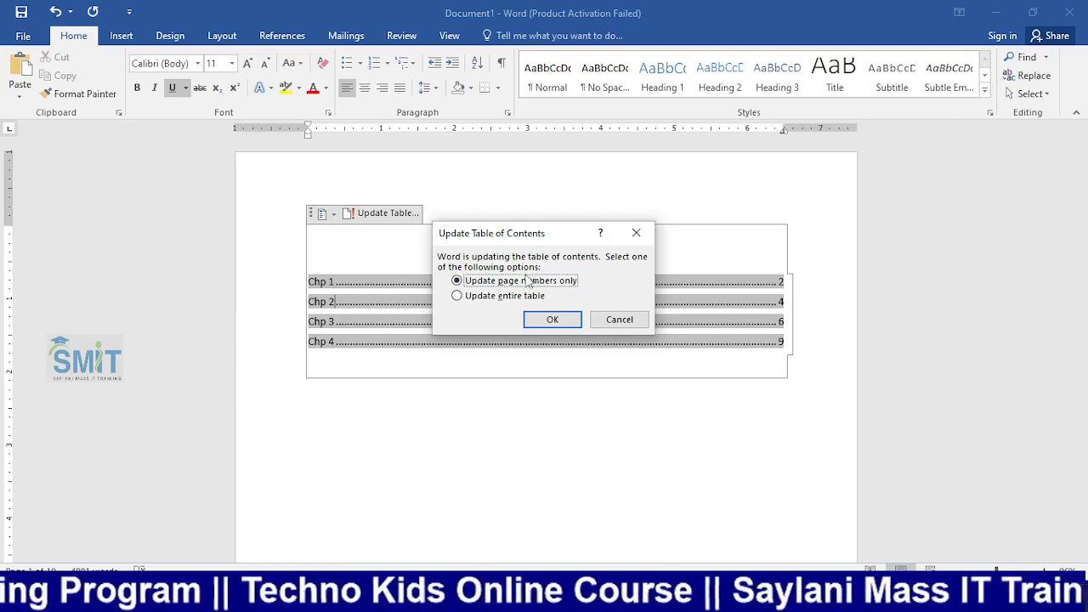
left_click(489, 303)
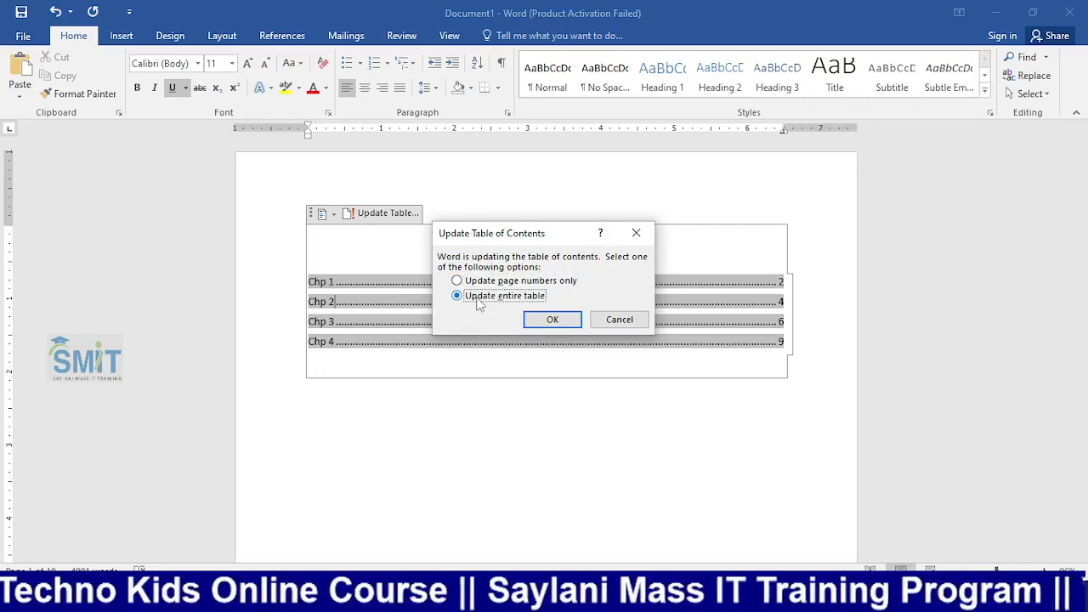
left_click(553, 320)
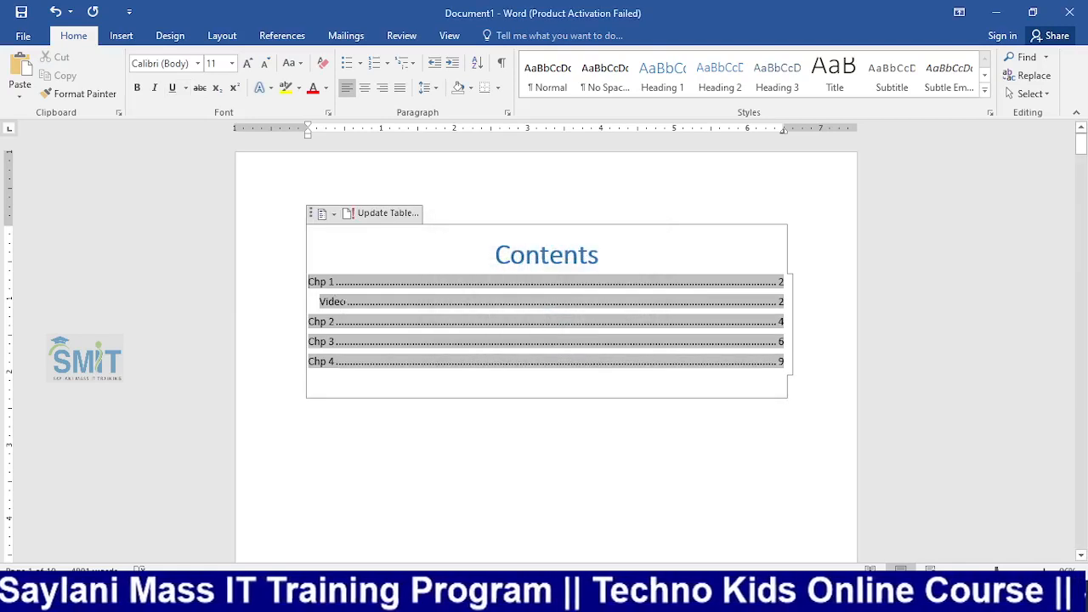
left_click(356, 367)
left_click(499, 449)
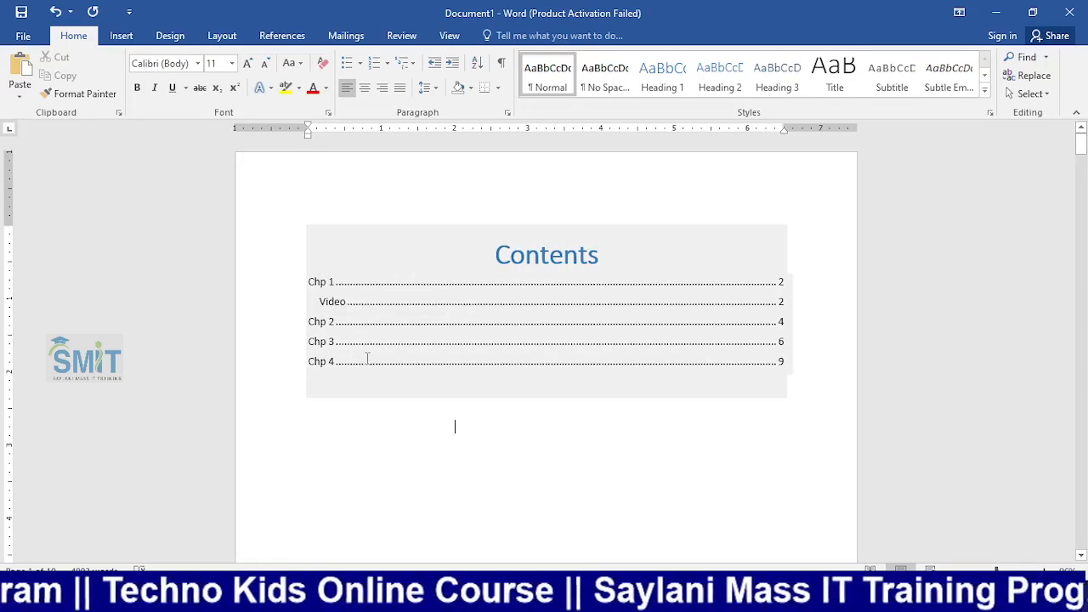
scroll(362, 353, "down", 2)
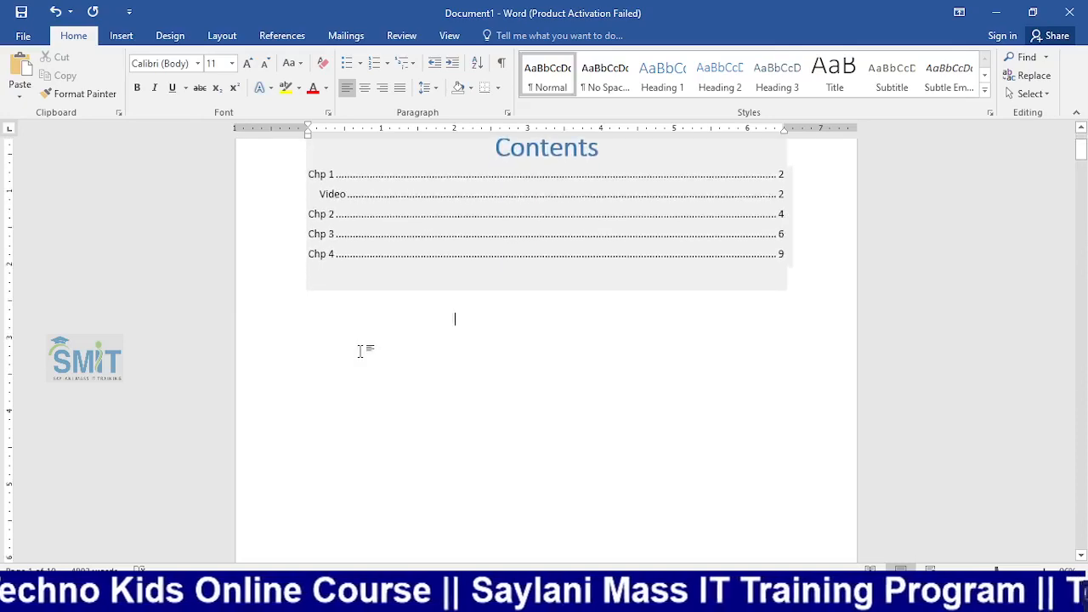
scroll(360, 350, "up", 2)
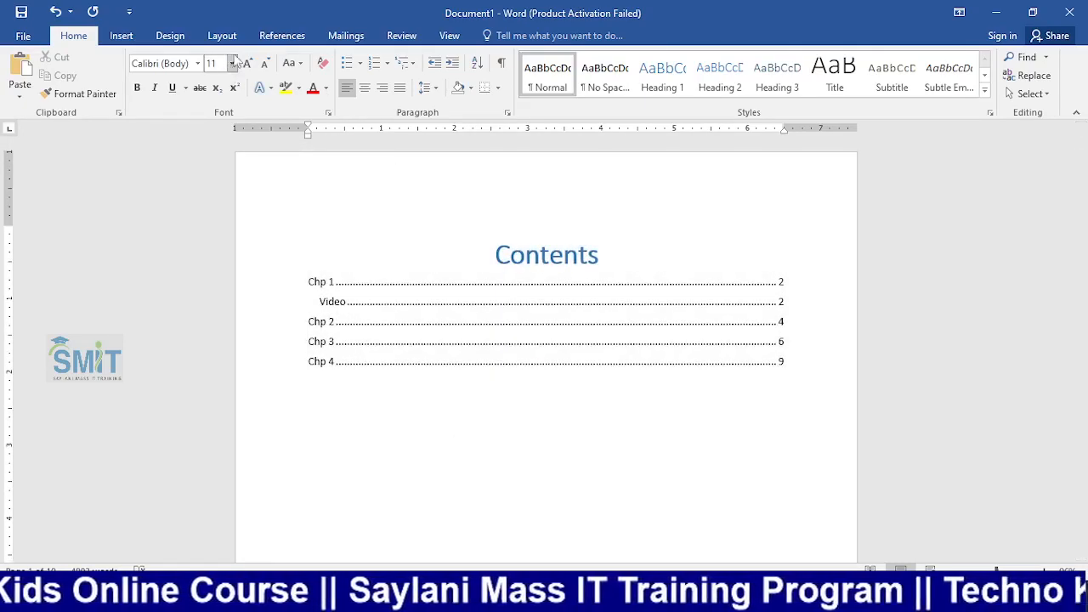
left_click(281, 35)
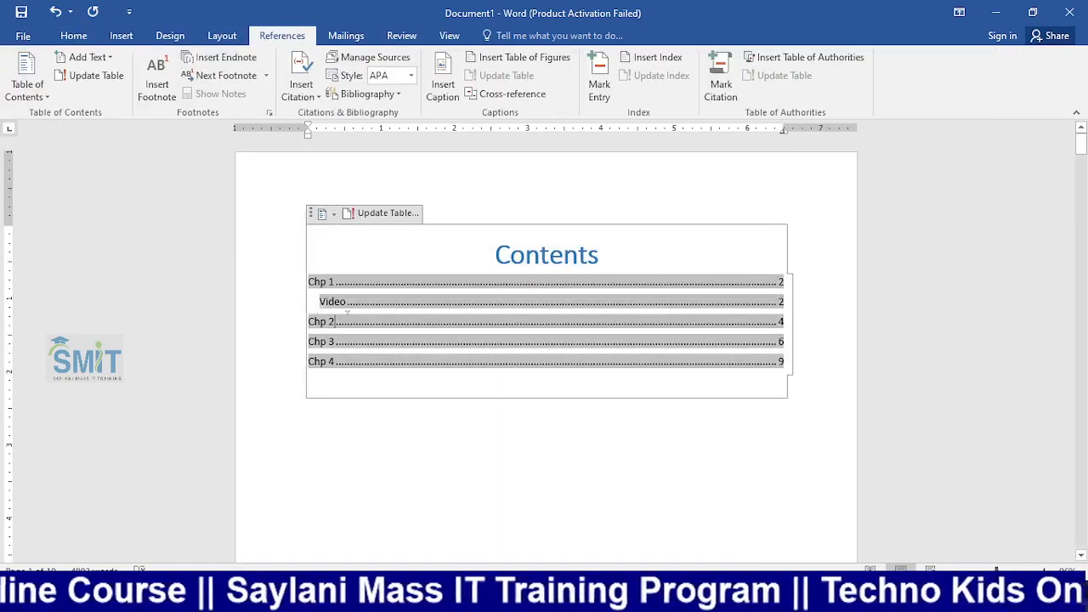
Rebuild the Contents table in the Classic format through Custom Table of Contents, replacing the old one
left_click(49, 98)
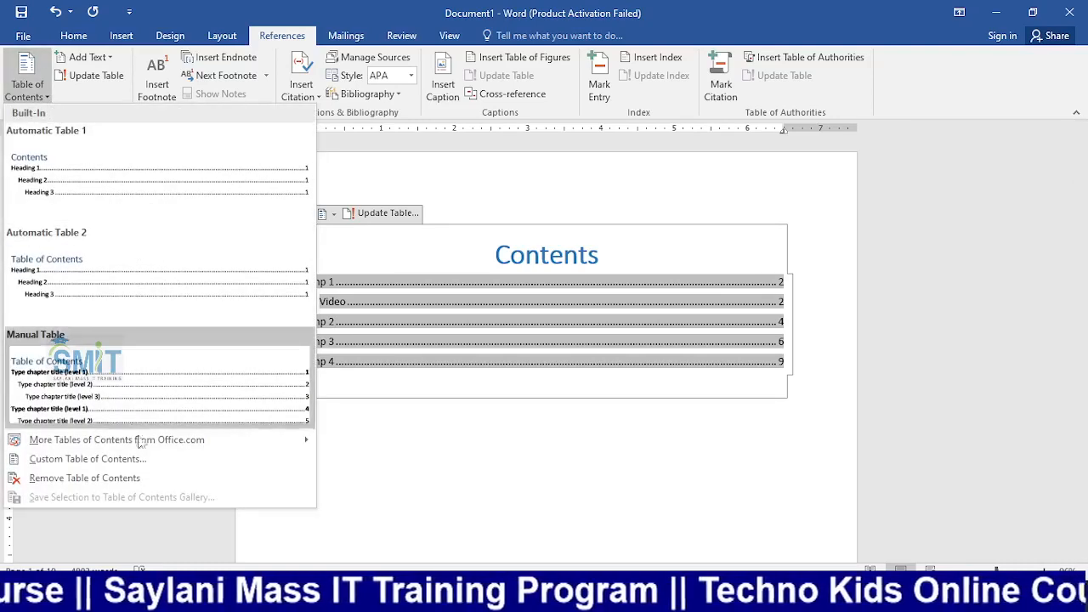
left_click(88, 459)
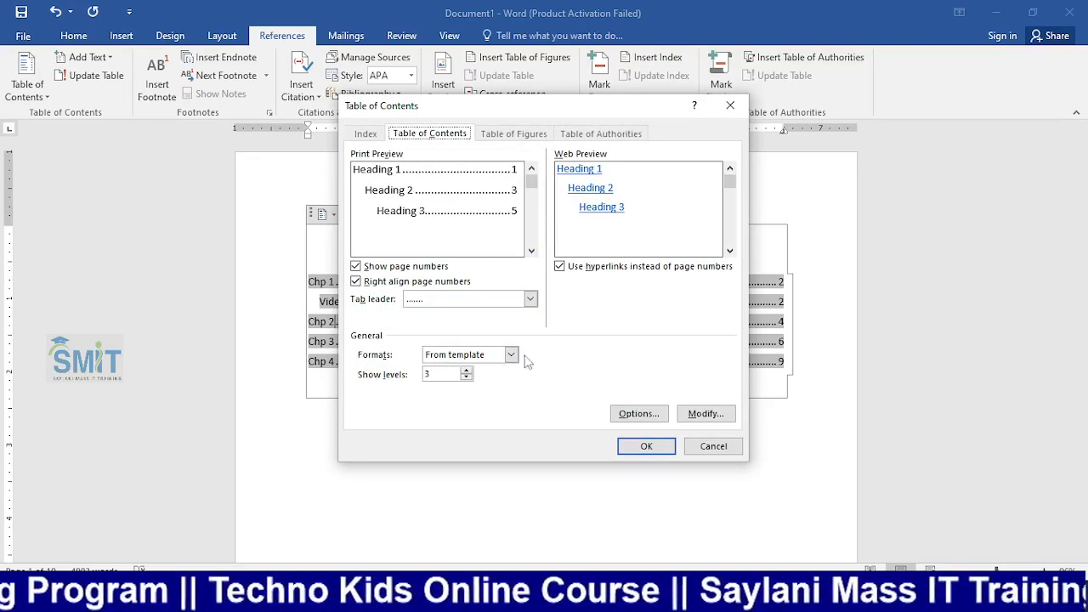
left_click_drag(570, 109, 308, 130)
left_click(252, 379)
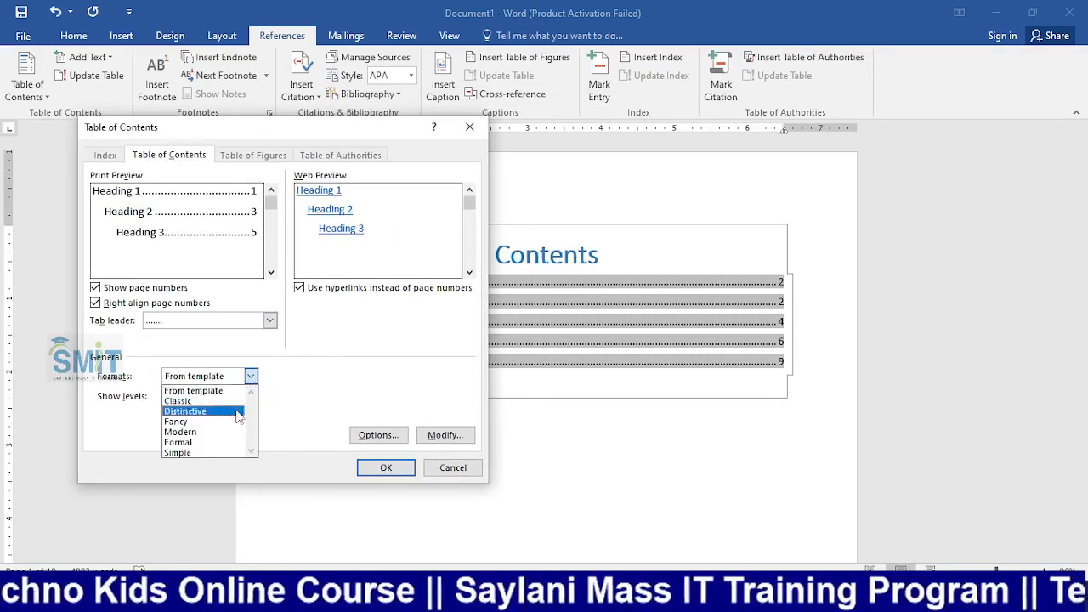
left_click(213, 400)
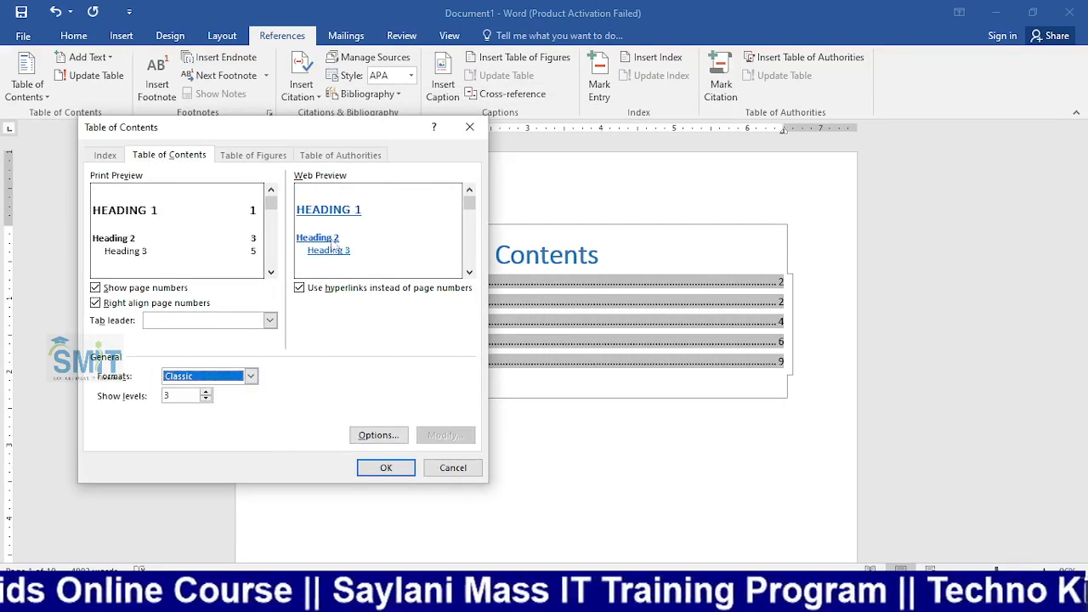
left_click(384, 467)
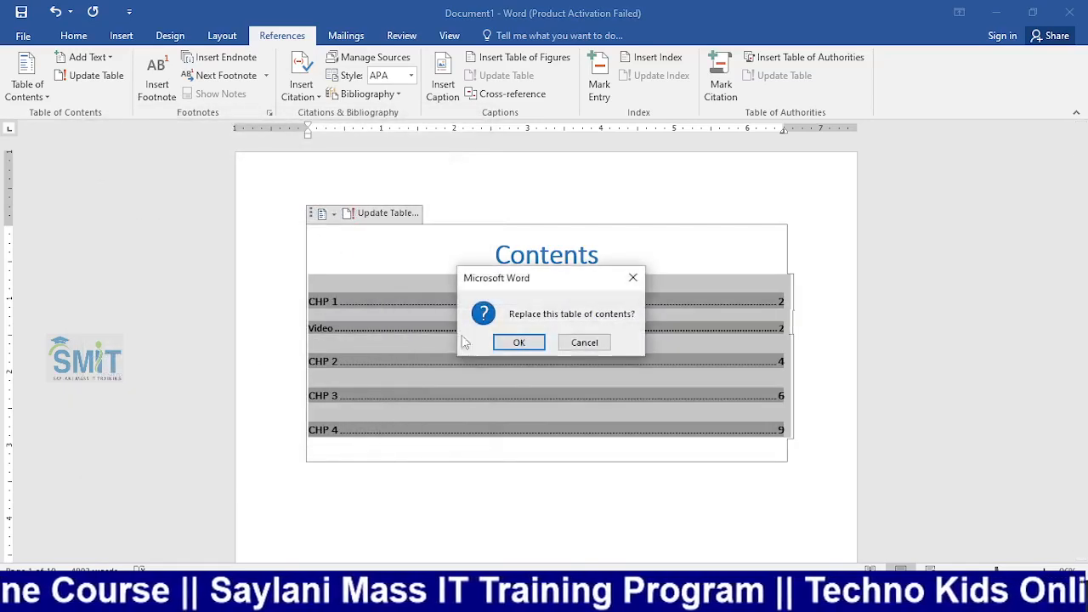
key("Return")
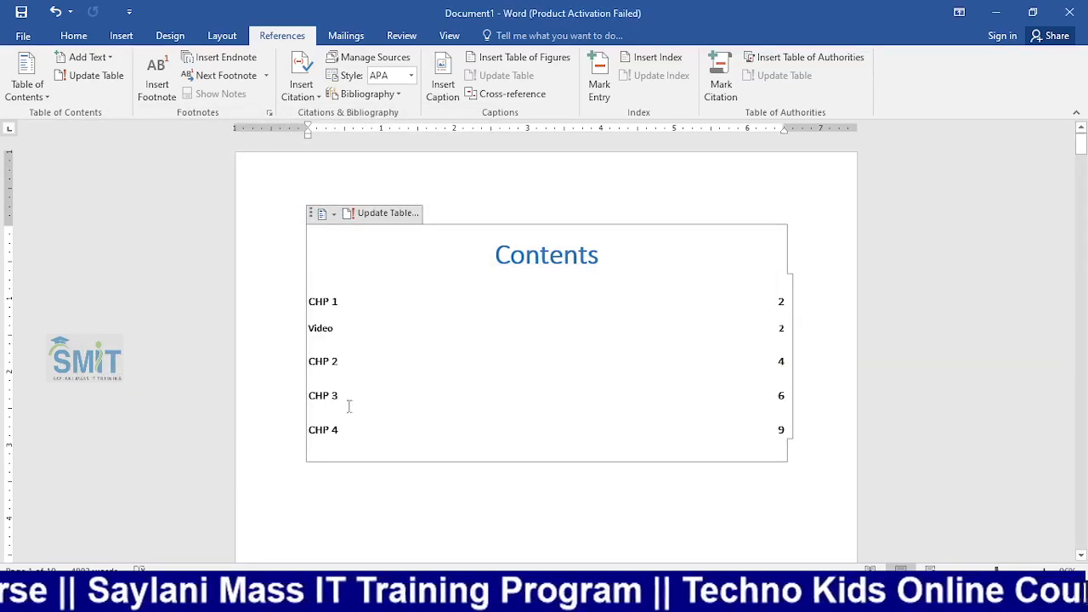
Switch the Contents table to the Fancy format and confirm replacing the existing table
left_click(27, 85)
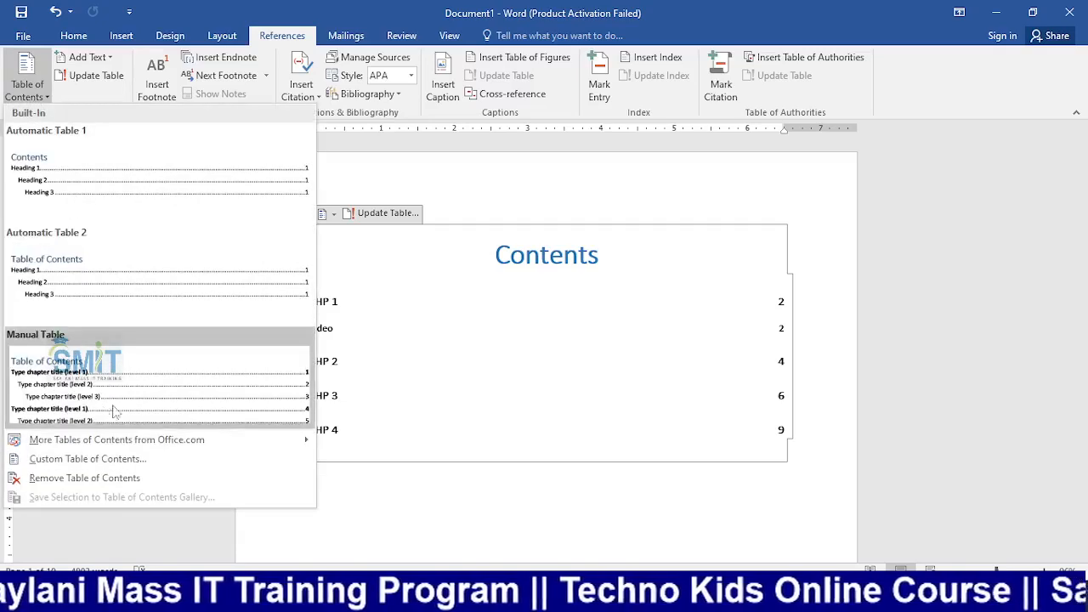
left_click(119, 456)
left_click(250, 375)
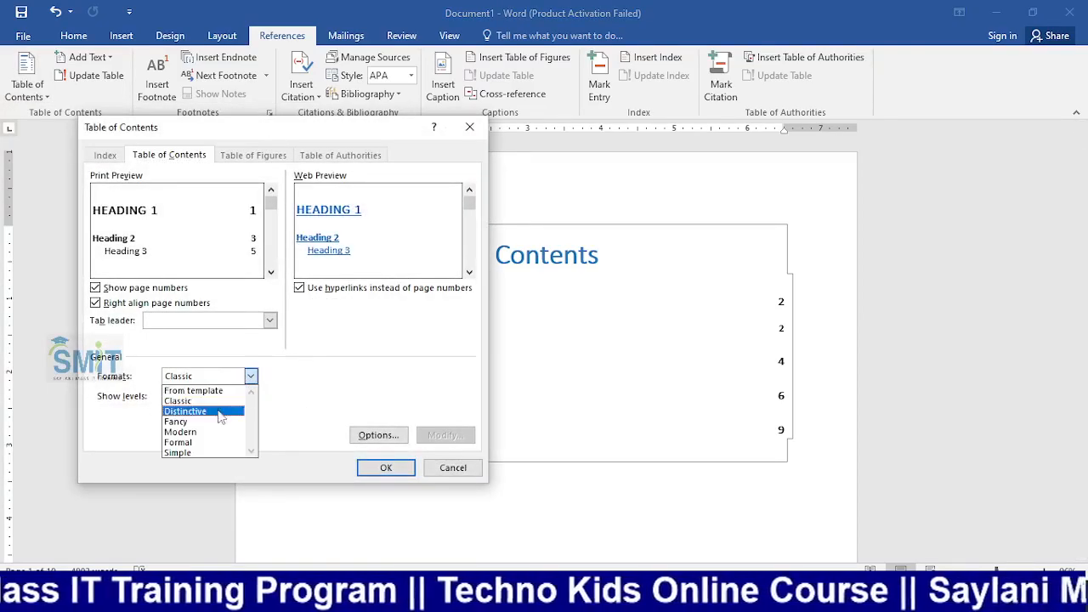
left_click(214, 421)
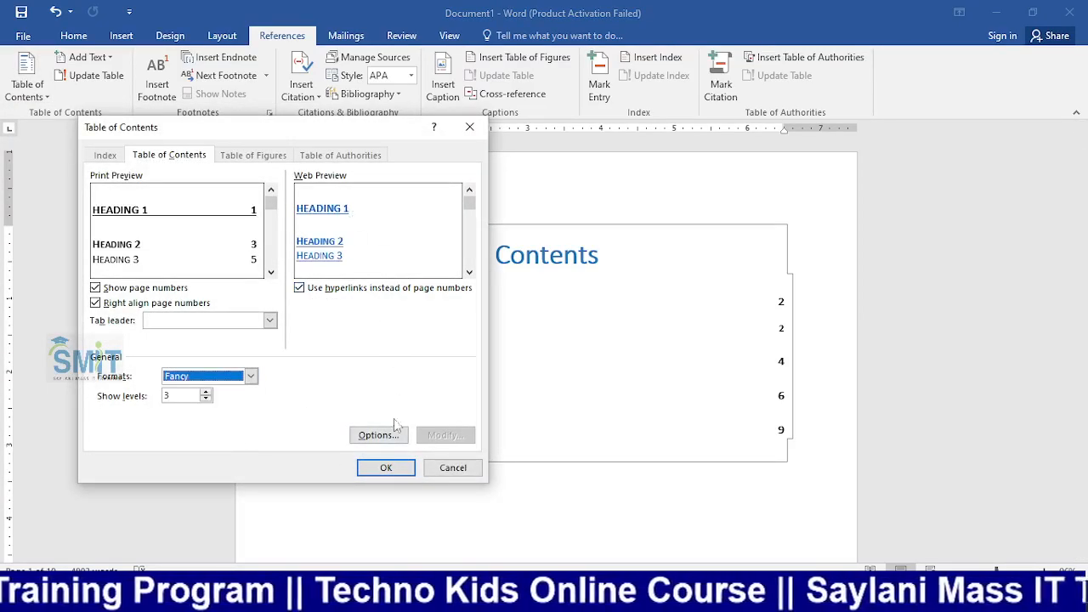
left_click(385, 467)
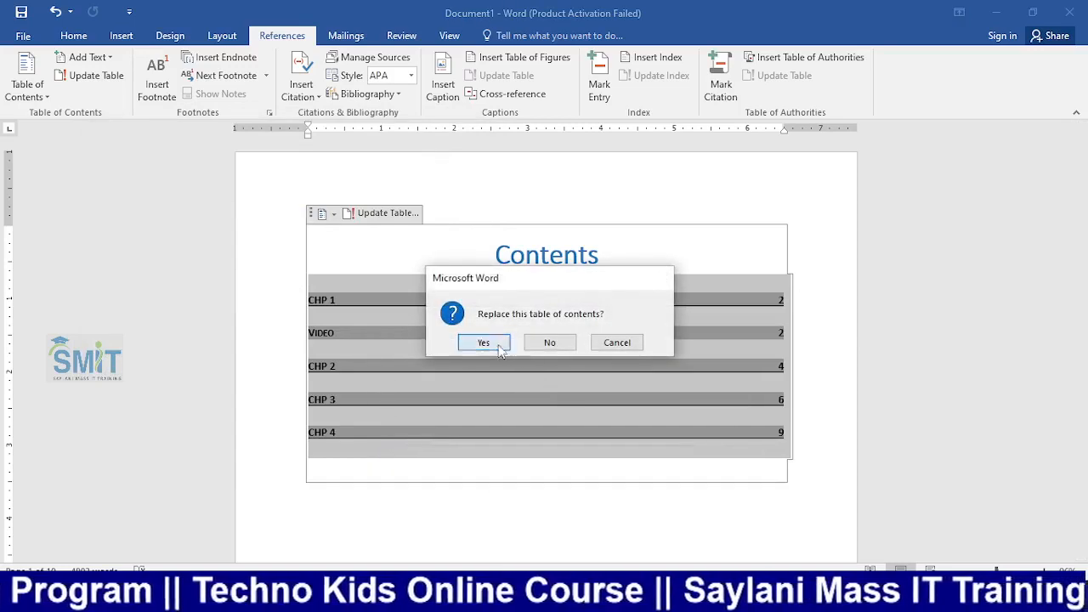
left_click(484, 342)
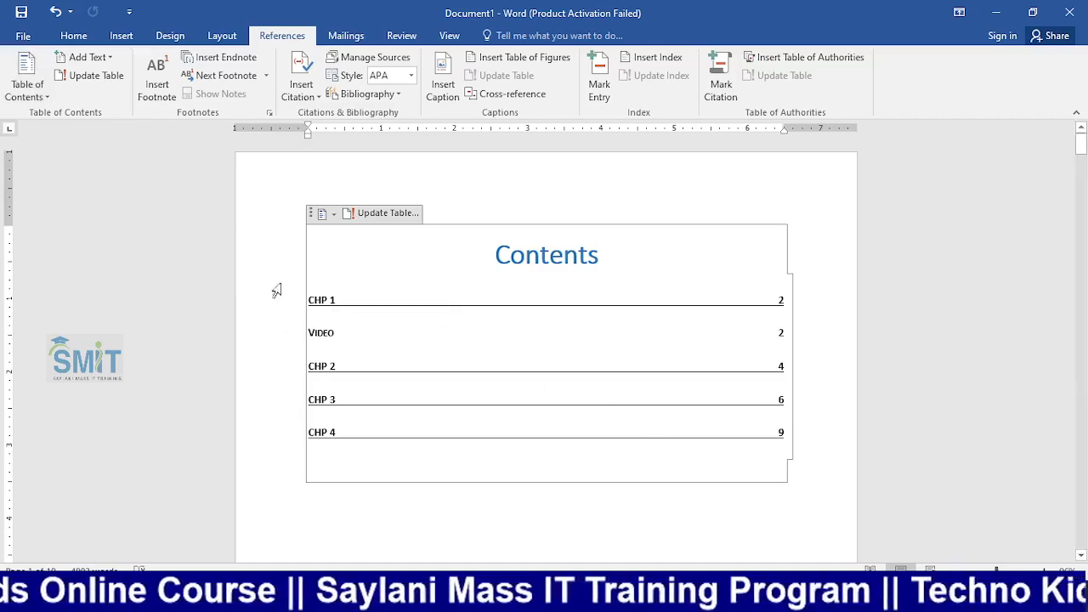
Open the Create a Style dialog with its full settings, then close it without saving a style
left_click(81, 37)
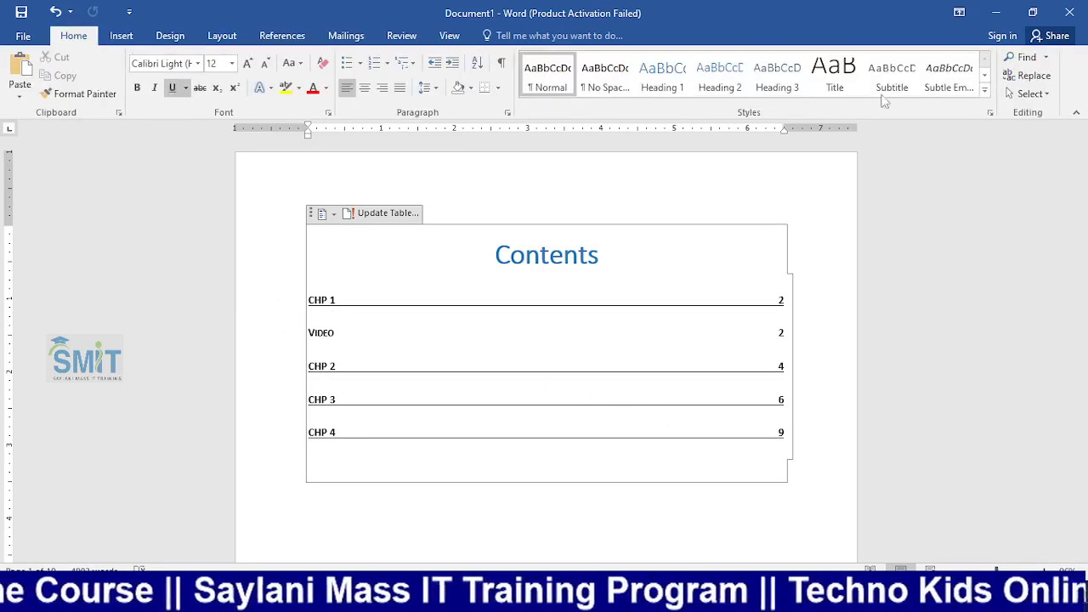
left_click(984, 89)
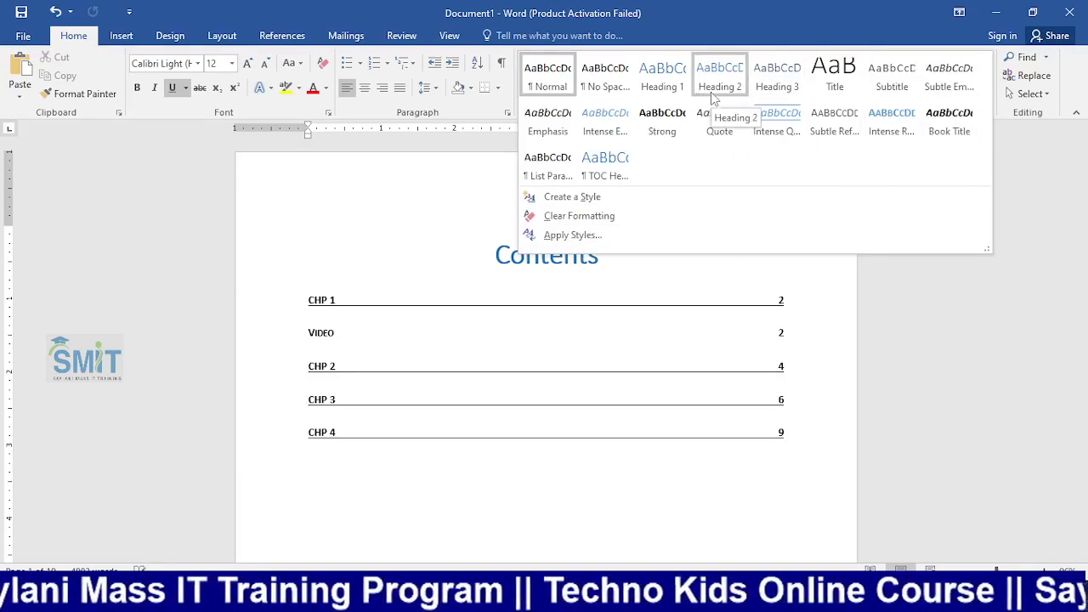
left_click(585, 200)
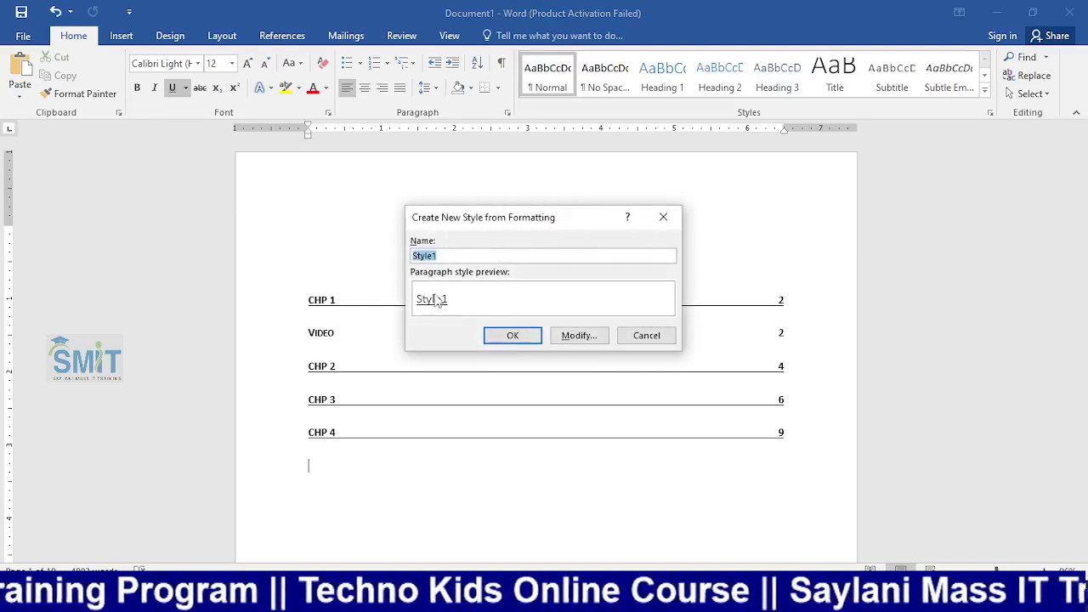
left_click(593, 337)
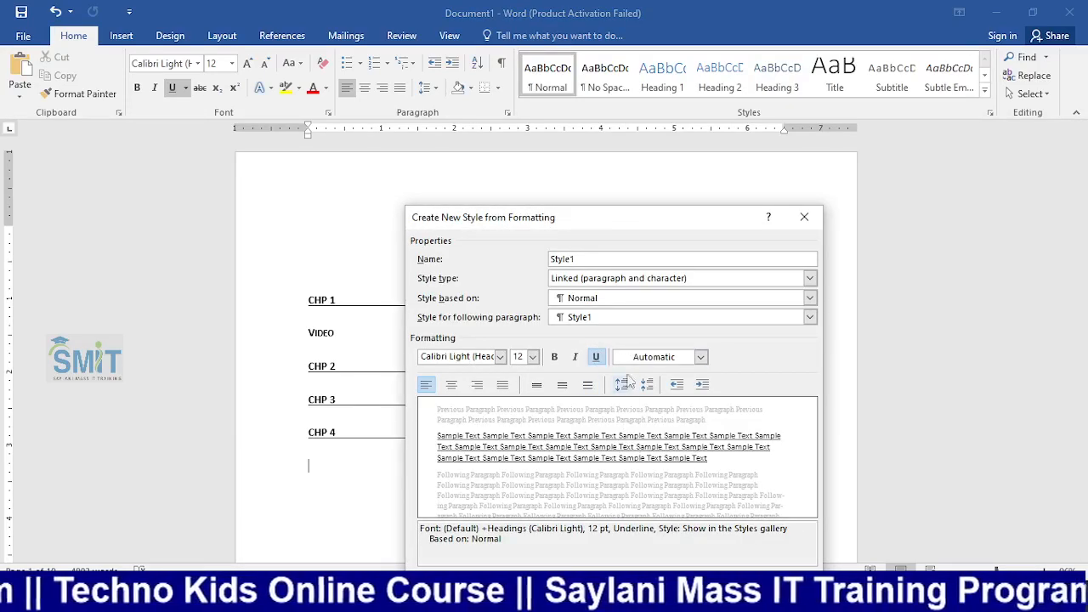
left_click_drag(590, 260, 518, 257)
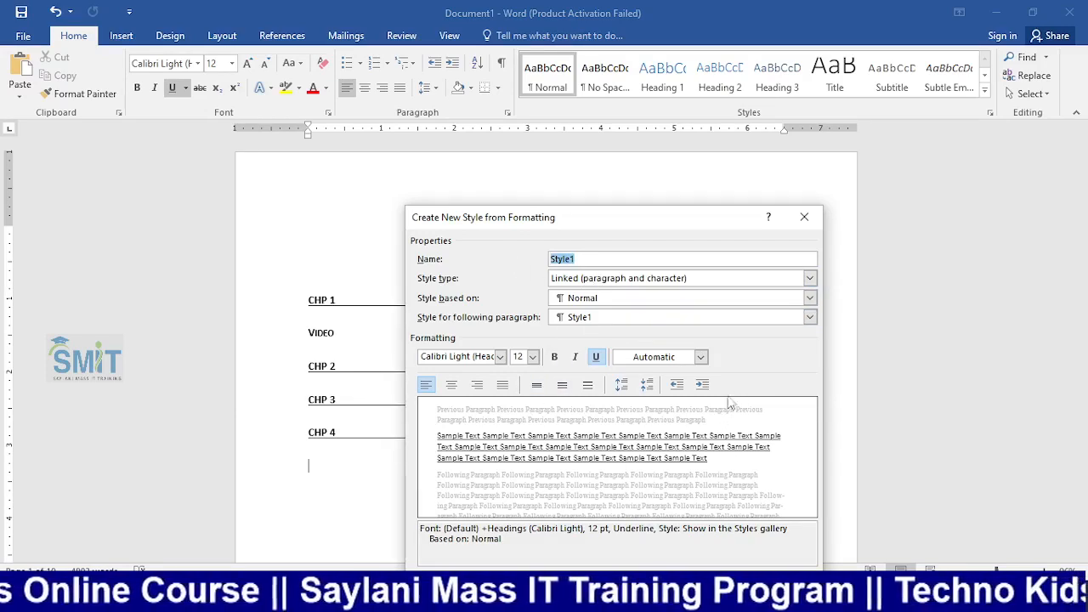
left_click(807, 219)
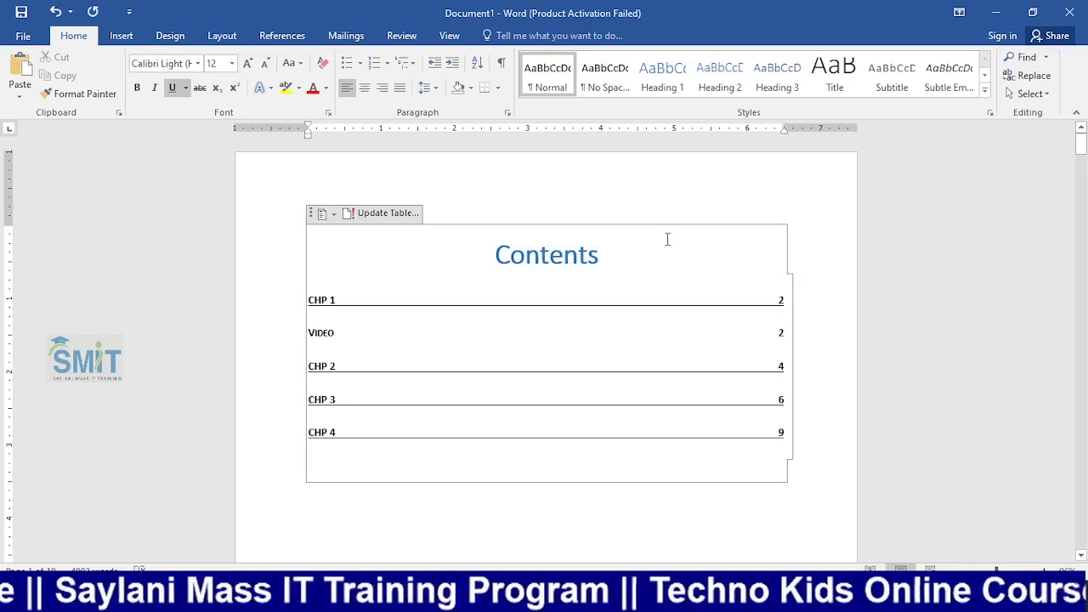
left_click(318, 267)
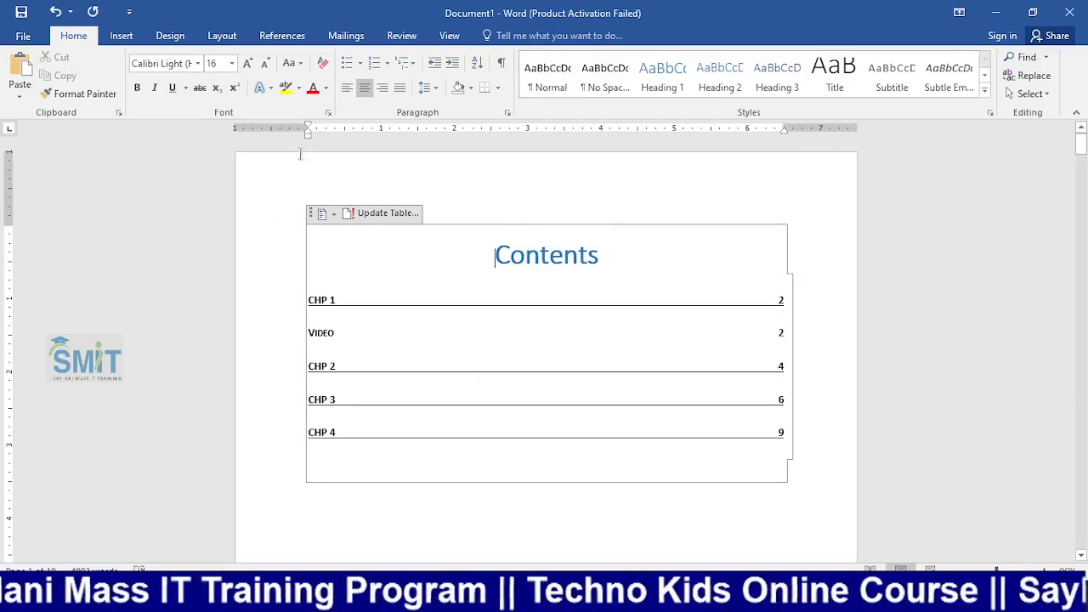
left_click(282, 35)
In the custom Table of Contents settings, keep the Fancy format and set Show levels to 6
left_click(47, 95)
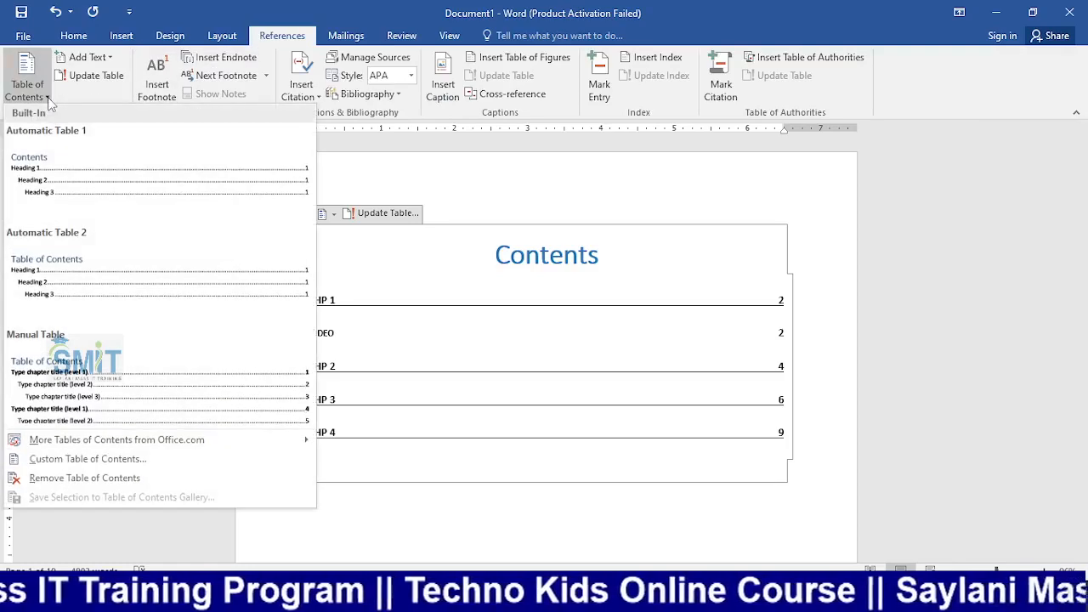
left_click(182, 464)
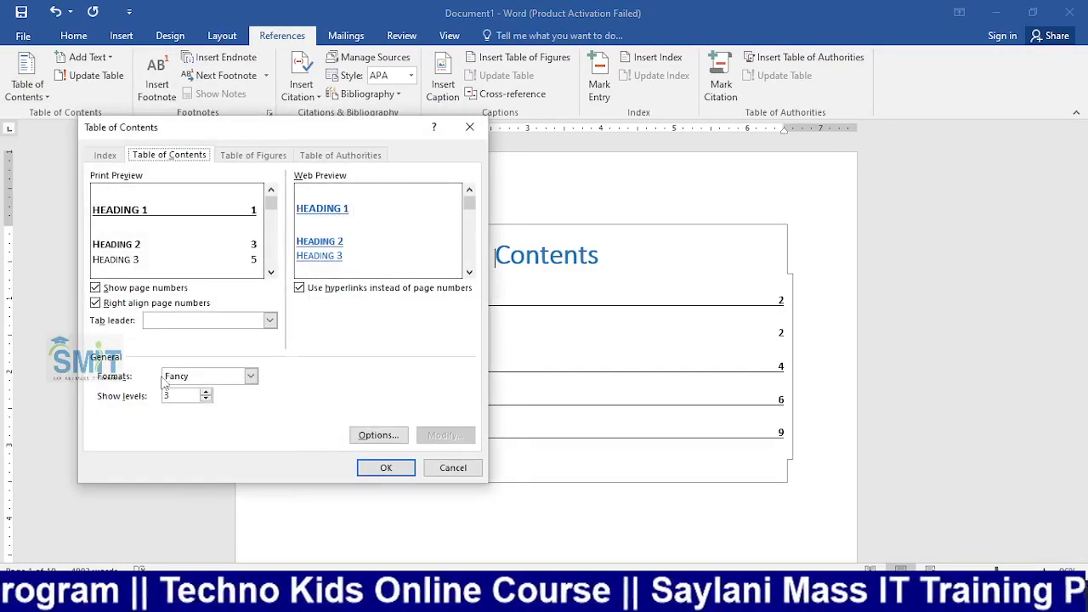
left_click(203, 375)
left_click(293, 403)
left_click(206, 398)
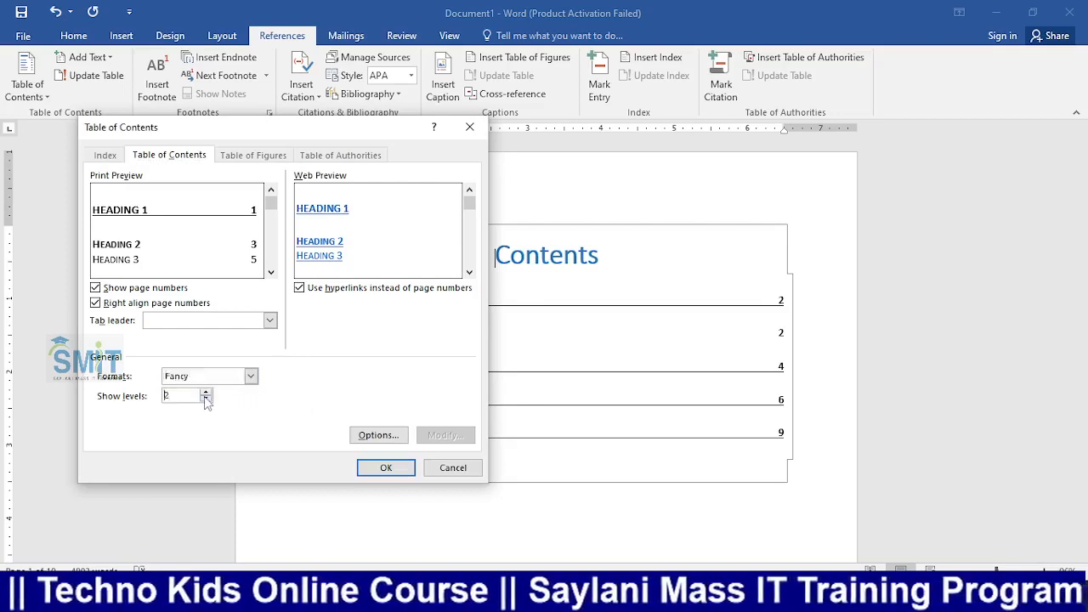
left_click(206, 399)
left_click(205, 394)
left_click(206, 393)
left_click(206, 394)
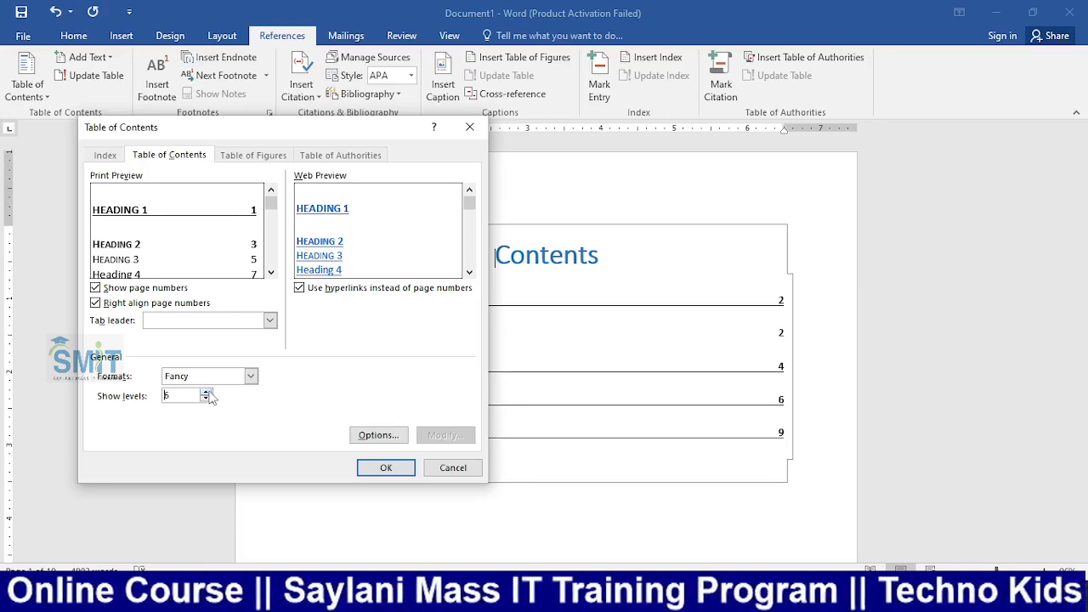
Check the heading-style level mapping in Options, then replace the existing Contents table
left_click(364, 436)
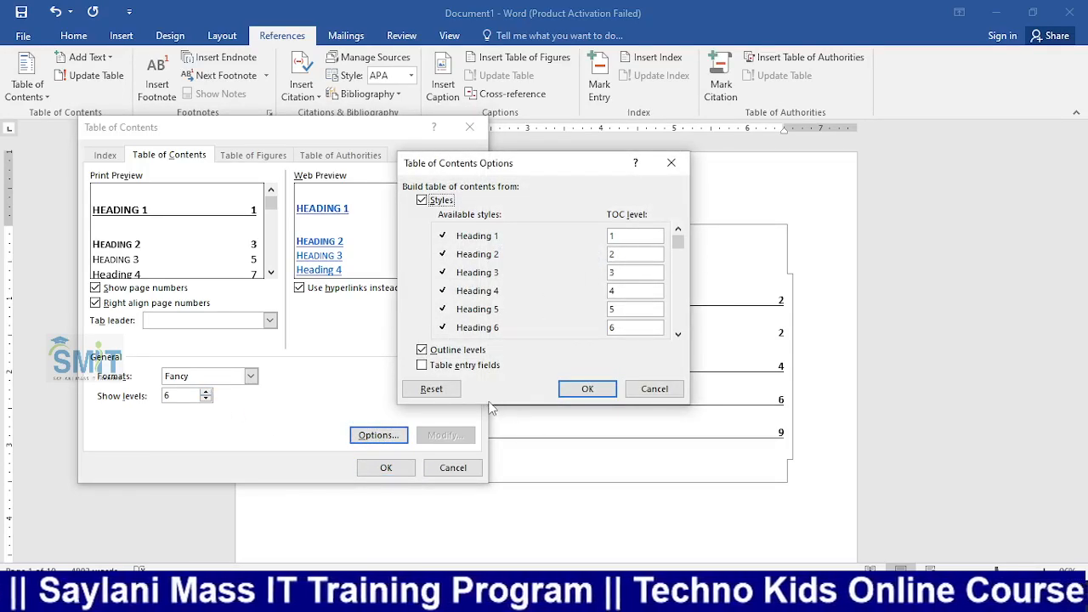
left_click(575, 393)
left_click(384, 468)
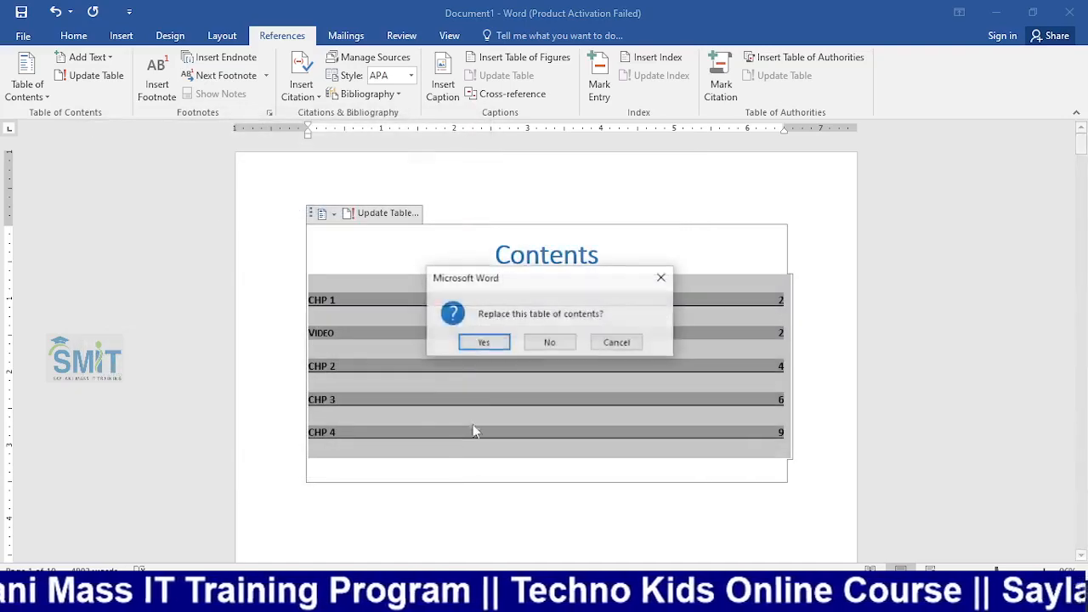
left_click(483, 342)
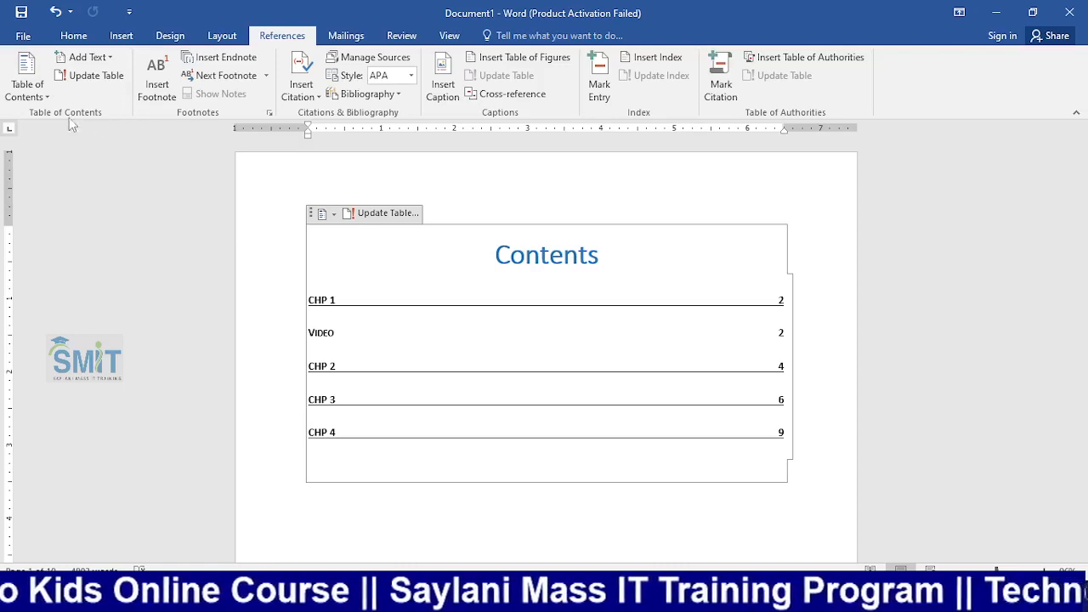
left_click(27, 92)
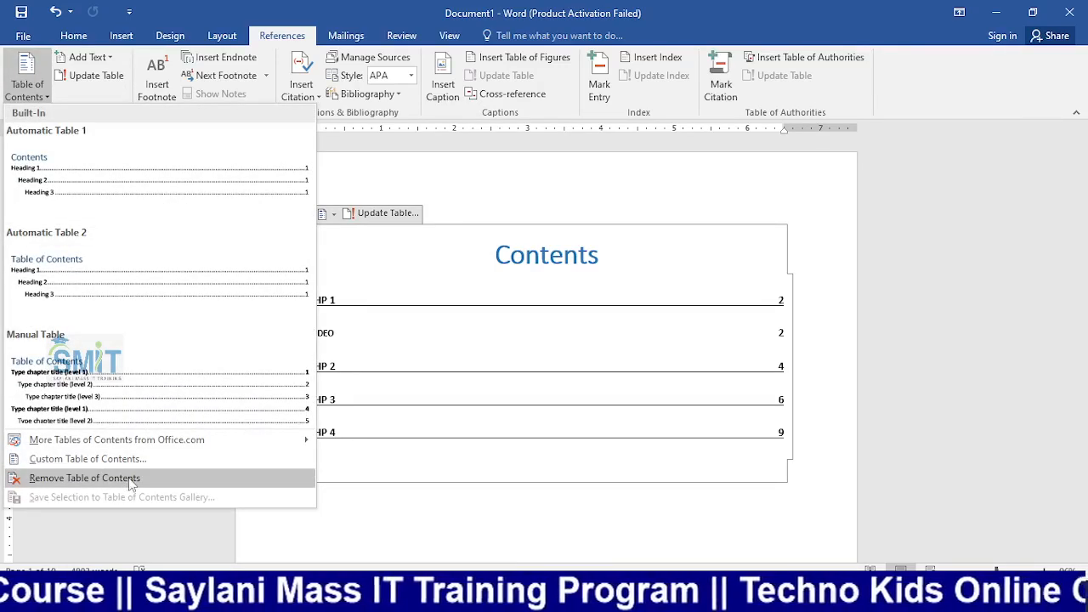
left_click(117, 481)
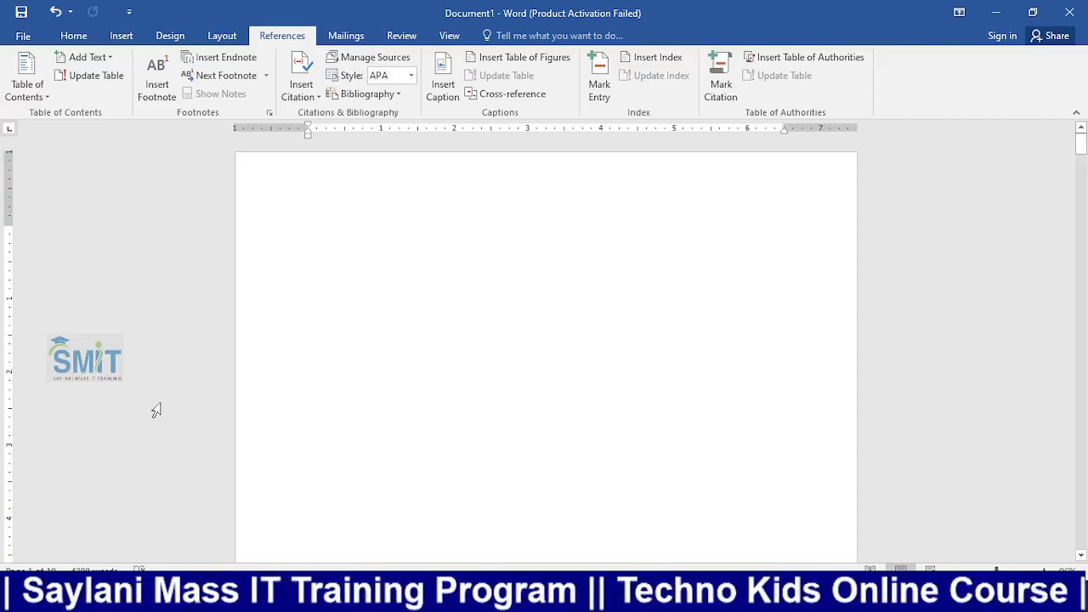
key("ctrl+z")
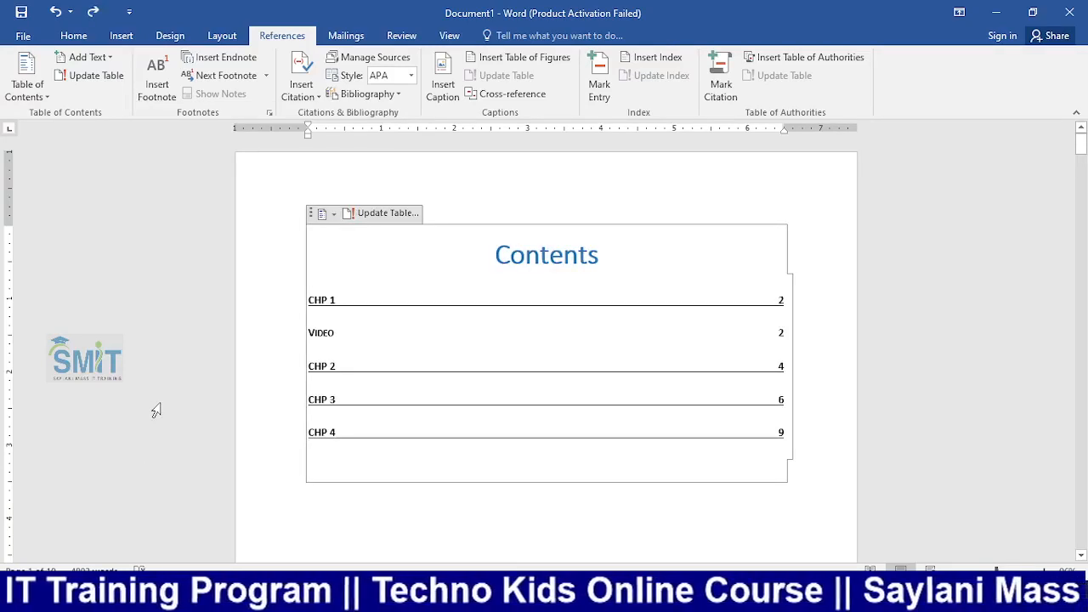
left_click(27, 80)
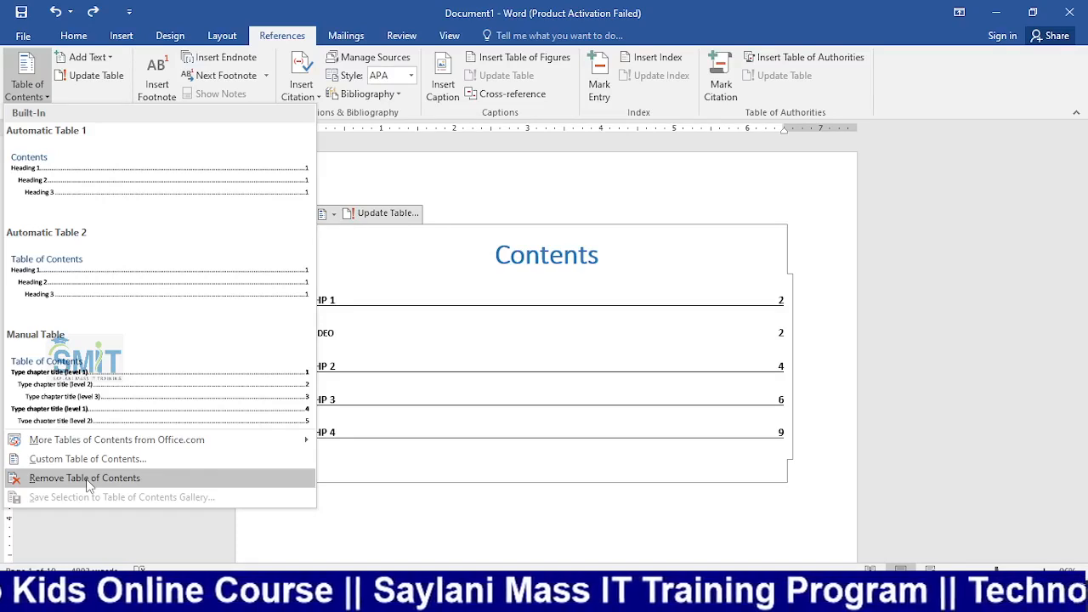
key("XF86AudioRaiseVolume")
key("XF86AudioRaiseVolume")
key("XF86AudioRaiseVolume")
key("XF86AudioRaiseVolume")
key("XF86AudioRaiseVolume")
key("XF86AudioRaiseVolume")
key("XF86AudioRaiseVolume")
key("XF86AudioRaiseVolume")
key("XF86AudioRaiseVolume")
key("XF86AudioRaiseVolume")
key("XF86AudioRaiseVolume")
key("XF86AudioRaiseVolume")
key("XF86AudioRaiseVolume")
key("XF86AudioRaiseVolume")
key("XF86AudioRaiseVolume")
key("XF86AudioRaiseVolume")
key("XF86AudioRaiseVolume")
key("XF86AudioRaiseVolume")
key("XF86AudioRaiseVolume")
key("XF86AudioRaiseVolume")
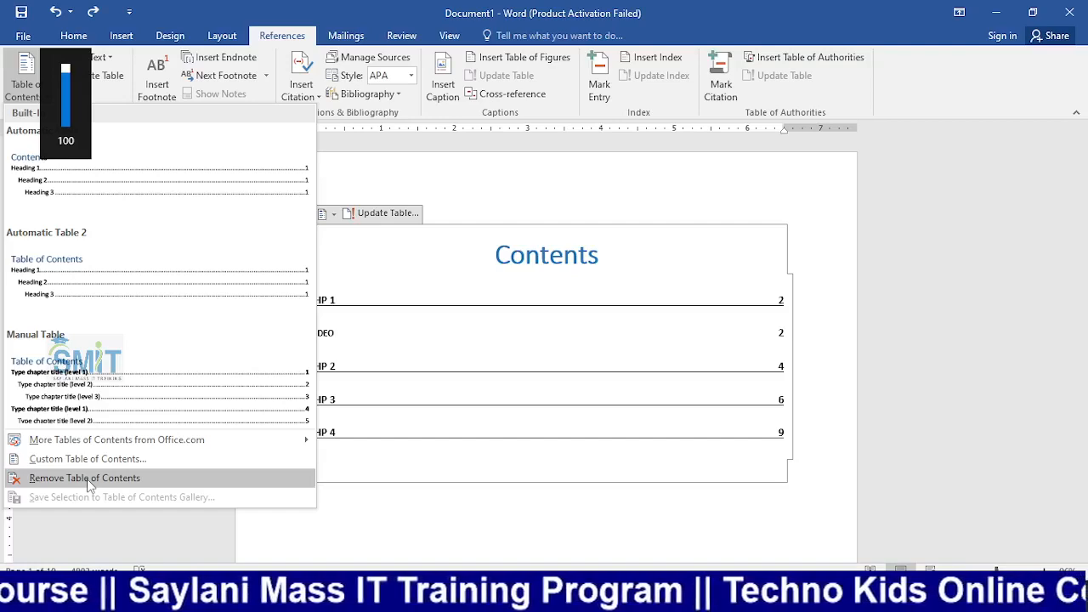
left_click(646, 390)
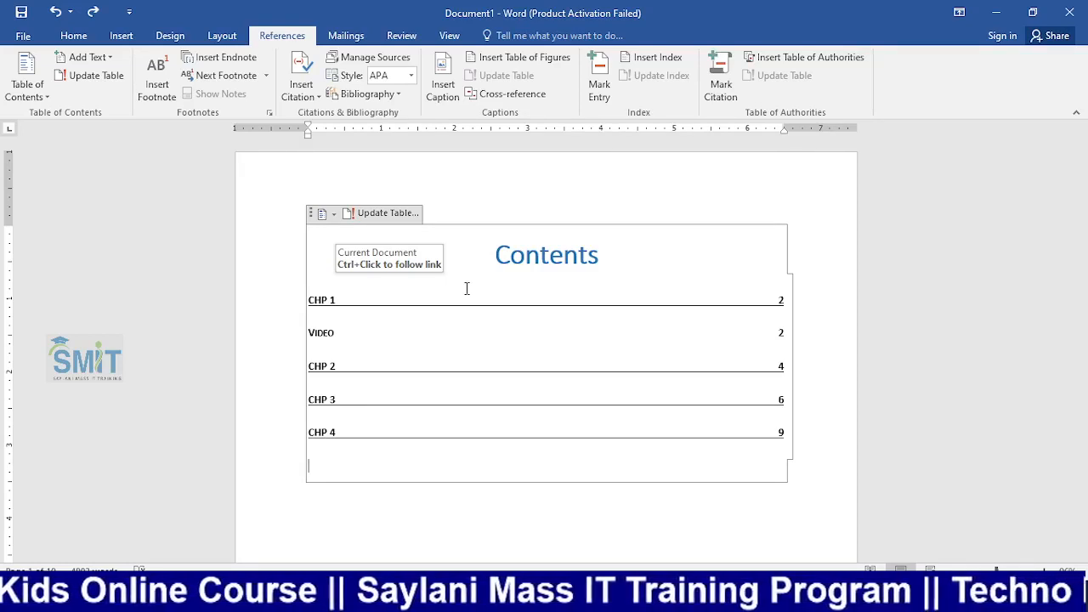
key("alt+Tab")
key("alt+Tab")
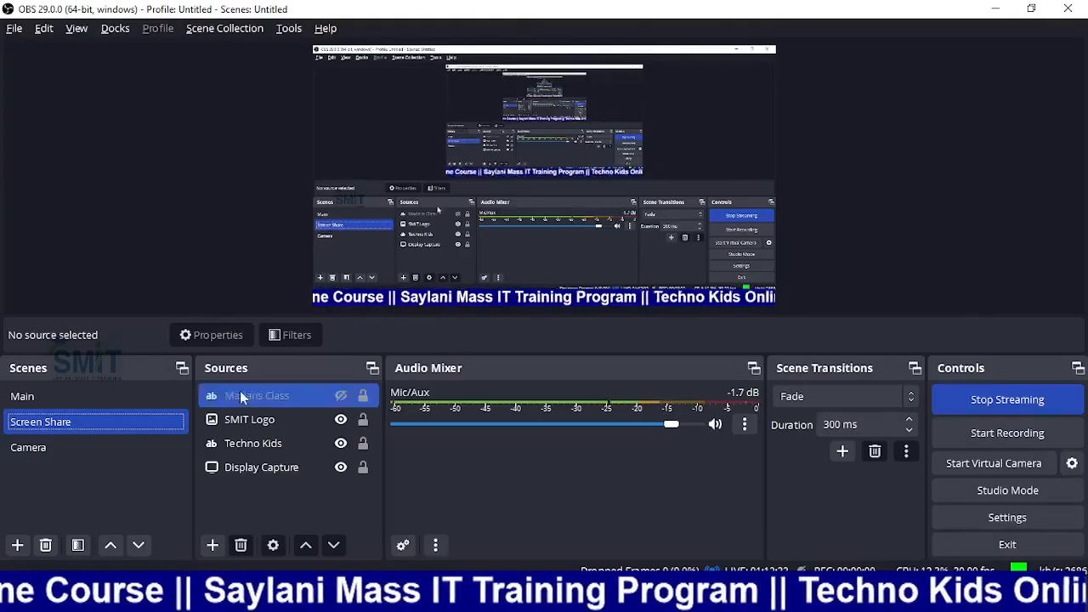
left_click(67, 445)
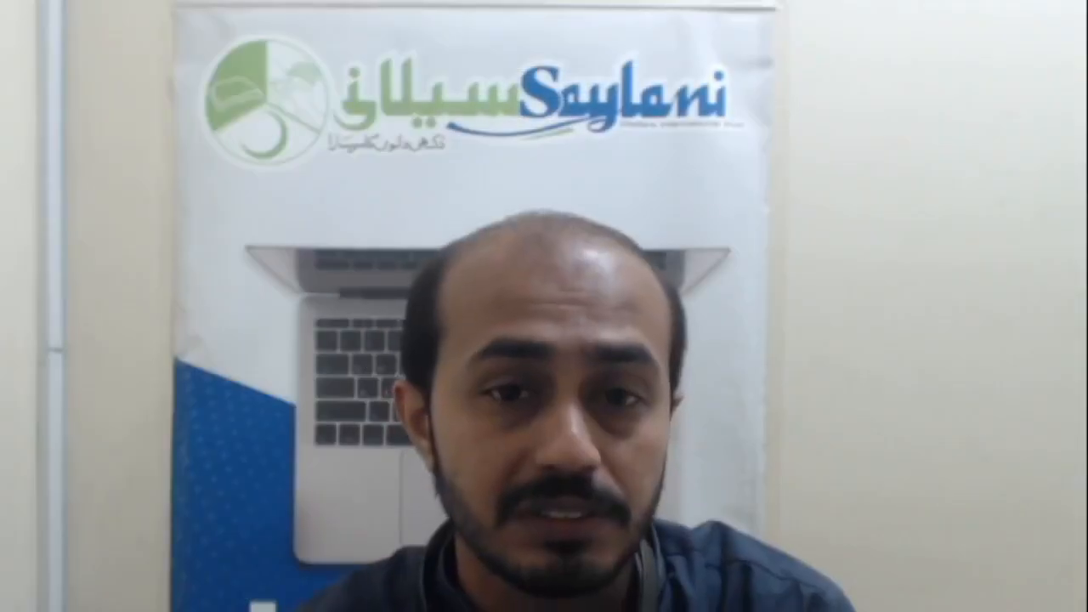
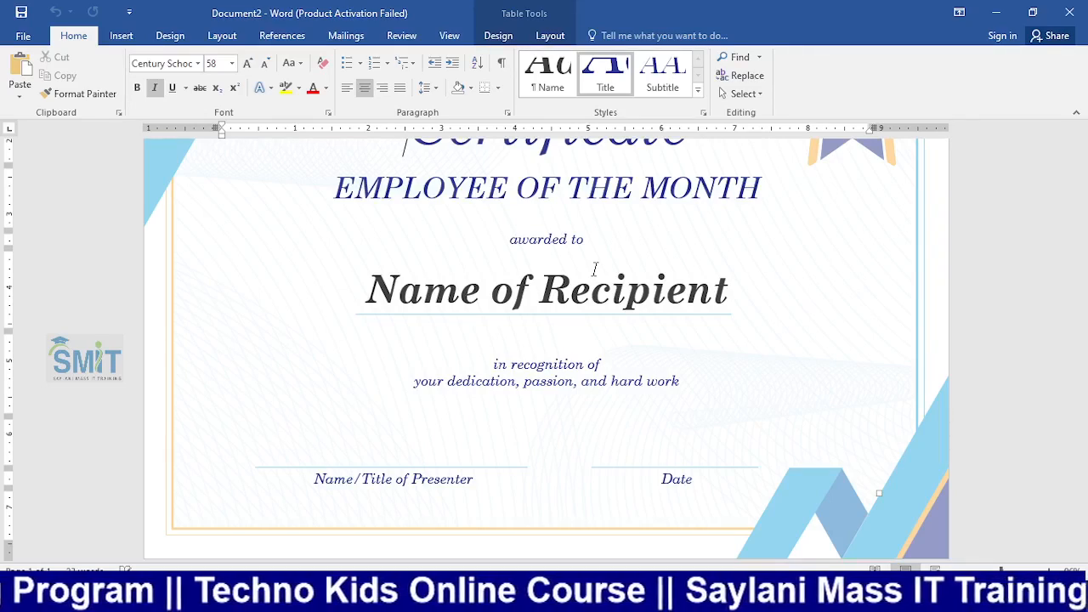
Replace the Name of Recipient placeholder with 'rizwan' and check it in print preview
scroll(623, 305, "up", 1)
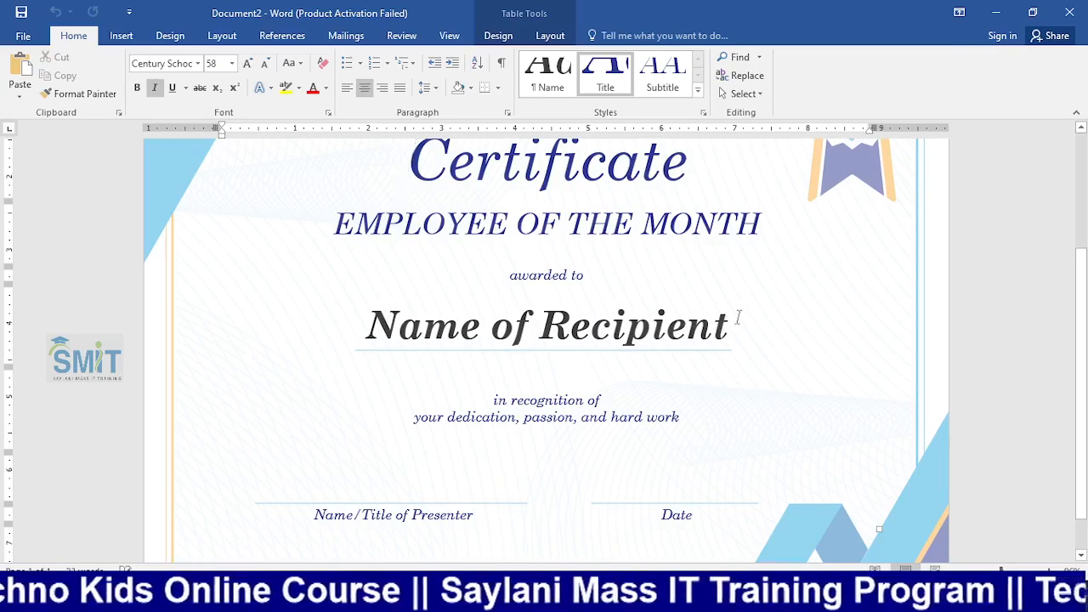
left_click(731, 326)
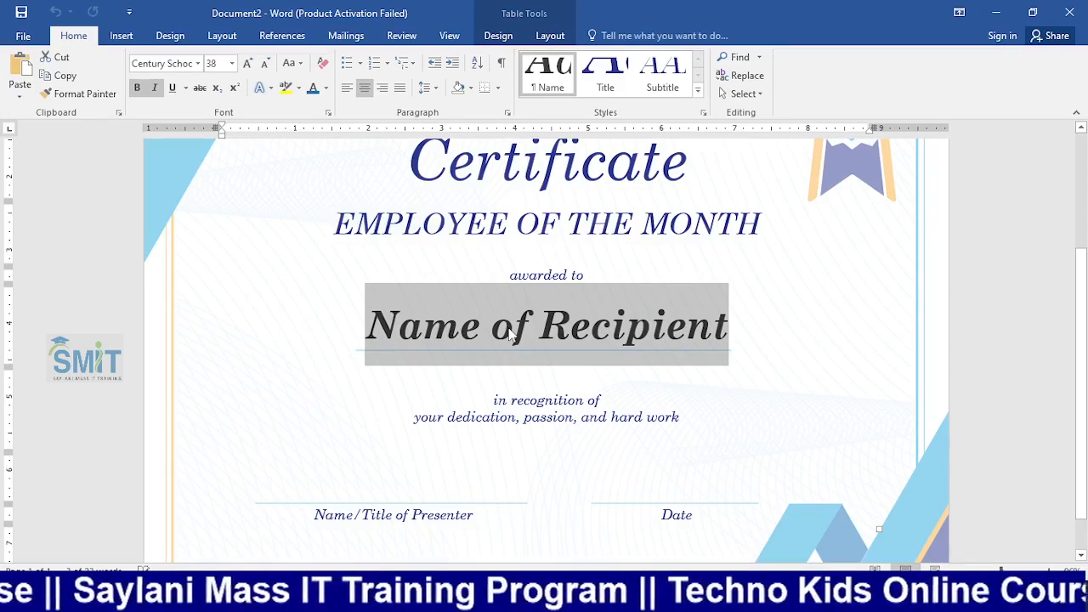
type("r")
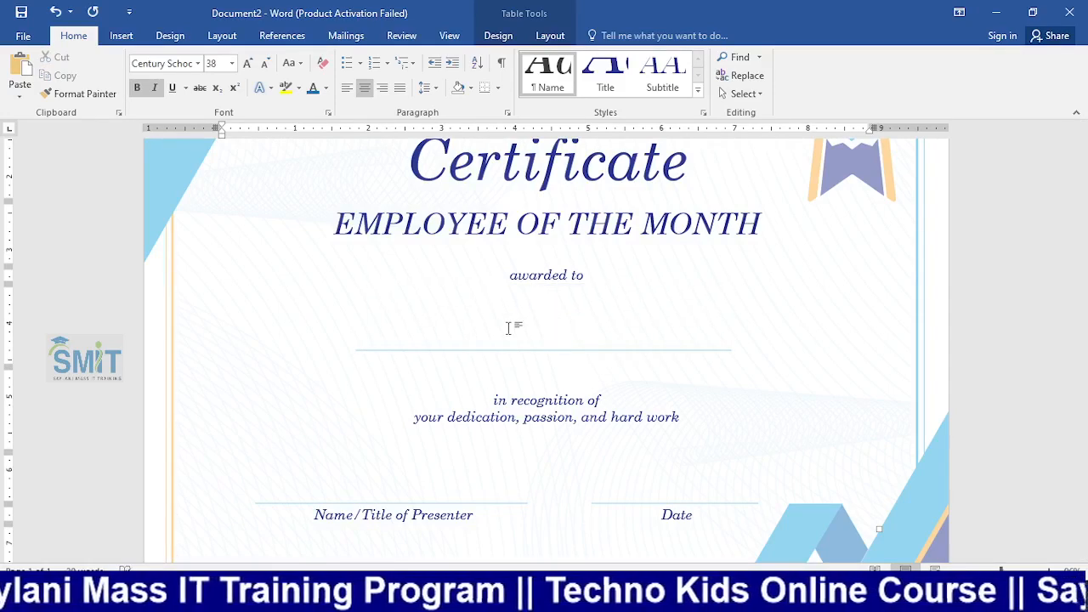
type("izwan")
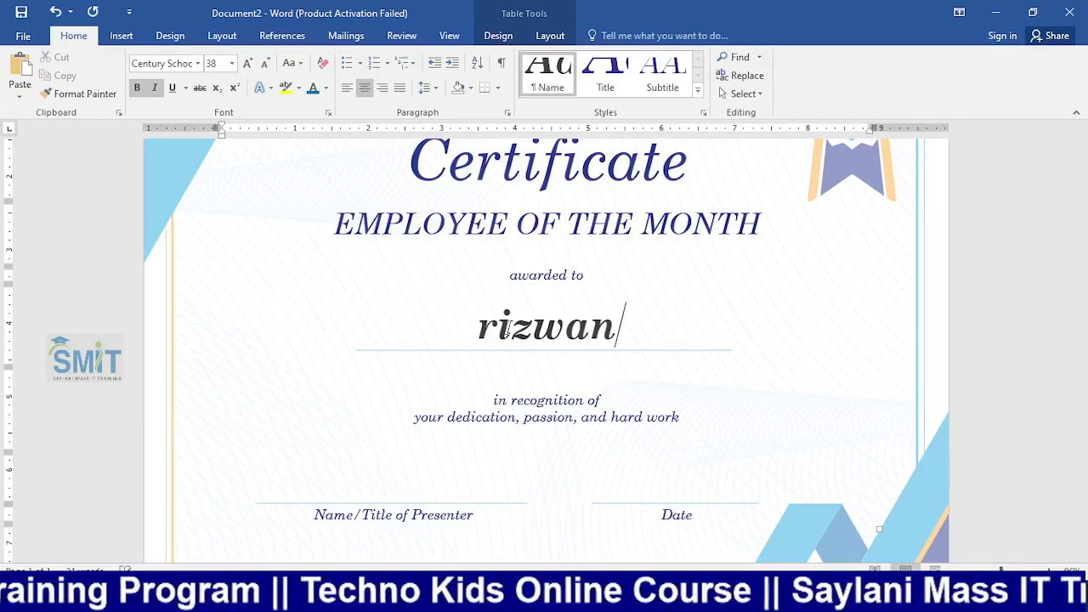
key("ctrl+p")
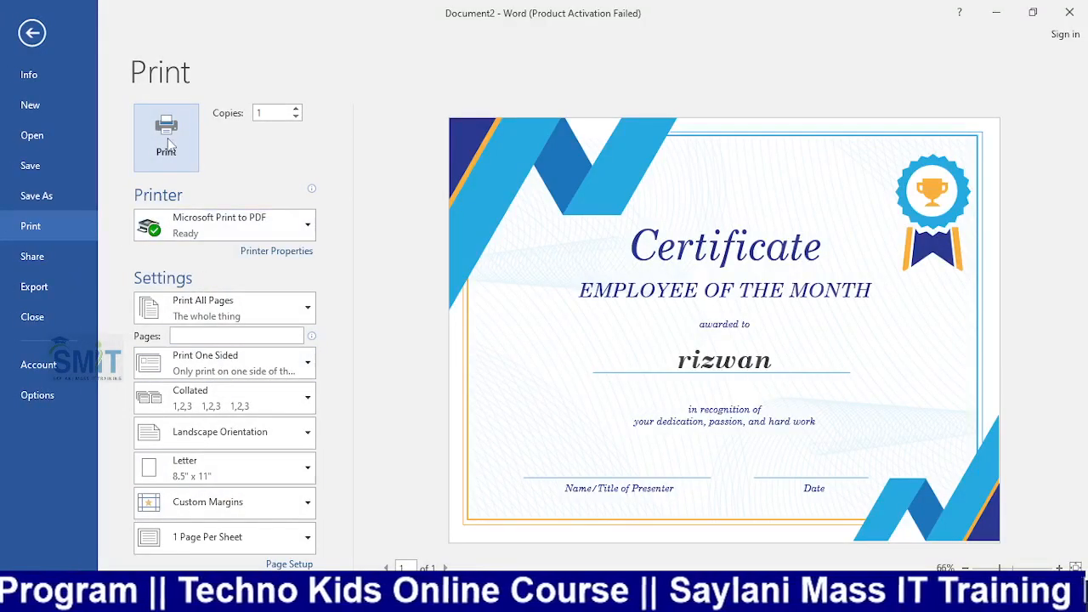
left_click(32, 32)
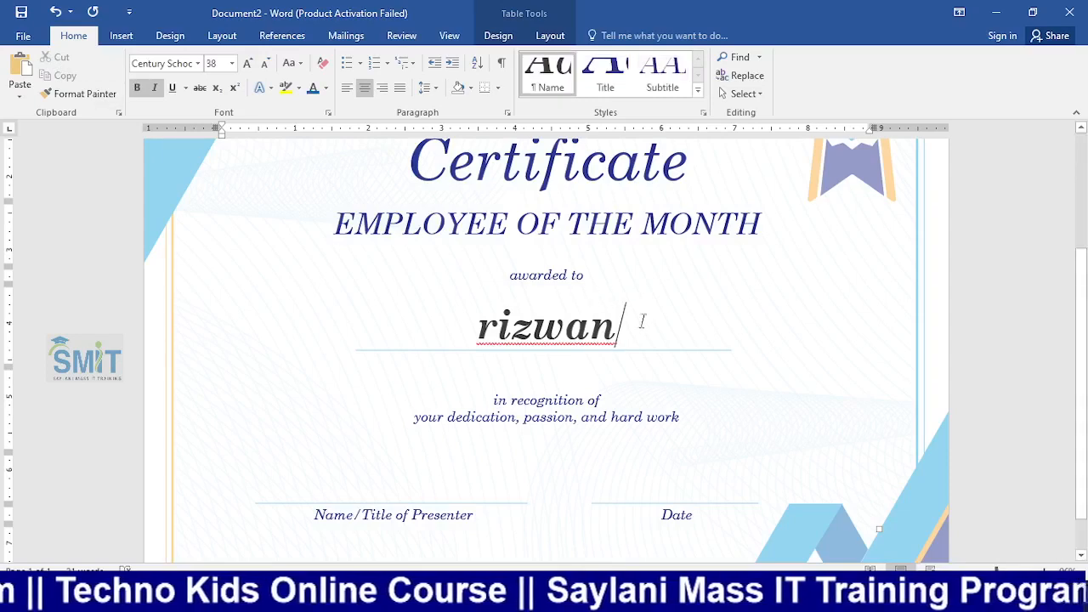
Change the recipient name to 'ali' and preview the certificate again
left_click_drag(642, 319, 442, 311)
key("BackSpace")
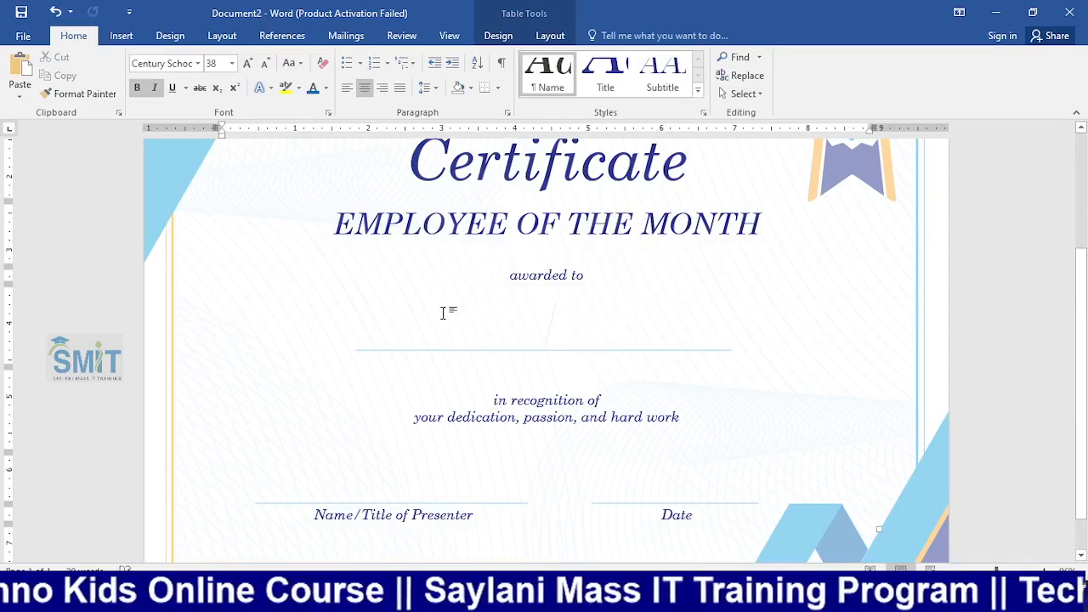
type("ali")
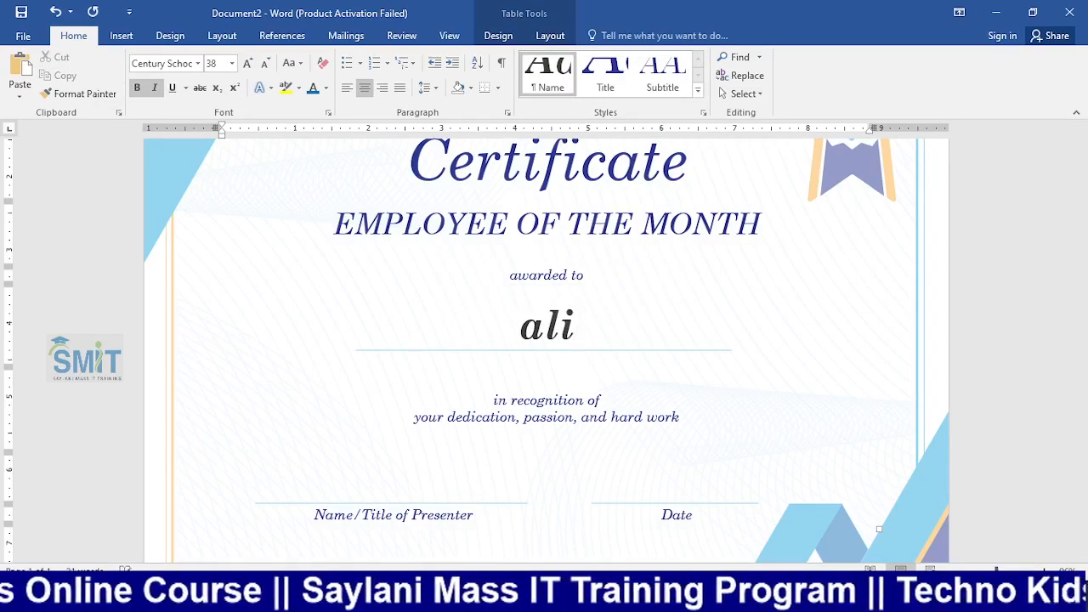
key("ctrl+p")
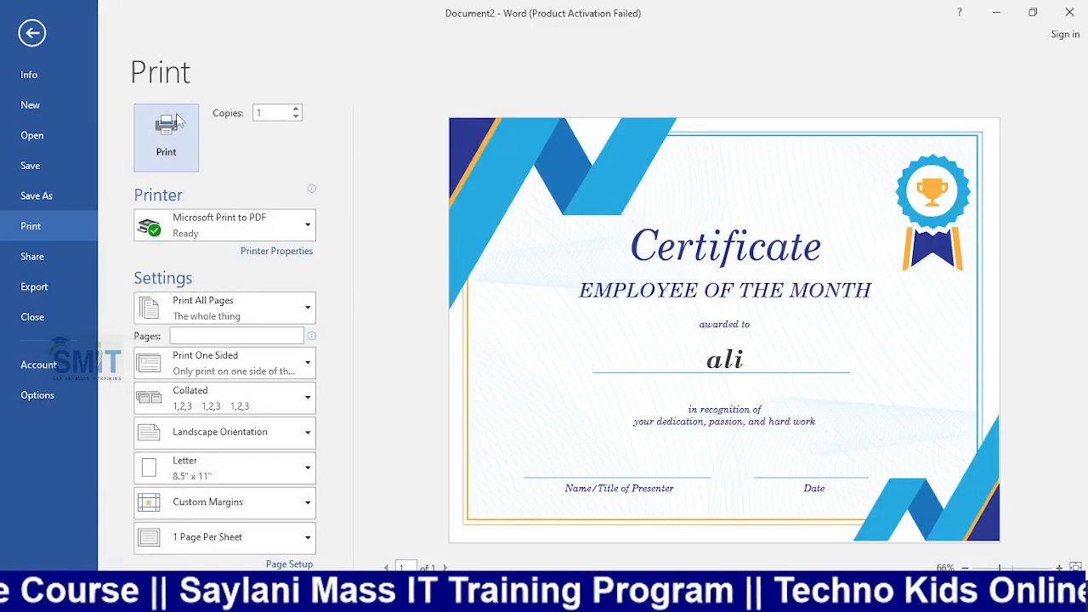
left_click(37, 41)
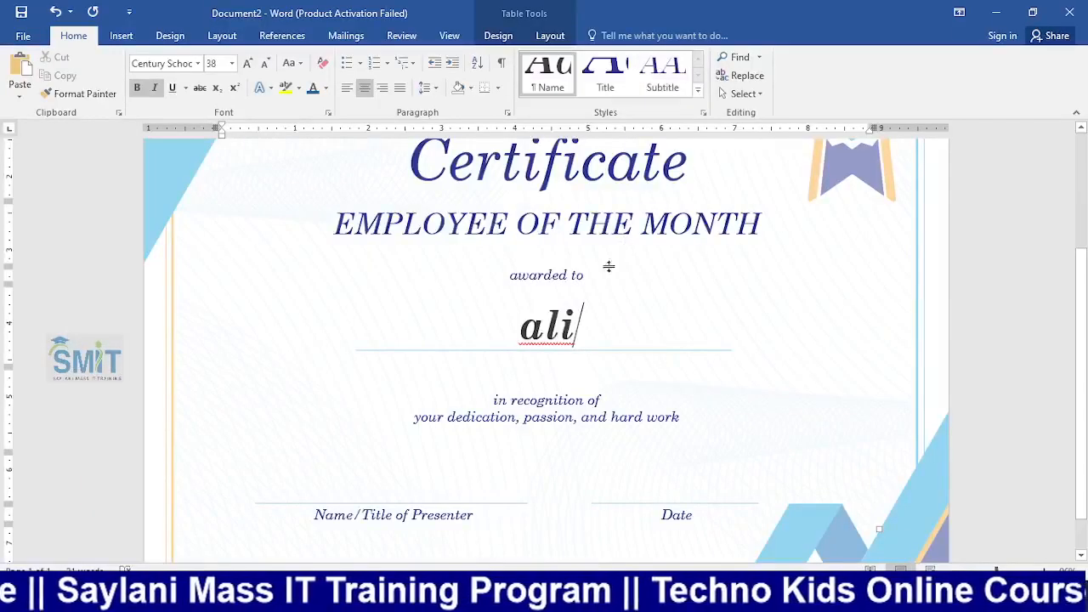
Change the recipient name to 'pasha' and preview the printed certificate once more
left_click_drag(564, 314, 476, 316)
key("BackSpace")
type("pasha")
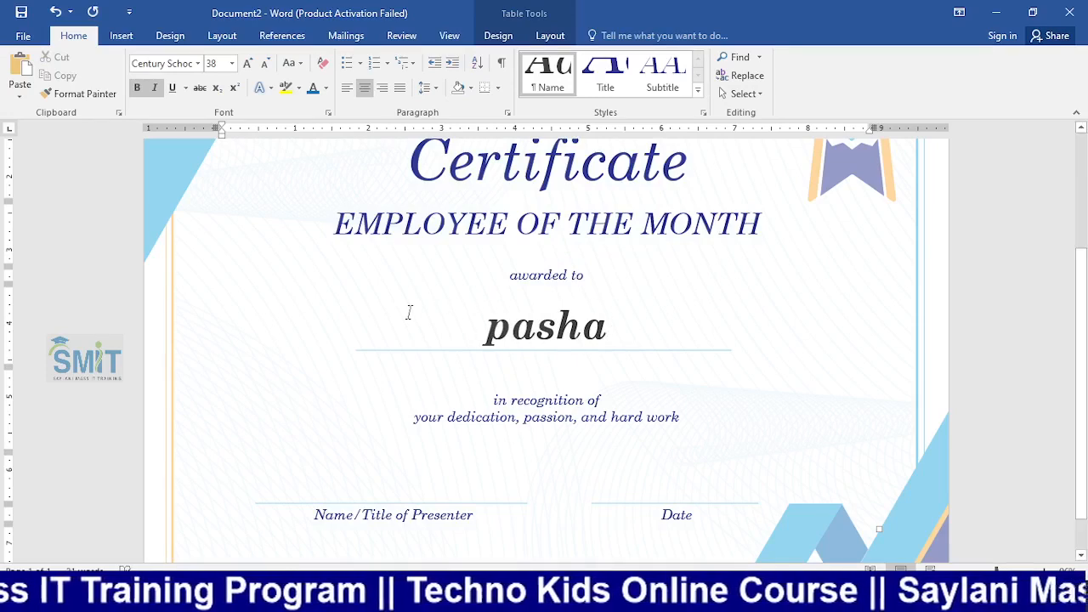
key("ctrl+p")
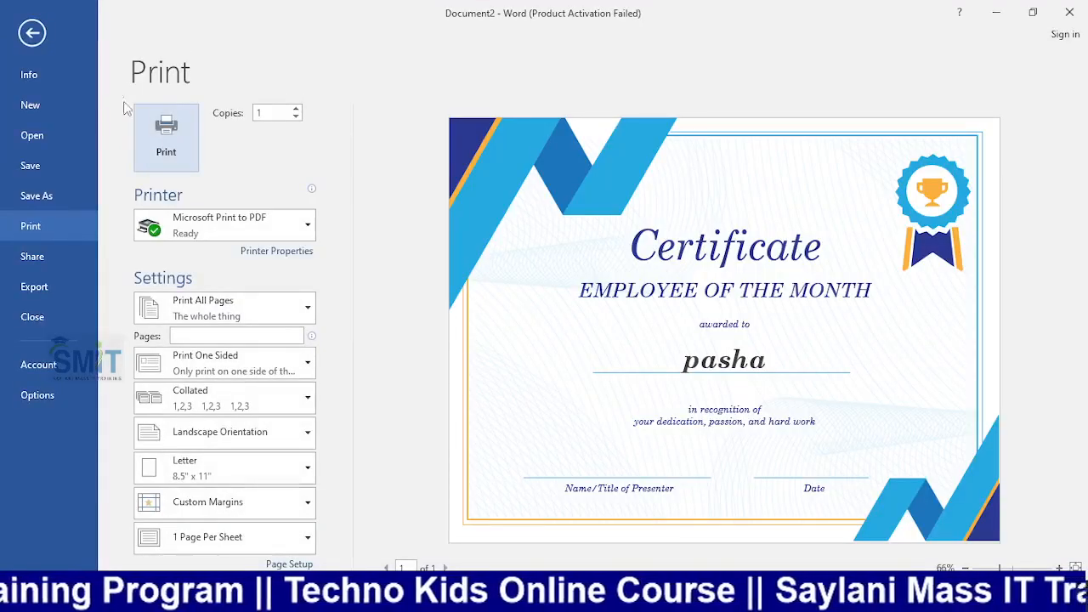
left_click(31, 34)
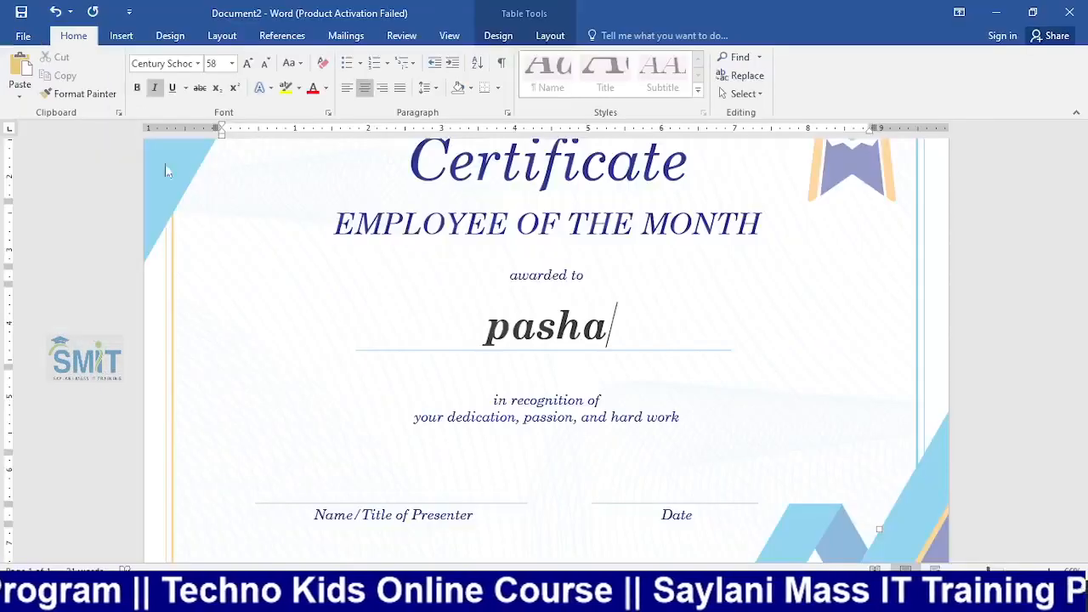
Delete the typed name from the recipient line and switch to the Mailings tools
left_click_drag(635, 336, 429, 340)
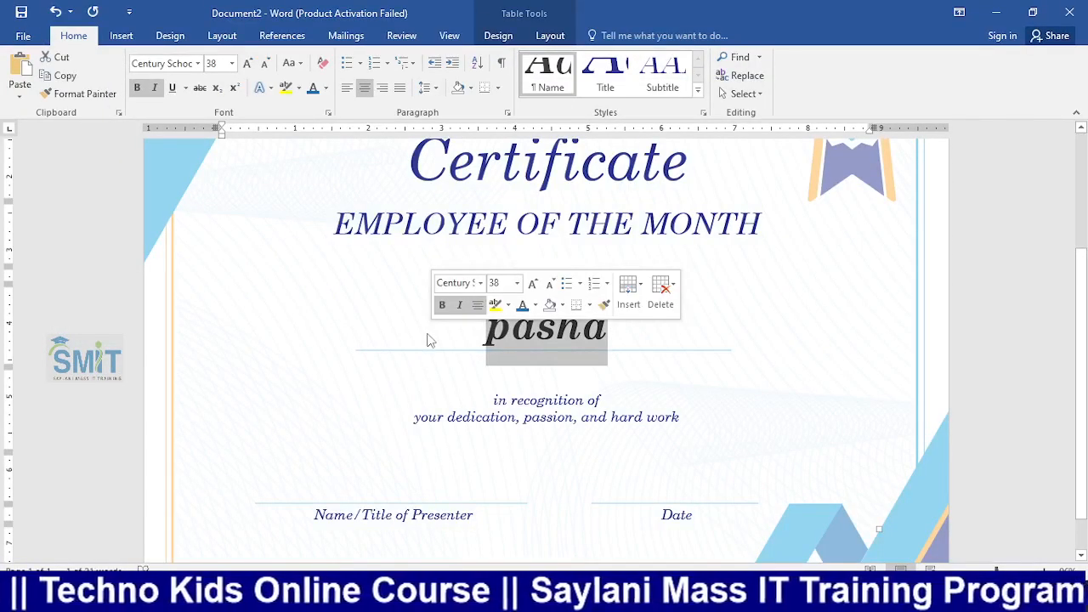
key("Delete")
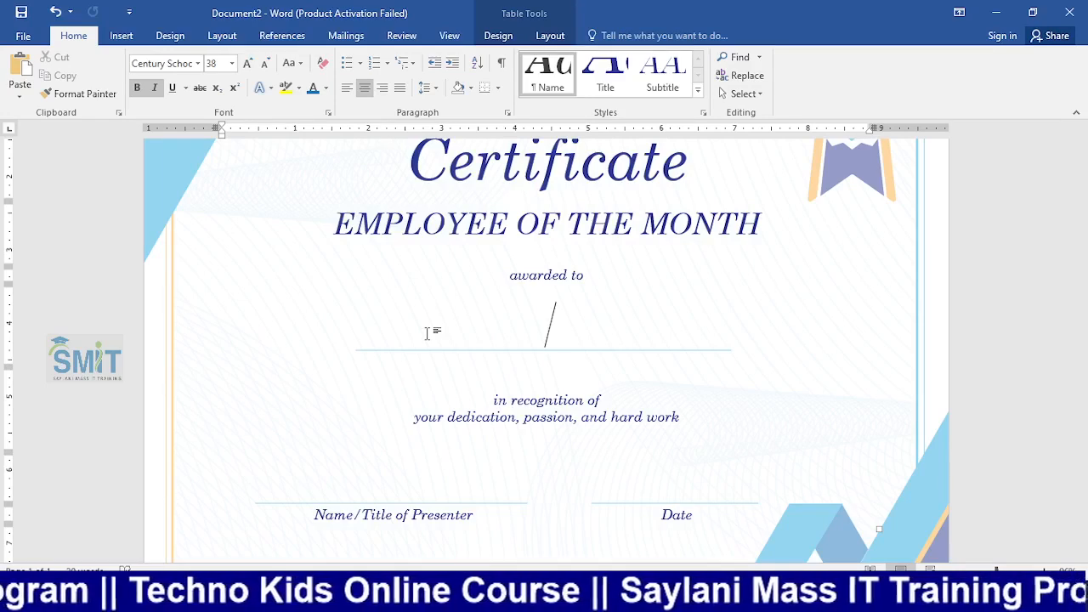
left_click(346, 35)
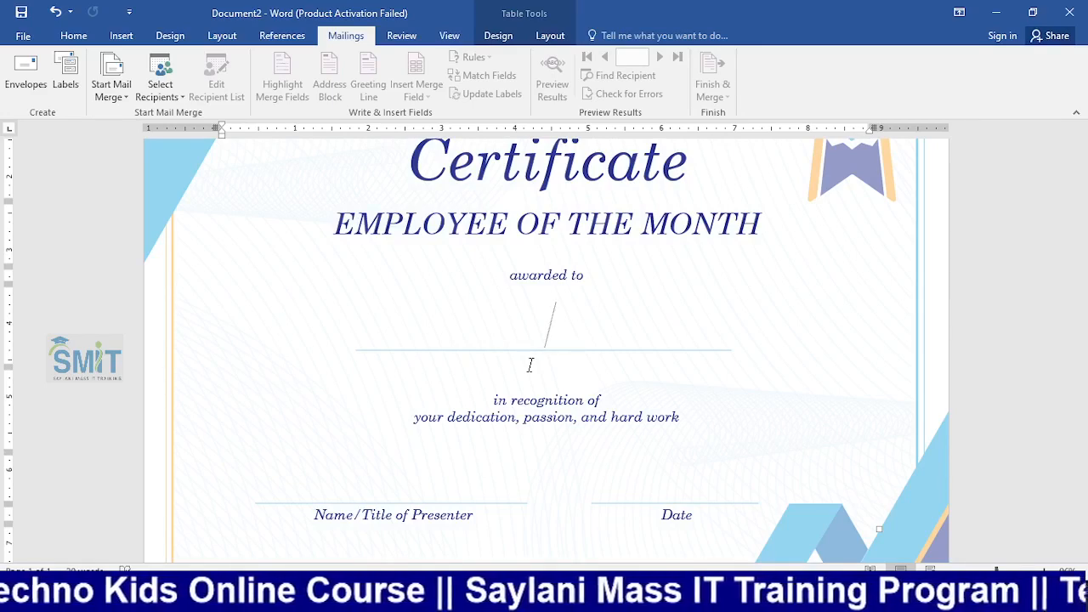
key("super")
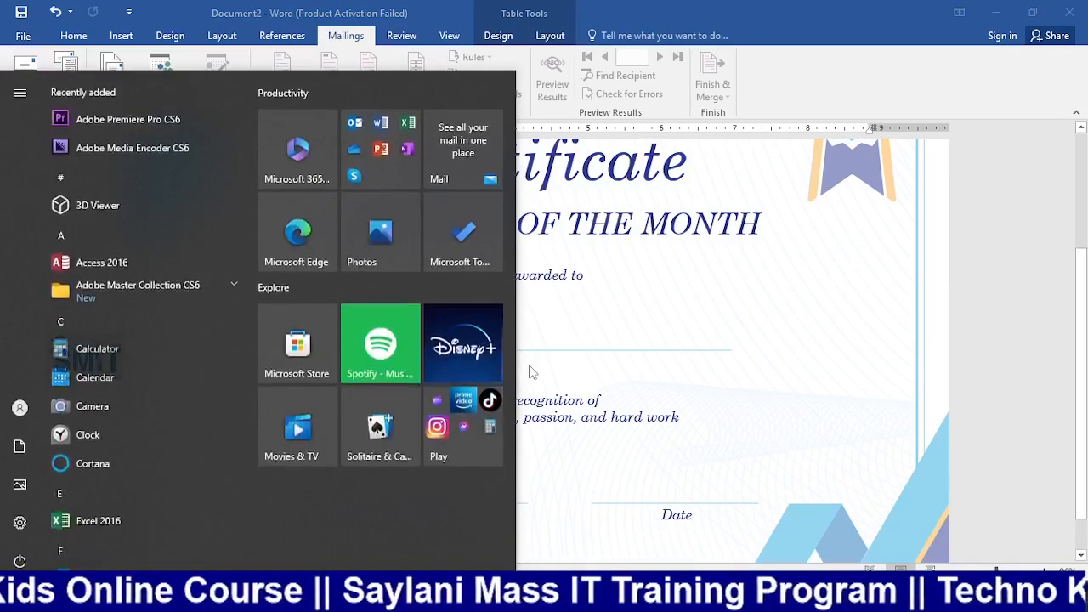
Launch Excel 2016 from the Start menu search and start a blank workbook
type("ex")
key("Escape")
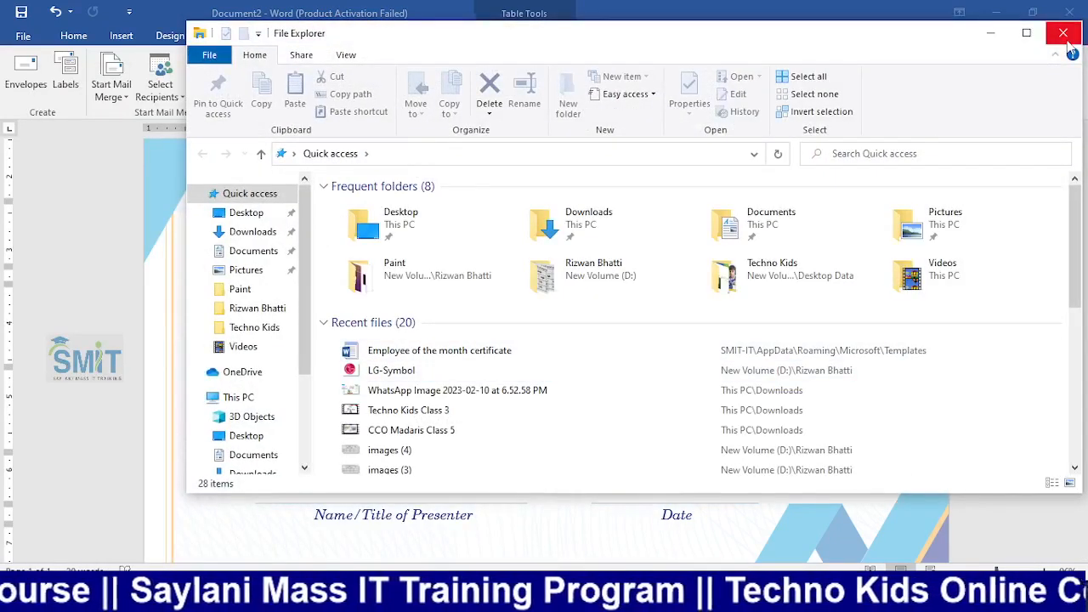
left_click(1072, 37)
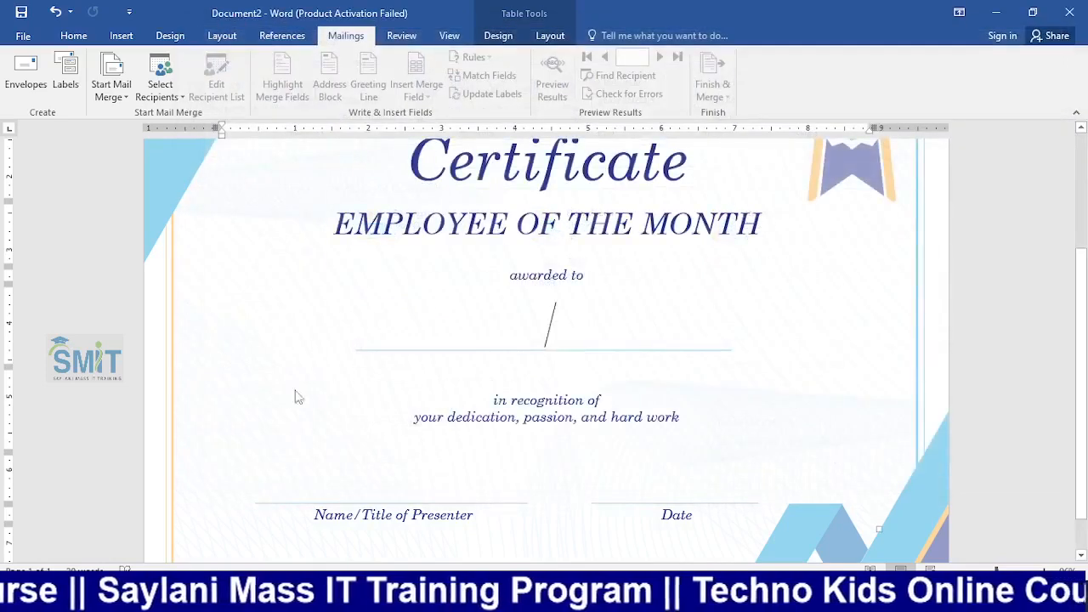
key("super")
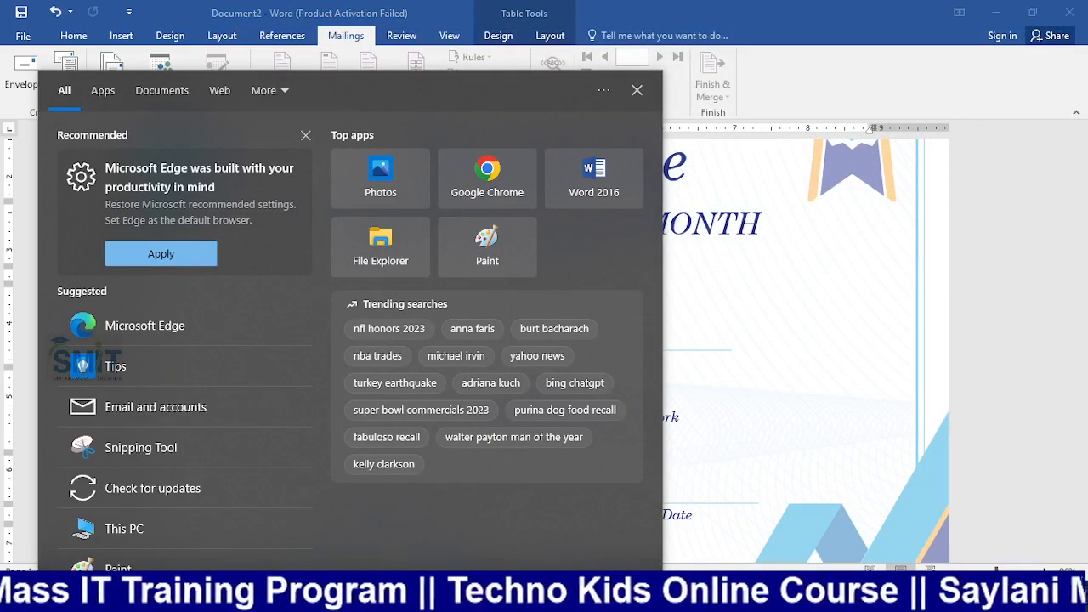
type("e")
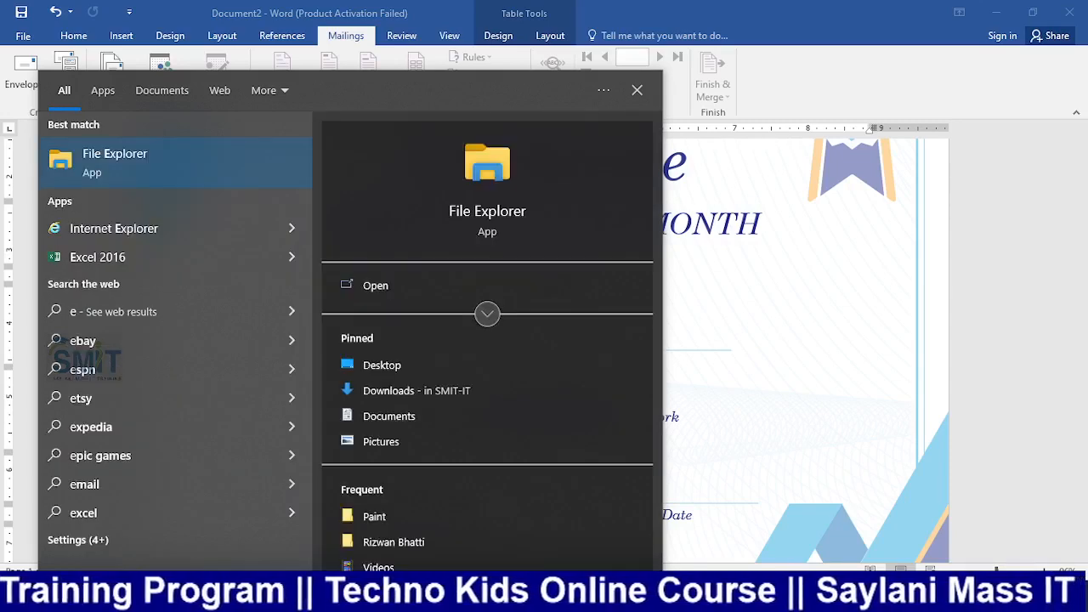
key("Down")
key("Down")
key("Return")
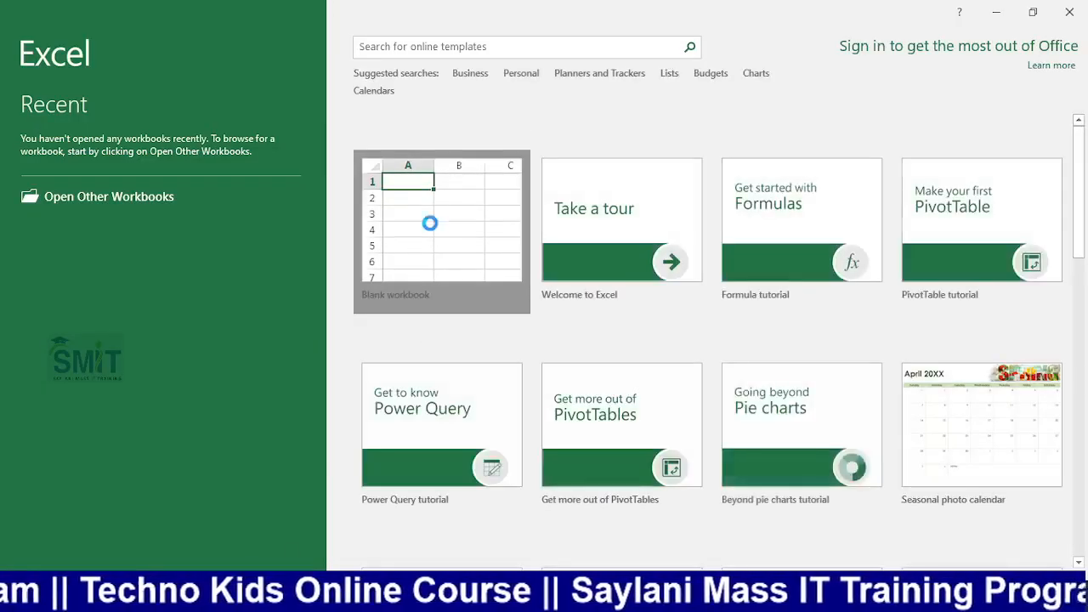
left_click(396, 230)
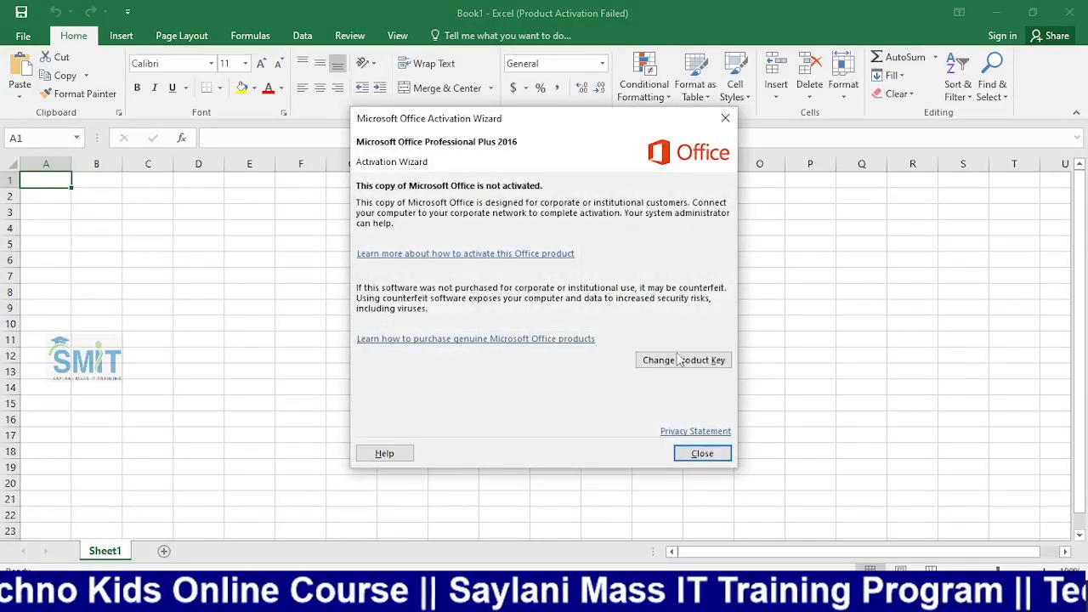
Enter a Name header in A1 with ali, zeeshan, umer, irfan, hadi, raza, anus below it
left_click(700, 450)
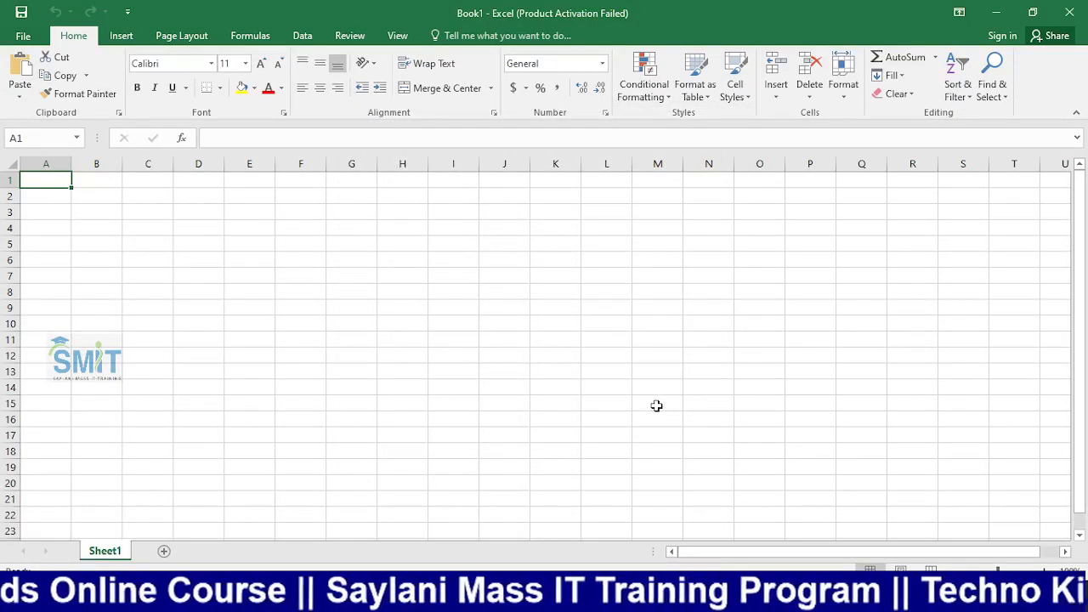
type("Name")
key("Return")
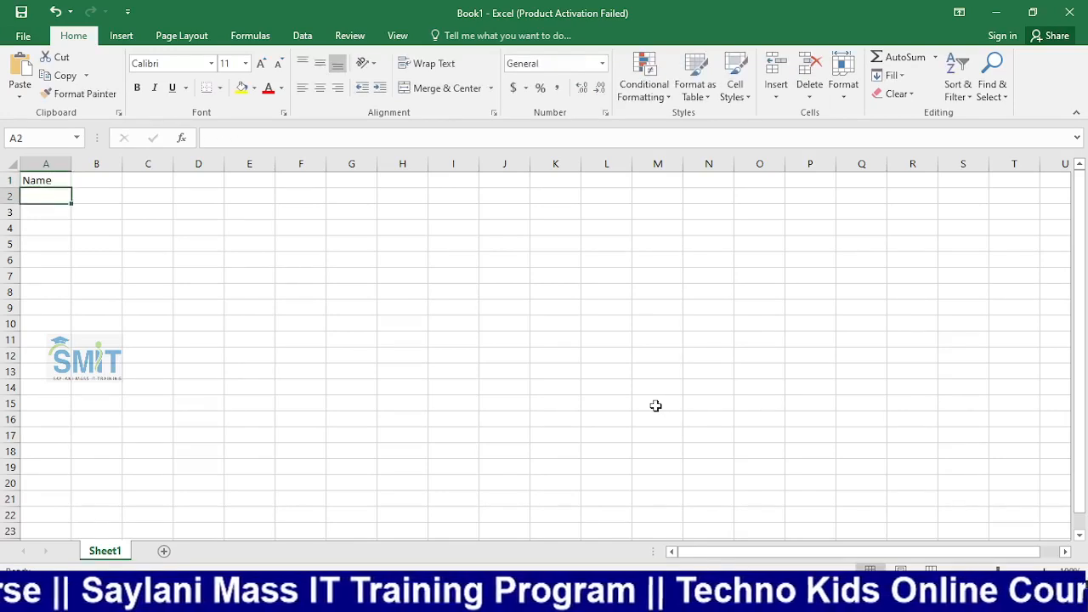
type("ali")
key("Return")
type("zeeshan")
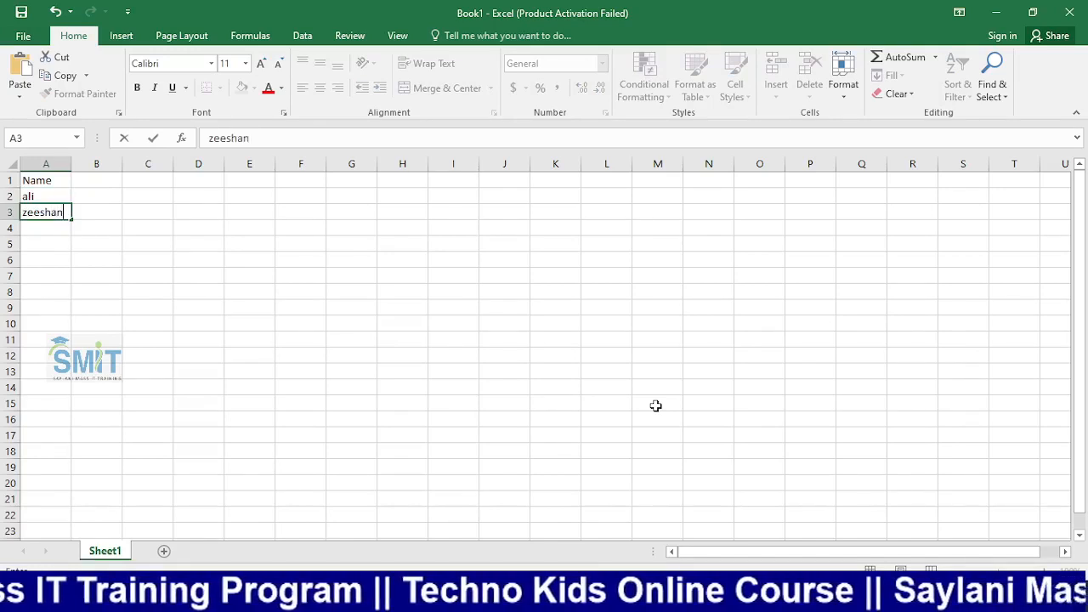
key("Return")
type("umer")
key("Return")
type("irfan")
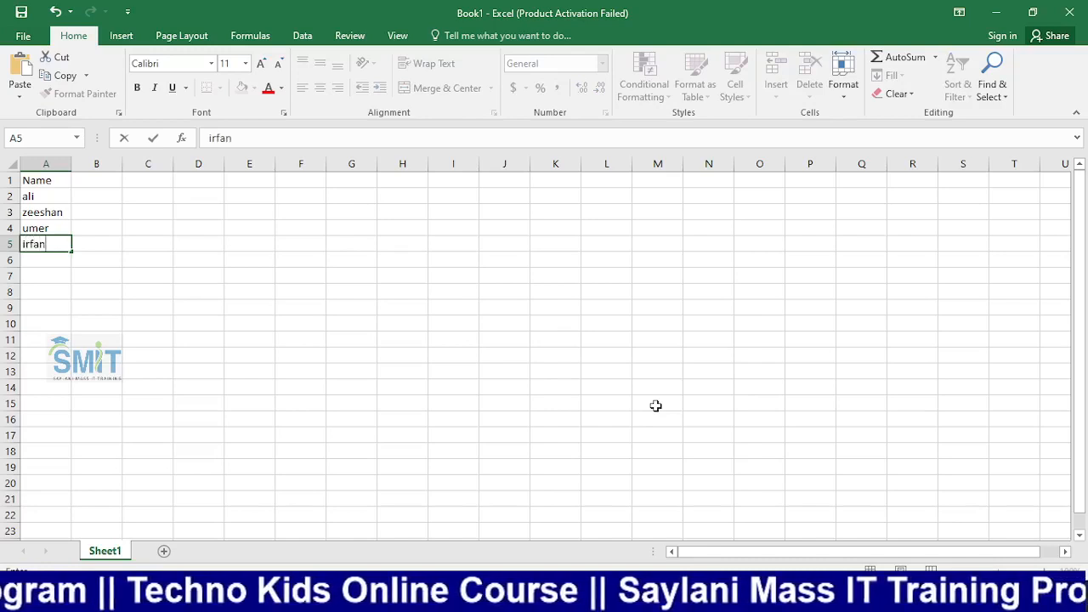
key("Return")
type("hadi")
key("Return")
type("raza")
key("Return")
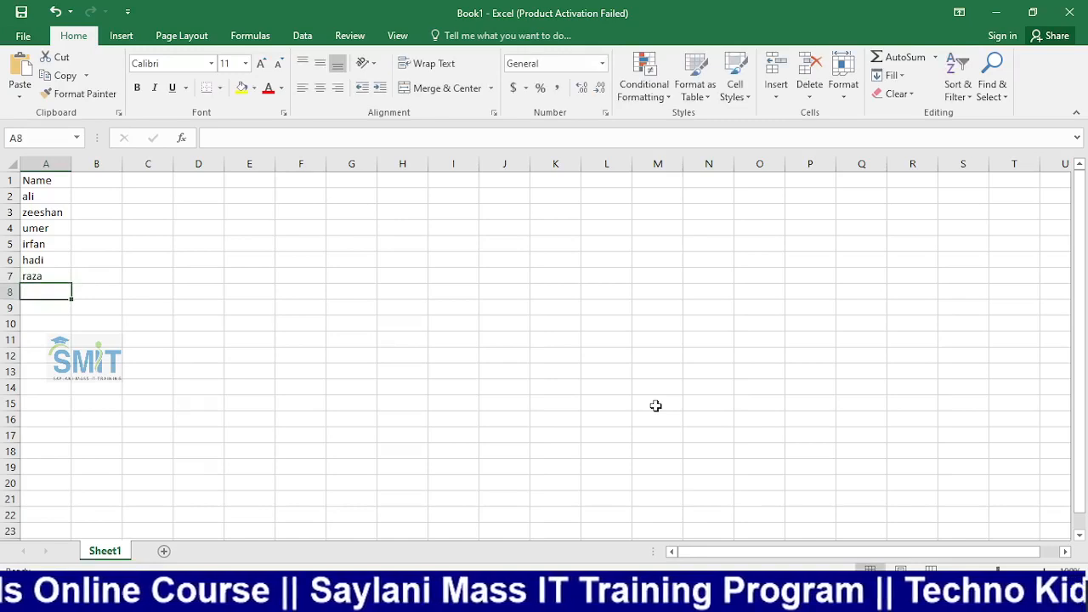
type("an")
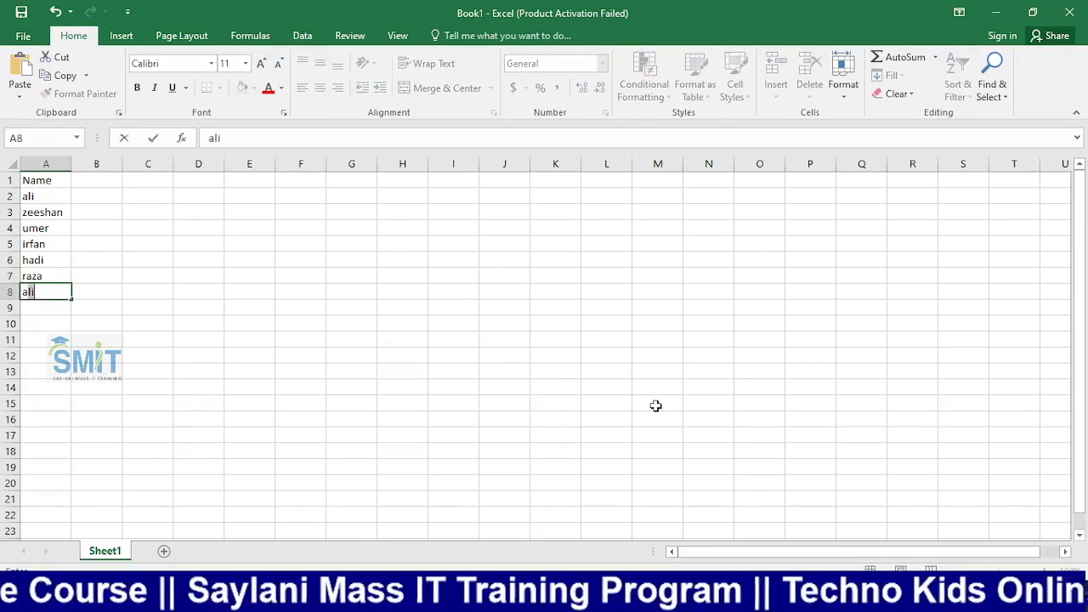
type("us")
key("Return")
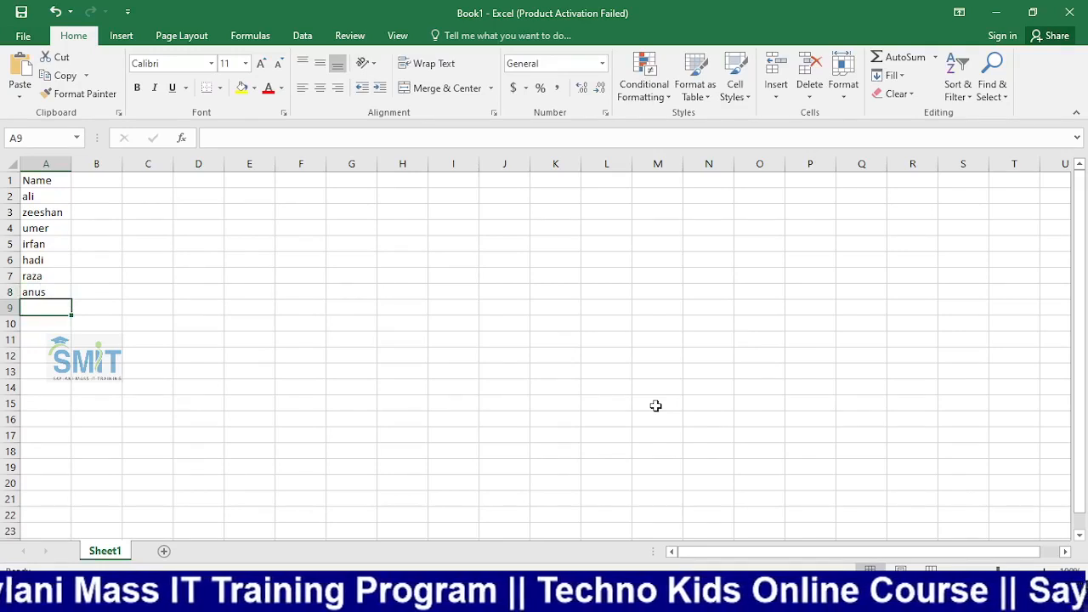
Add saad, mohsin, zohad, anny and noor in A9:A13
type("saad")
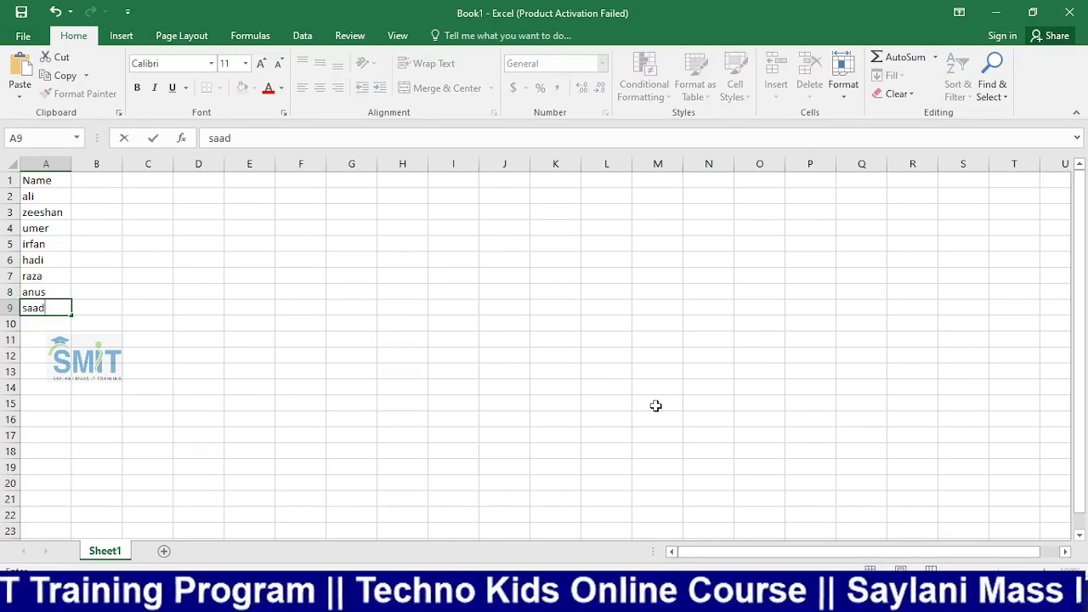
key("Return")
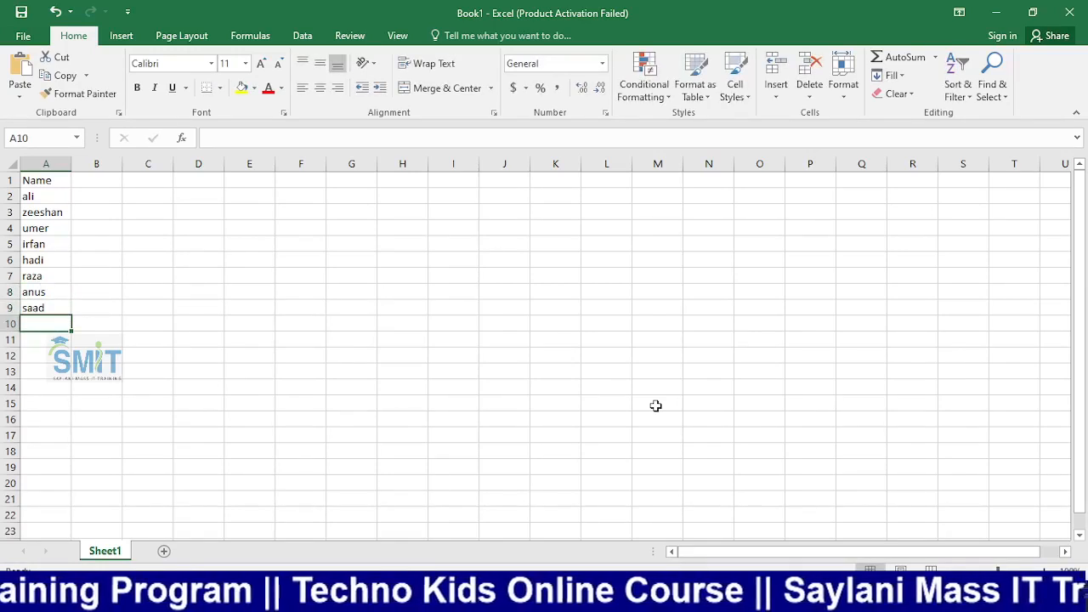
type("m")
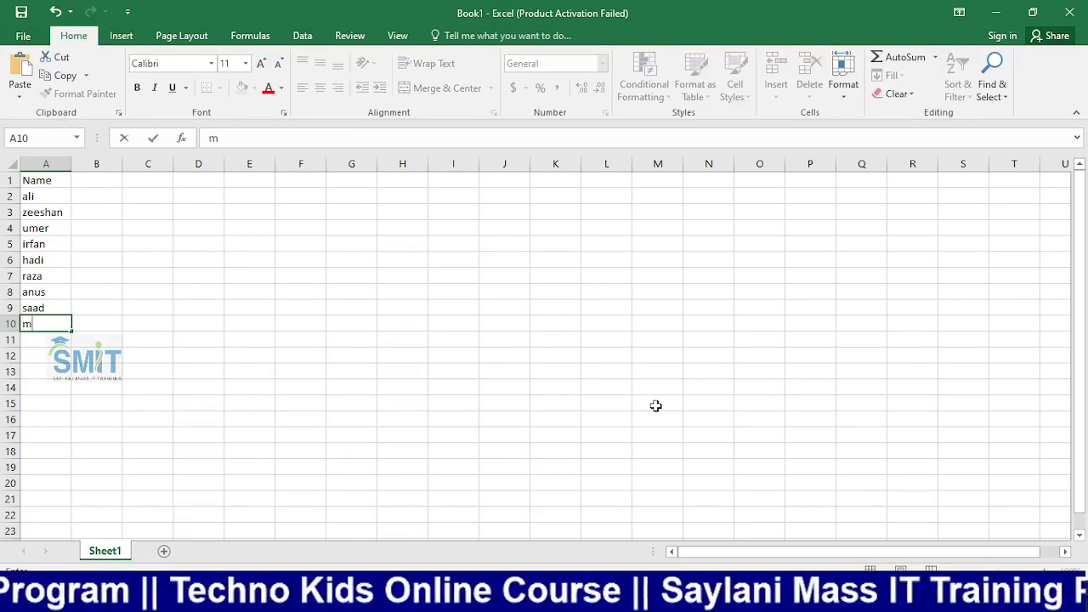
type("ohsin")
key("Return")
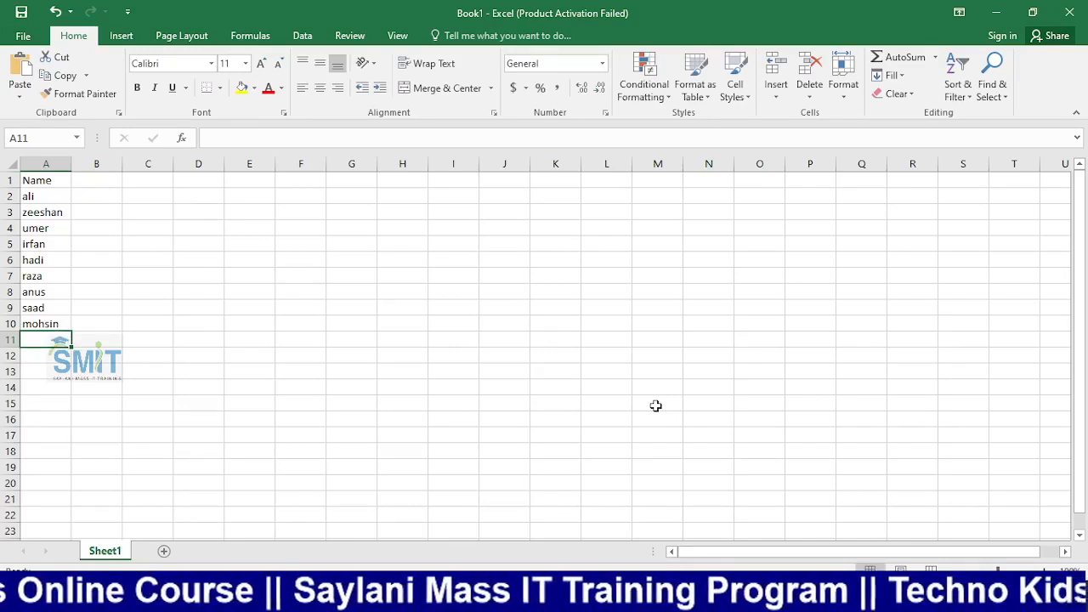
type("zohad")
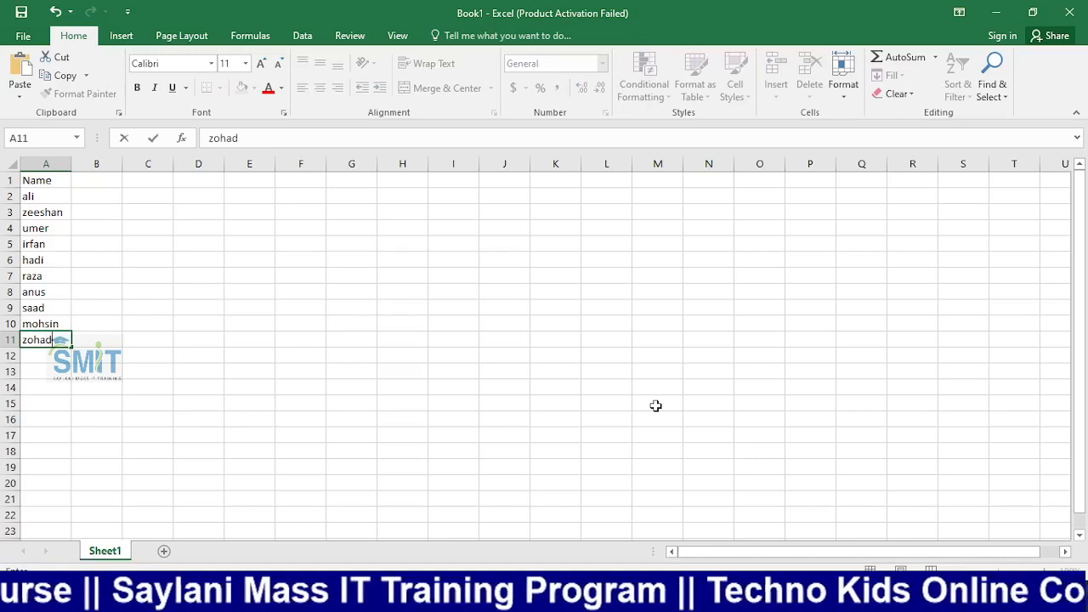
key("Return")
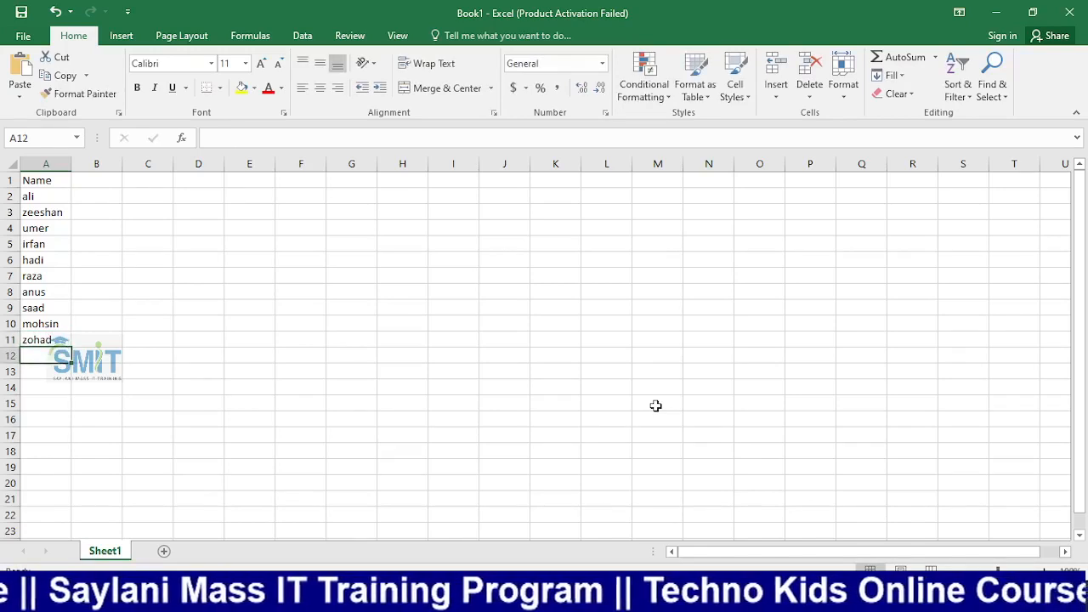
type("anny")
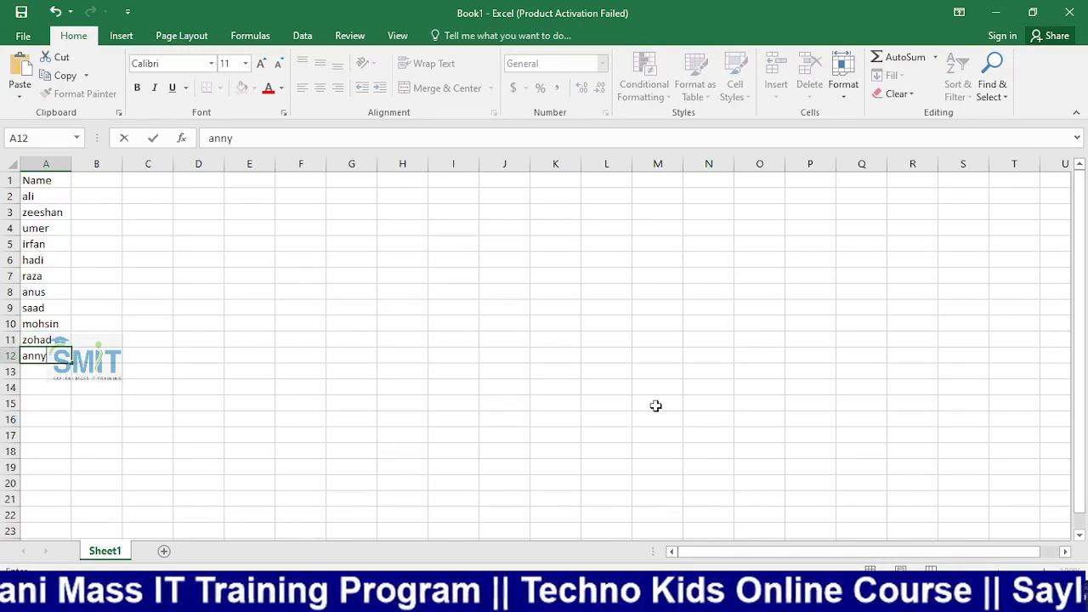
key("Return")
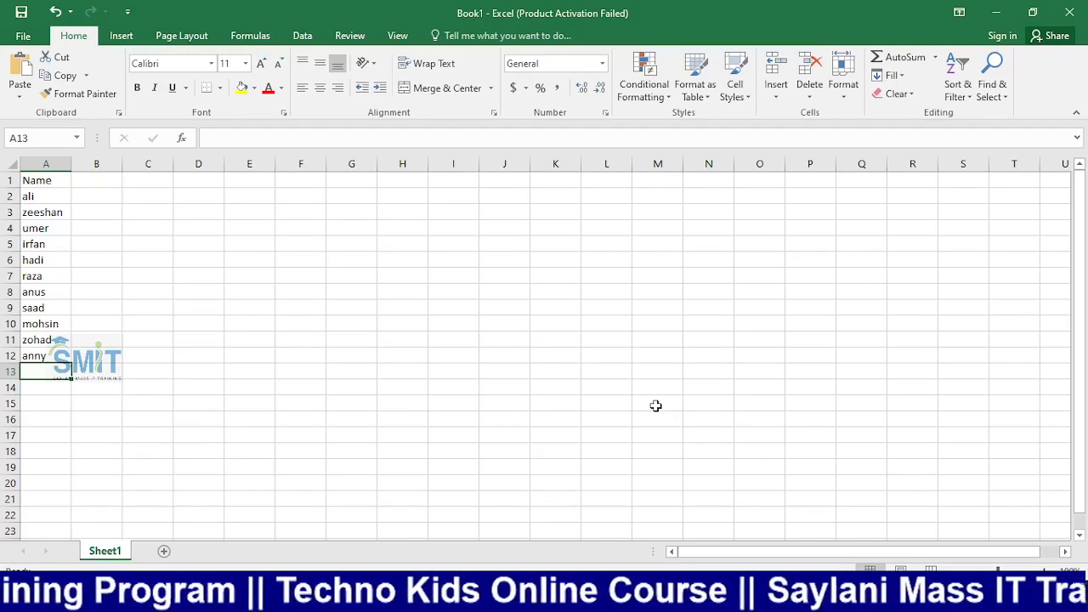
type("noor")
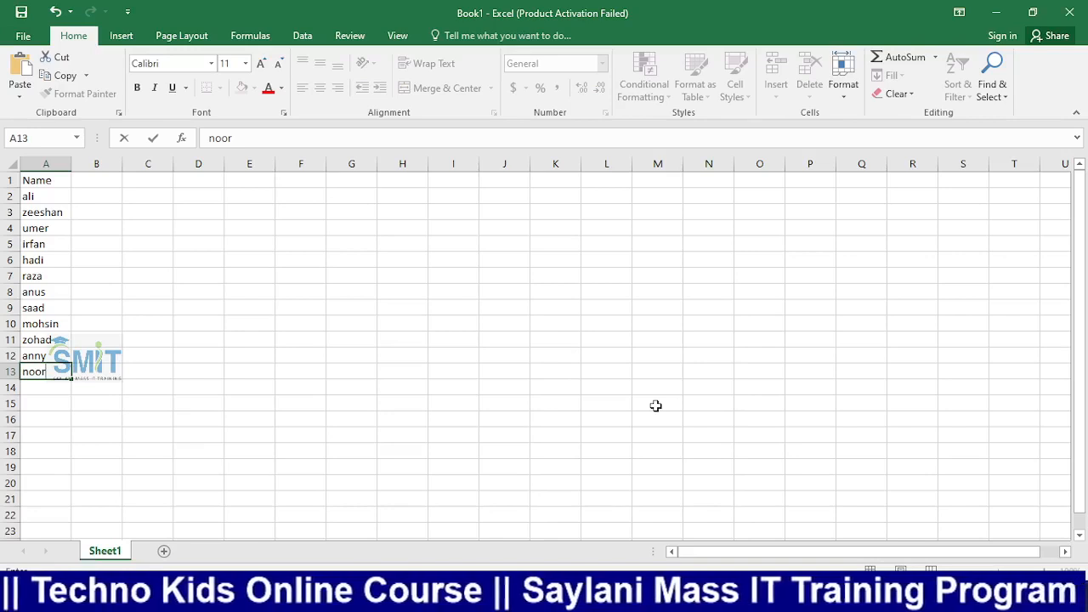
key("Return")
Erase the stray entry in A14 and start saving the workbook with Ctrl+S
type("ba")
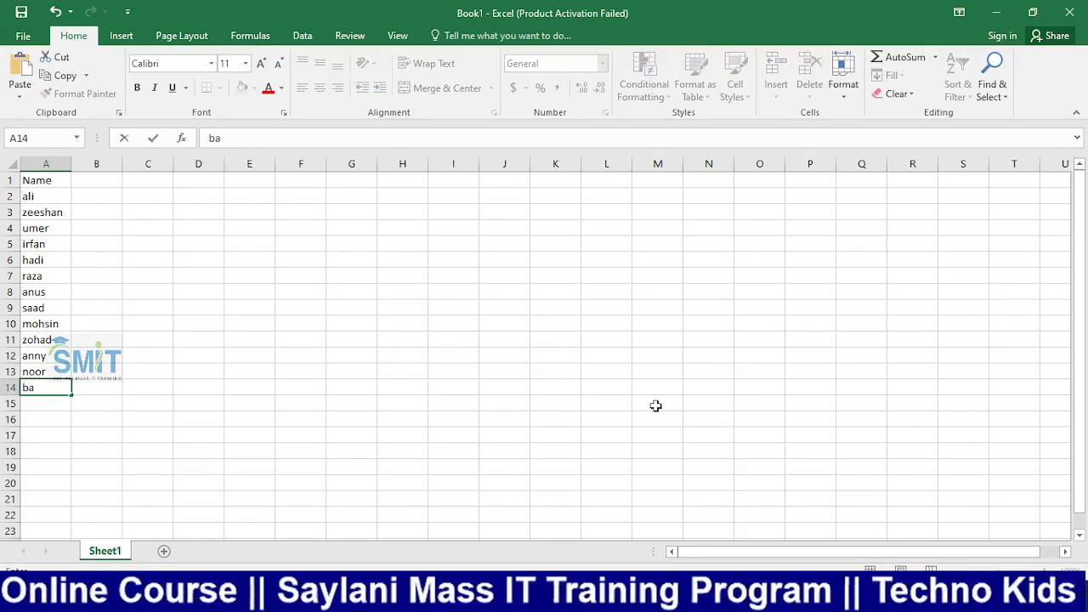
key("BackSpace")
key("BackSpace")
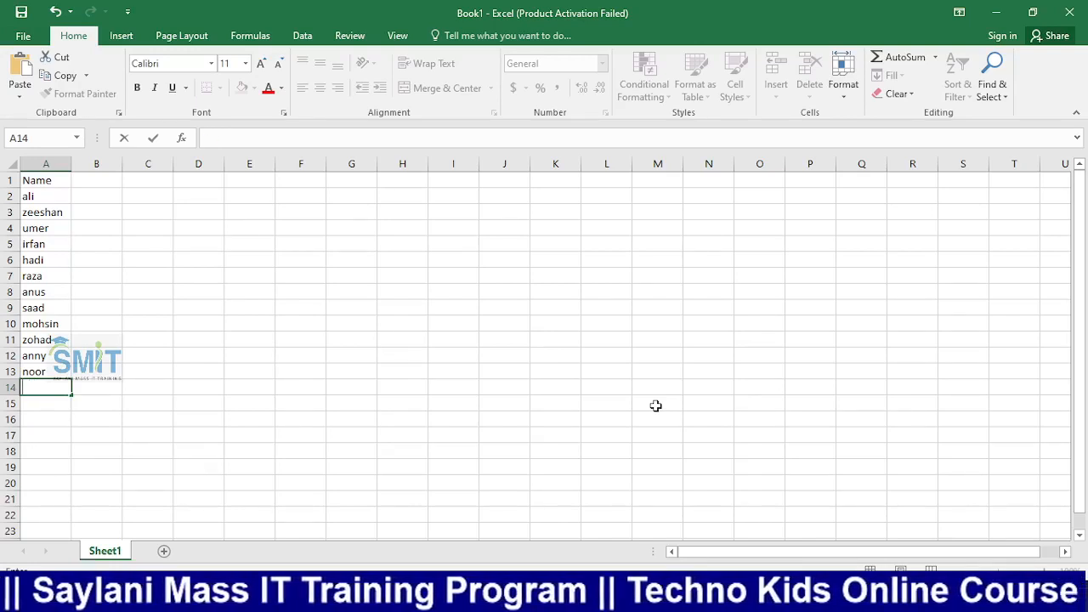
left_click_drag(51, 196, 48, 371)
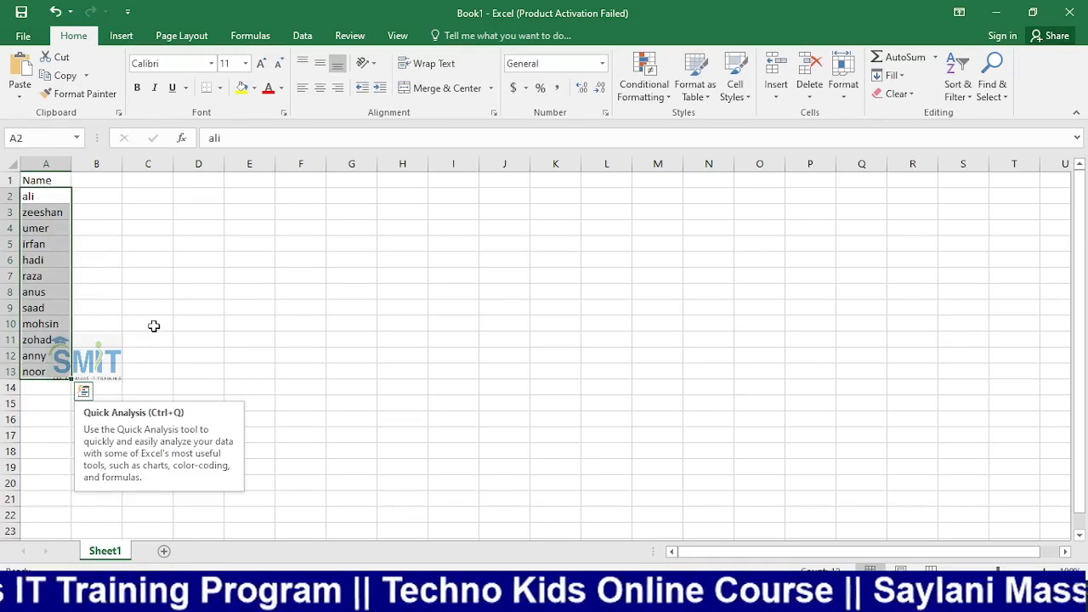
left_click(90, 241)
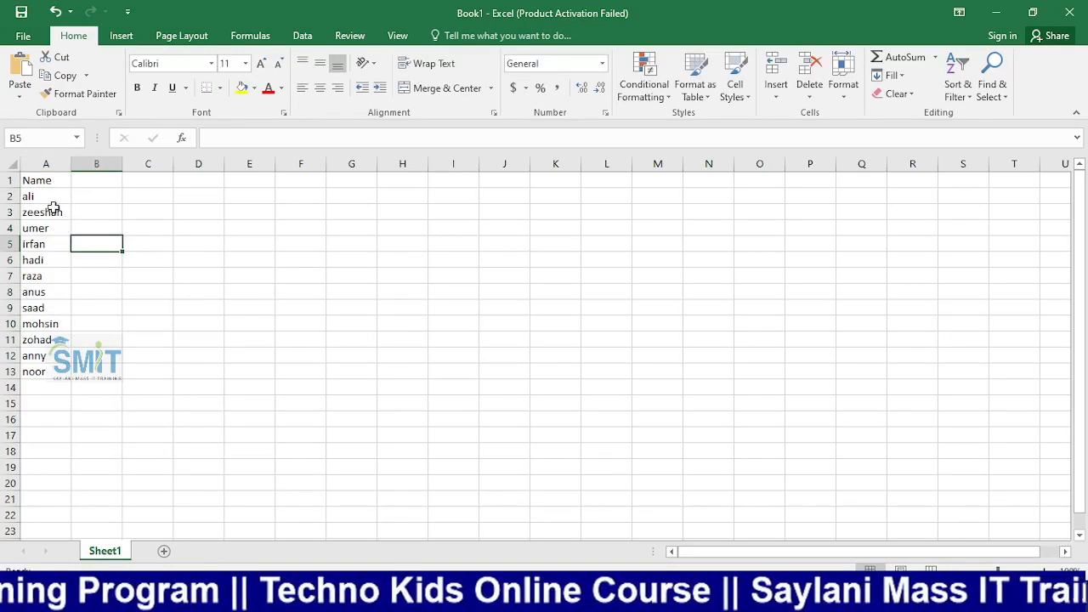
left_click(99, 211)
key("ctrl+s")
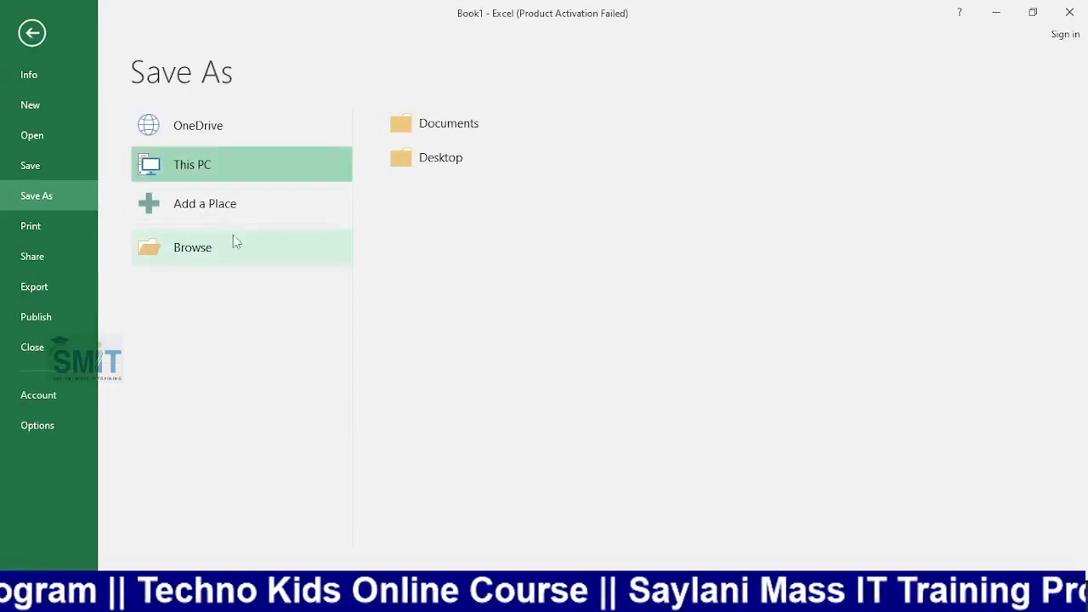
Save the workbook as Book1 on the Desktop, then close Excel and Word without saving Document1
left_click(430, 169)
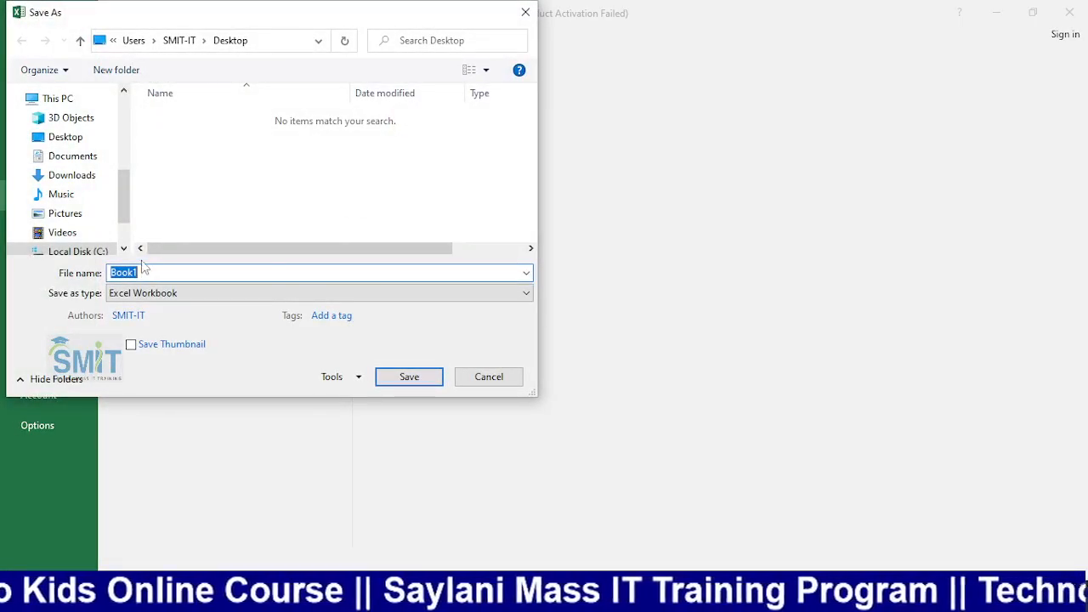
left_click(406, 377)
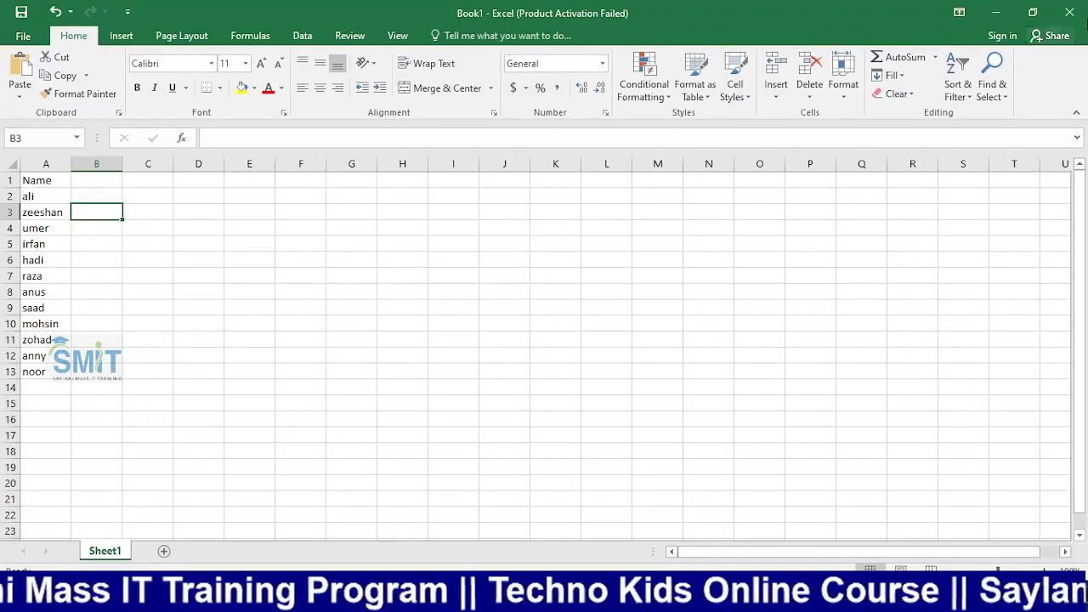
left_click(1084, 12)
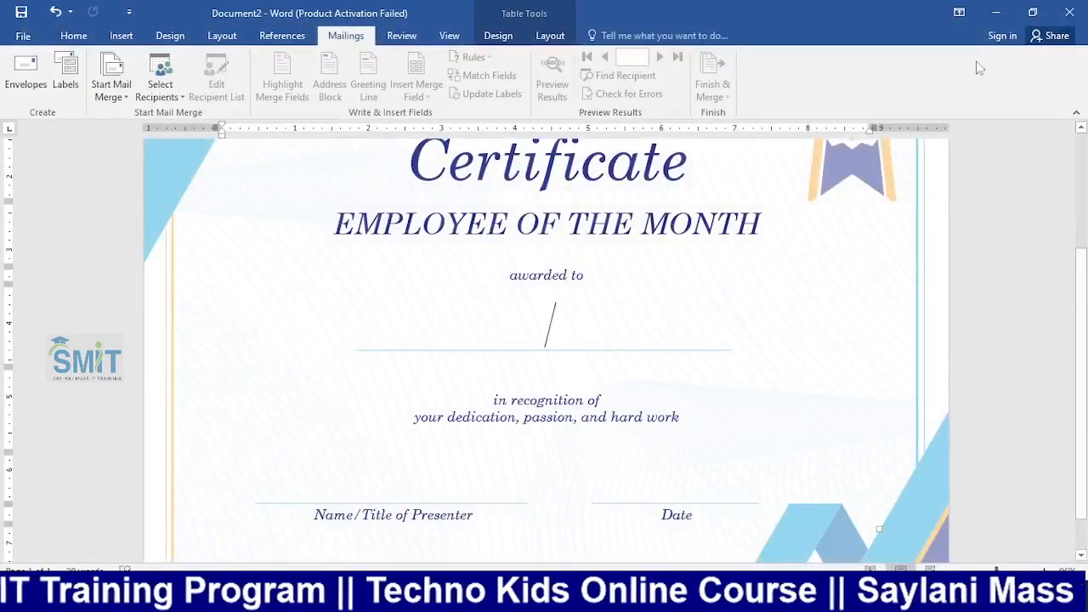
left_click(993, 11)
left_click(1069, 12)
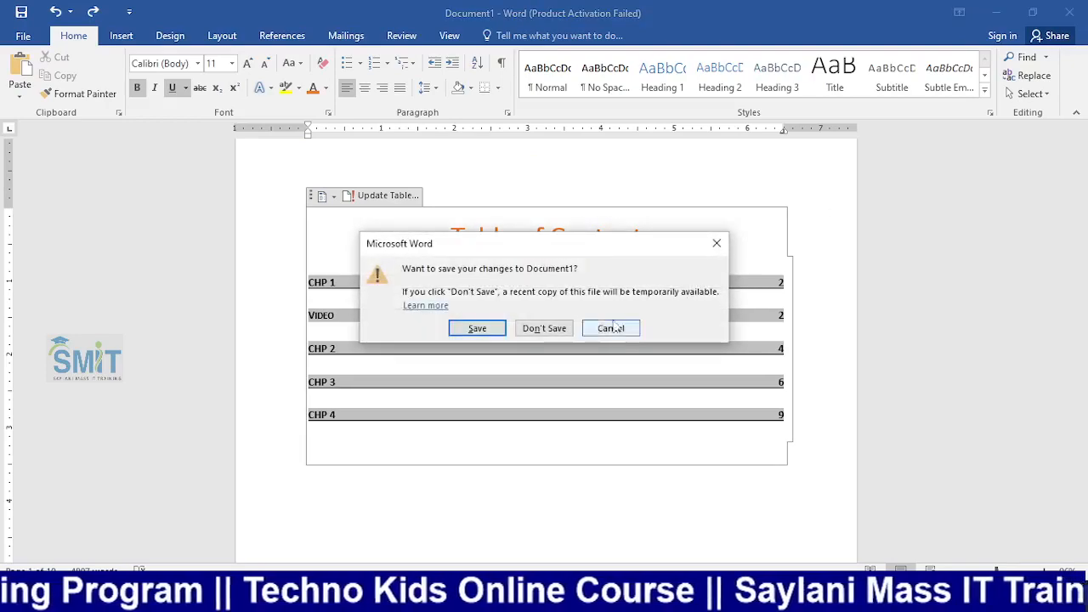
left_click(544, 328)
Reopen Book1 from the desktop and select cell A14 below noor
left_click(992, 9)
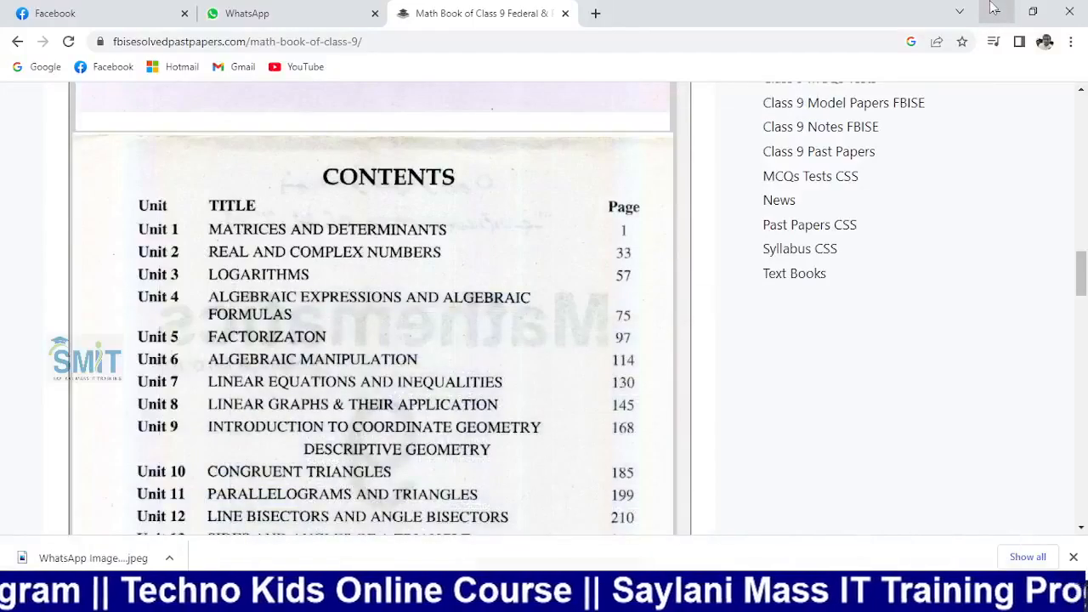
left_click(993, 8)
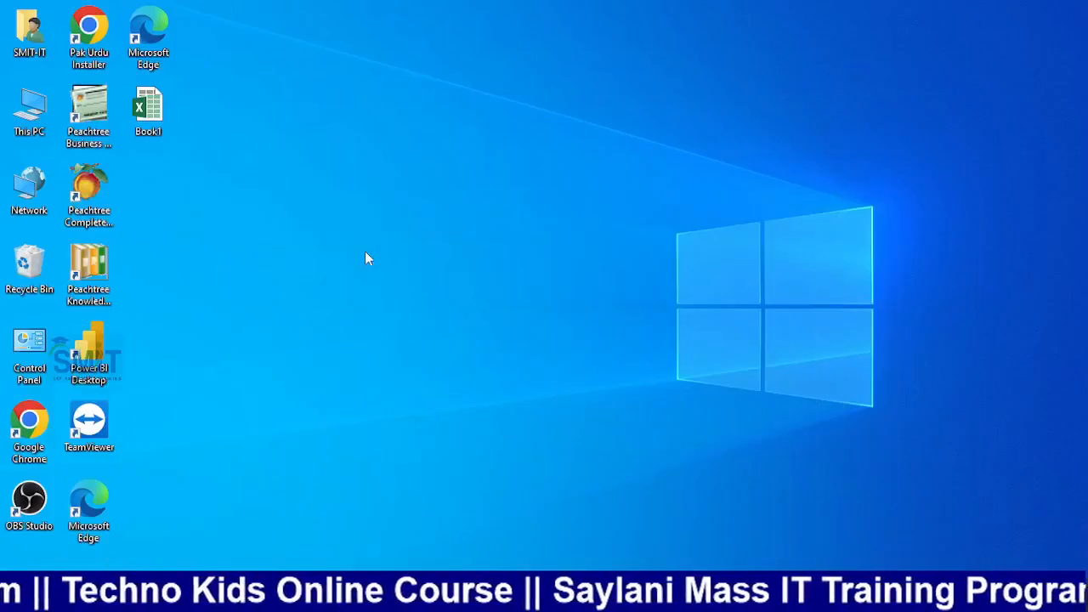
double_click(152, 110)
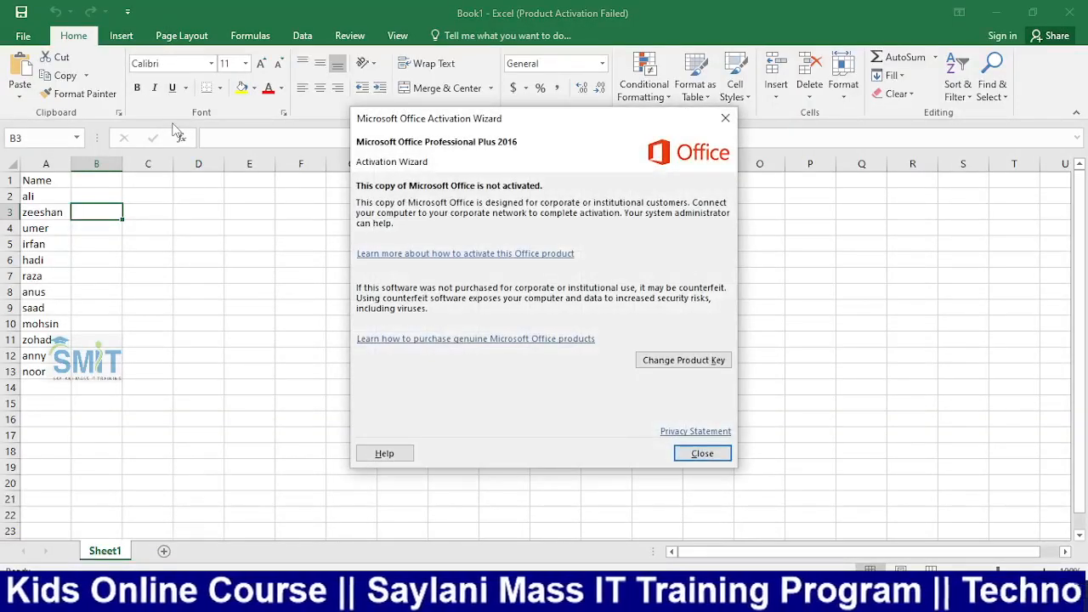
left_click(695, 454)
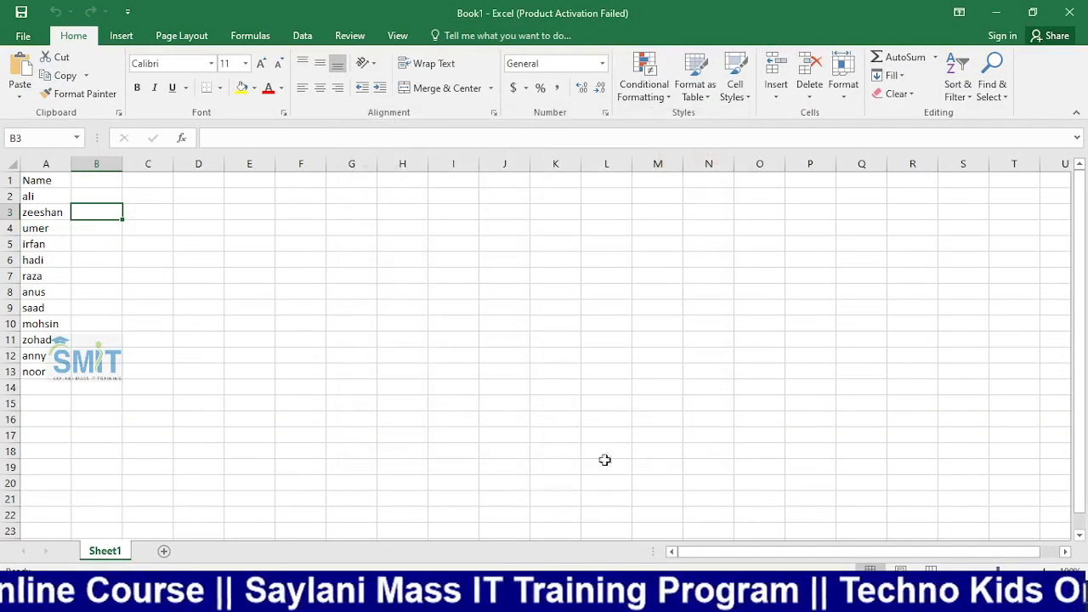
left_click(43, 385)
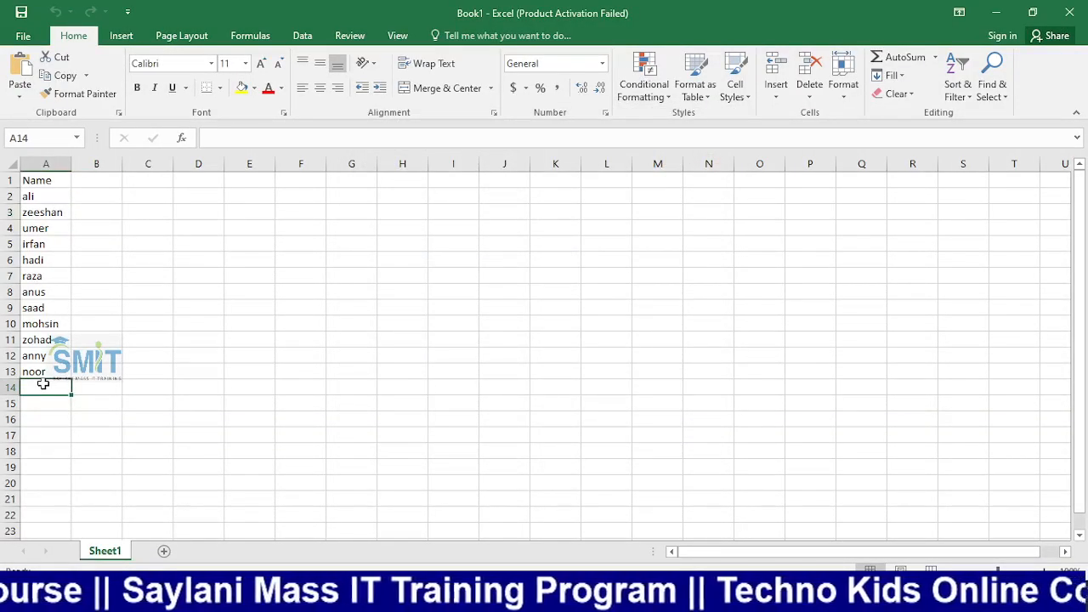
Add bismah, javeria, ammara, saira and hira below noor in column A
type("bism")
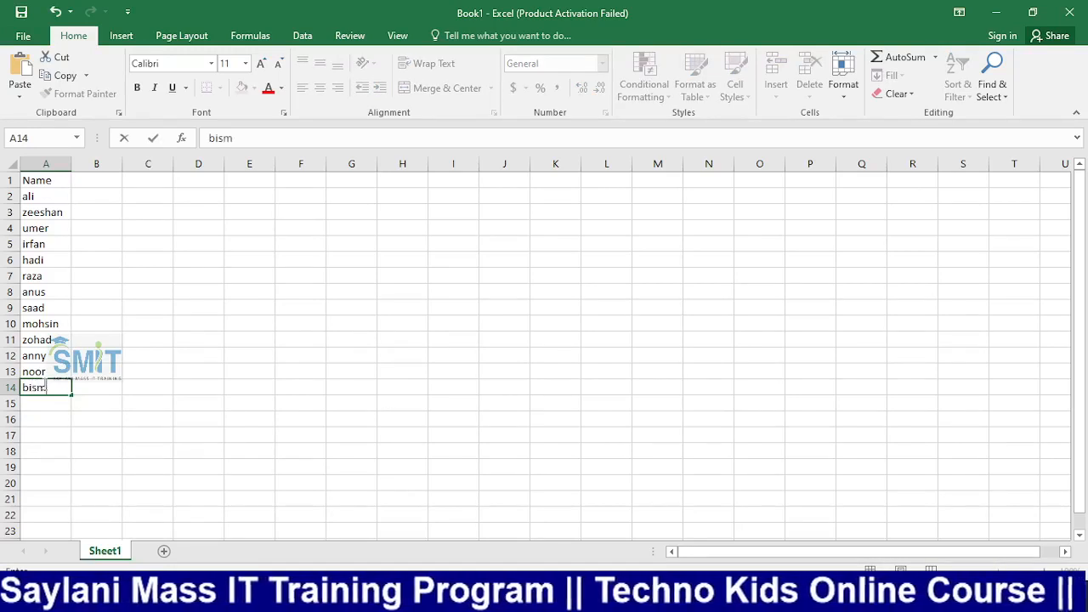
type("ah")
key("Return")
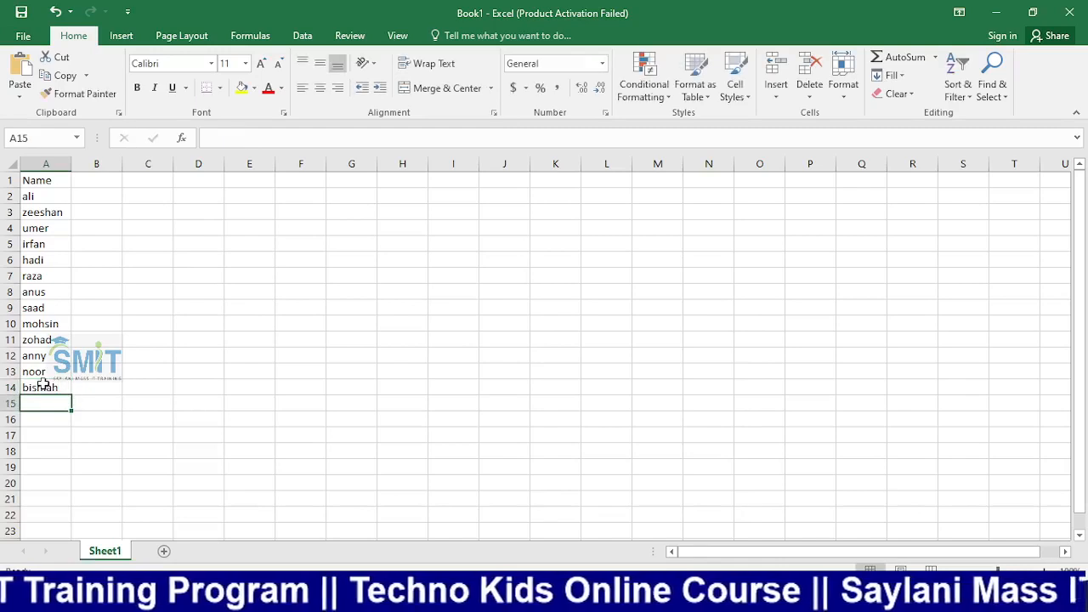
type("ja")
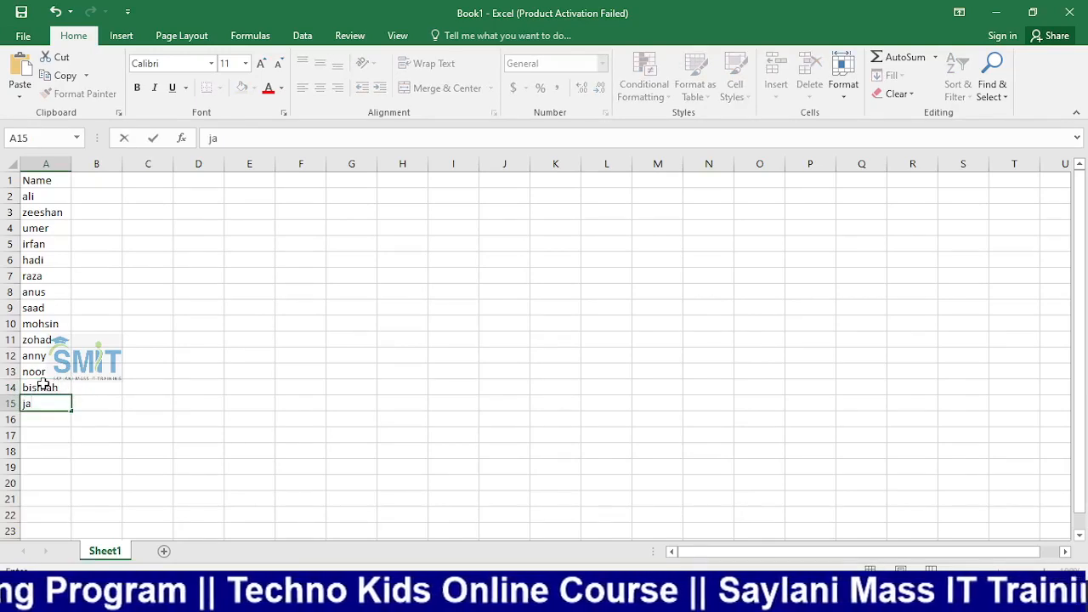
type("ver")
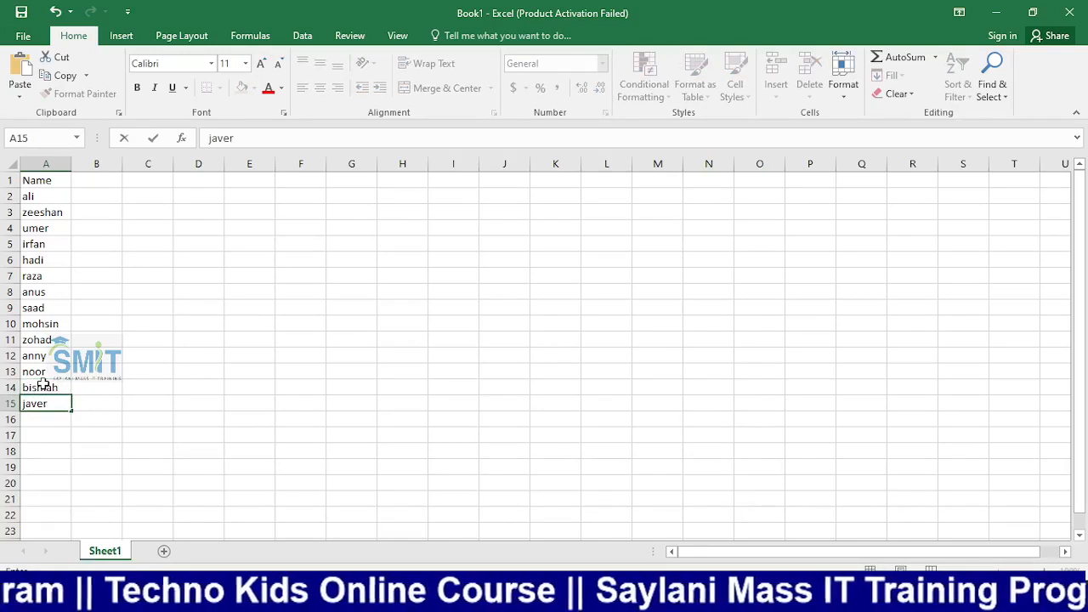
type("ia")
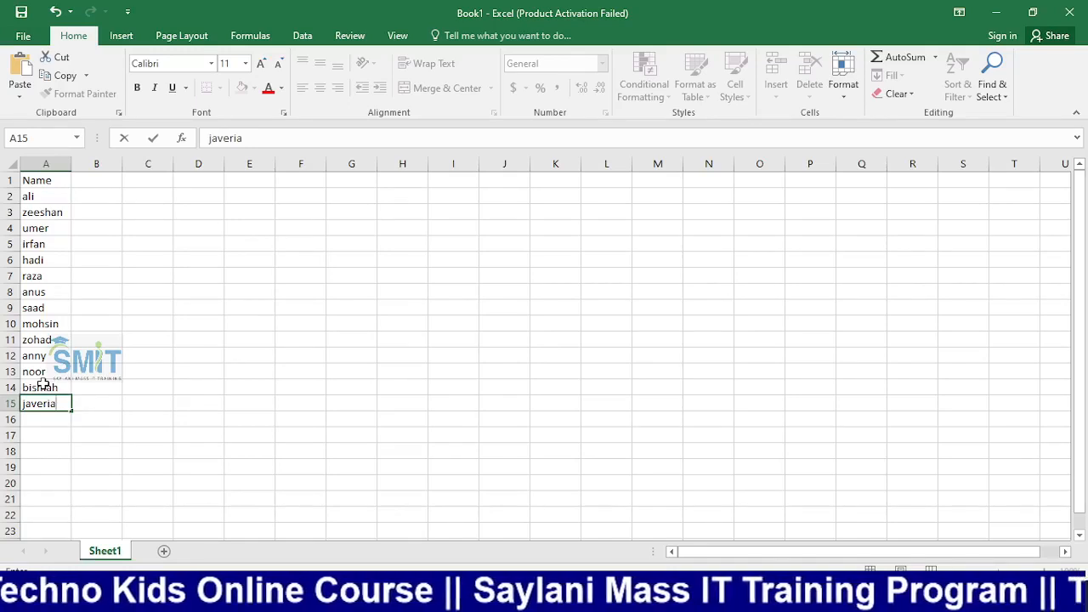
key("Return")
type("a")
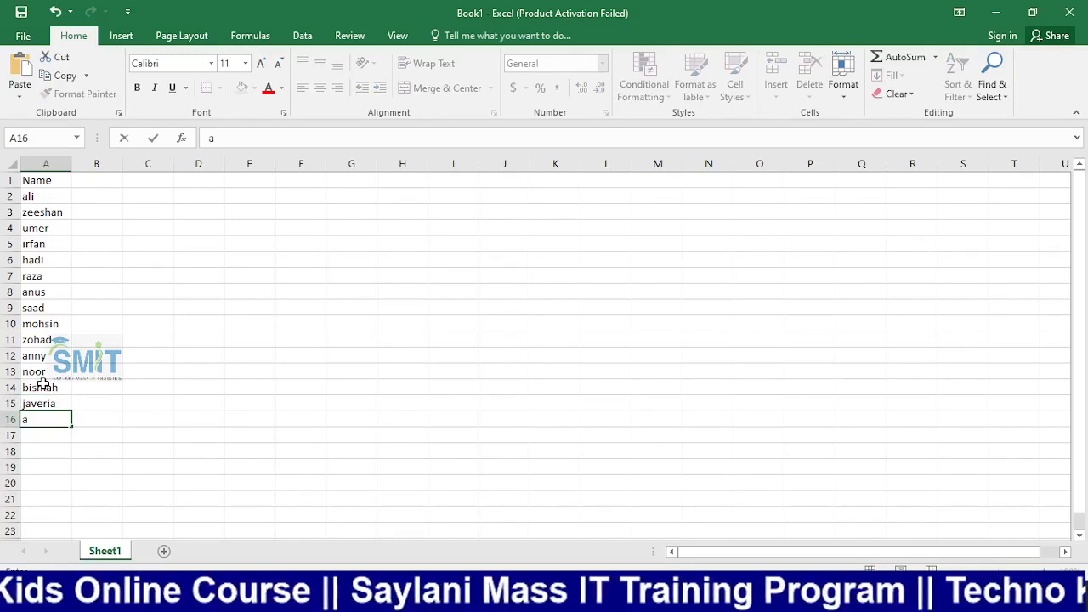
type("mmara")
key("Return")
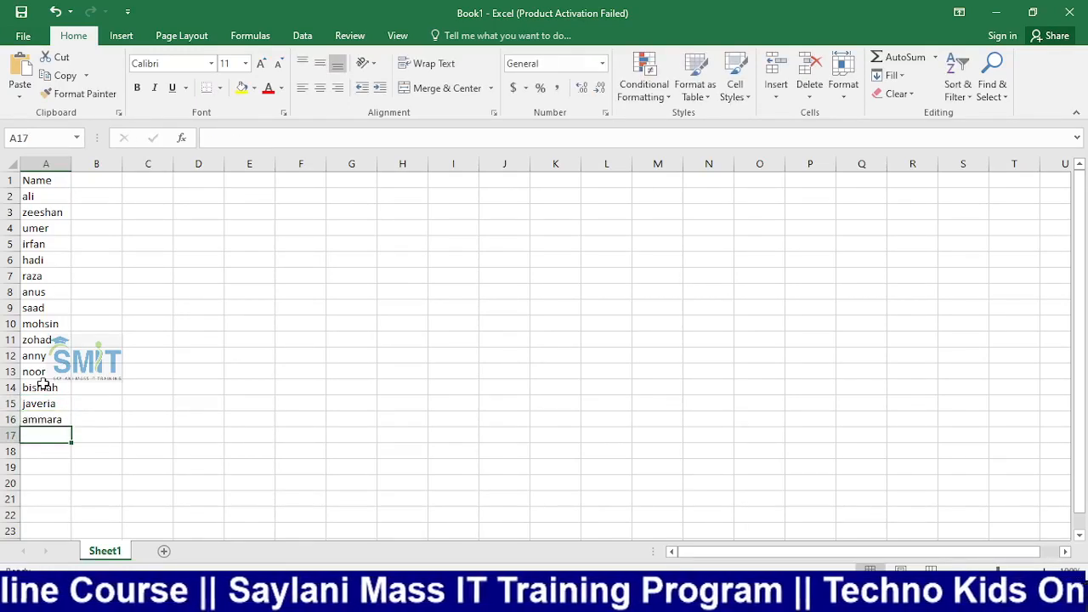
type("saira")
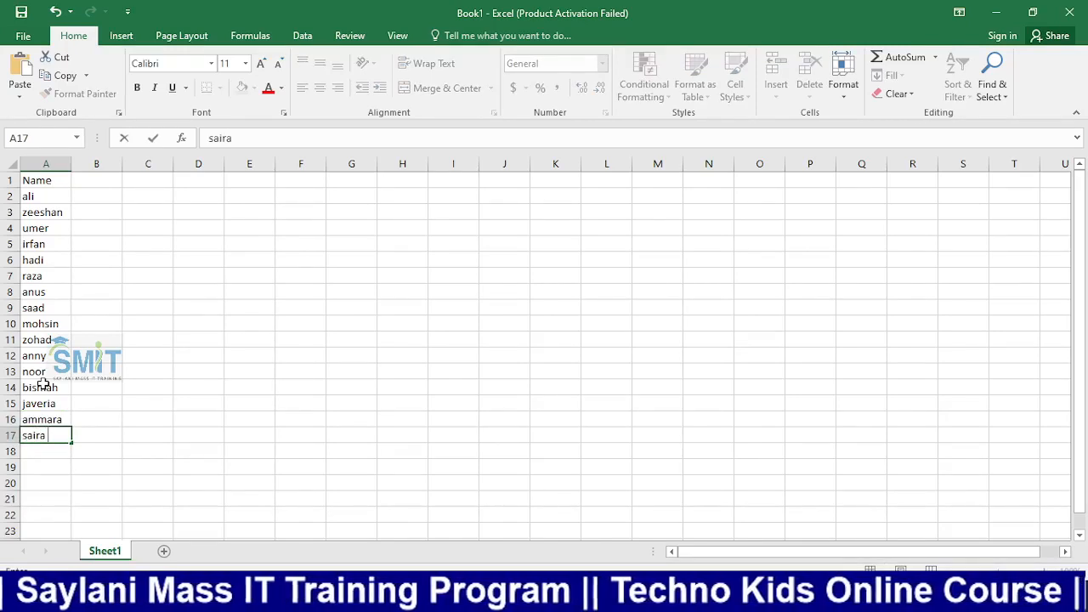
key("Return")
type("hira")
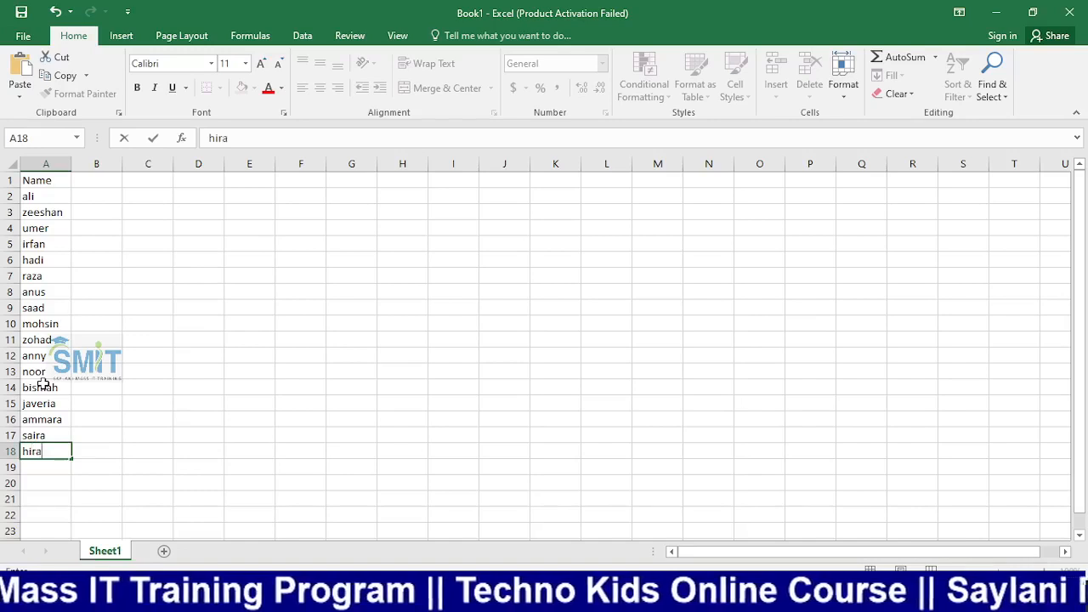
key("Return")
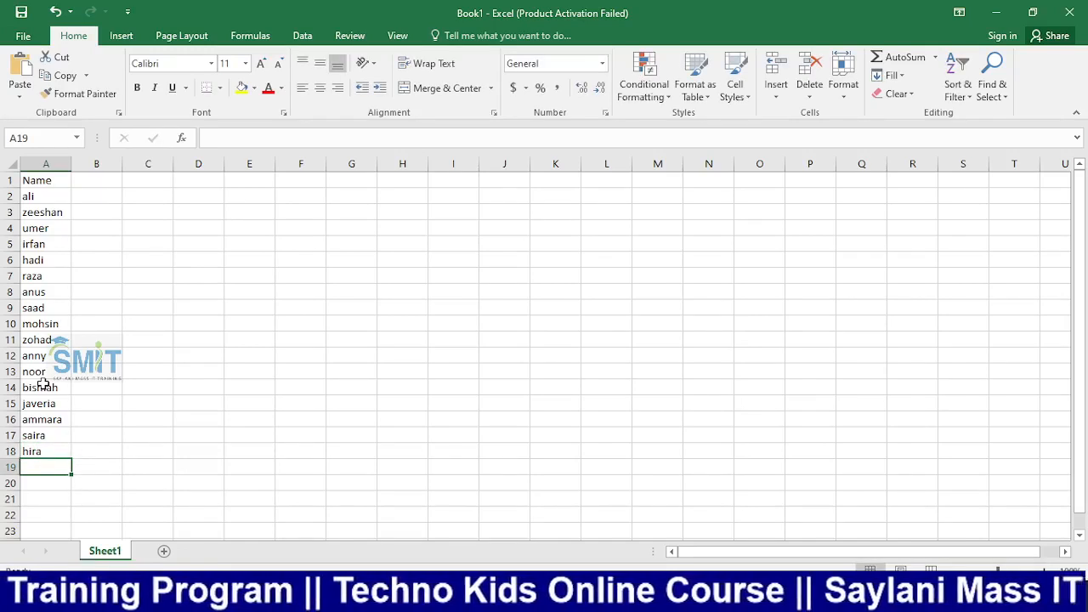
Add hamza, dua, ayesha and adeen to finish the list, then close Excel
type("hamza")
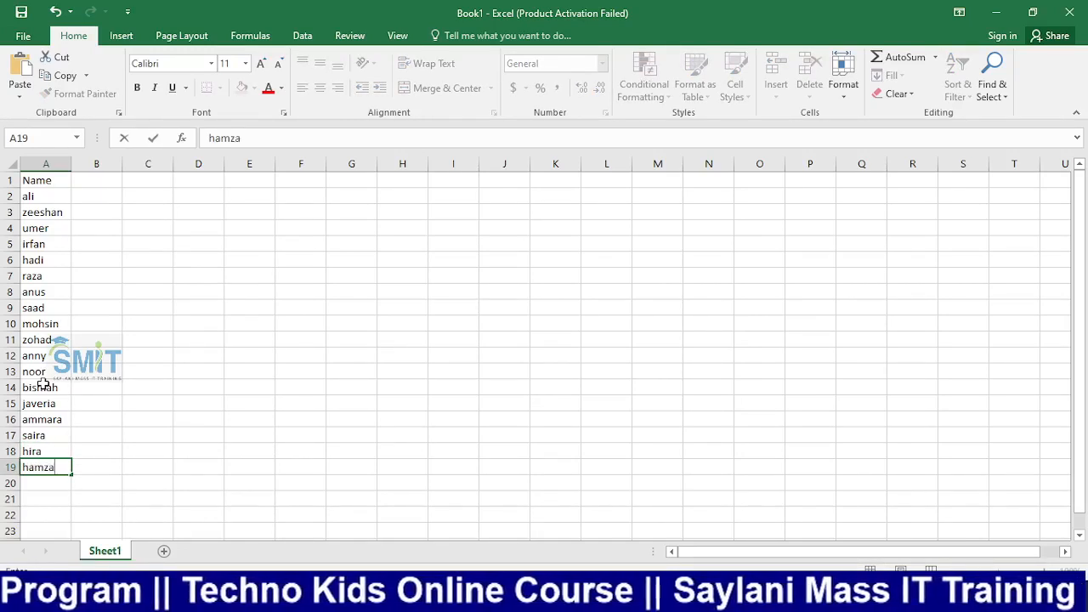
key("Return")
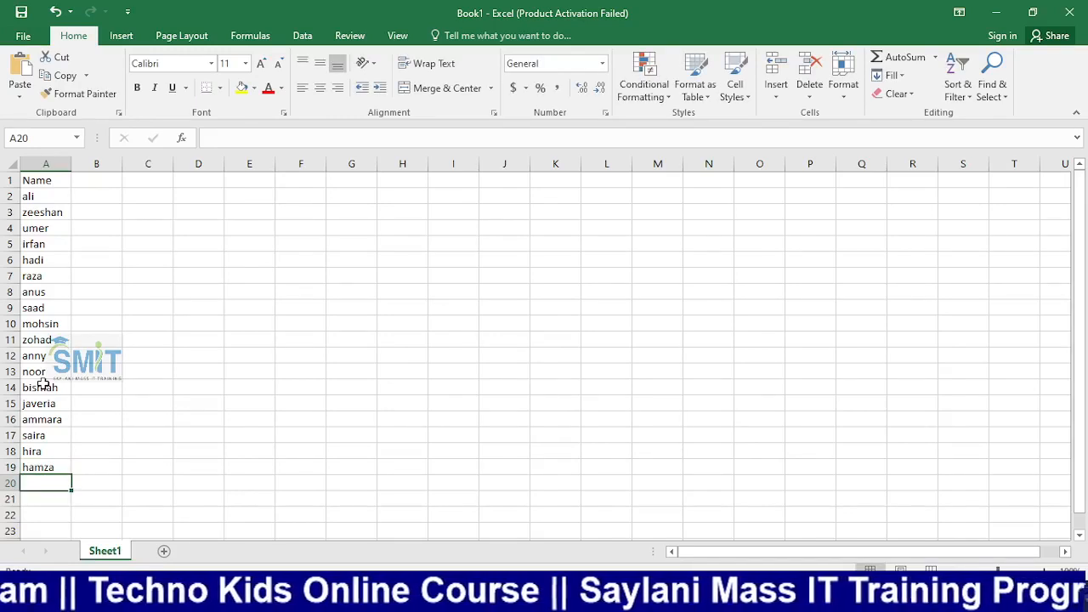
type("dua")
key("Return")
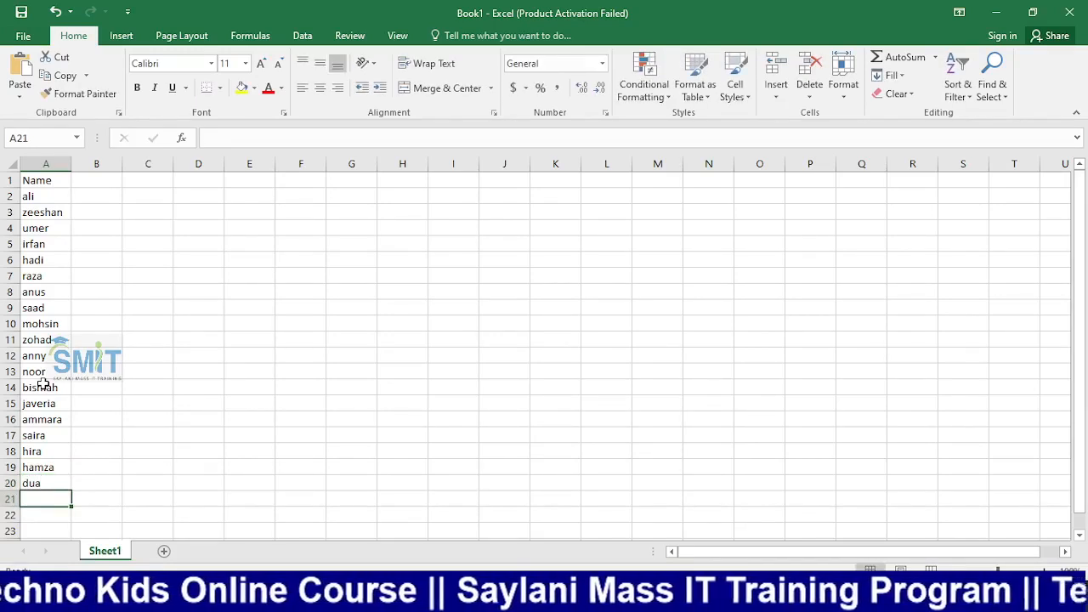
type("a")
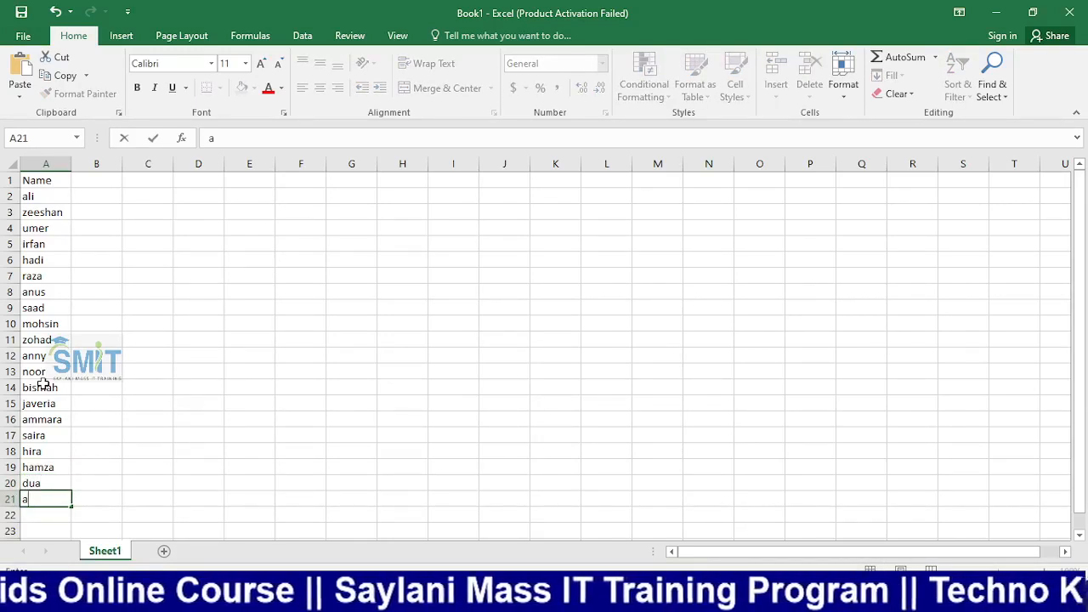
type("yesha")
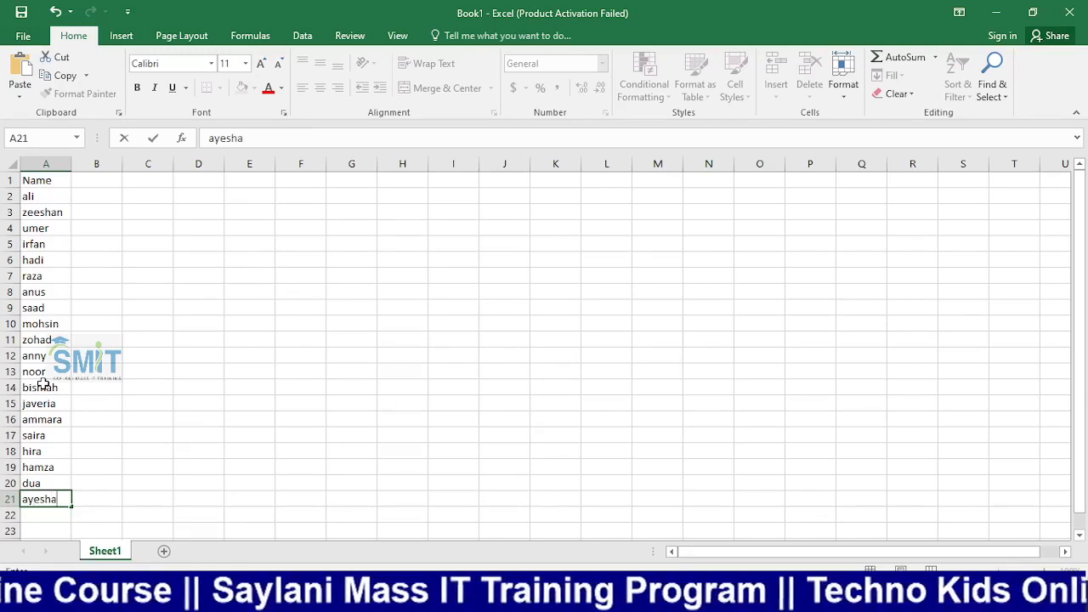
key("Return")
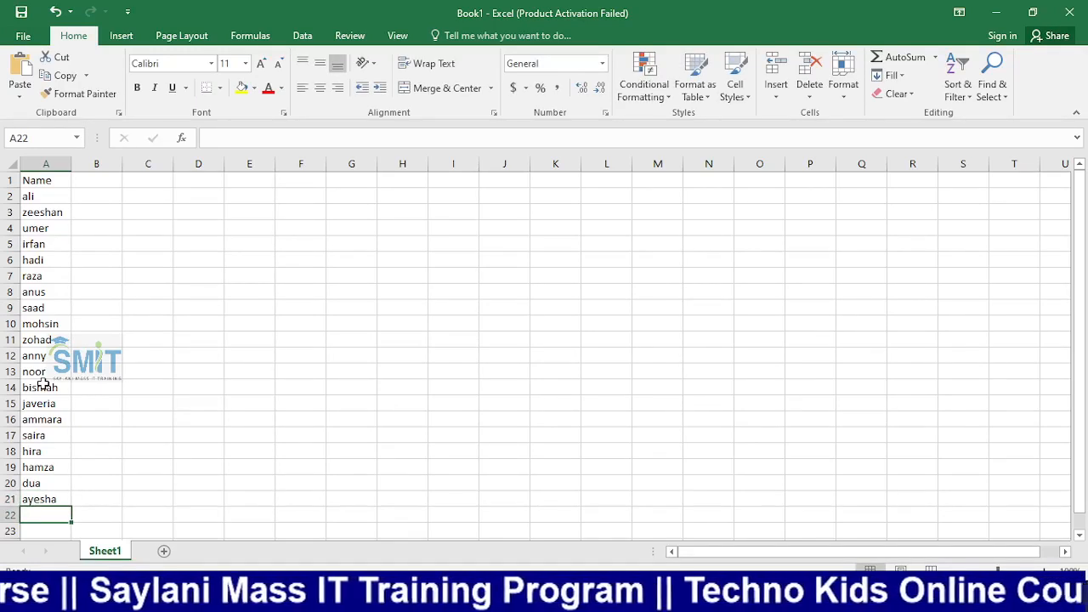
type("adeen")
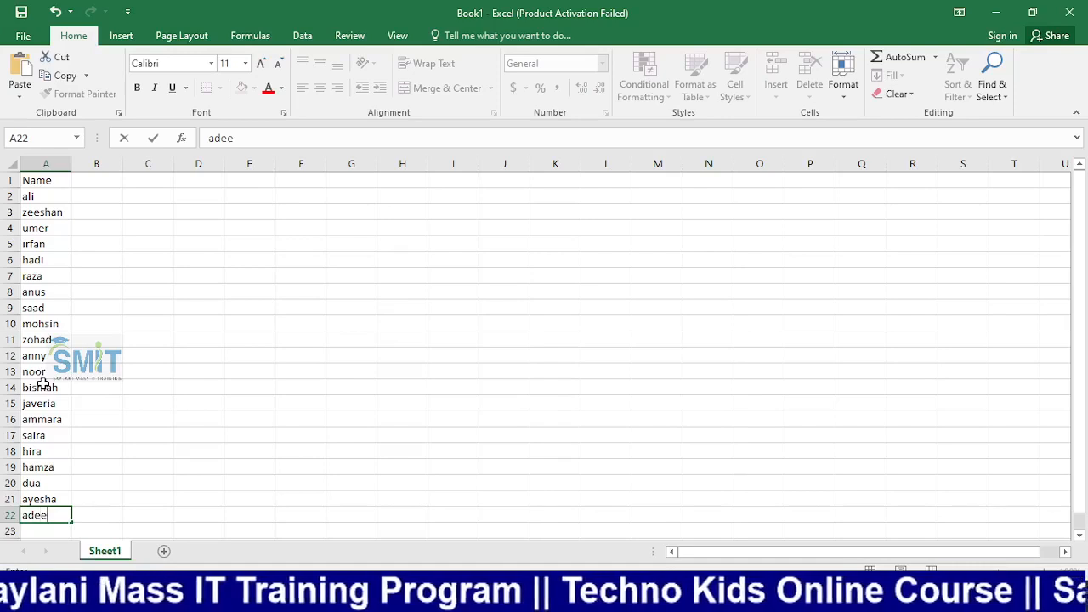
left_click(349, 454)
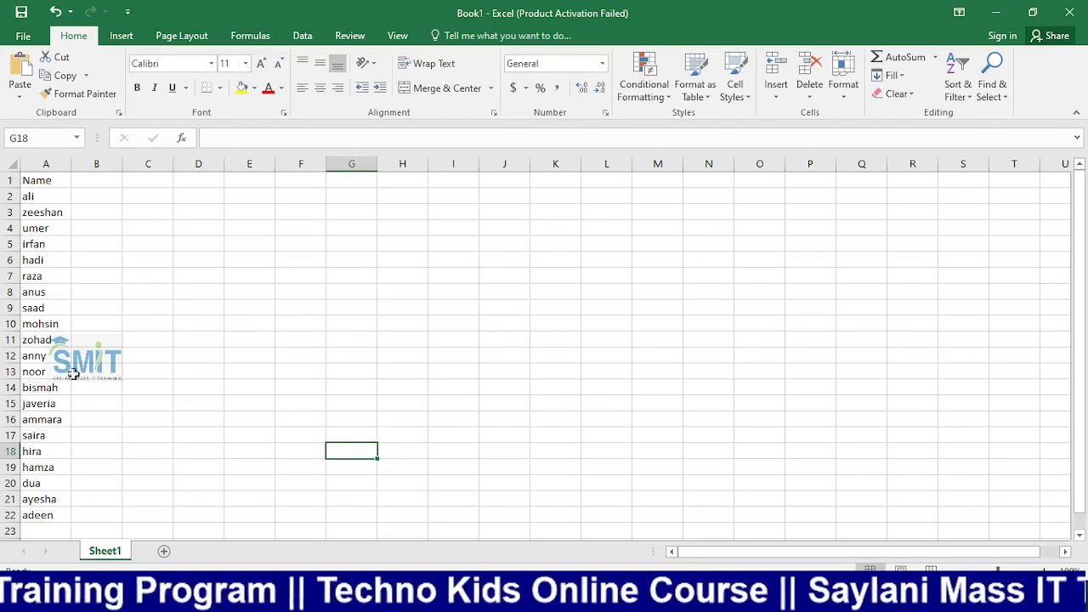
left_click(1068, 11)
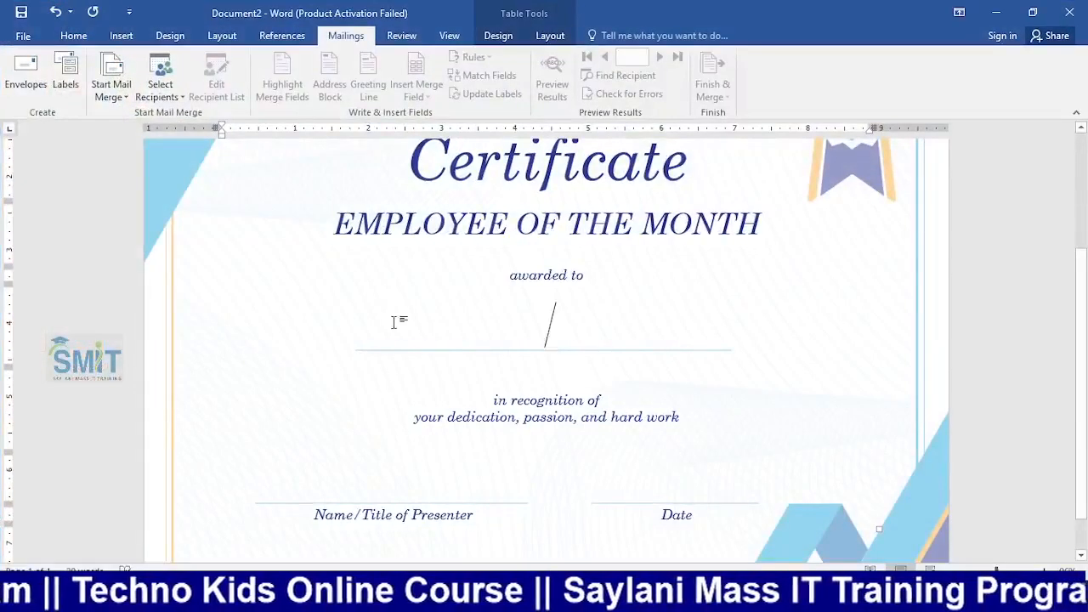
Choose Select Recipients > Use an Existing List on the Mailings tab
left_click(176, 99)
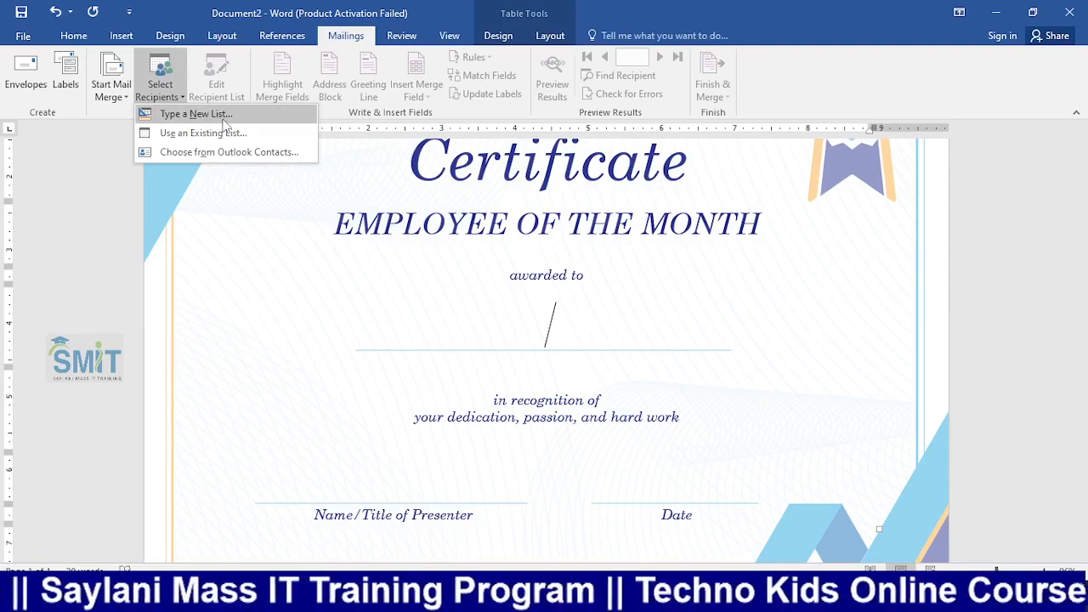
left_click(207, 134)
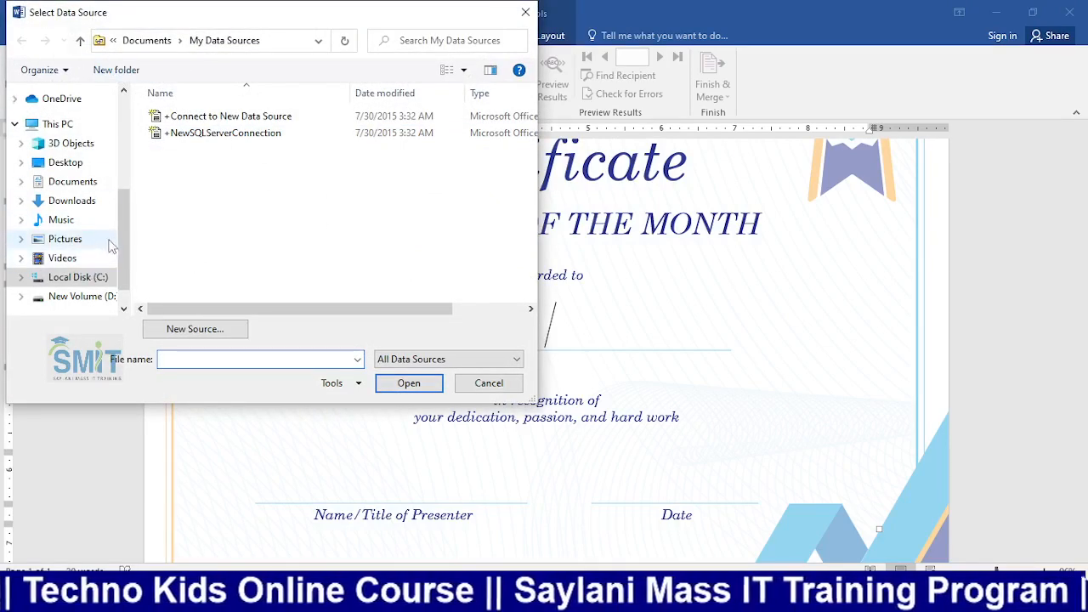
Attach Sheet1$ of Book1 from the Desktop as recipients and review the name list
left_click(68, 164)
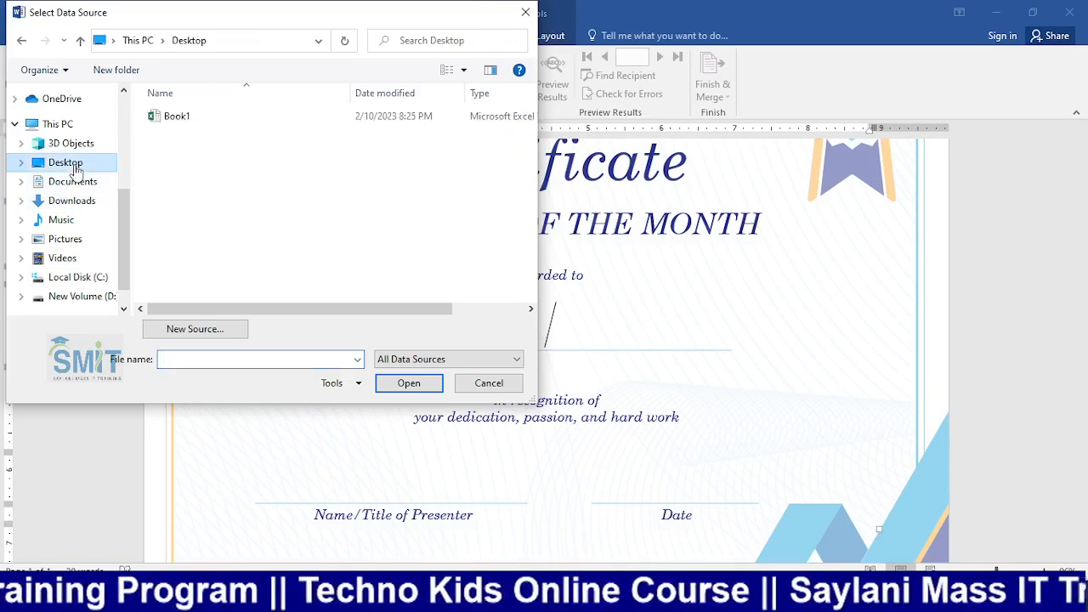
double_click(179, 119)
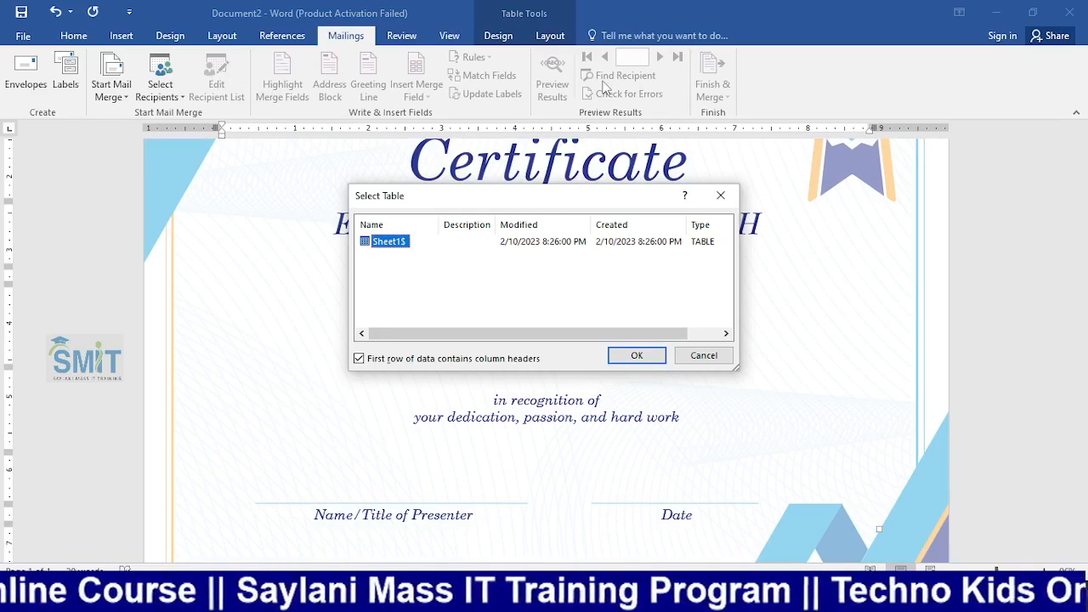
left_click(636, 355)
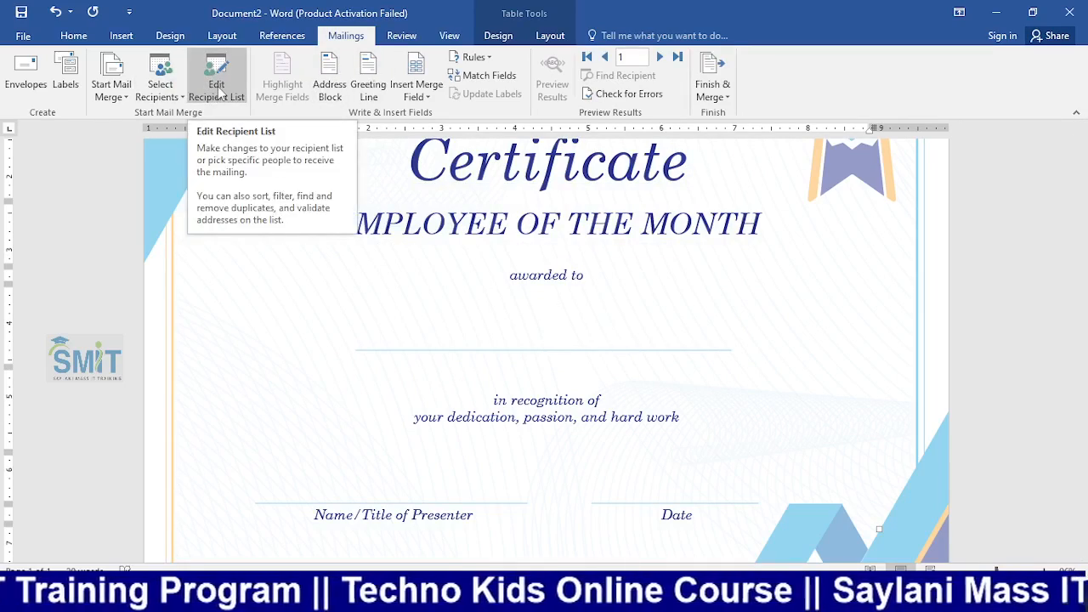
left_click(218, 91)
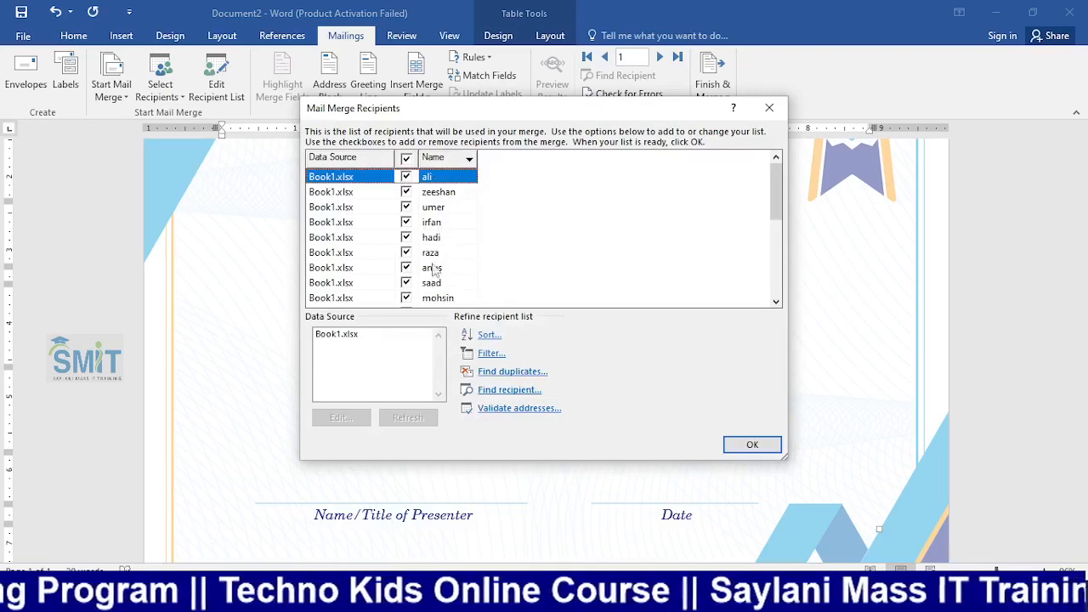
scroll(430, 266, "down", 5)
scroll(430, 266, "up", 5)
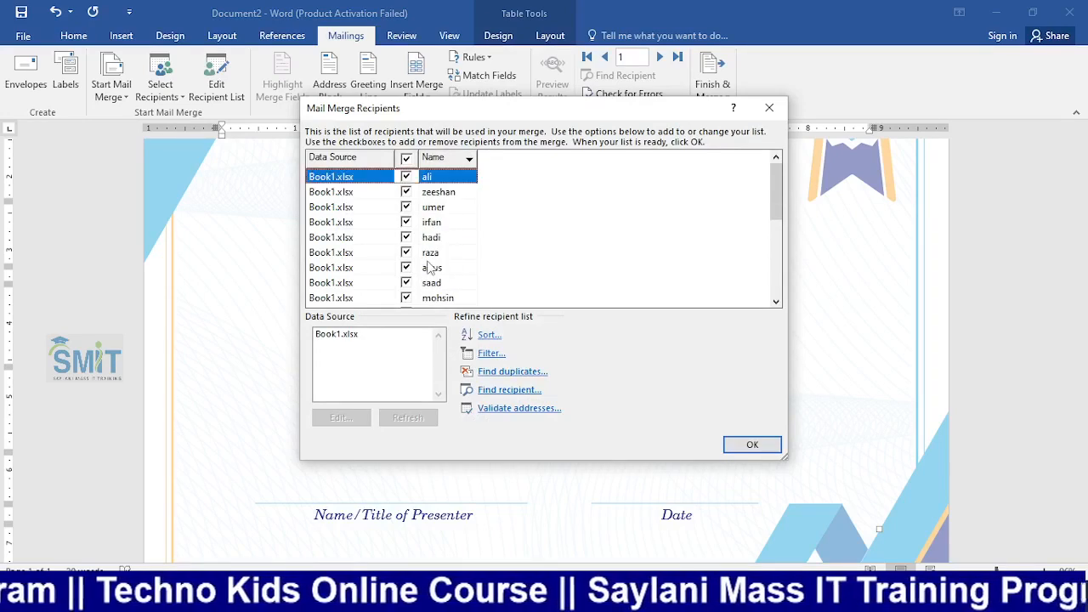
left_click(744, 448)
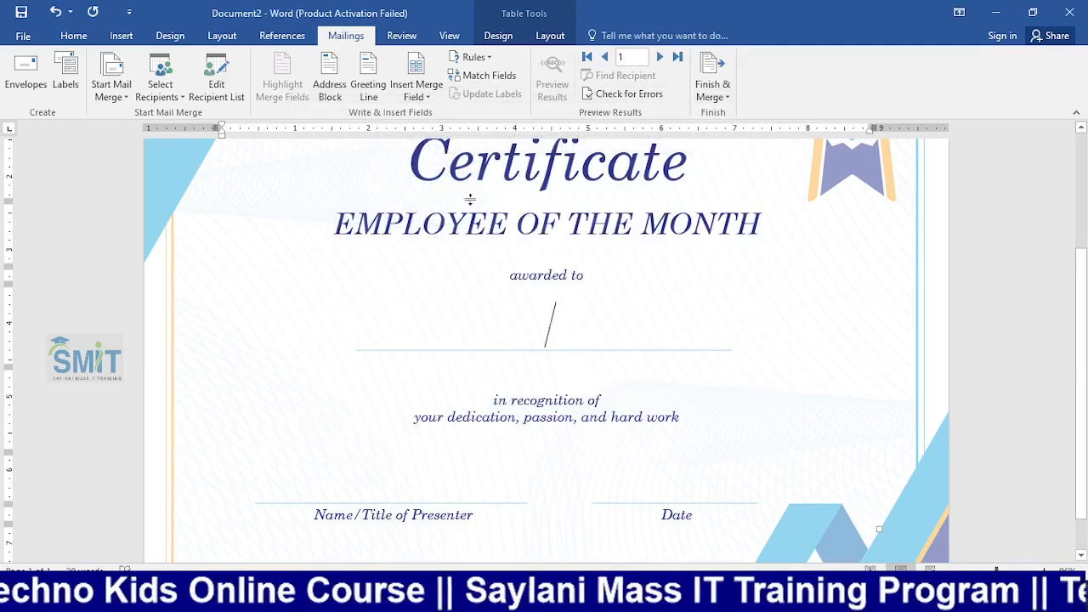
Insert the Name merge field on the awarded-to line and turn on Preview Results
left_click(429, 97)
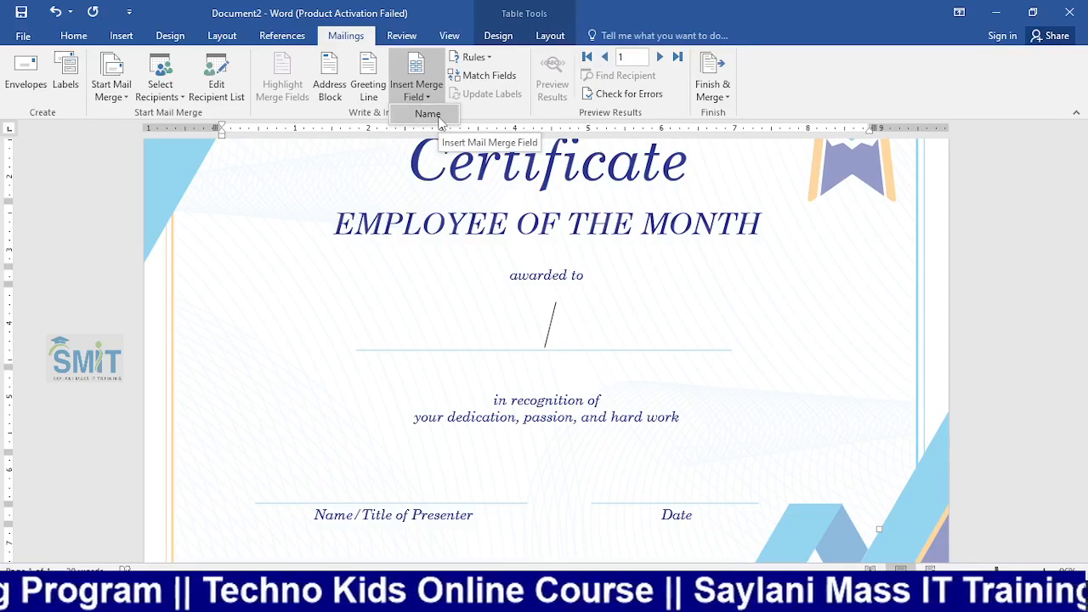
left_click(427, 114)
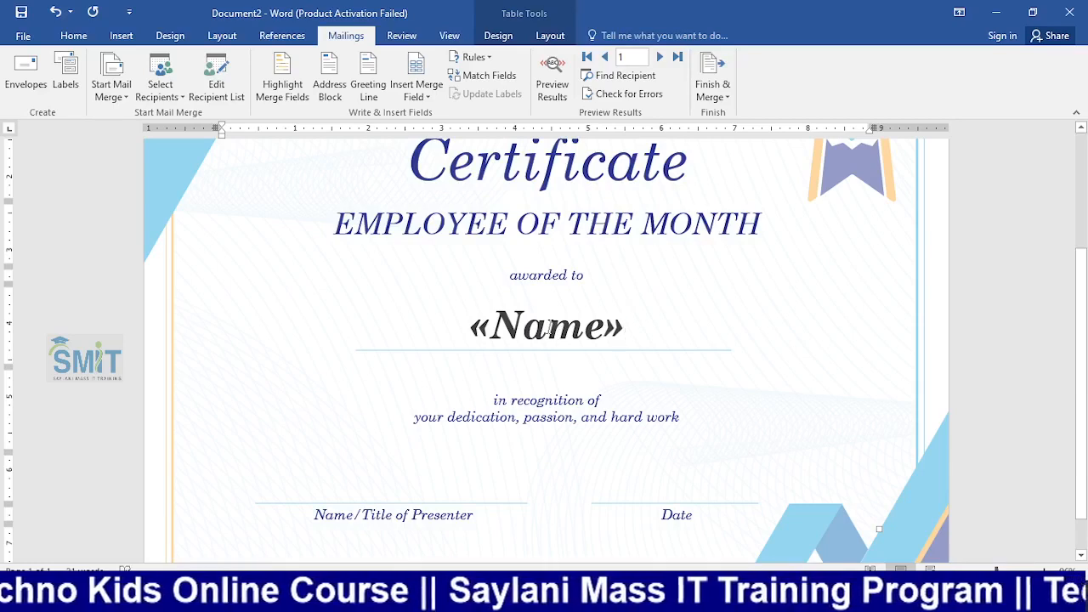
left_click(554, 94)
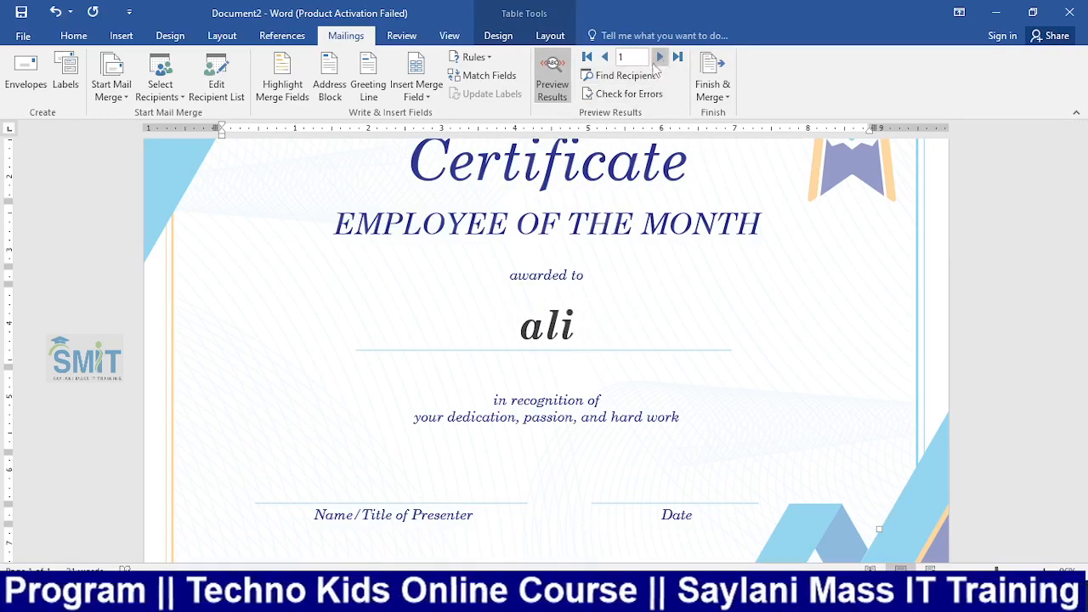
Step forward through the student records, then back three, checking each merged name
left_click(659, 57)
left_click(659, 57)
left_click(659, 57)
left_click(659, 57)
left_click(659, 56)
left_click(660, 57)
left_click(660, 57)
left_click(659, 57)
left_click(660, 57)
left_click(659, 57)
left_click(660, 57)
left_click(660, 57)
left_click(659, 56)
left_click(659, 57)
left_click(660, 57)
left_click(659, 57)
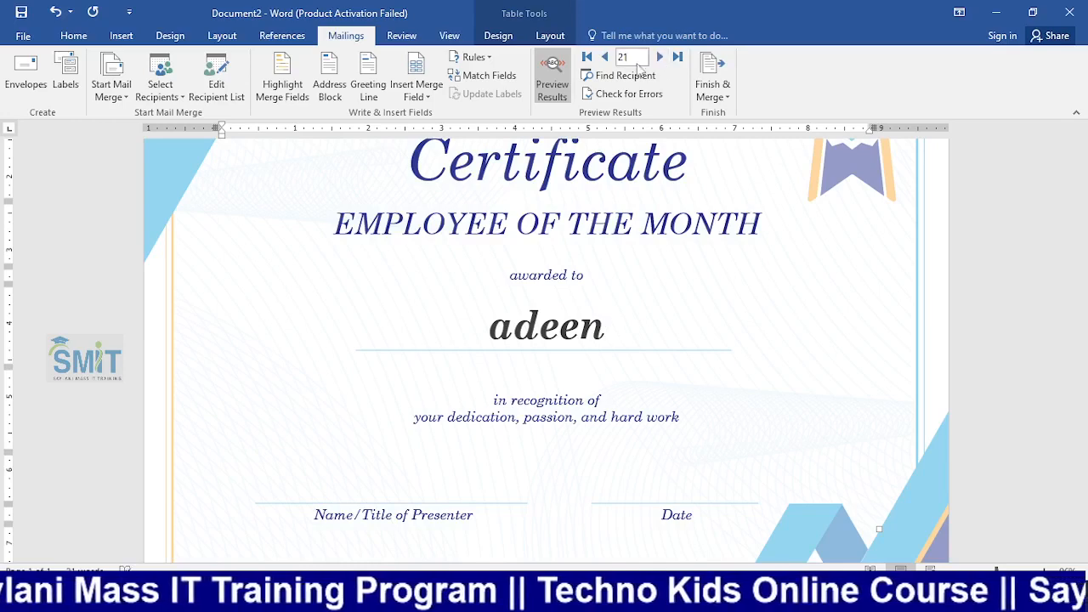
left_click(604, 57)
left_click(604, 57)
left_click(604, 56)
left_click(604, 57)
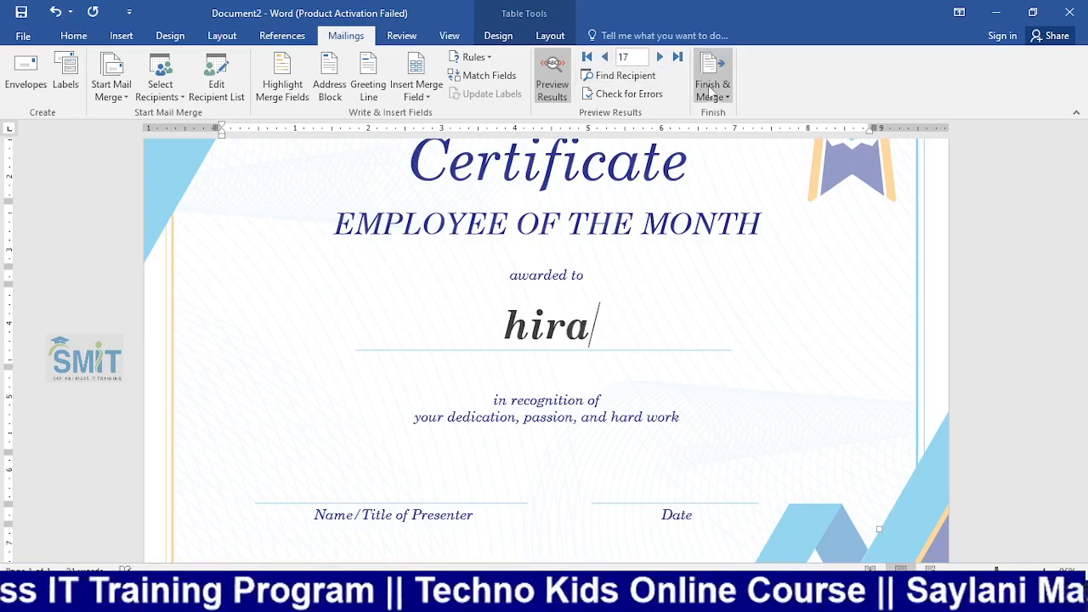
Finish the merge by sending all records to print
left_click(714, 96)
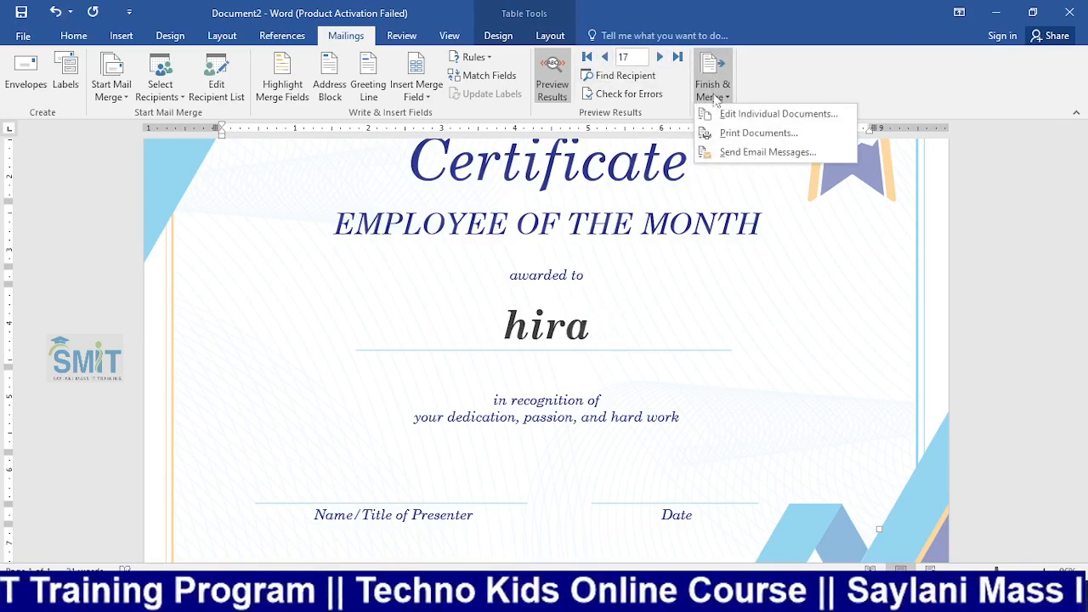
left_click(757, 134)
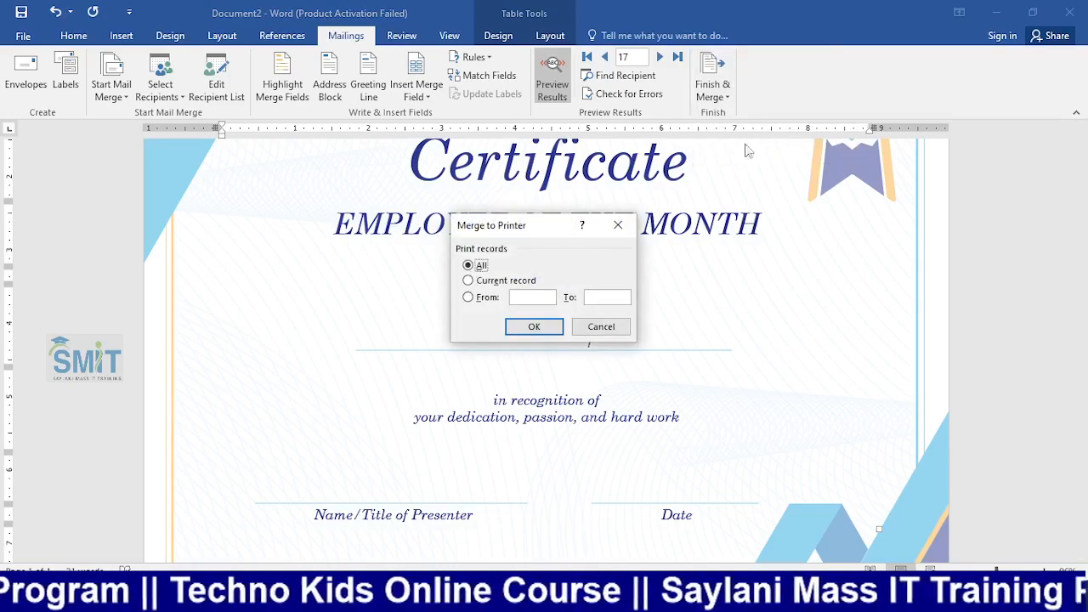
left_click_drag(516, 230, 695, 219)
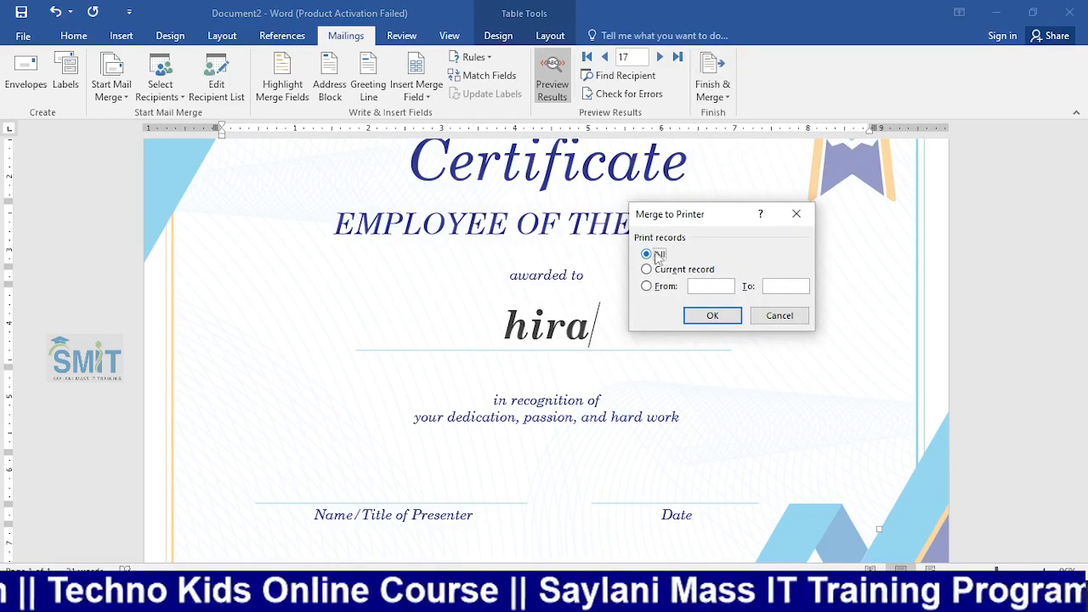
left_click(694, 319)
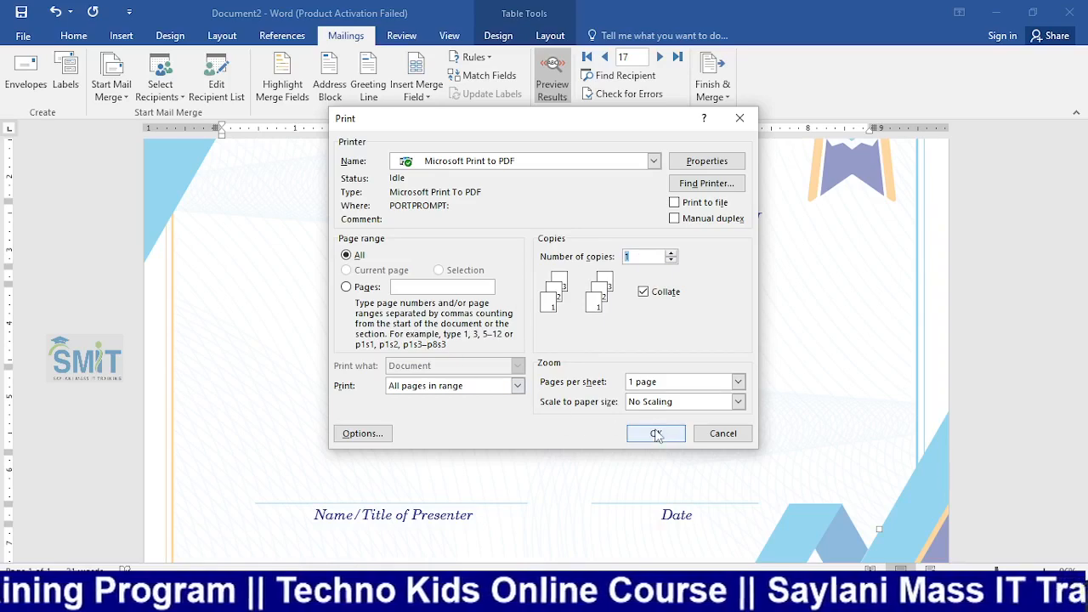
Print the merged certificates with Microsoft Print to PDF, saving the file as Students
left_click(355, 433)
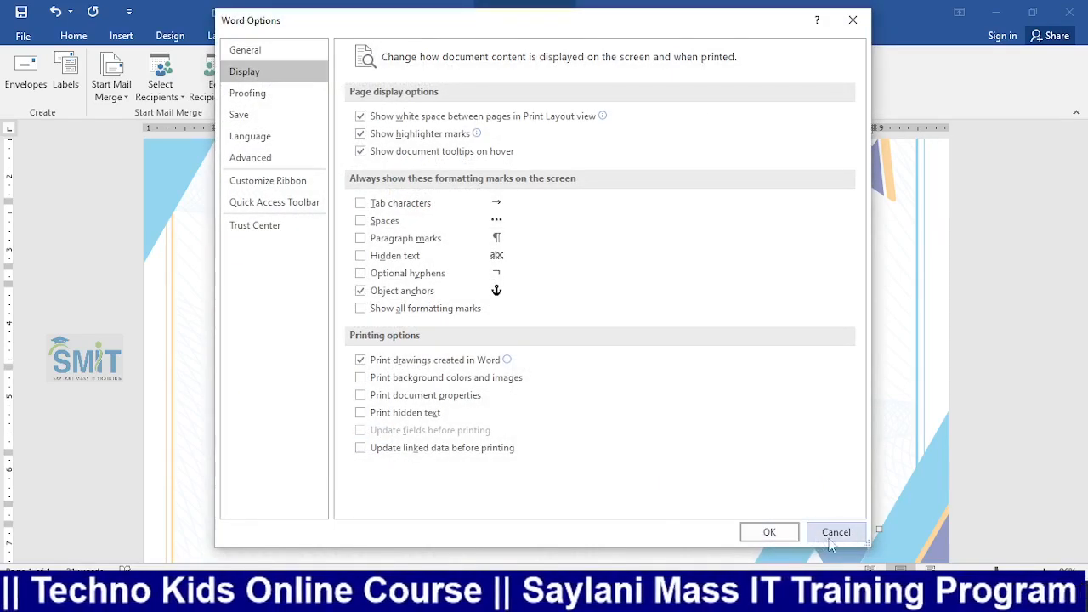
left_click(823, 536)
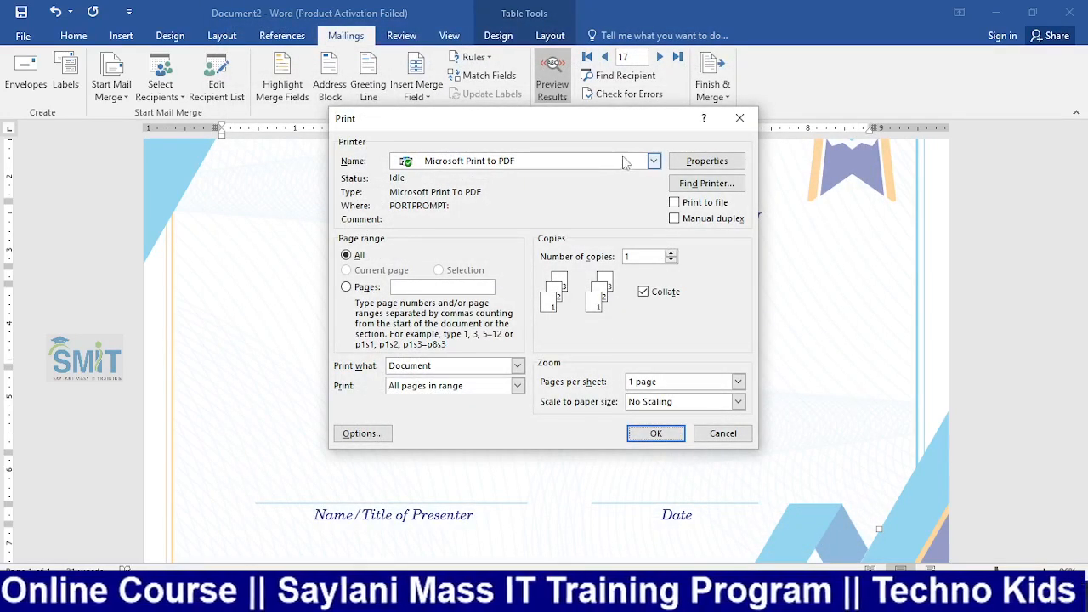
left_click(655, 434)
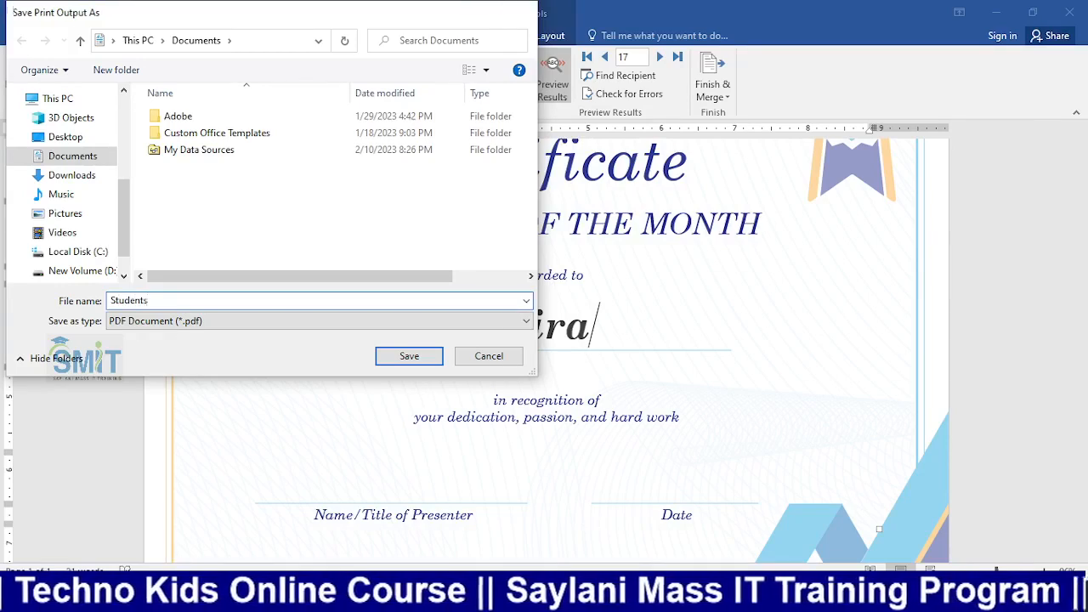
key("Return")
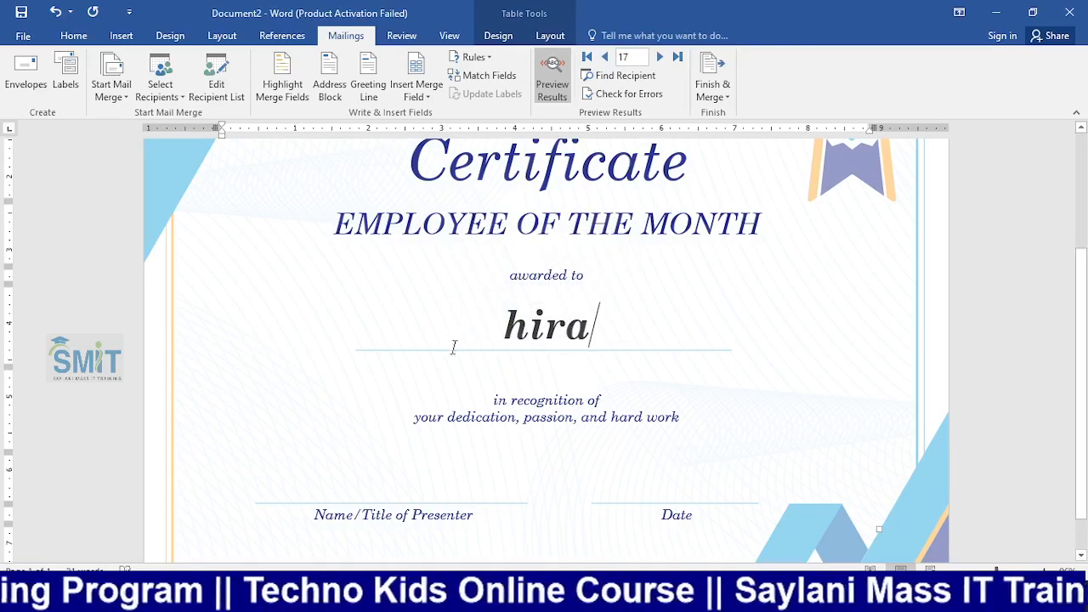
left_click(374, 596)
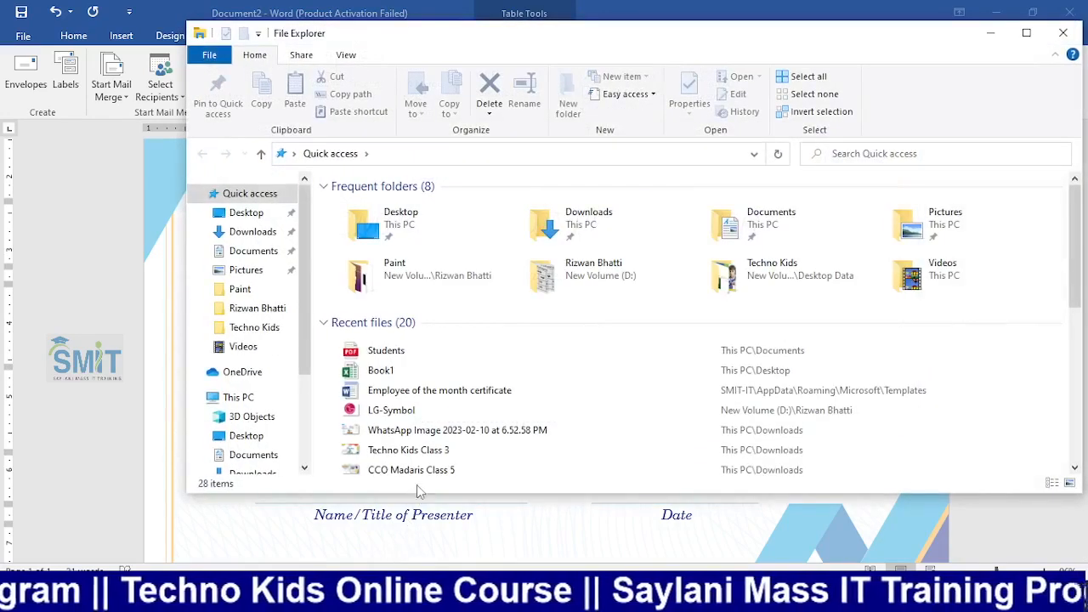
left_click(482, 357)
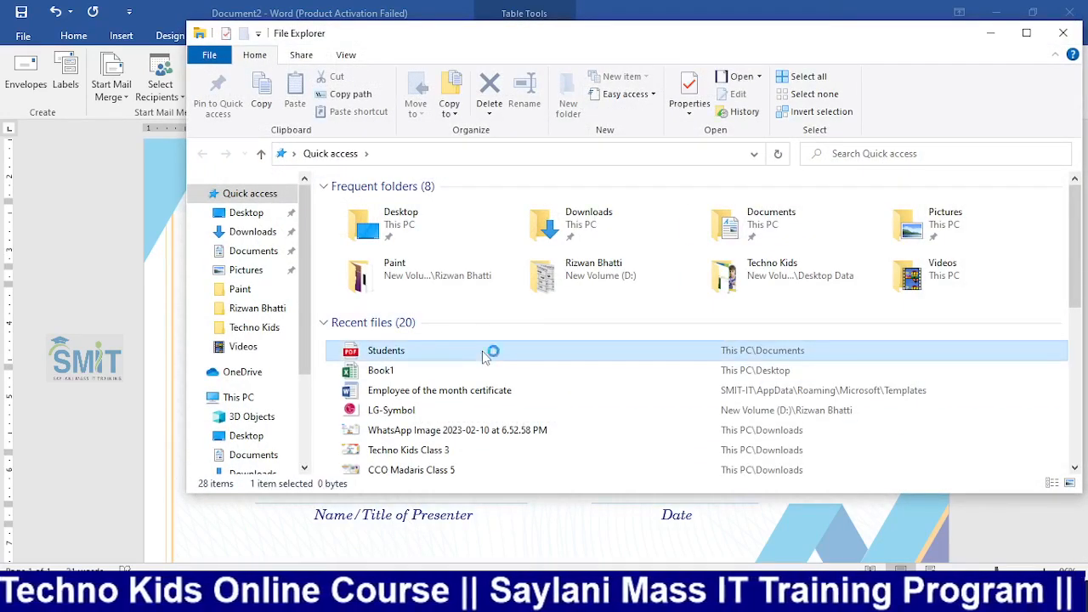
double_click(481, 357)
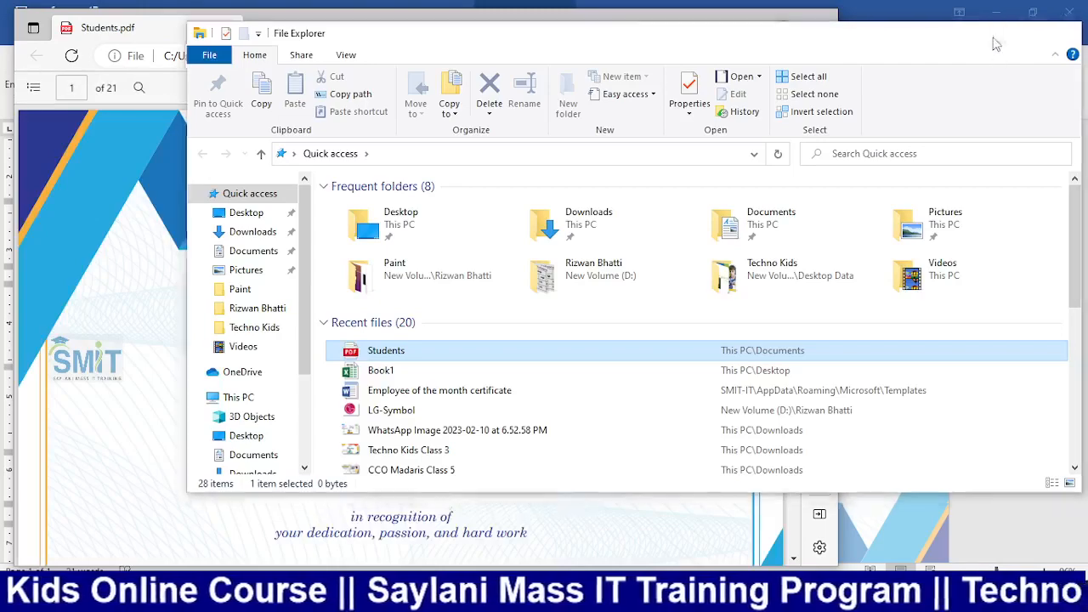
left_click(991, 34)
scroll(602, 400, "down", 10)
scroll(606, 402, "down", 2)
left_click(818, 79)
scroll(513, 354, "down", 3)
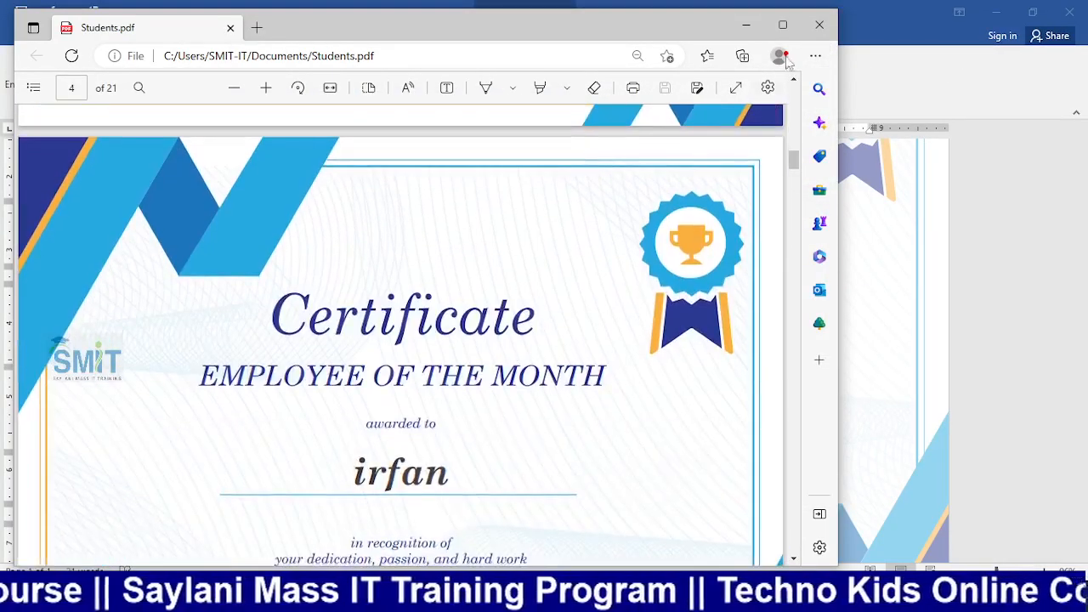
left_click(782, 24)
scroll(693, 297, "up", 15)
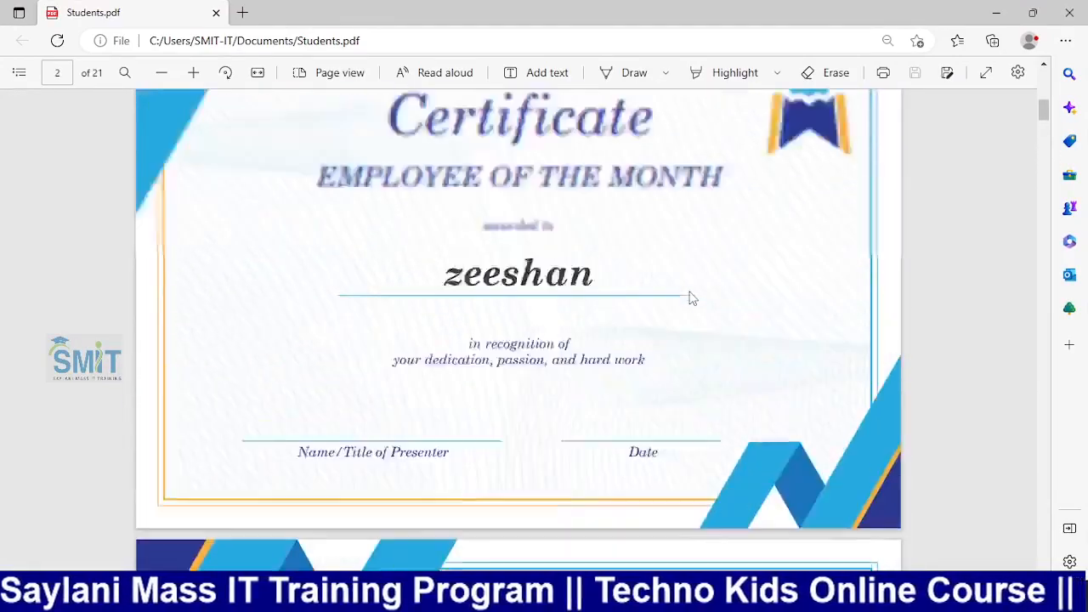
scroll(689, 293, "down", 15)
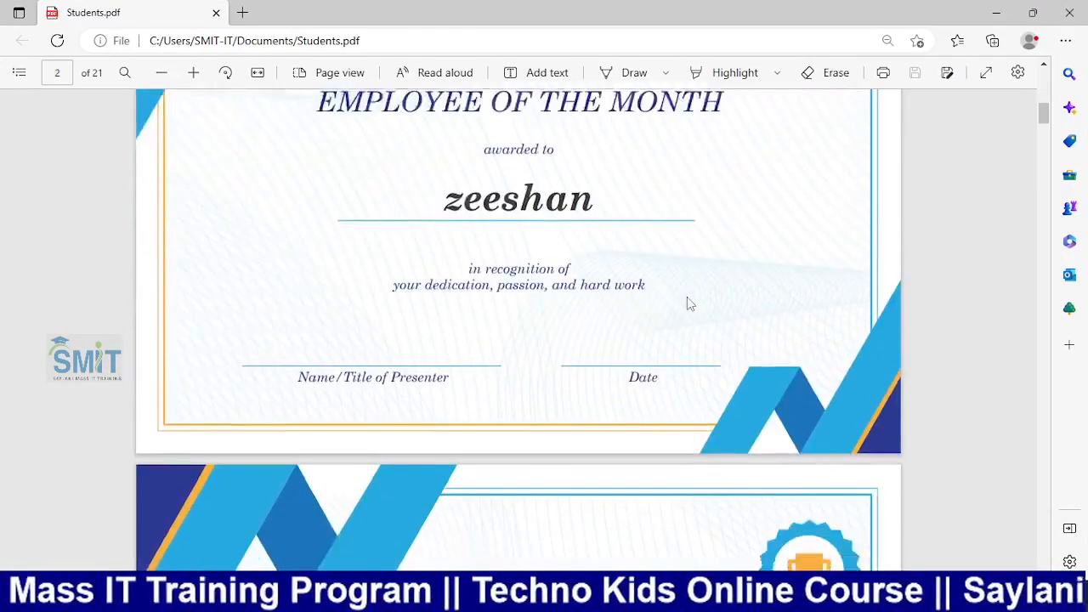
scroll(690, 306, "down", 15)
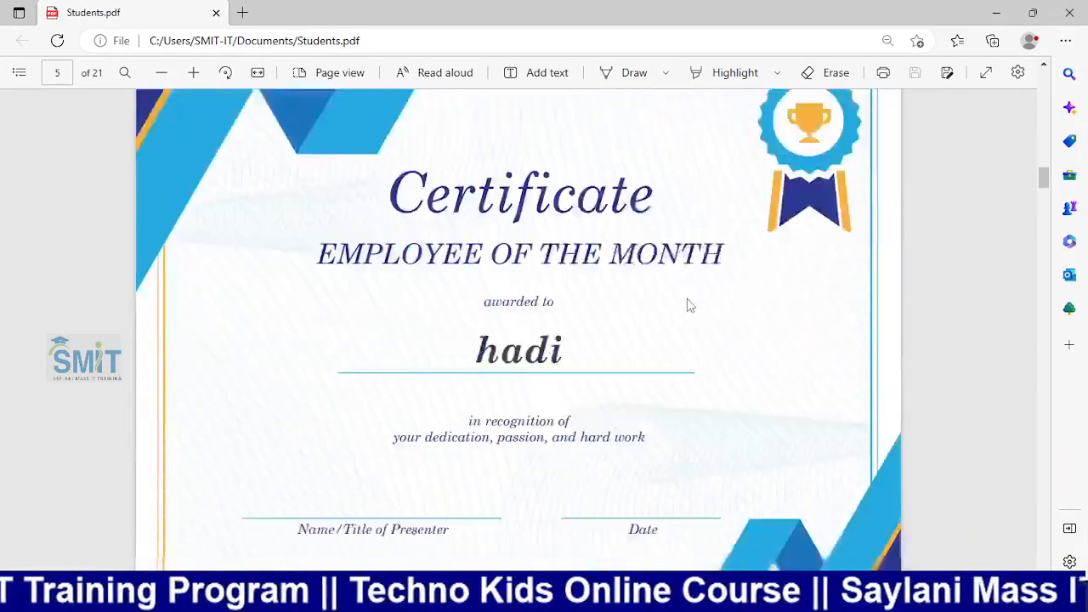
scroll(690, 307, "down", 15)
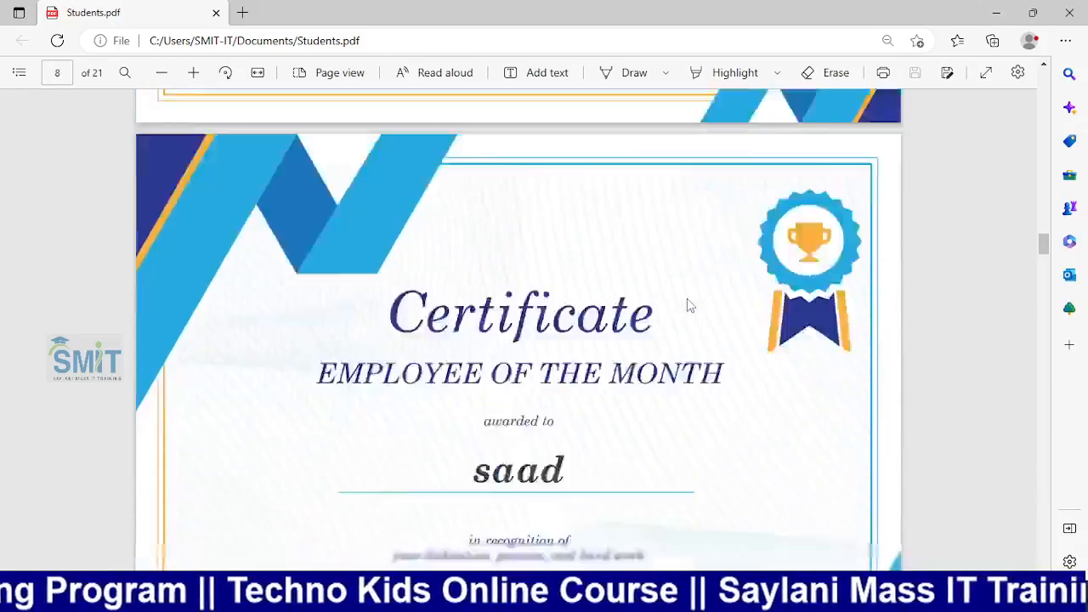
scroll(692, 307, "down", 15)
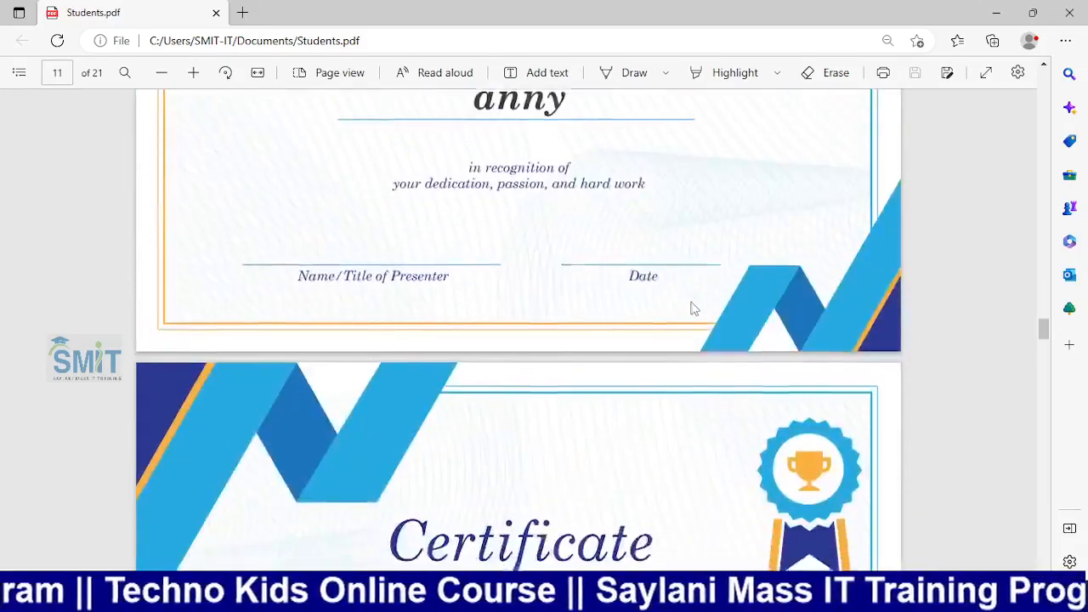
scroll(691, 307, "down", 5)
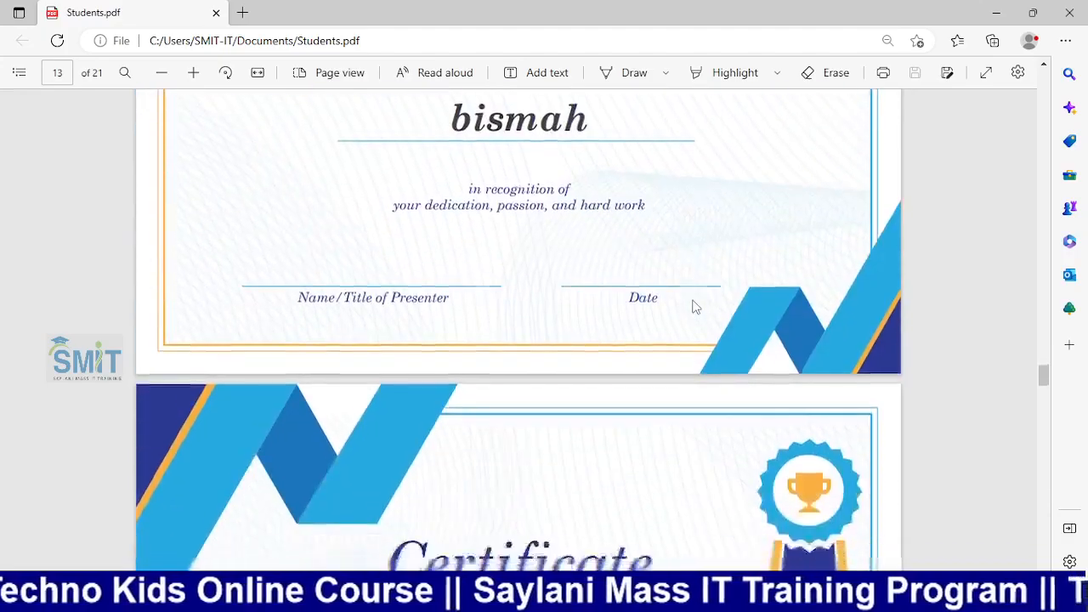
scroll(694, 303, "down", 20)
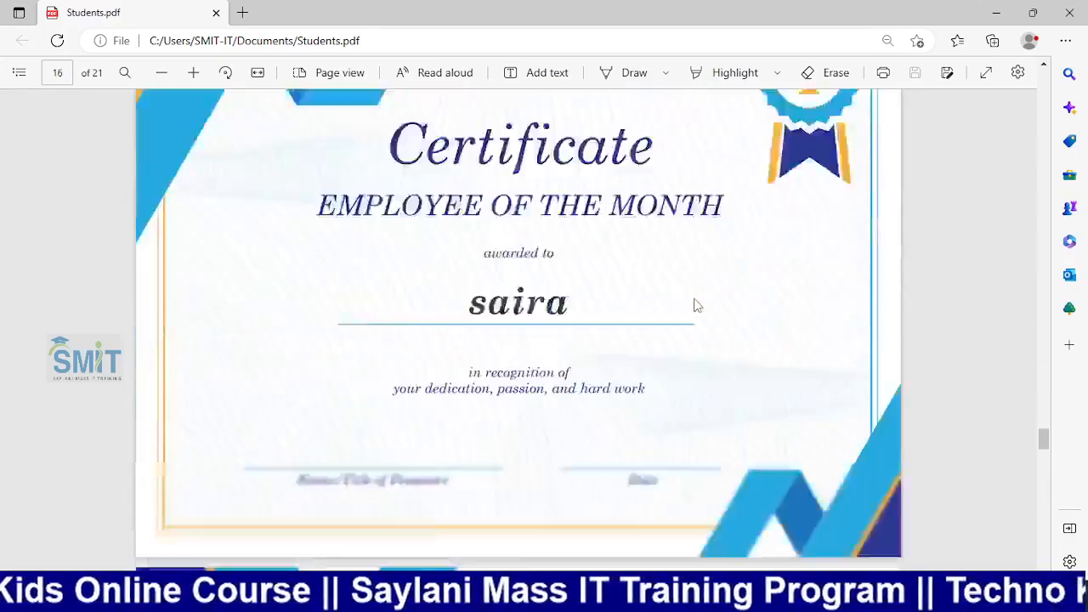
scroll(693, 305, "down", 10)
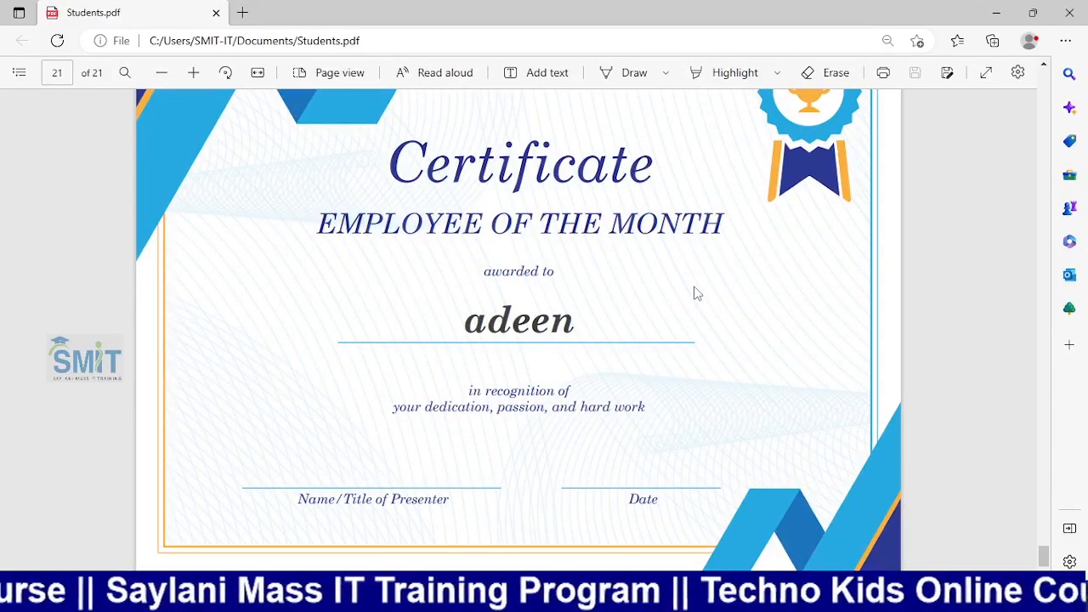
scroll(694, 293, "up", 15)
scroll(693, 293, "up", 12)
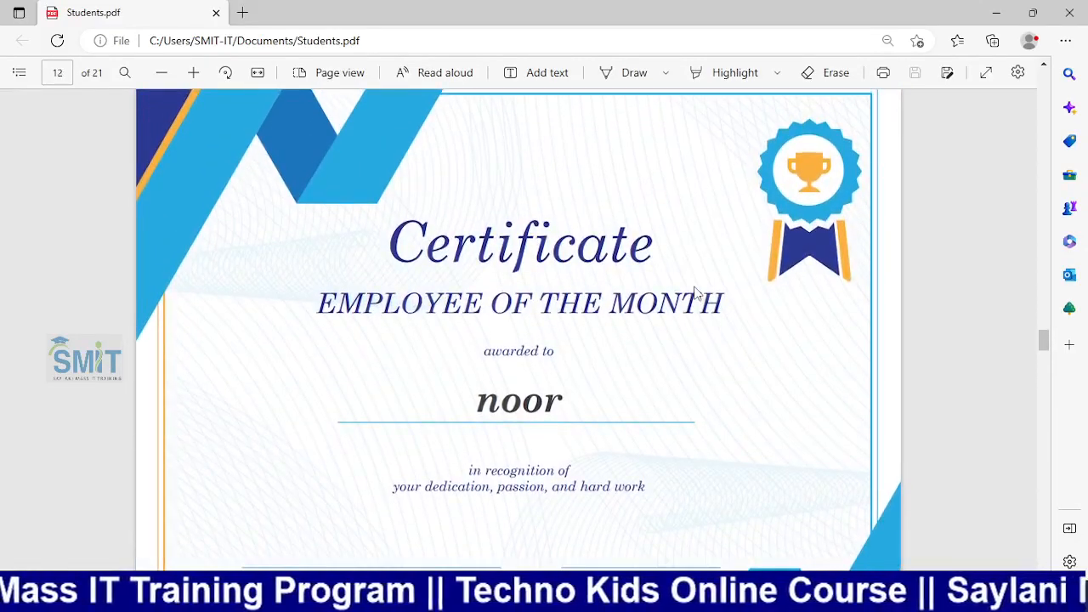
scroll(694, 294, "up", 3)
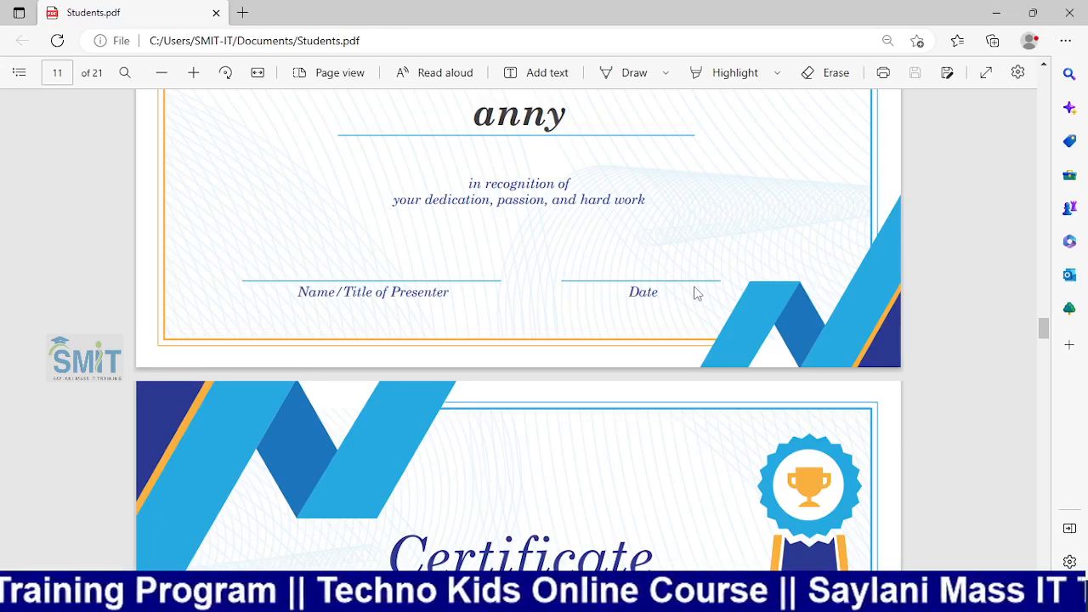
Close the PDF viewer and quit Word without saving the document
left_click(1076, 9)
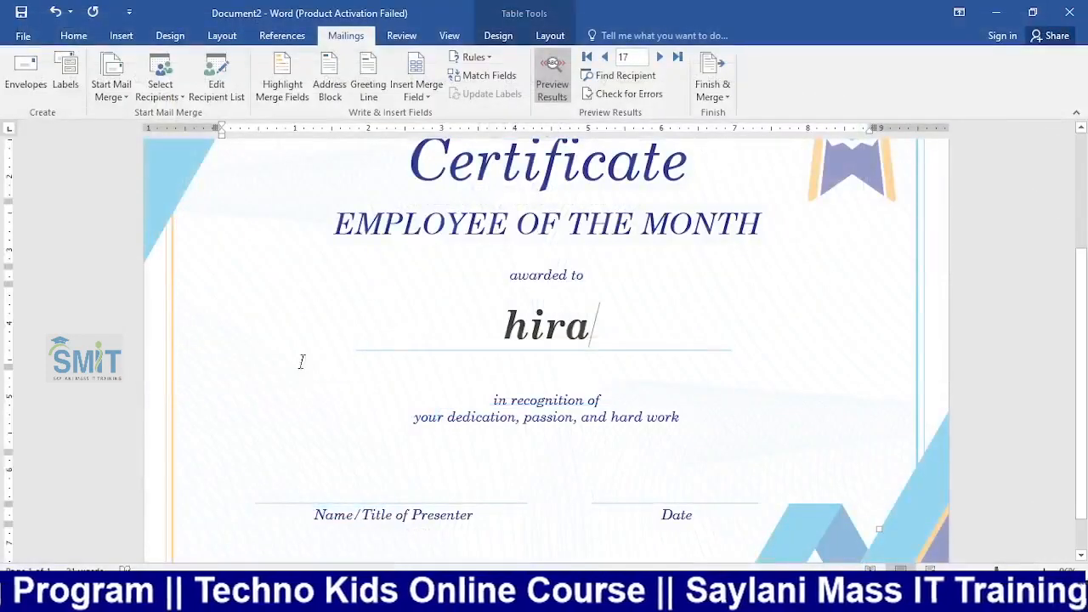
left_click(1069, 12)
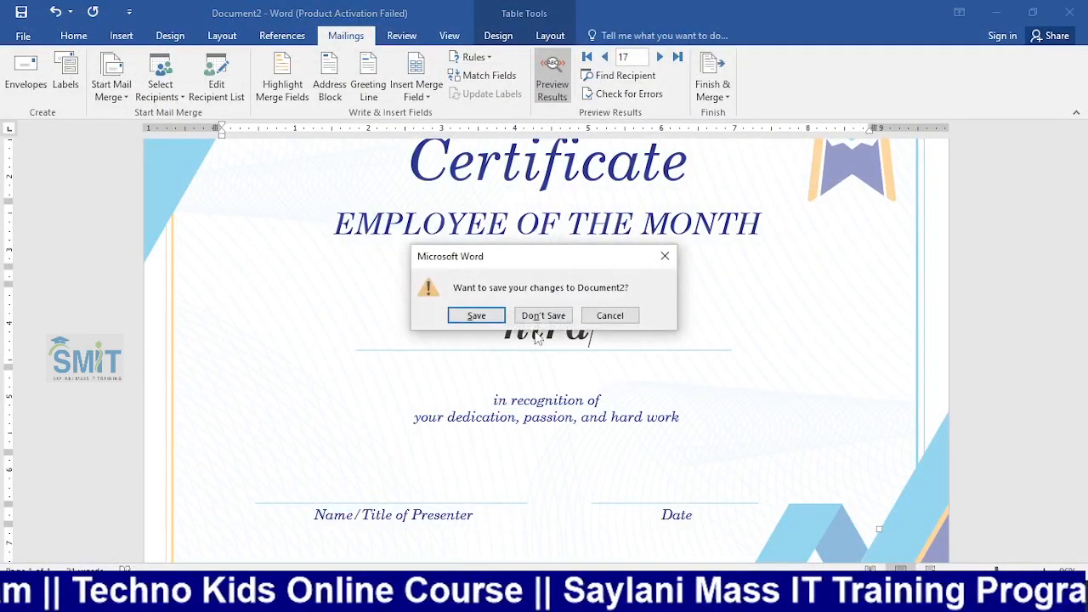
left_click(542, 317)
Go to classroom.google.com in a new Chrome tab and open the Techno Kids Batch 3 class
left_click(529, 593)
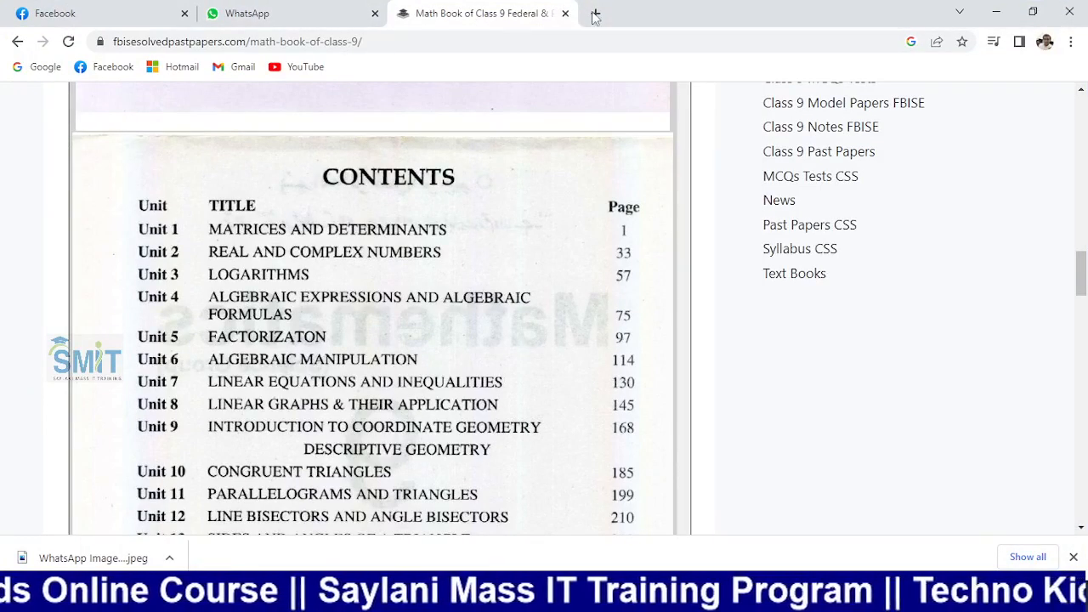
left_click(594, 13)
left_click(564, 38)
type("classroom.google.com/u/0/h")
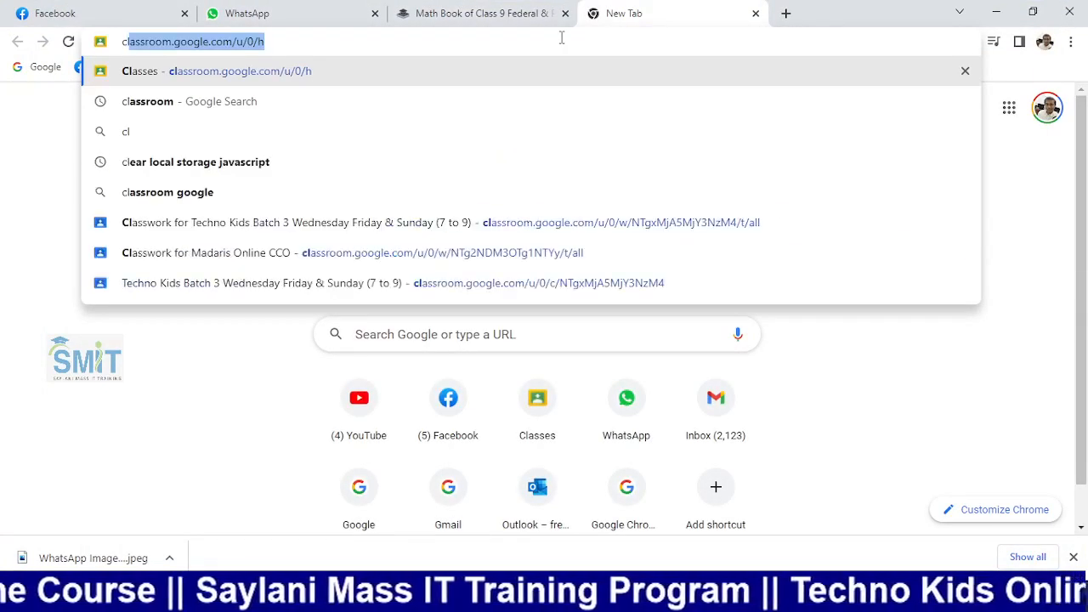
key("Return")
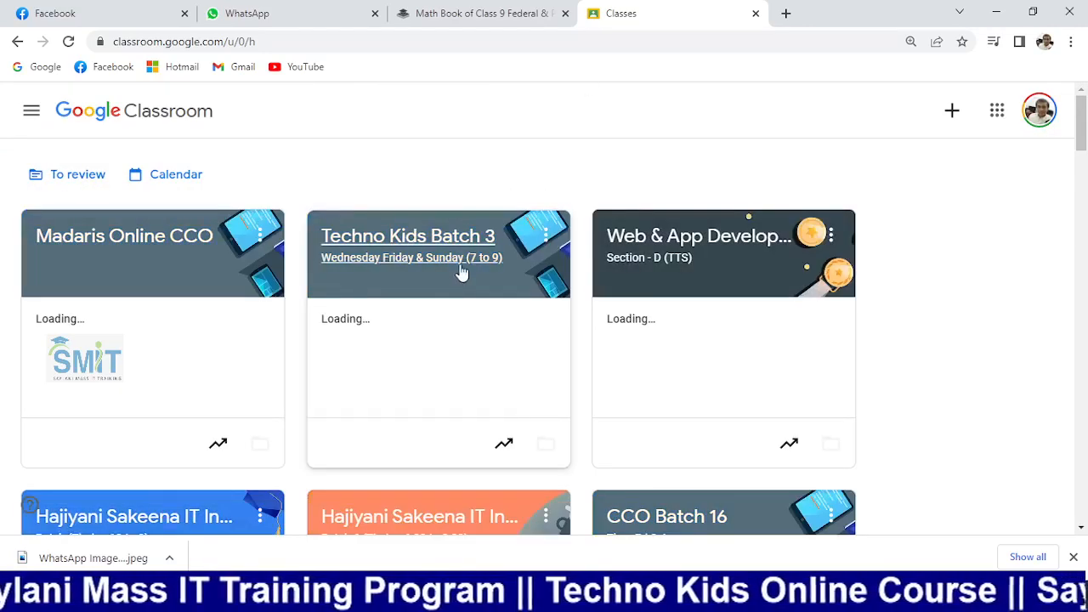
left_click(419, 240)
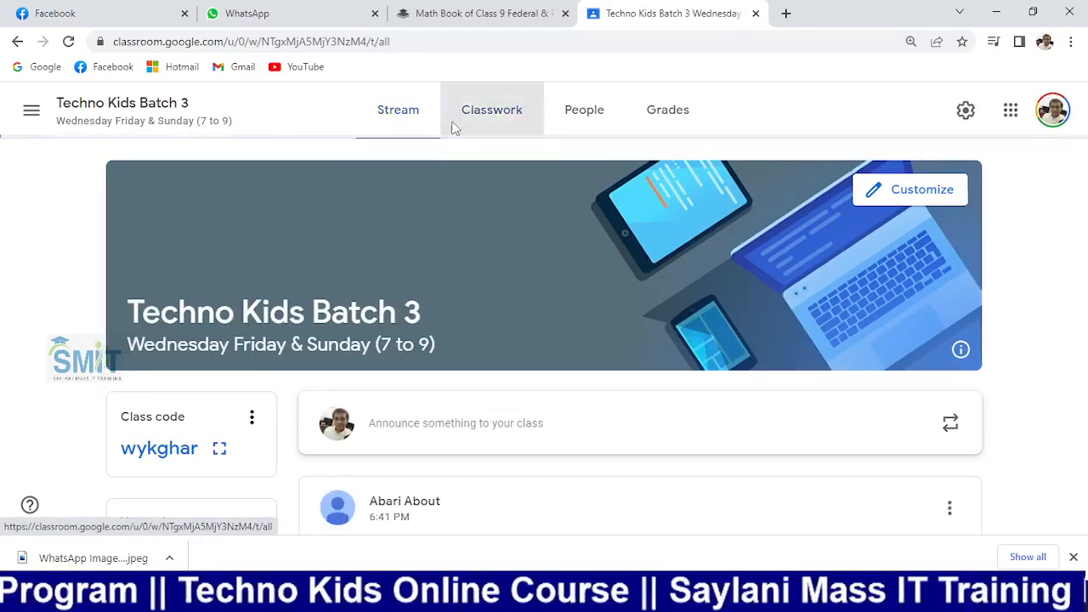
Show the class's Classwork list and expand Assignment 05's details
left_click(455, 126)
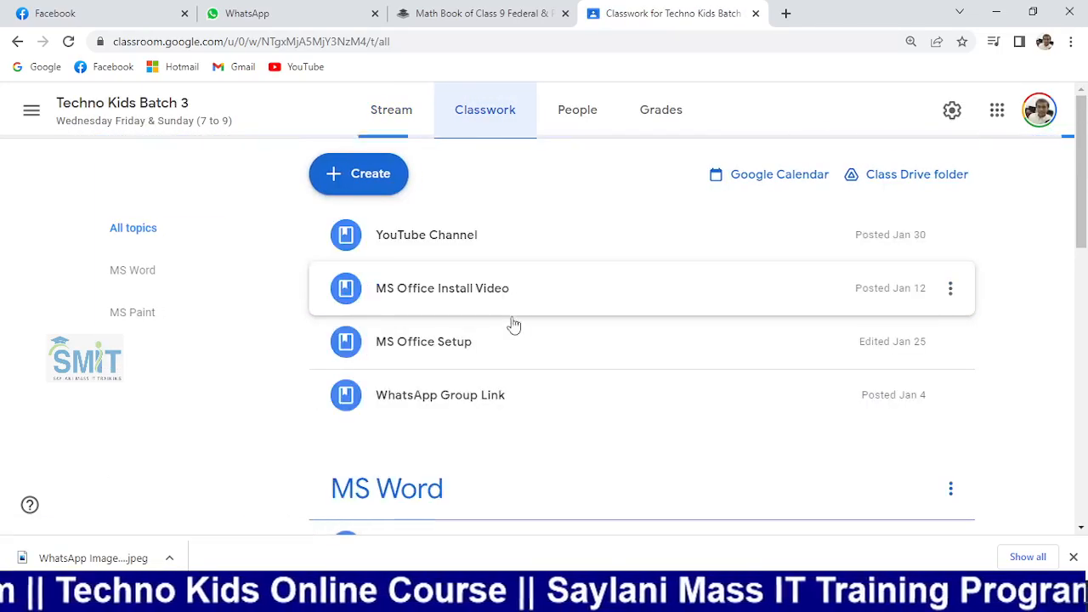
scroll(513, 321, "down", 6)
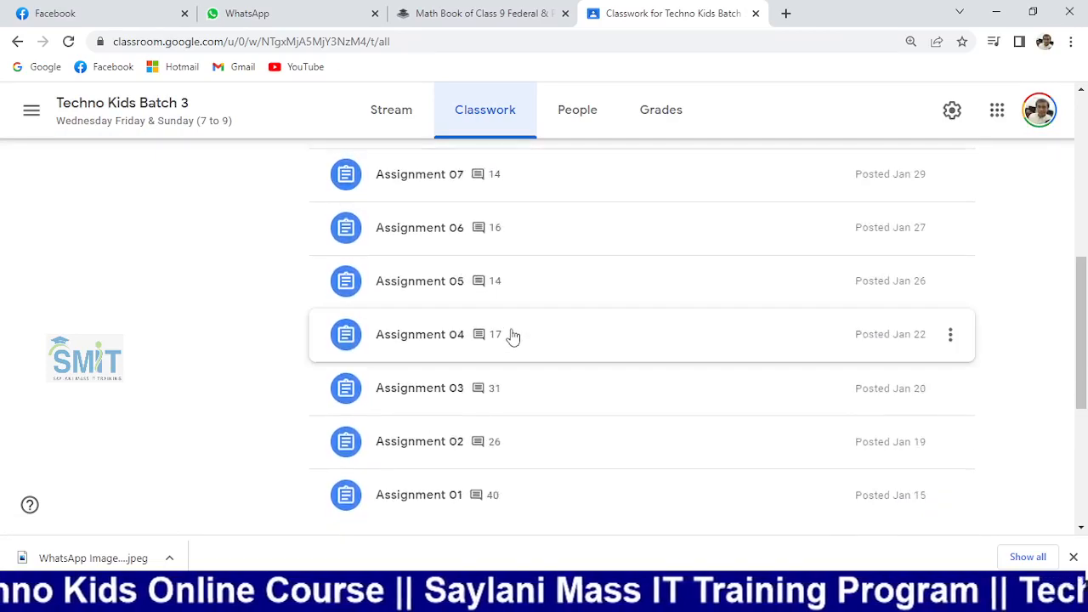
left_click(513, 338)
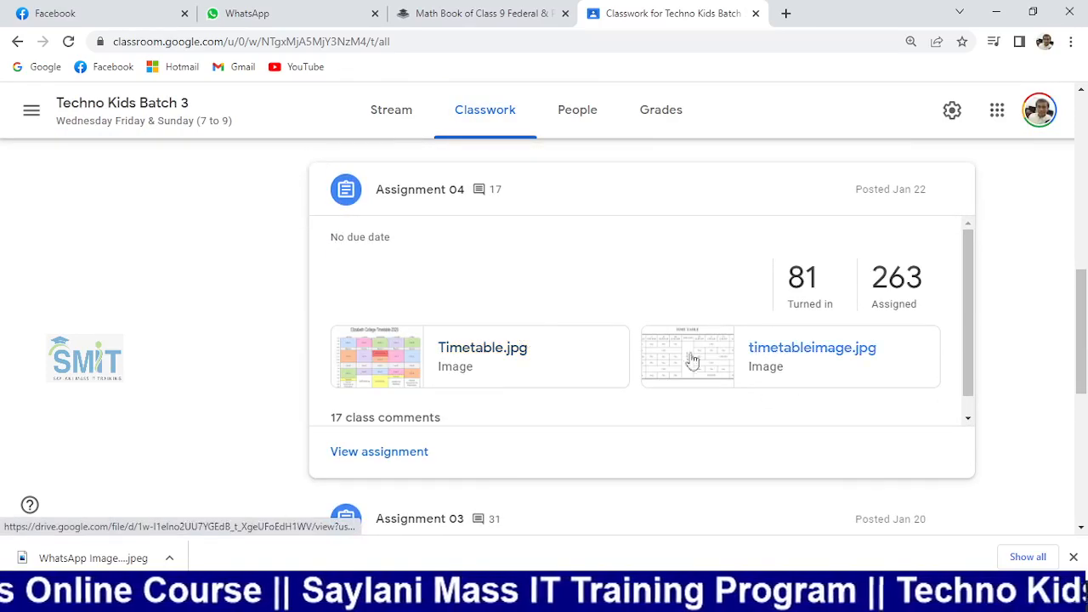
scroll(536, 292, "up", 2)
left_click(536, 292)
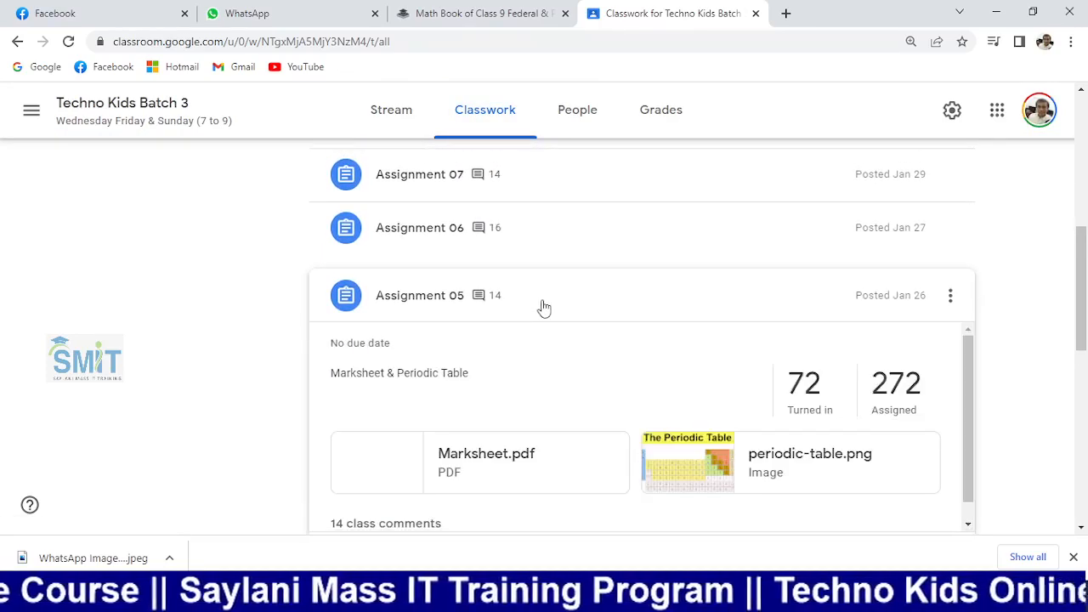
Open Assignment 05's turned-in student work and scroll through the submissions
left_click(818, 385)
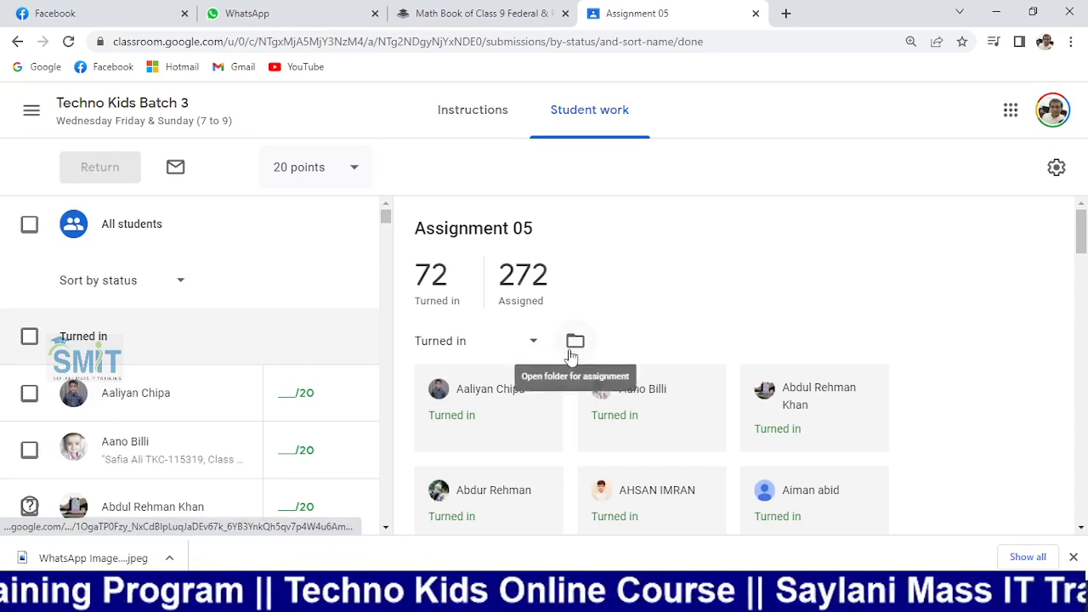
scroll(819, 408, "down", 1)
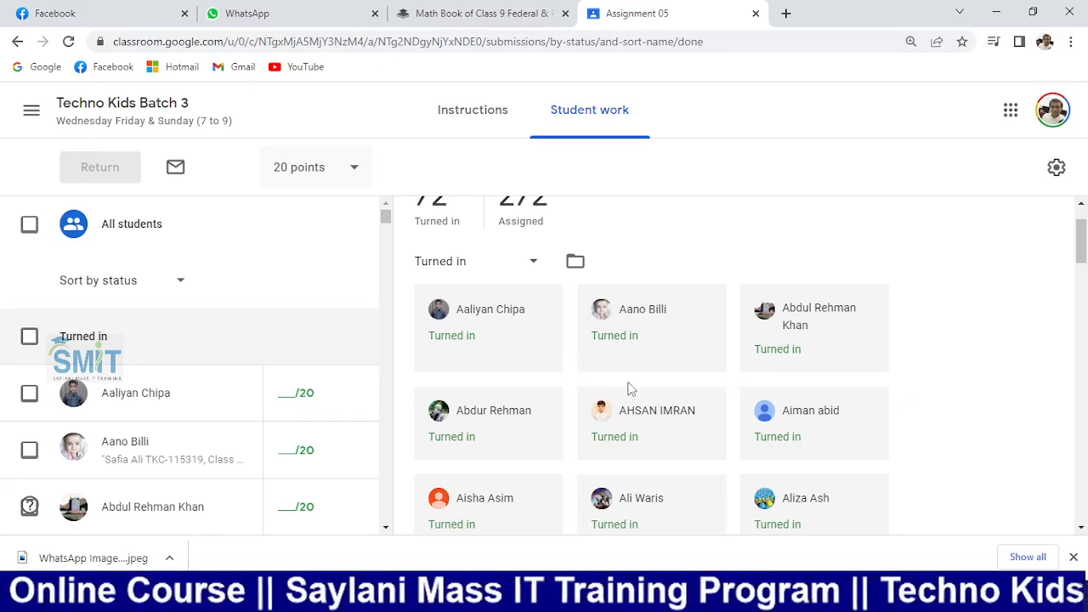
scroll(638, 387, "down", 2)
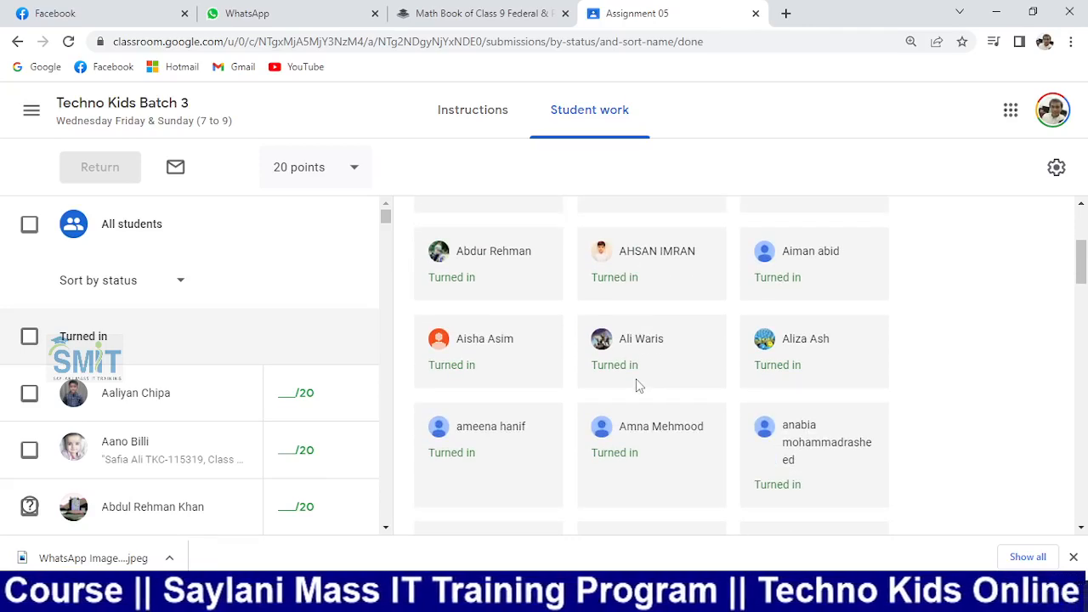
scroll(561, 399, "down", 1)
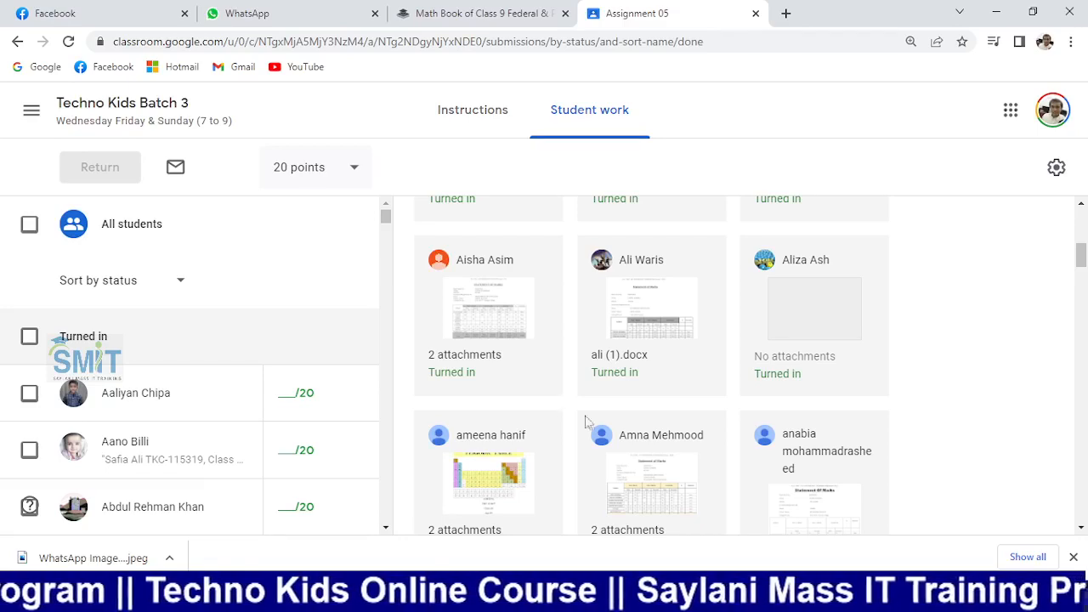
scroll(563, 417, "up", 5)
Find a student by name with Ctrl+F and open their submitted mark sheet
key("ctrl+f")
type("anas")
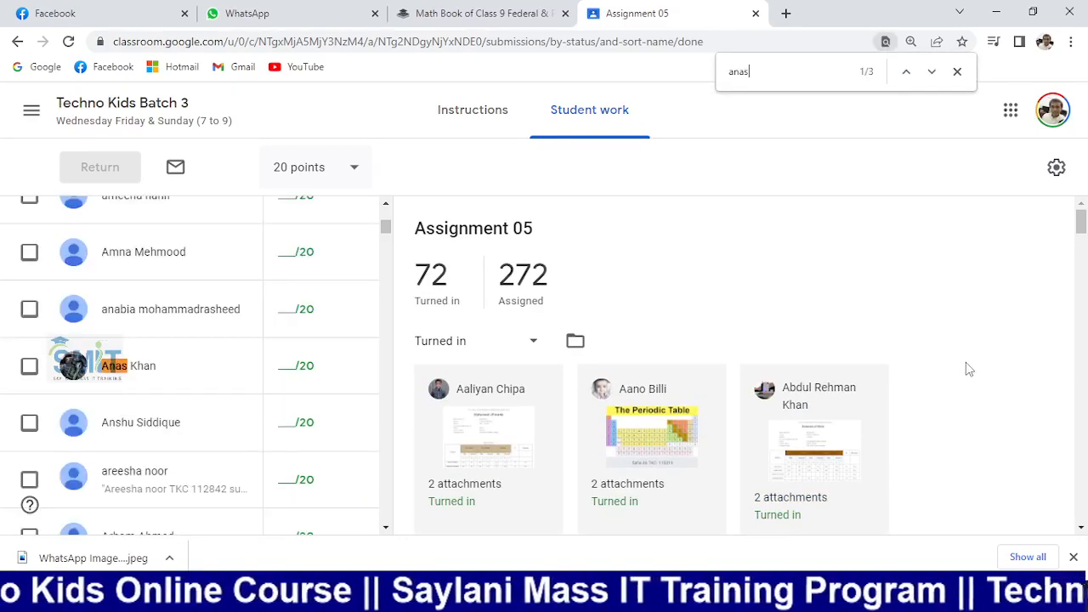
key("Return")
key("Return")
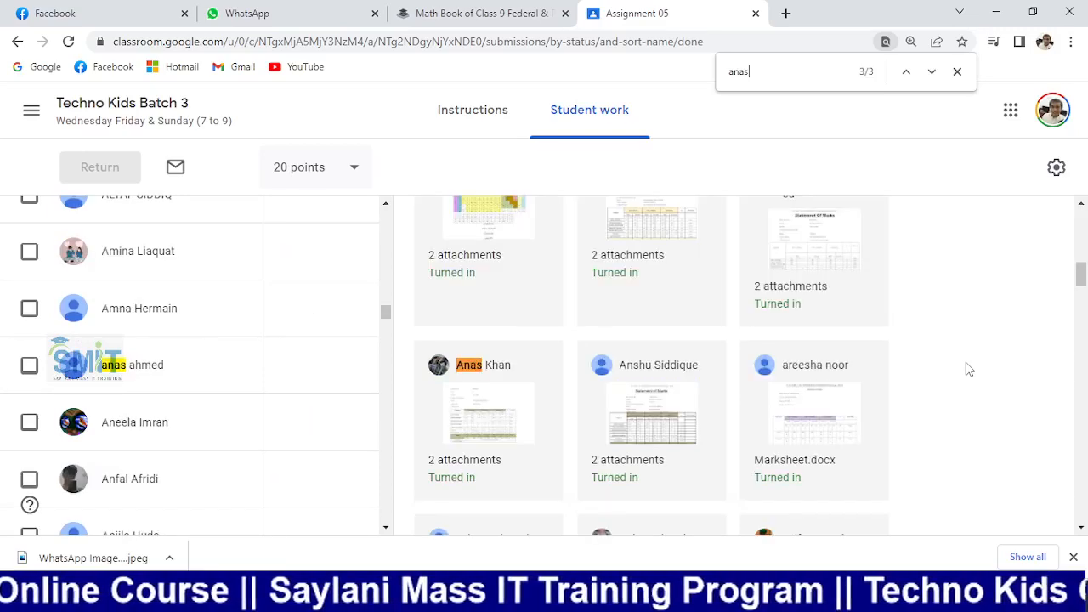
left_click(484, 437)
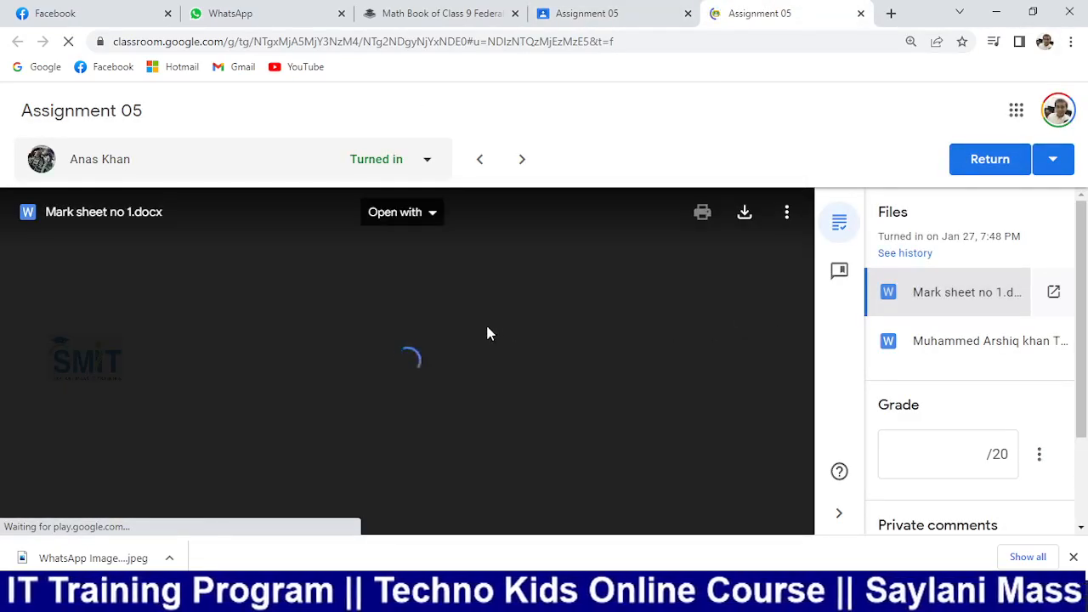
scroll(488, 327, "down", 2)
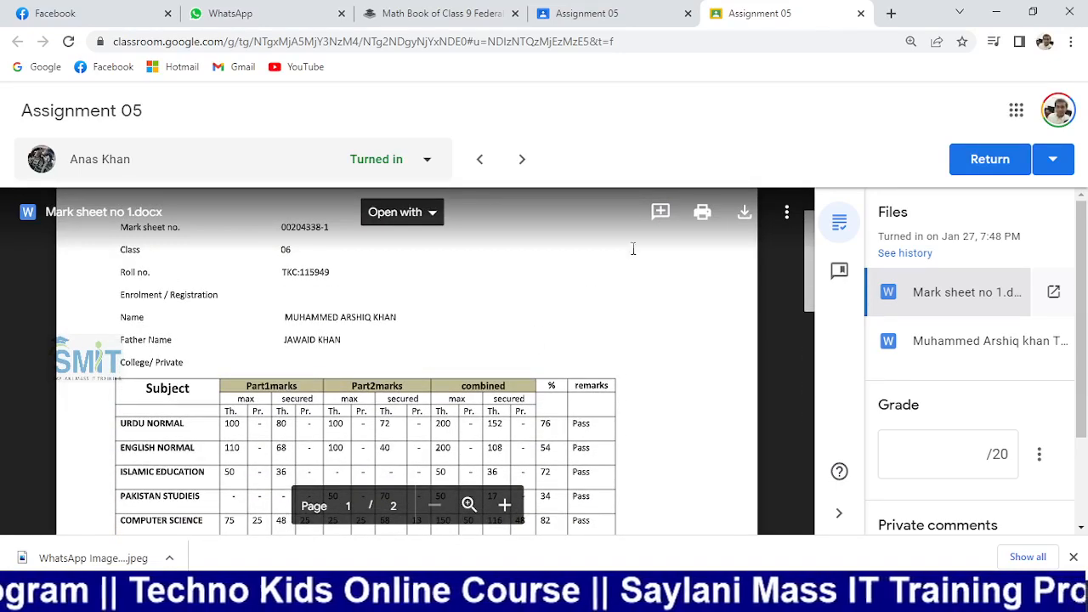
Search for a second student and review their submitted marksheet, then return to Student work
left_click(860, 12)
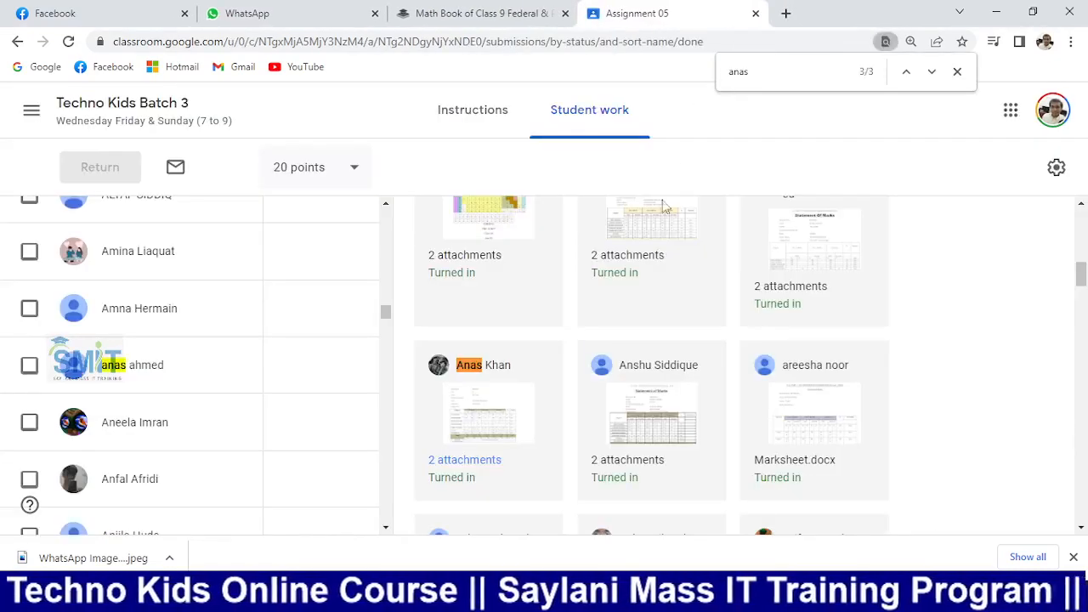
key("ctrl+a")
type("Saeed")
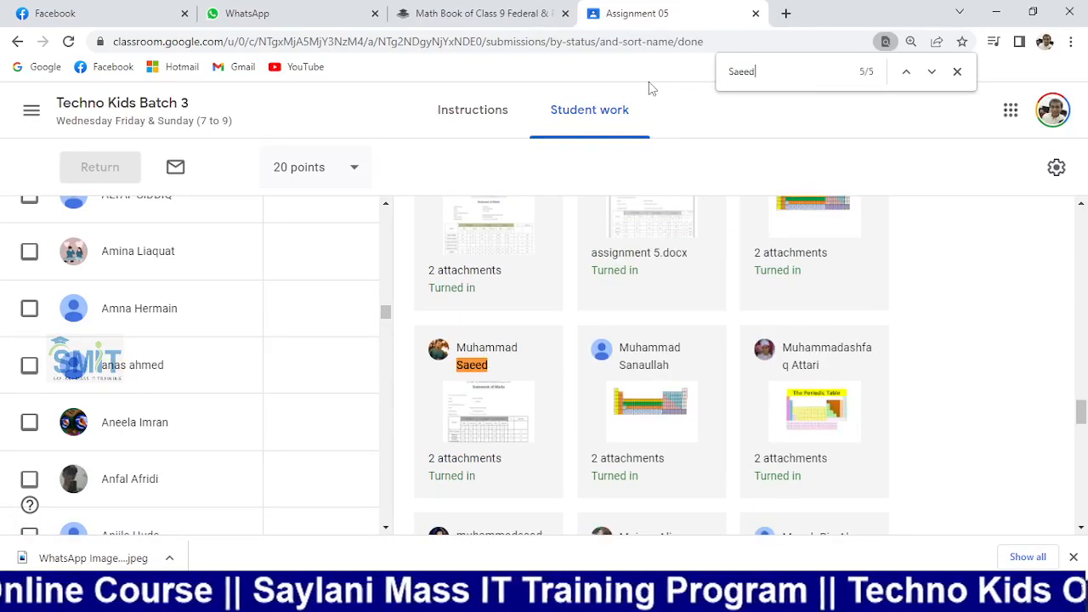
left_click(488, 417, "ctrl")
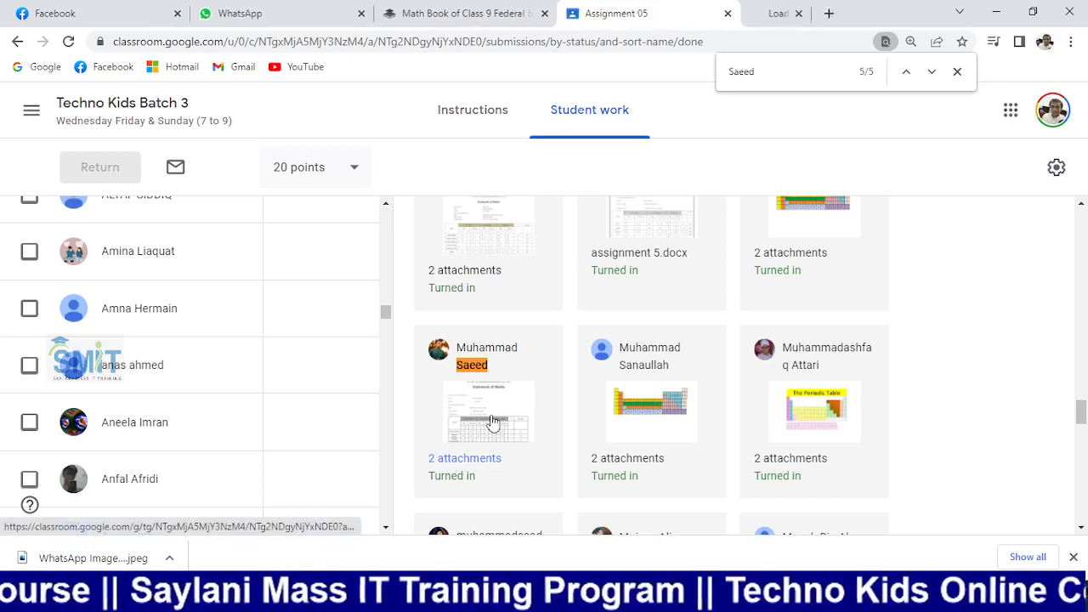
left_click(791, 16)
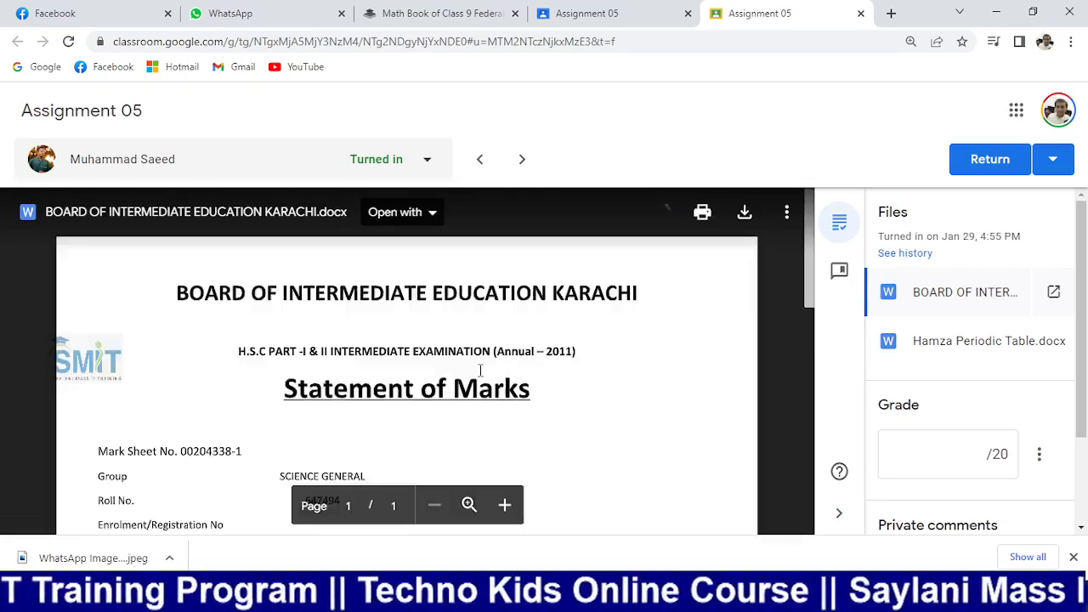
scroll(480, 372, "down", 2)
scroll(478, 374, "up", 1)
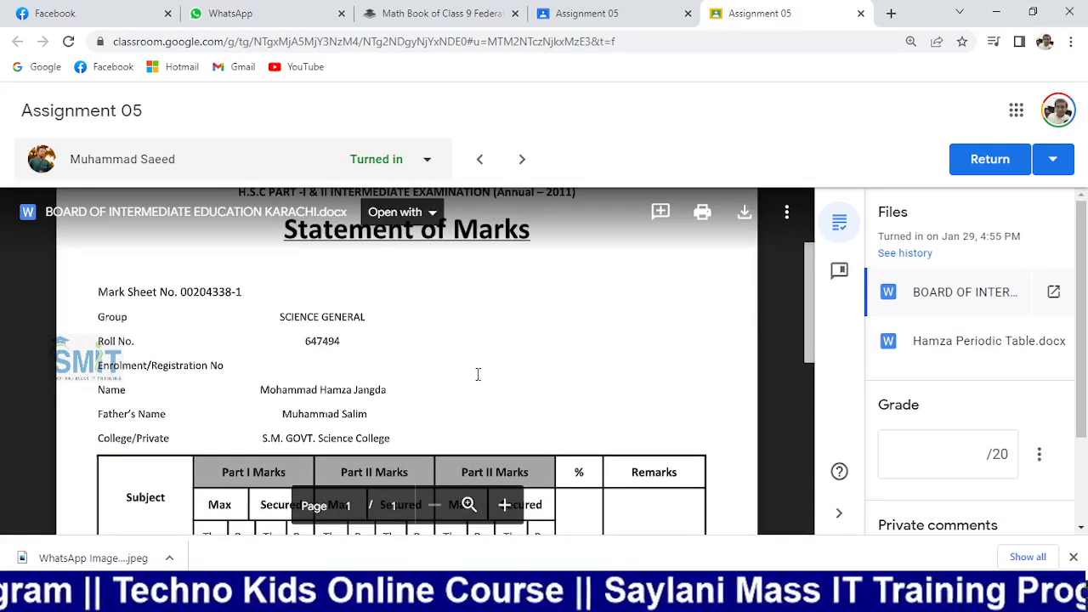
left_click(586, 13)
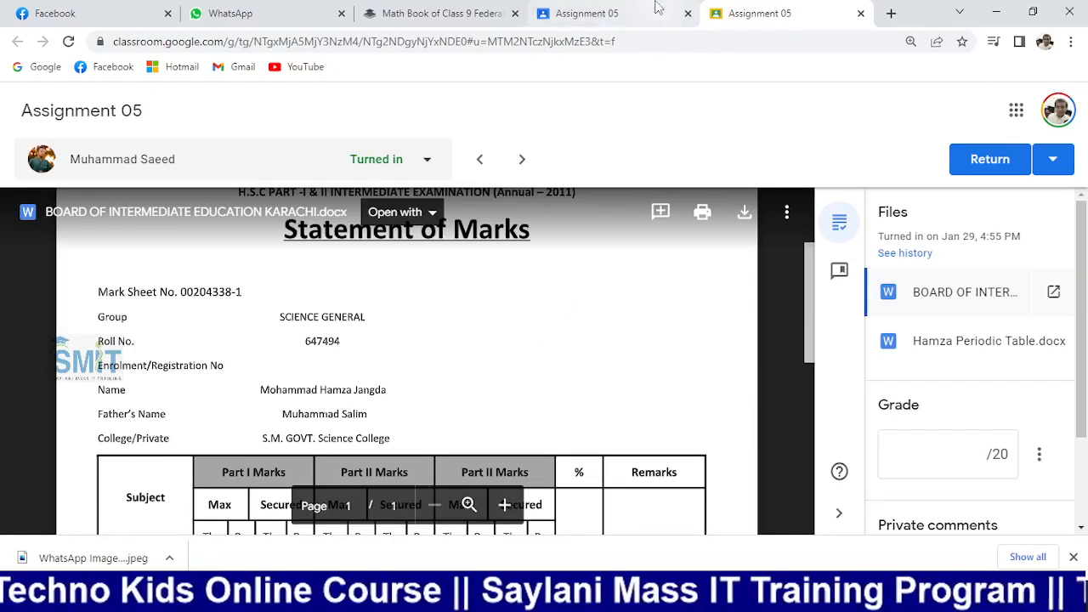
Open a third student's submission and download their Marksheet.docx
type("urooj")
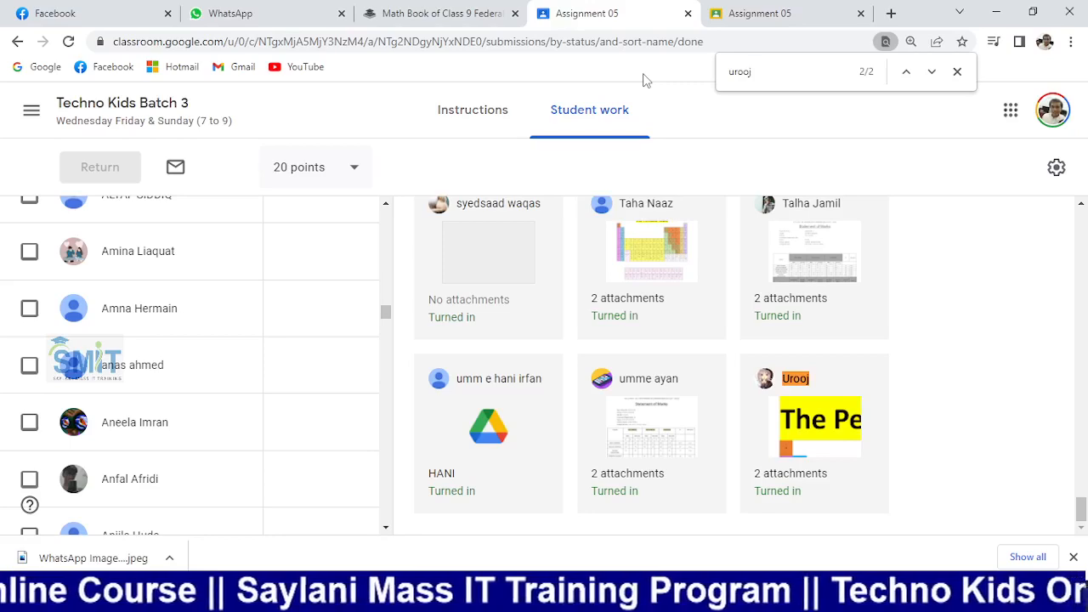
left_click(800, 435)
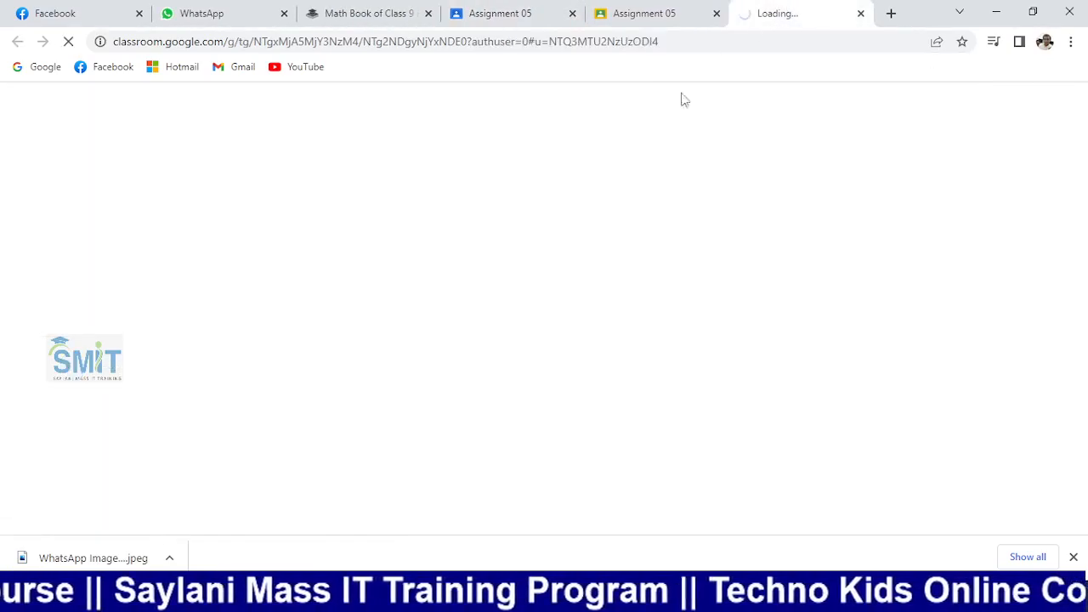
left_click(657, 17)
left_click(716, 15)
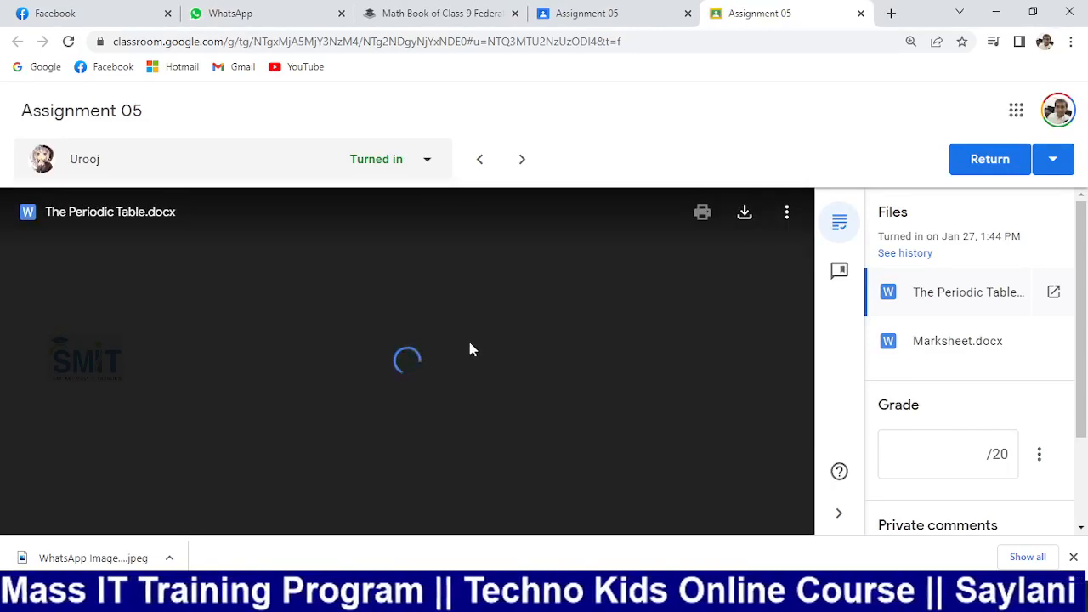
scroll(466, 343, "down", 5)
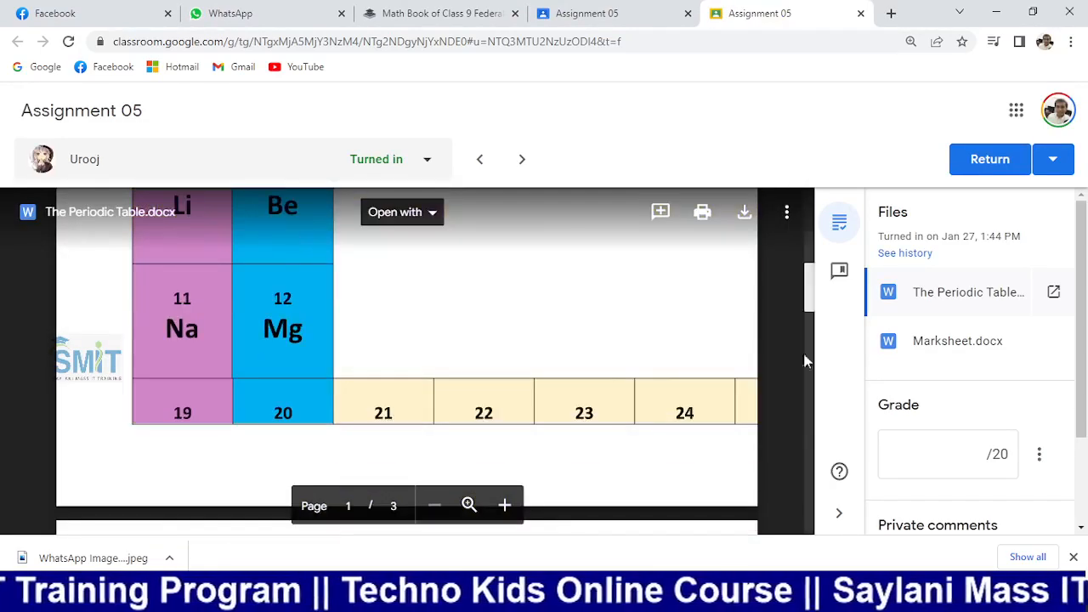
left_click(981, 344)
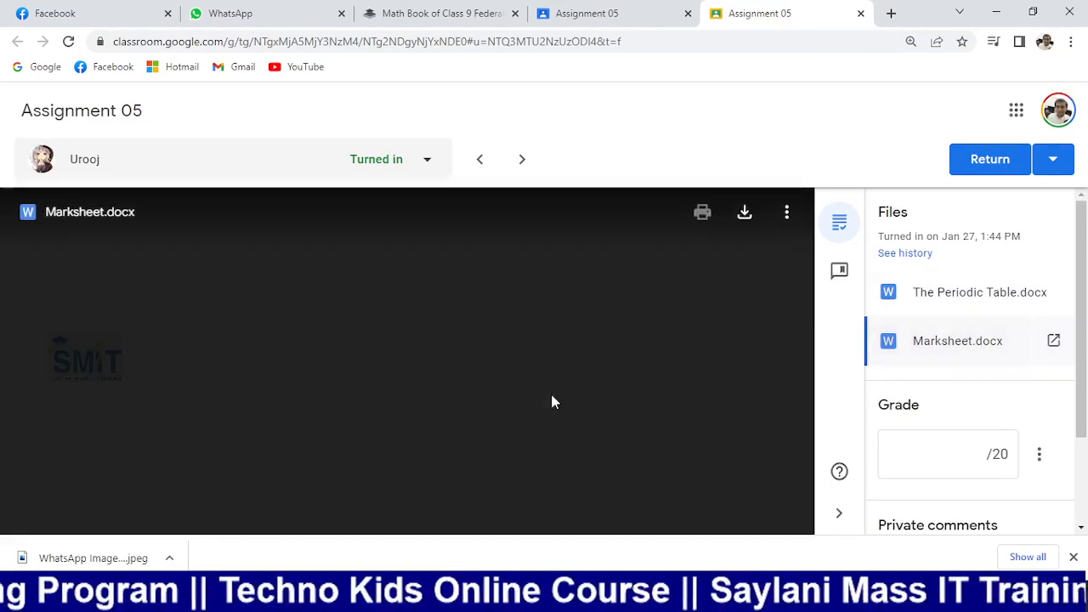
scroll(551, 399, "down", 3)
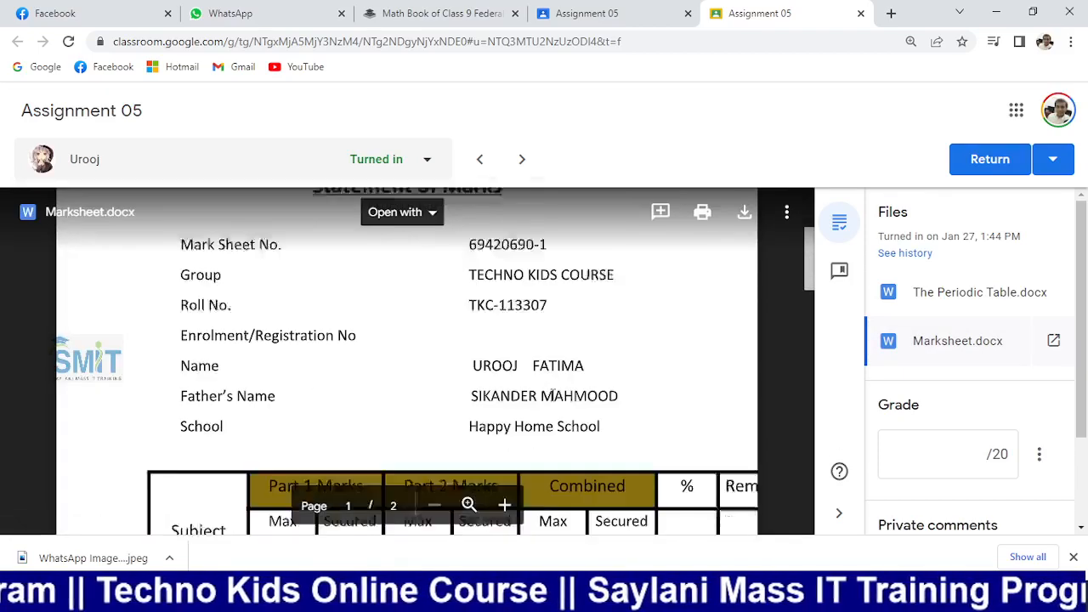
scroll(552, 396, "up", 1)
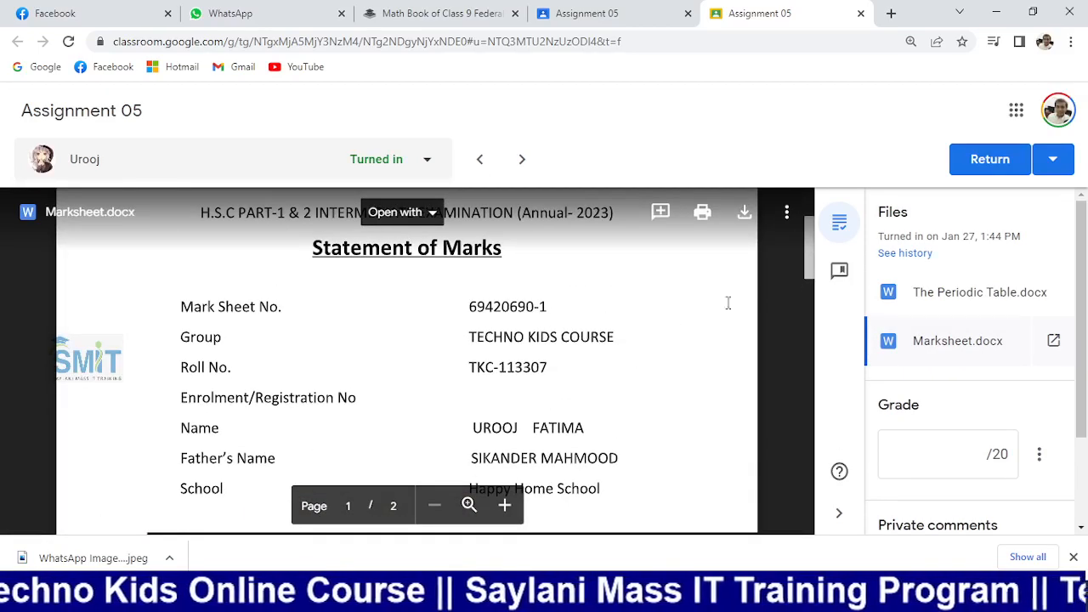
left_click(744, 212)
Back on the Student work list, search it for another student's name
left_click(500, 13)
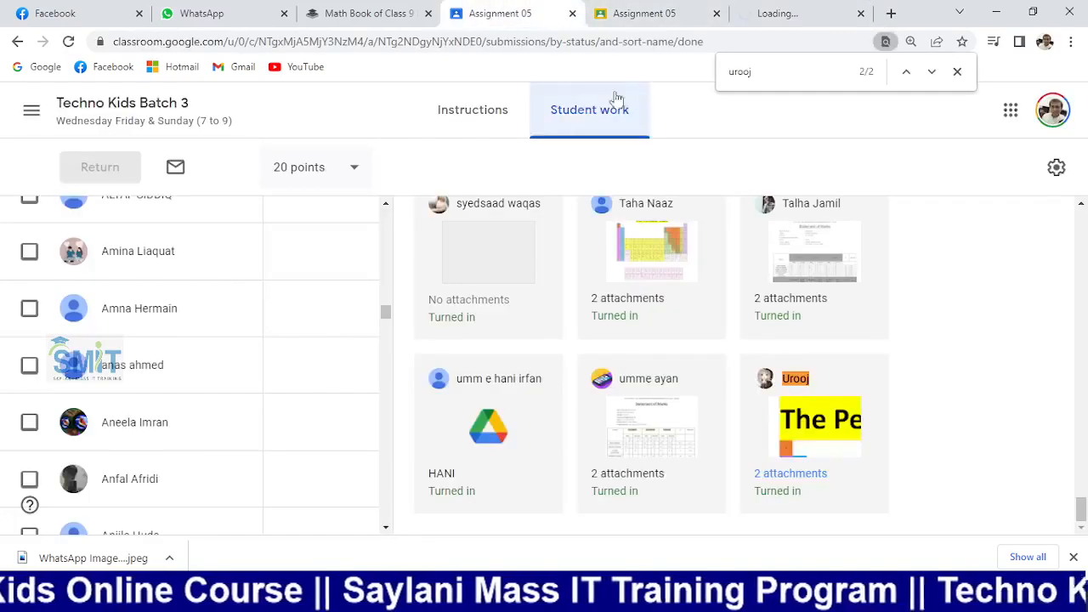
left_click(808, 74)
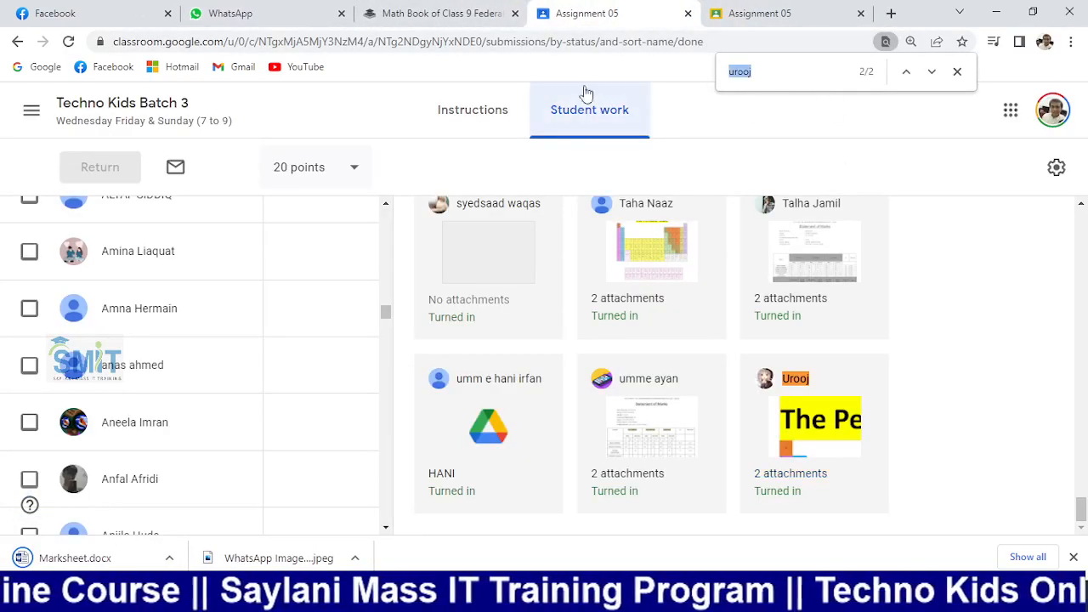
type("safia")
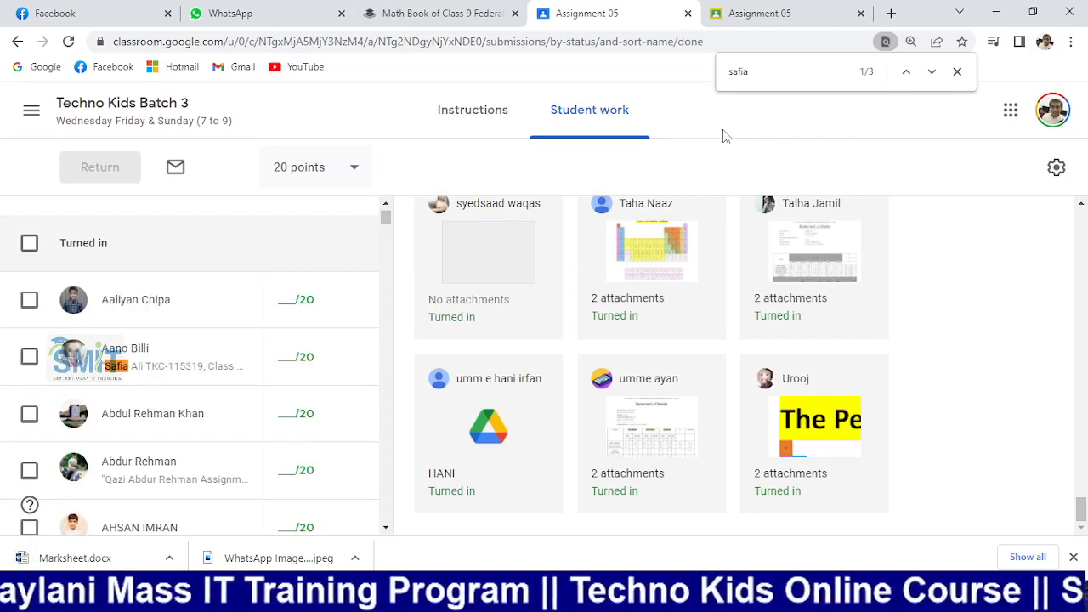
key("Return")
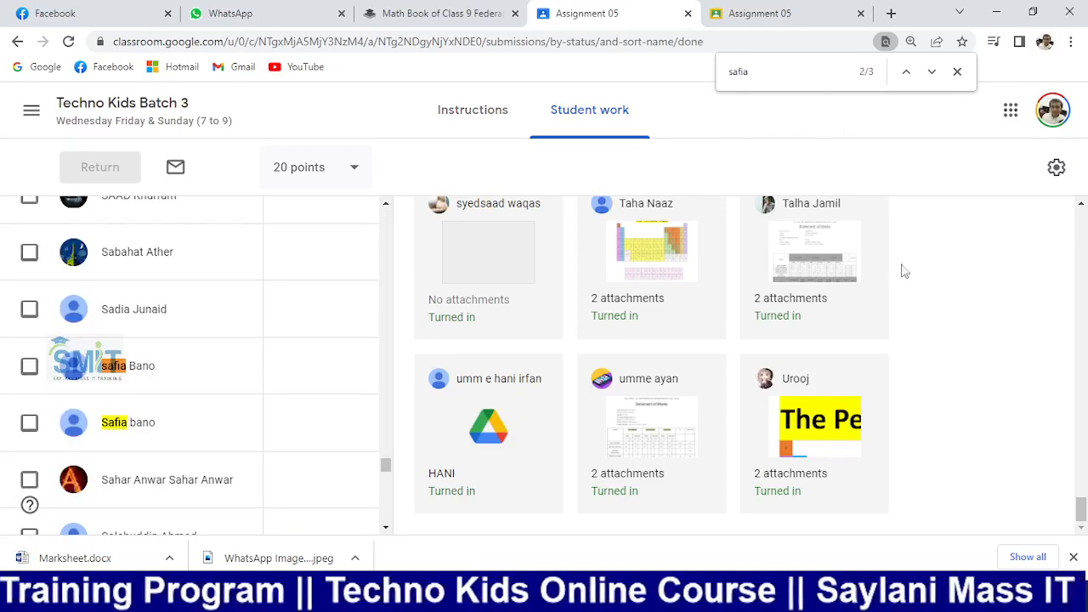
scroll(720, 389, "up", 5)
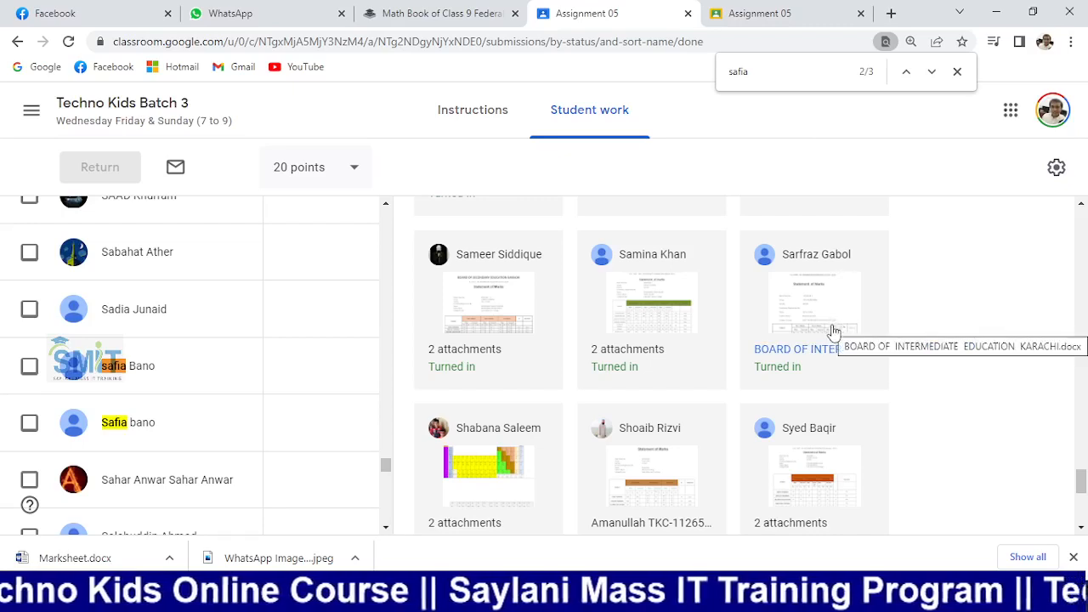
Find one more student's two matching entries, close the find bar and reload the page
key("ctrl+f")
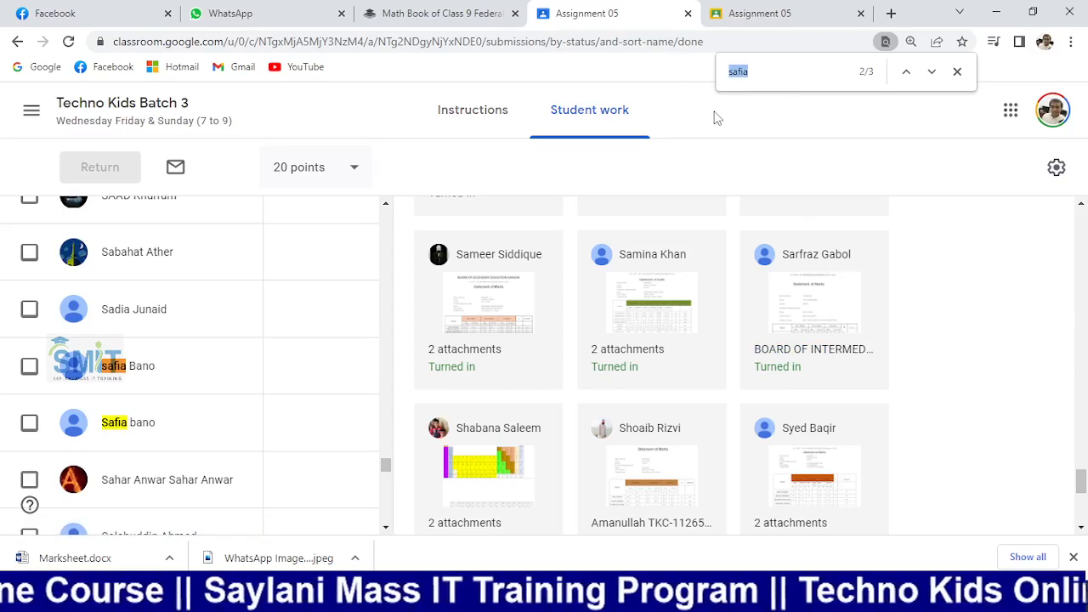
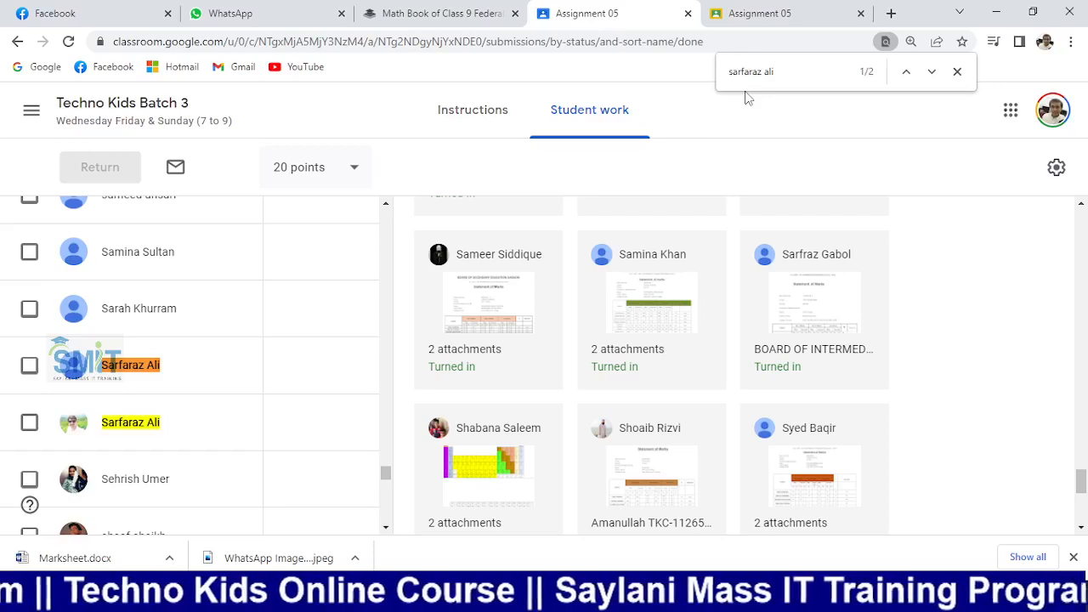
key("Return")
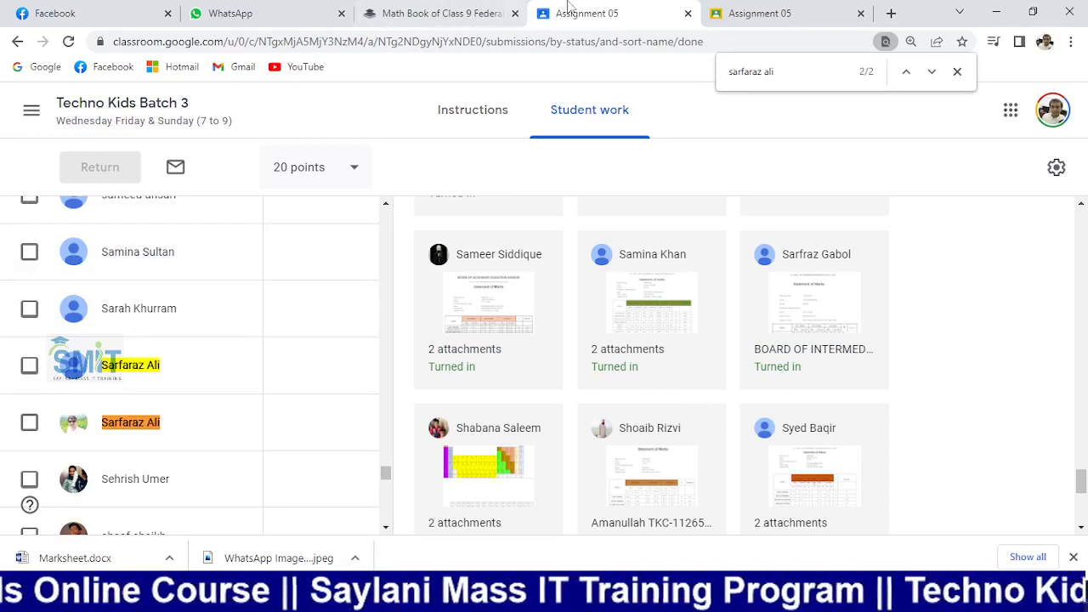
left_click(476, 13)
left_click(578, 13)
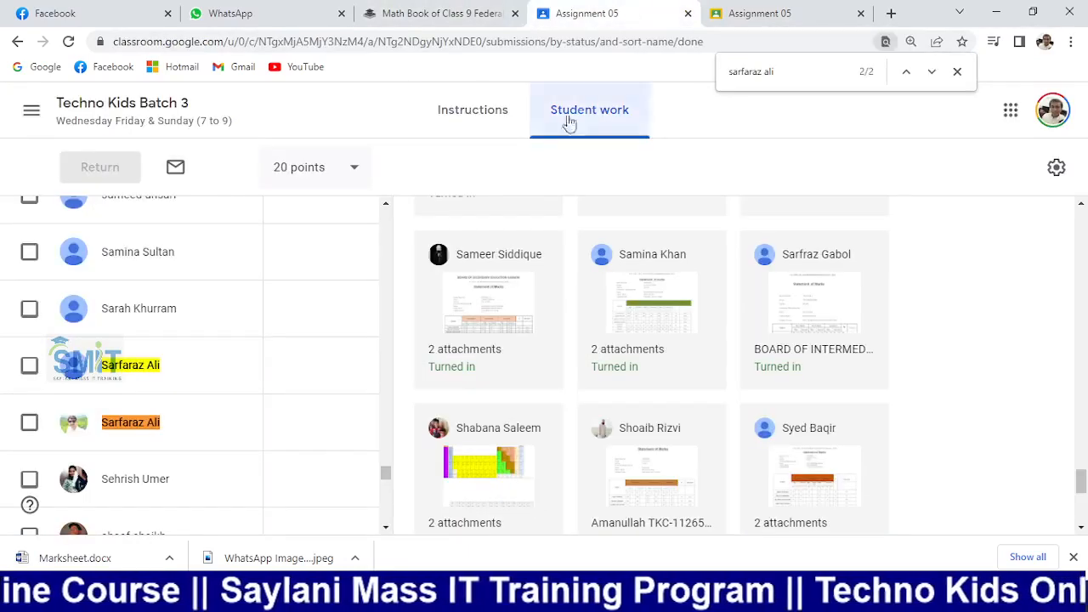
left_click(957, 72)
left_click(68, 40)
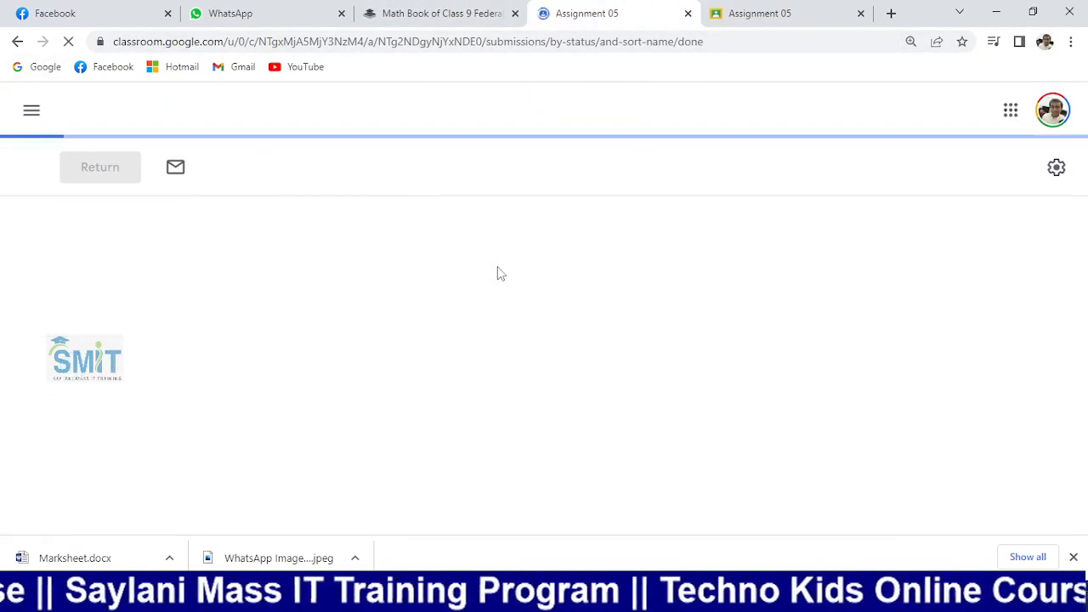
Open the downloaded Marksheet.docx in Word and enable editing
left_click(99, 557)
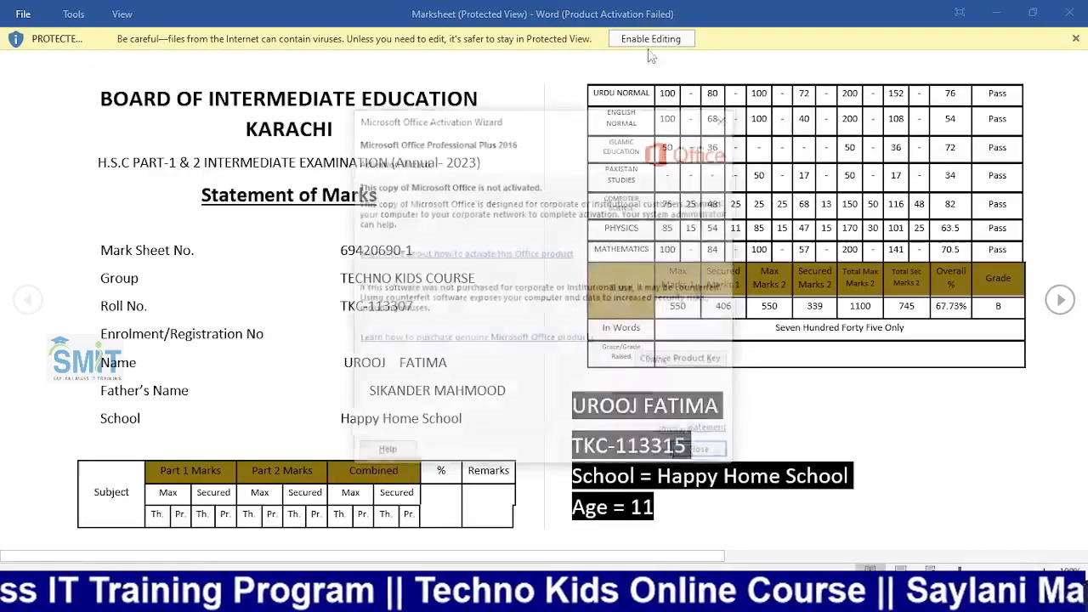
left_click(725, 118)
left_click(667, 38)
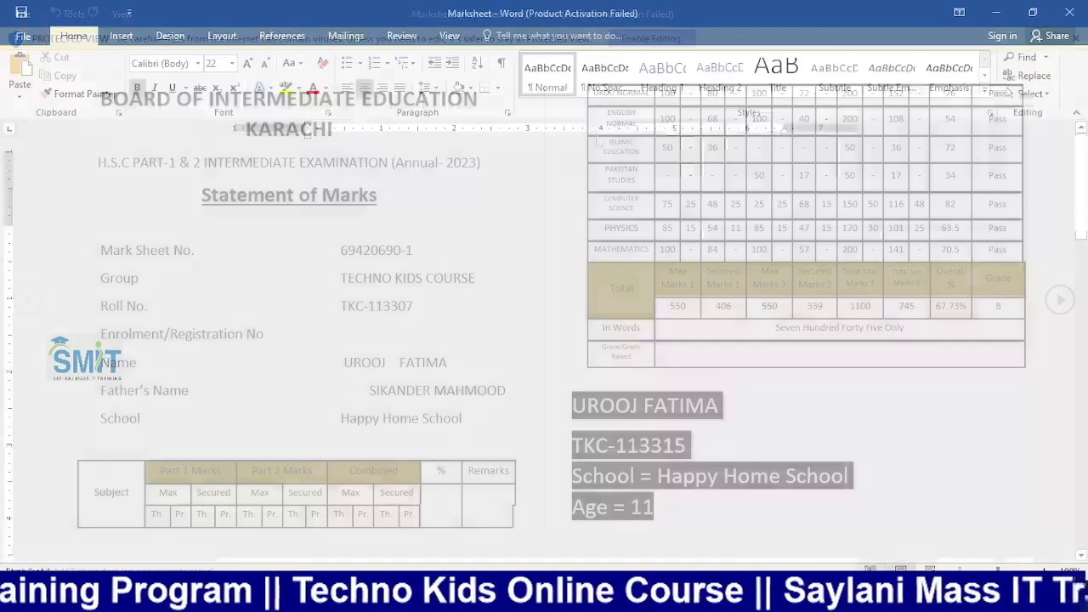
scroll(364, 301, "down", 3)
Check the student details block with formatting marks shown, hide them again, and close the document
left_click_drag(339, 245, 730, 434)
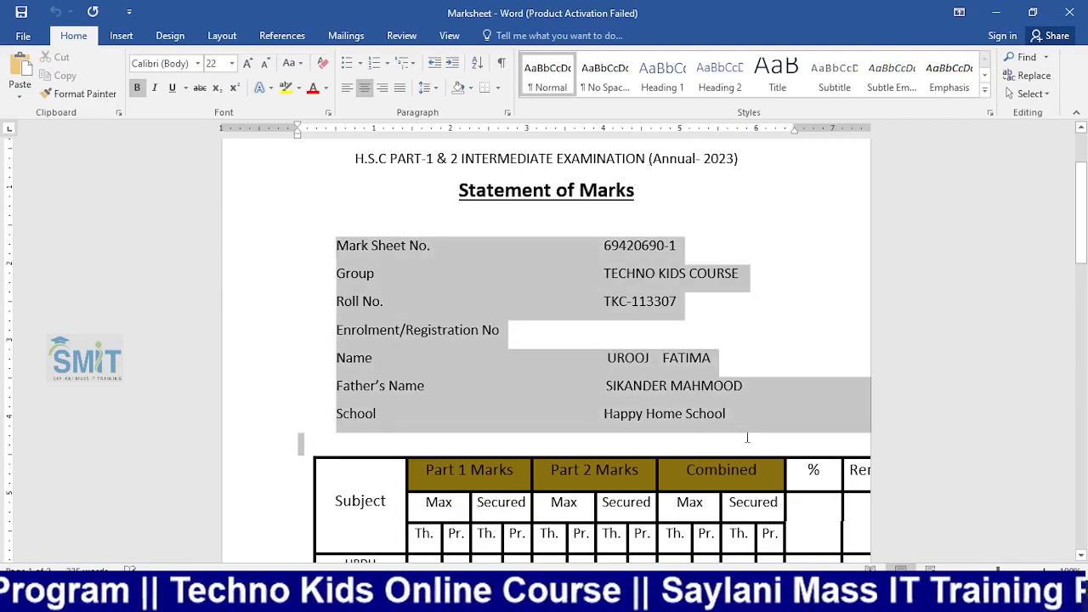
left_click(500, 62)
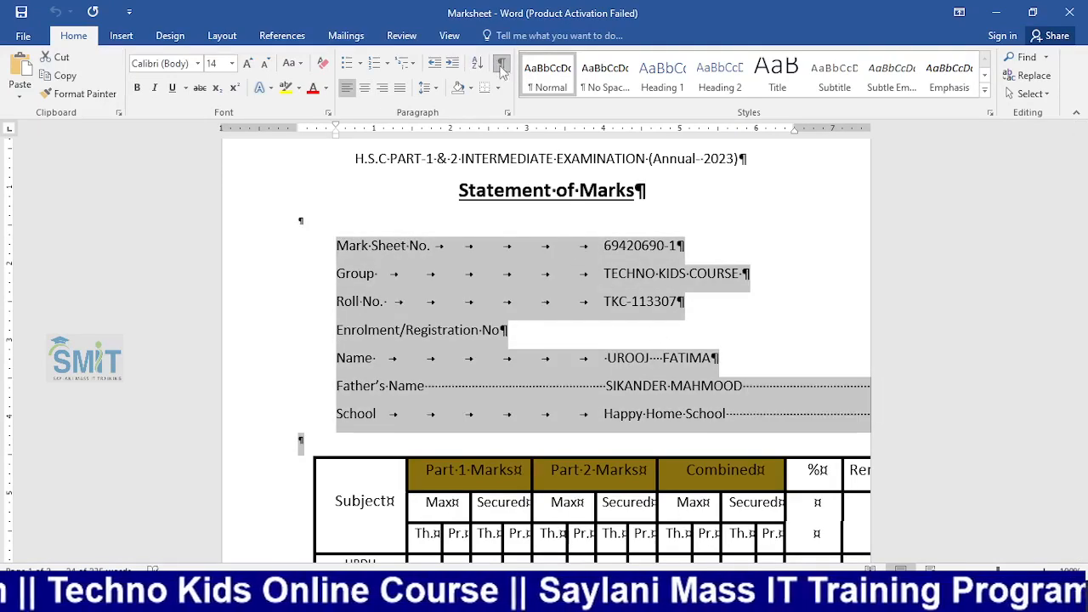
left_click(606, 385)
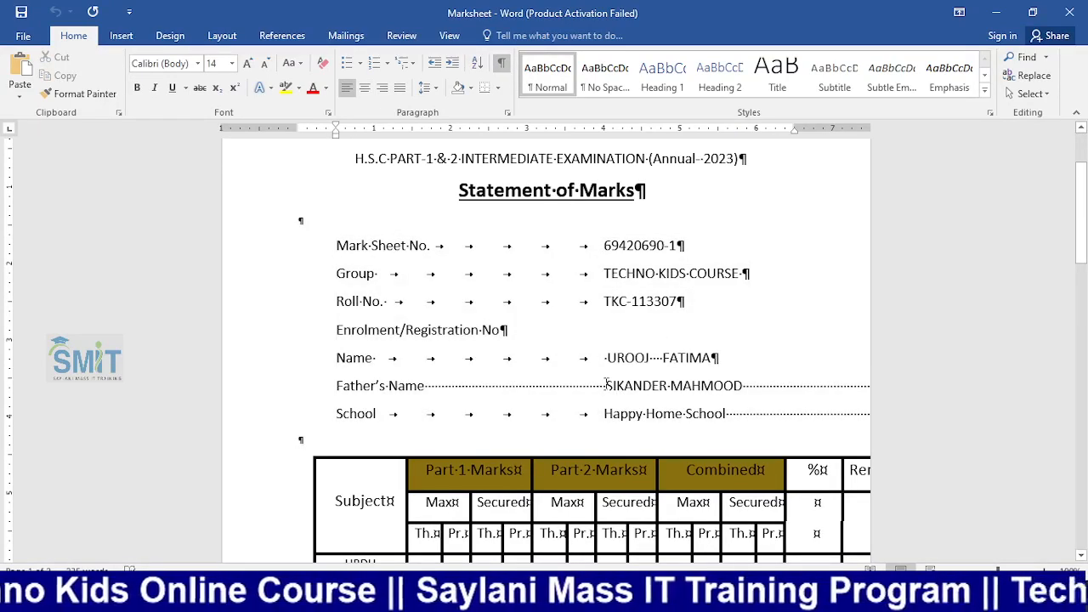
left_click(501, 63)
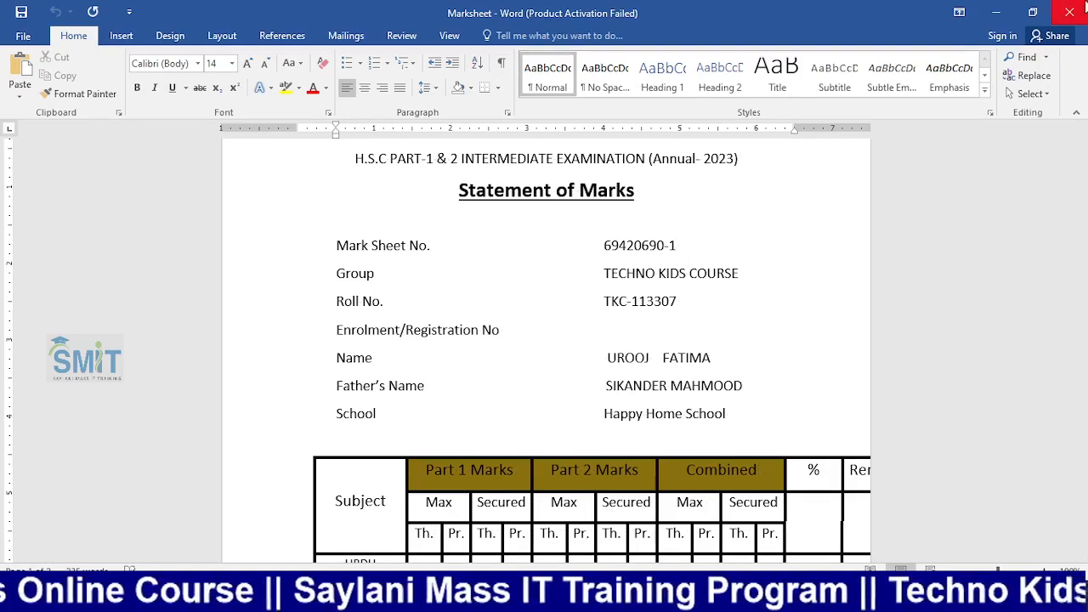
left_click(1078, 9)
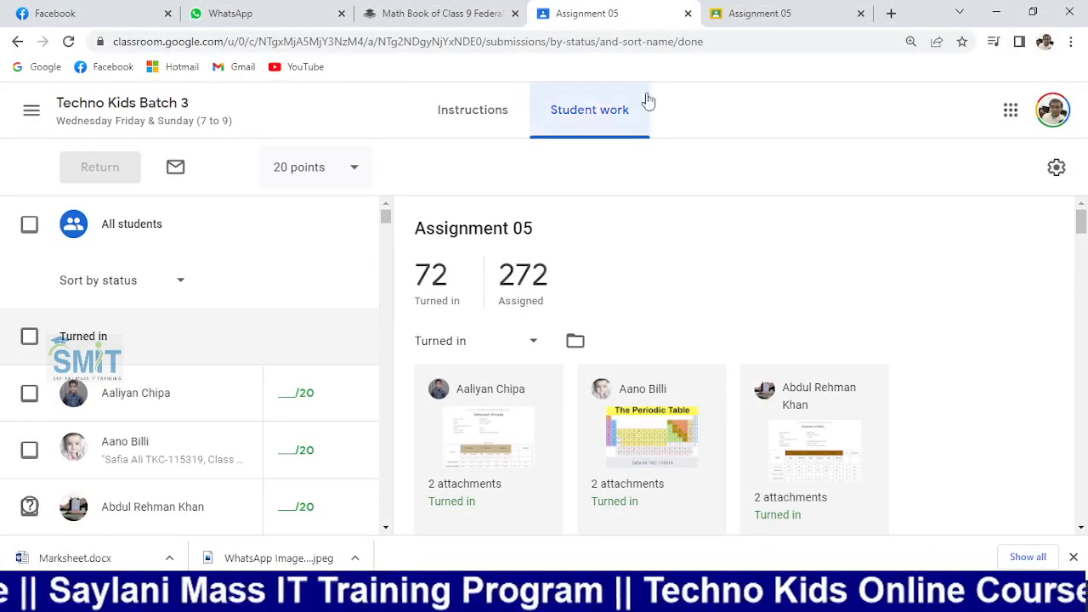
Find a student's Assignment 05 submission, download its marksheet and open the .docx in Word
key("ctrl+f")
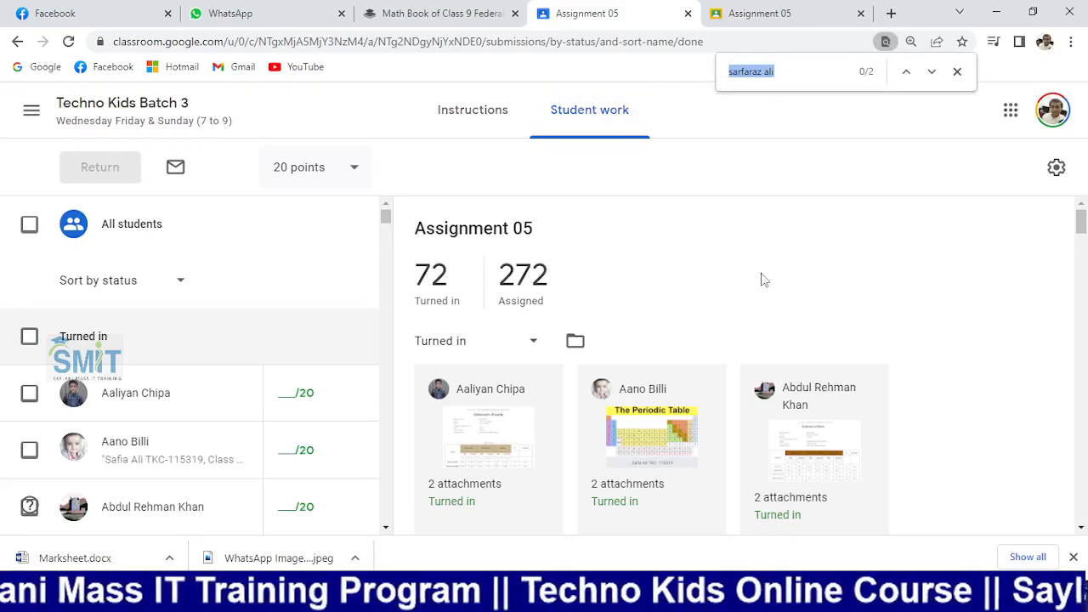
type("inaya")
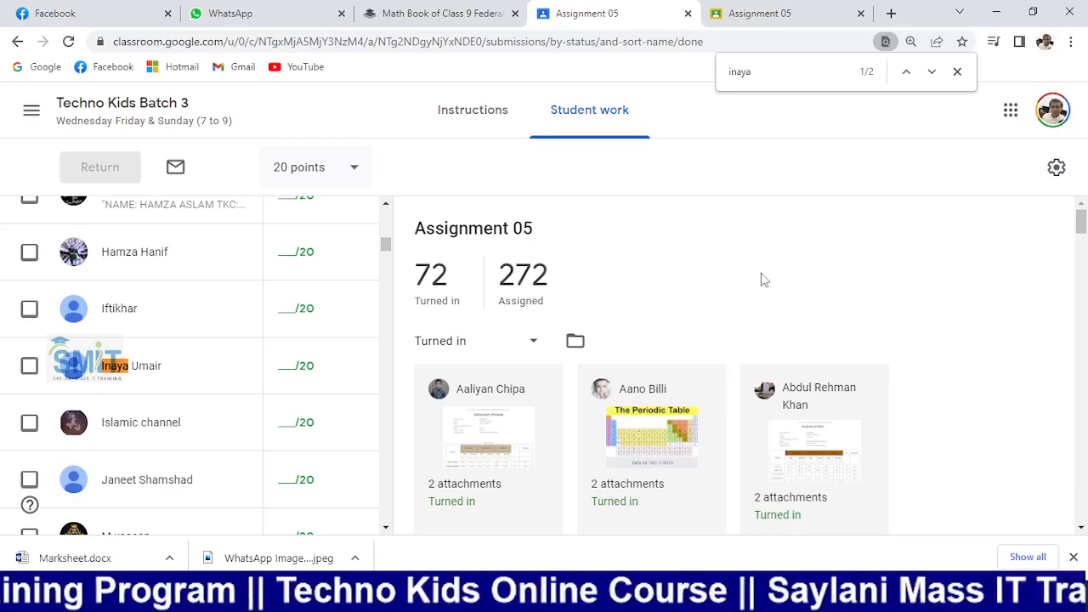
key("Return")
left_click(828, 459)
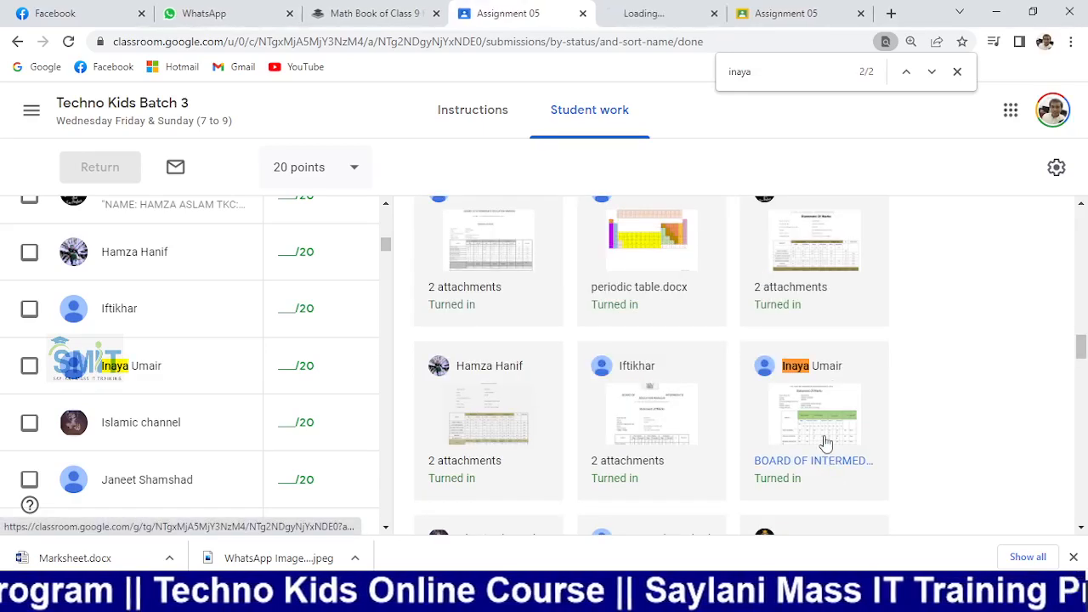
left_click(643, 8)
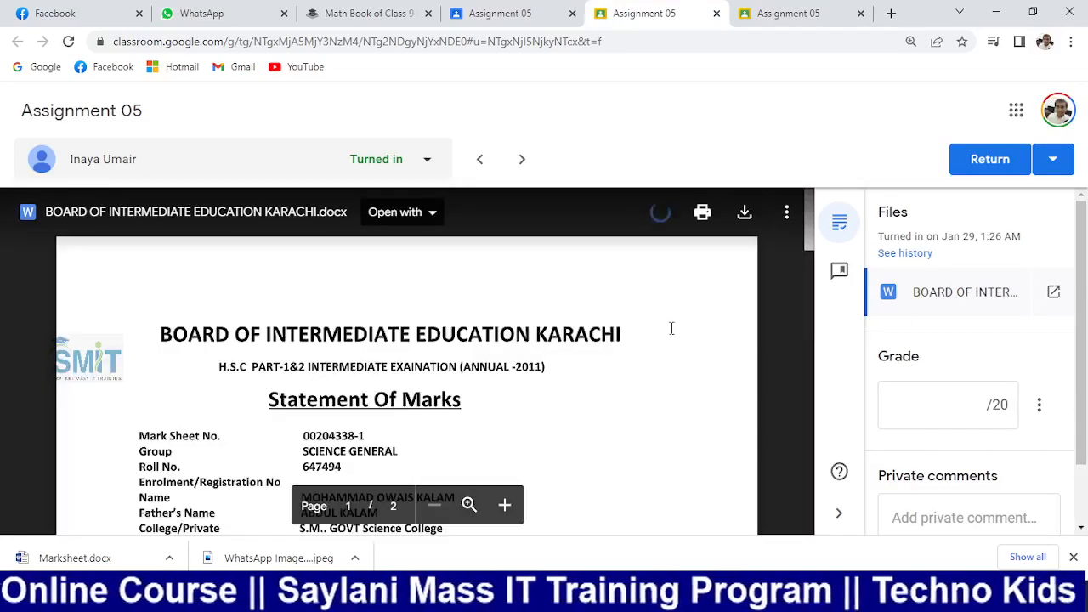
left_click(745, 213)
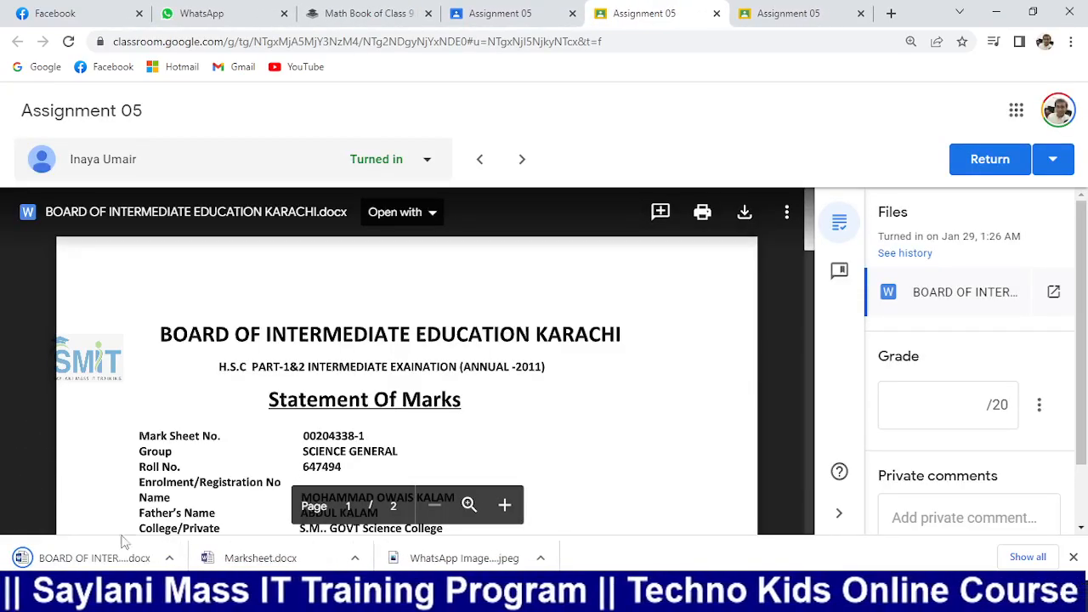
left_click(126, 557)
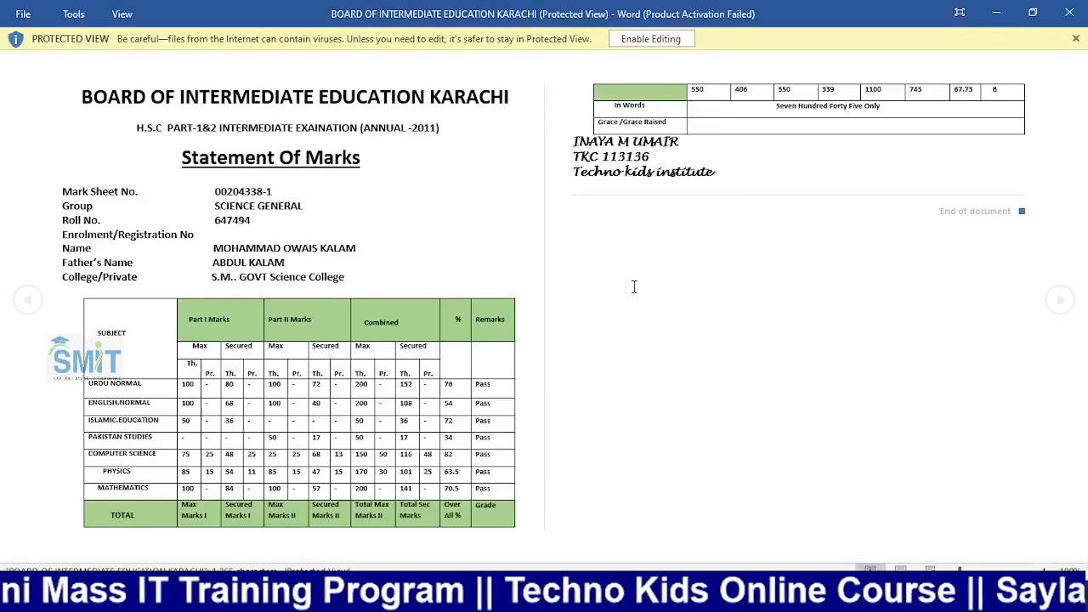
Enable editing on the BOARD OF INTERMEDIATE EDUCATION KARACHI file and nudge the marks table left
left_click(716, 124)
left_click(669, 37)
scroll(480, 266, "down", 2)
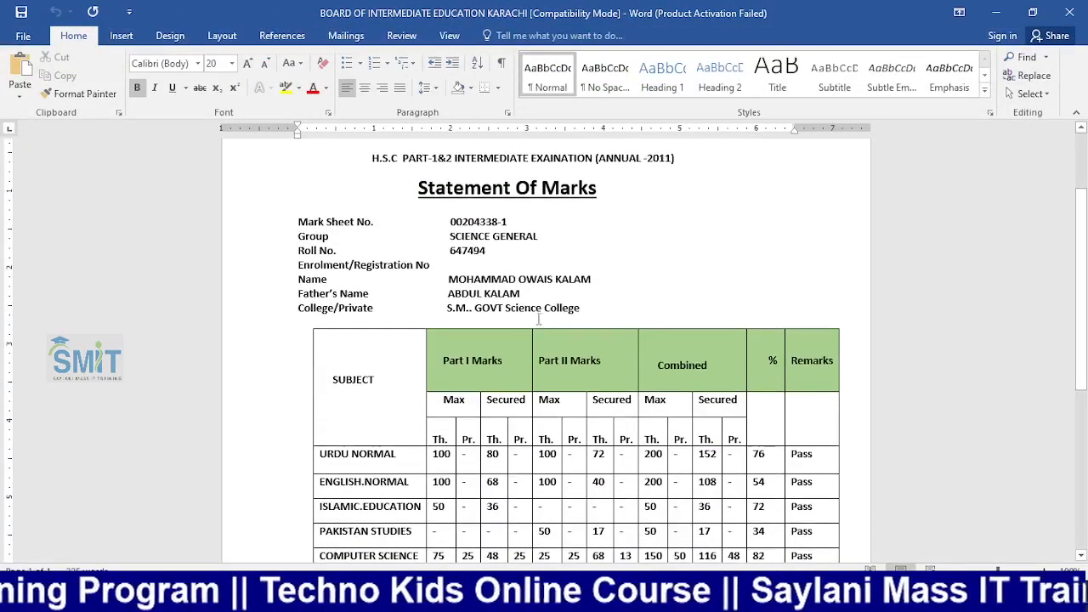
scroll(480, 266, "down", 4)
scroll(408, 335, "up", 3)
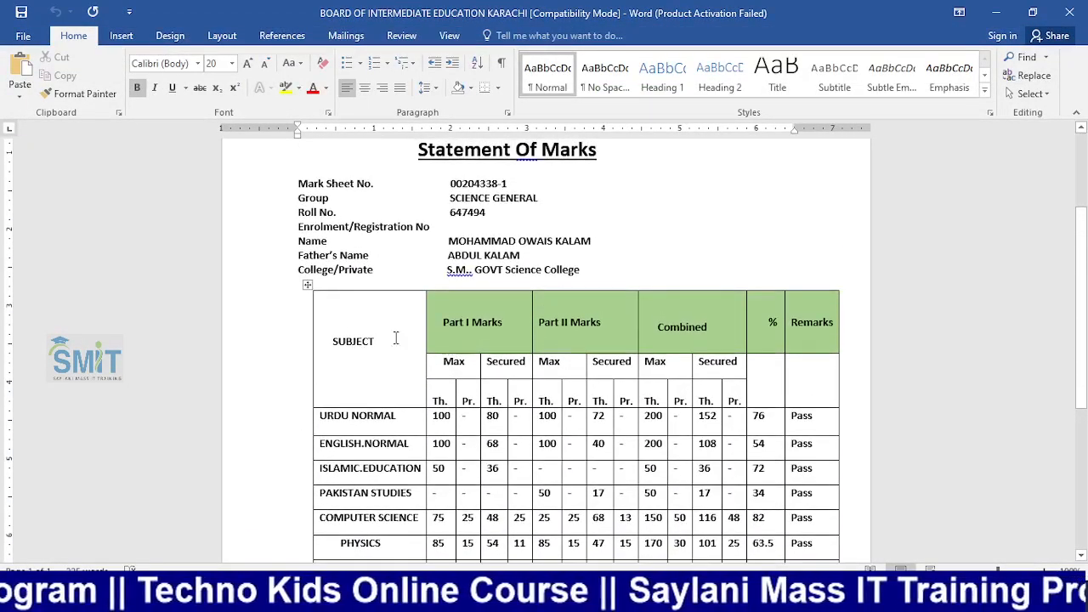
left_click_drag(311, 289, 284, 287)
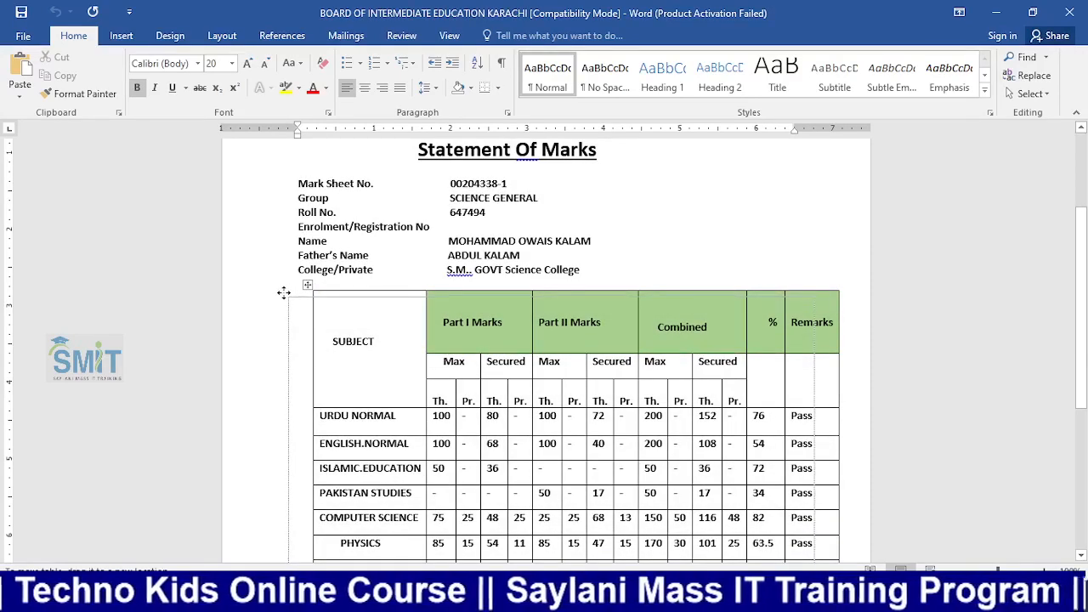
Select the mark sheet number and Group values to inspect them
scroll(444, 270, "down", 7)
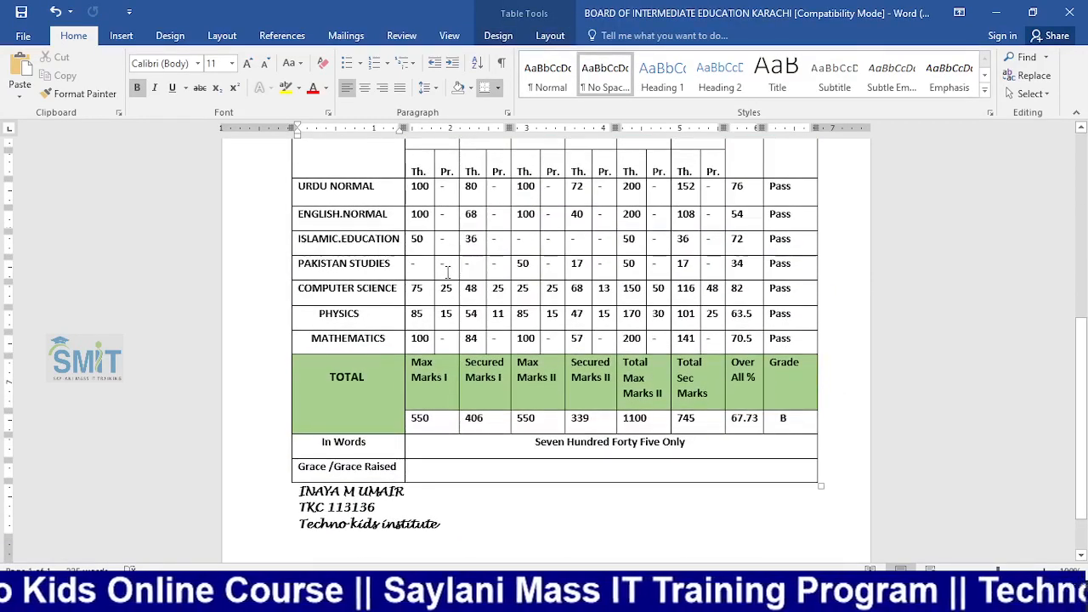
scroll(446, 272, "up", 8)
scroll(425, 268, "up", 1)
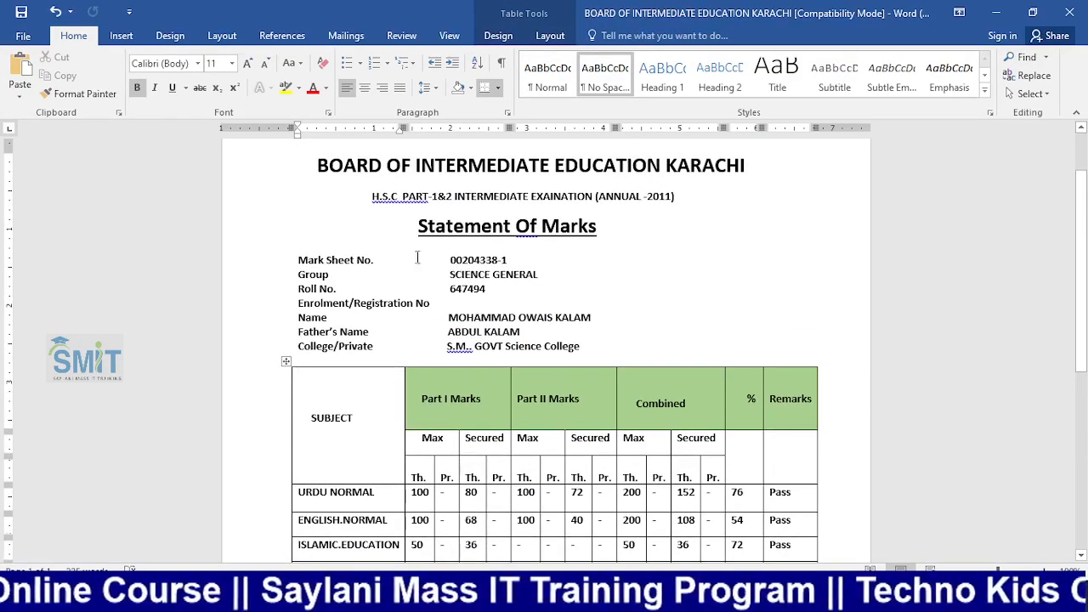
left_click_drag(453, 262, 523, 263)
left_click_drag(454, 276, 538, 277)
left_click(520, 278)
Delete the mark sheet number and roll number values from the marksheet
left_click_drag(462, 289, 500, 318)
left_click_drag(382, 332, 489, 330)
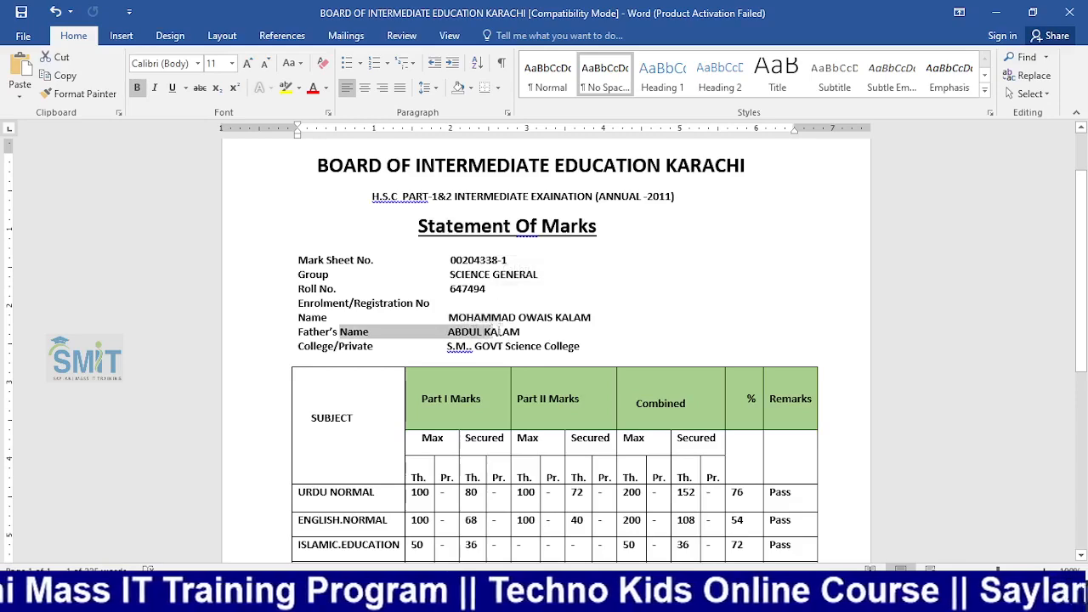
left_click(690, 354)
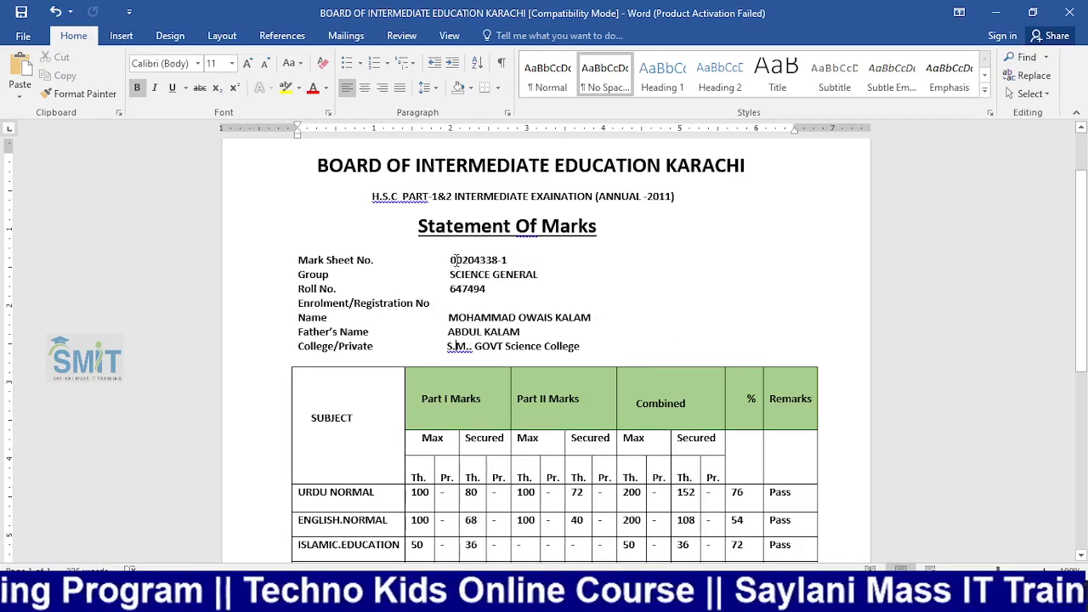
left_click_drag(451, 260, 507, 263)
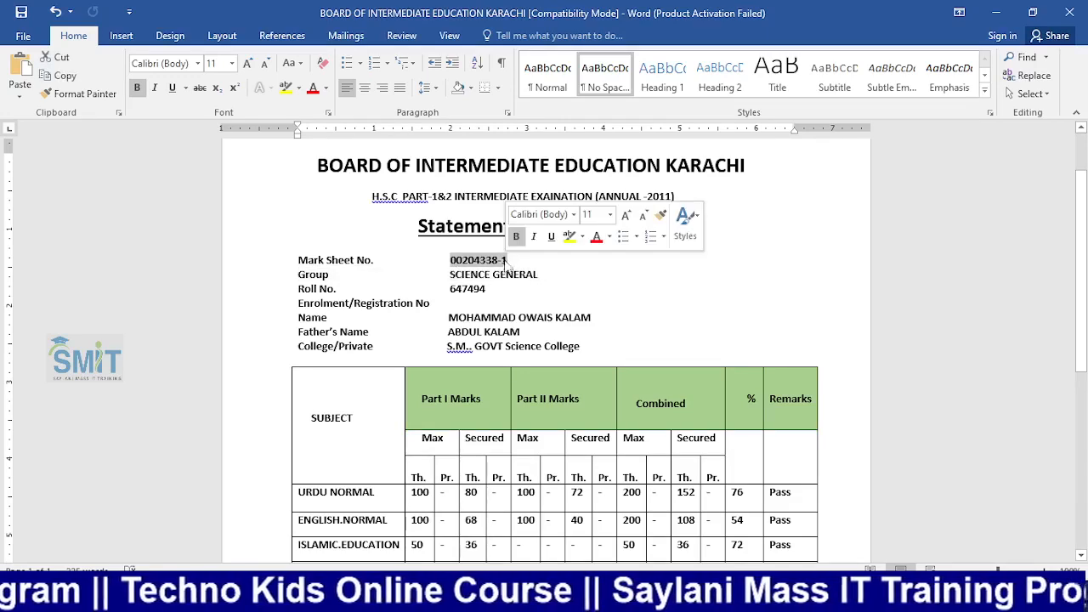
key("BackSpace")
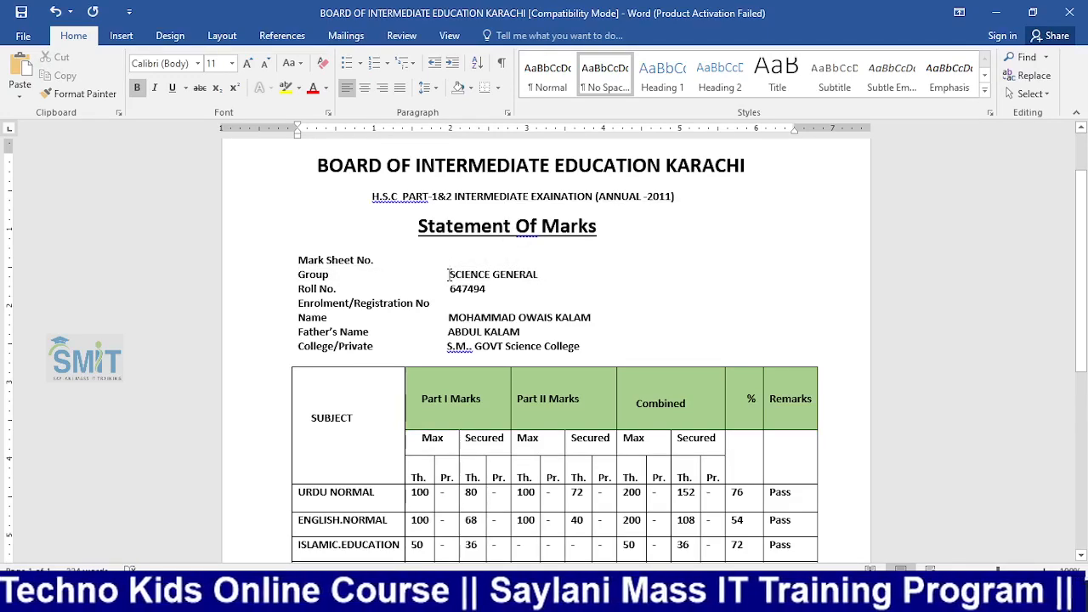
triple_click(448, 274)
left_click(446, 289)
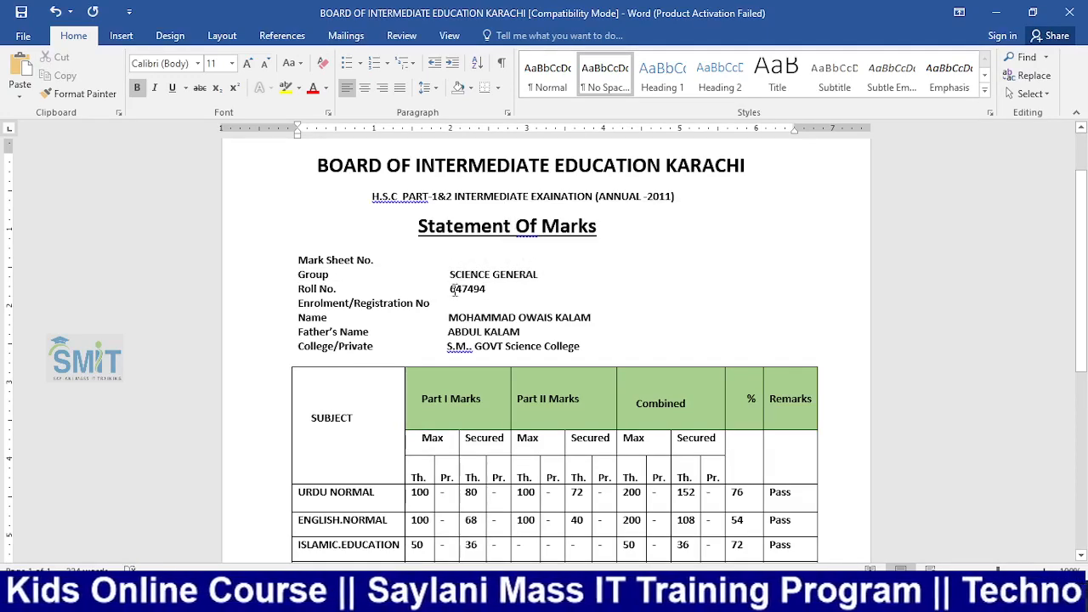
double_click(468, 289)
key("BackSpace")
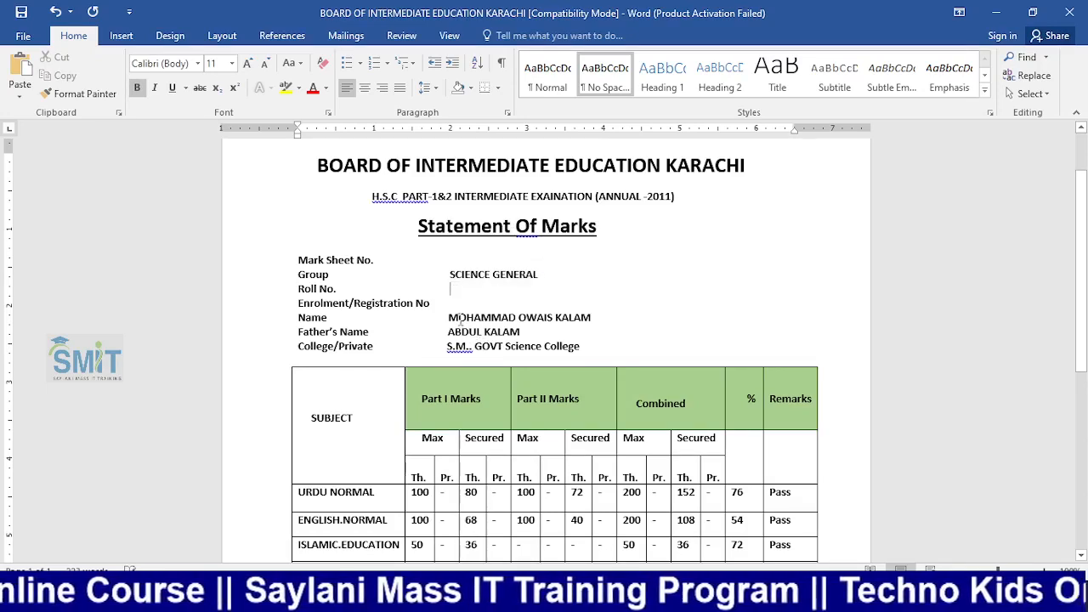
Clear the student's name and father's name values, keeping their label lines
left_click_drag(448, 316, 591, 317)
key("BackSpace")
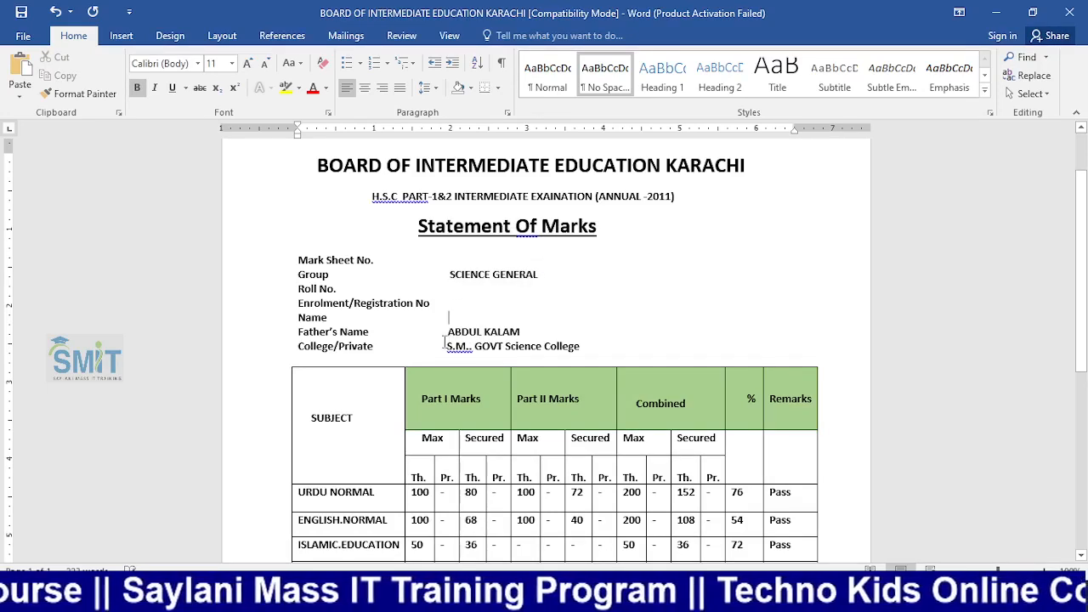
left_click_drag(451, 332, 520, 331)
left_click(445, 332)
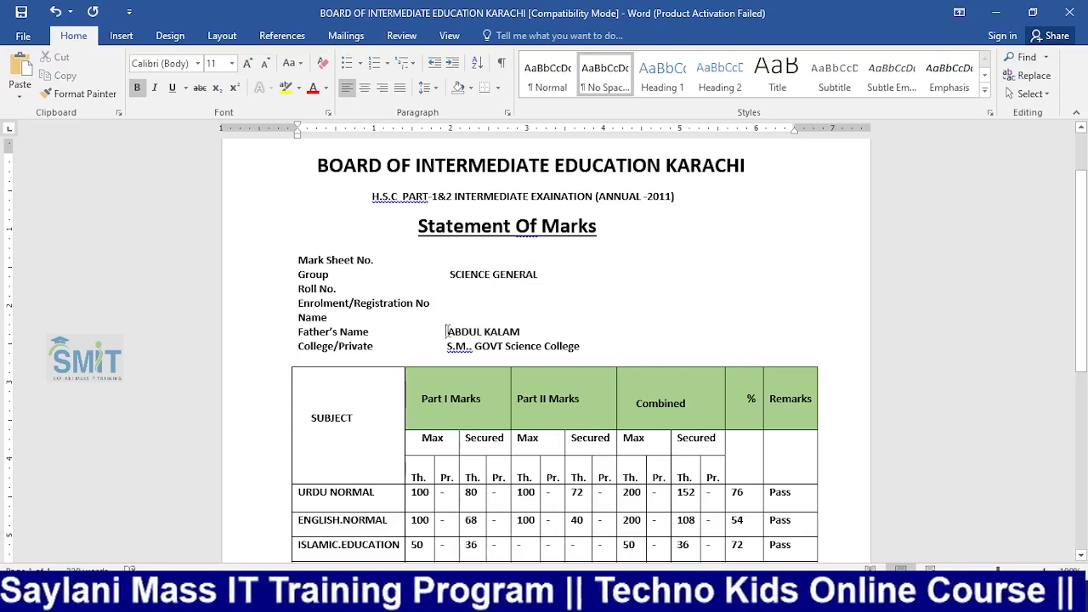
left_click_drag(448, 332, 537, 330)
key("BackSpace")
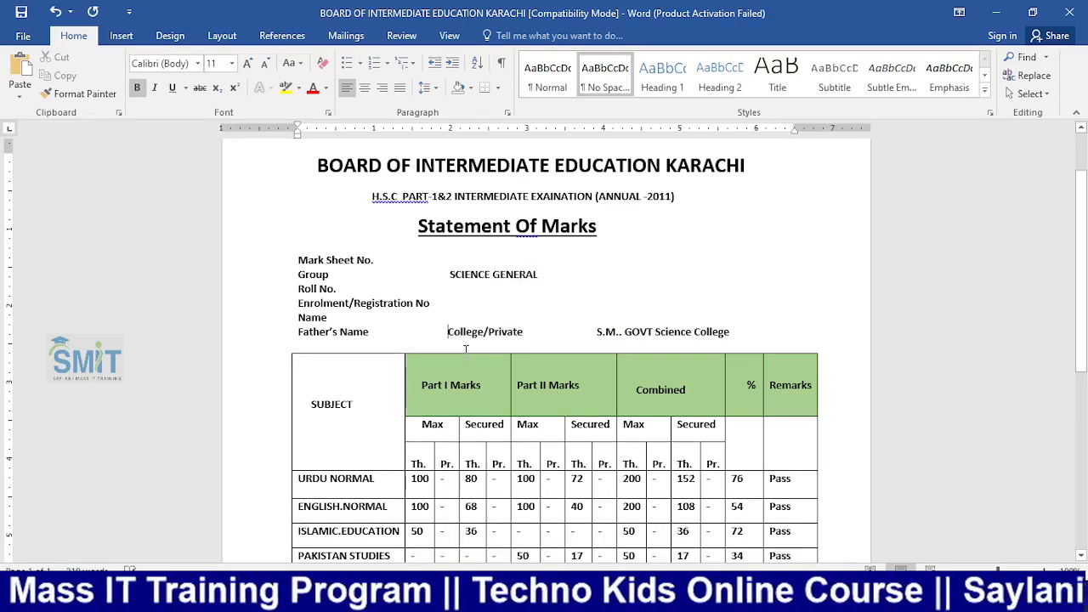
key("ctrl+z")
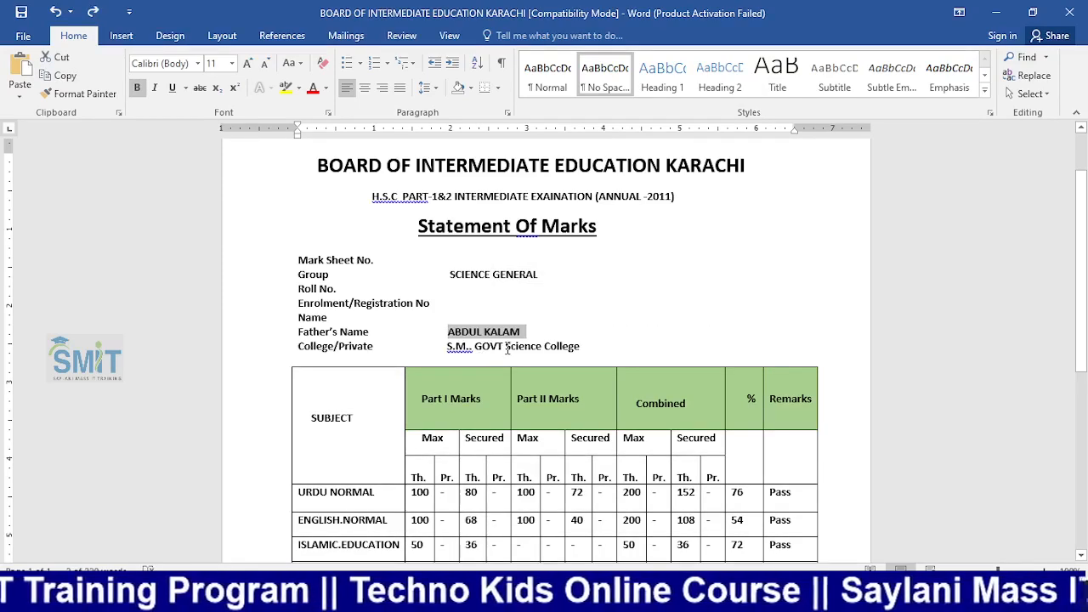
key("BackSpace")
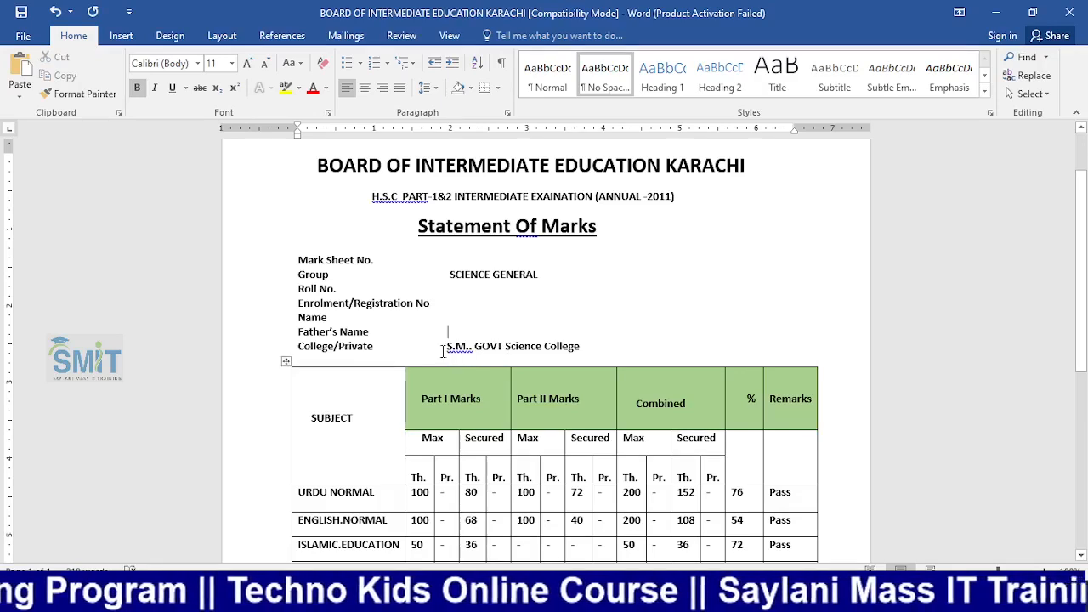
Replace the S.M.. GOVT Science College entry with Techno Kids Students
left_click_drag(447, 346, 580, 346)
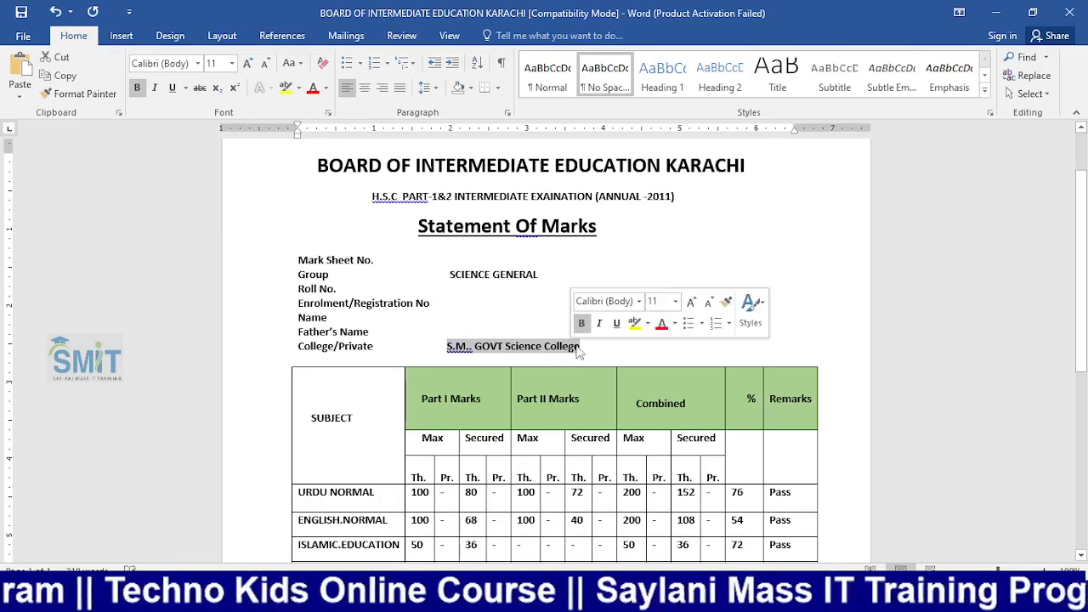
type("Tec")
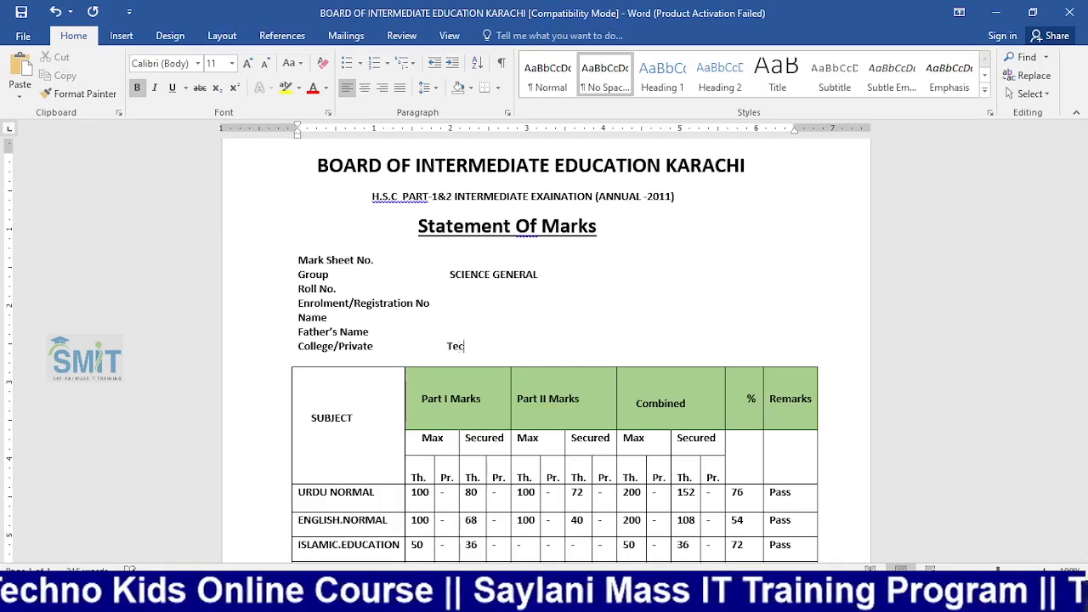
type("hno Kids Students")
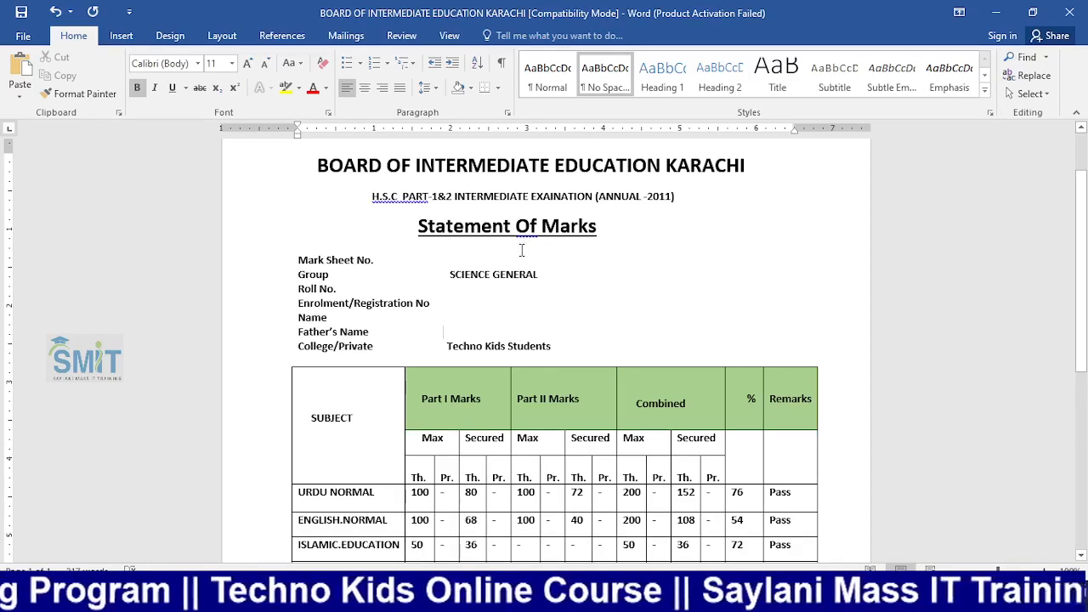
scroll(522, 249, "down", 2)
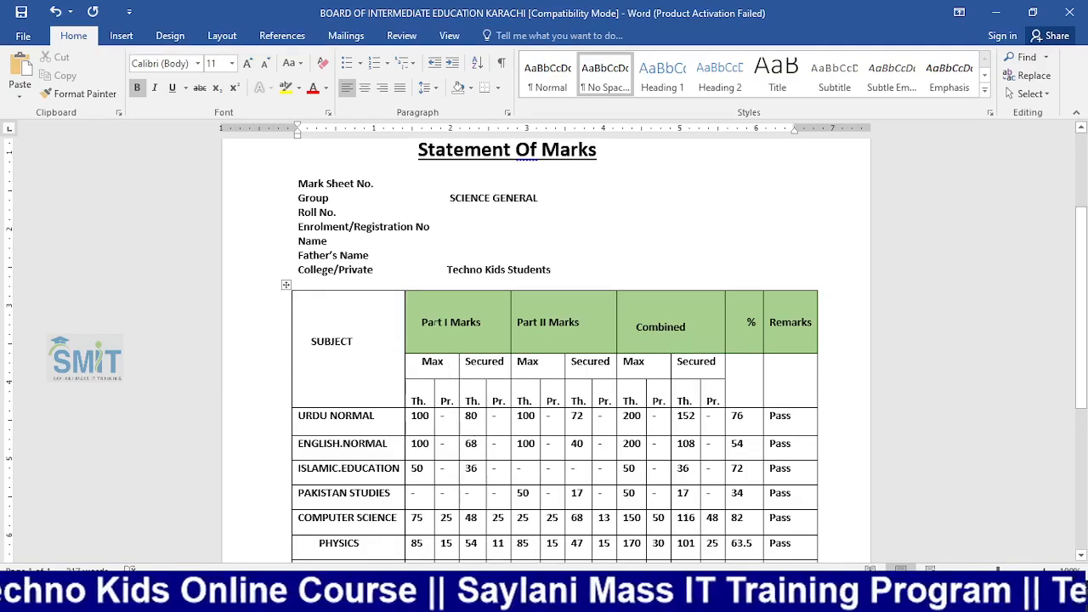
Open Book1 in Excel and insert an empty column A before the names
key("alt+Tab")
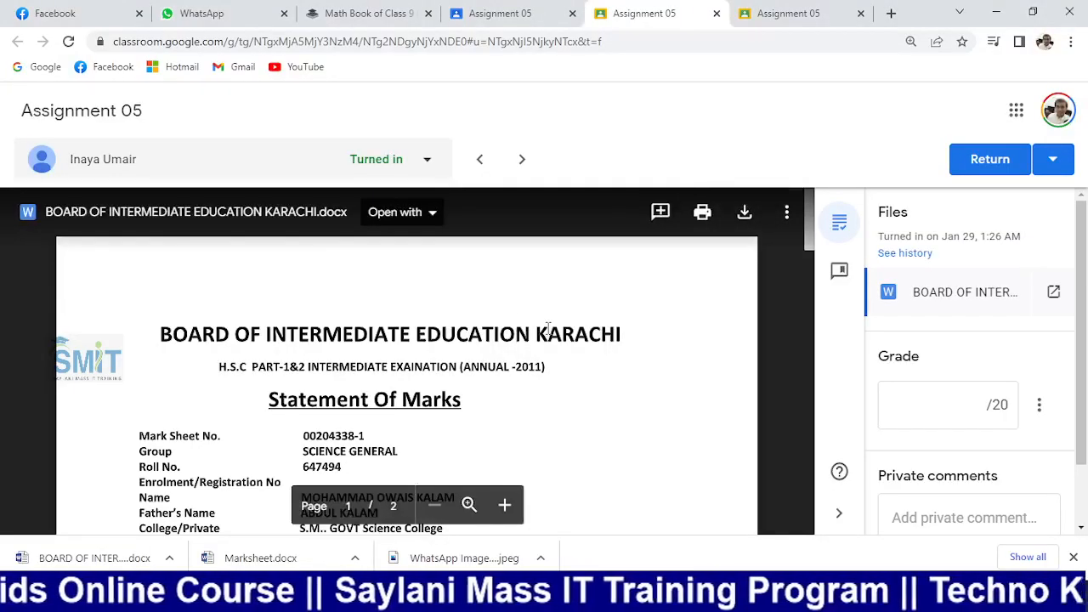
key("alt+Tab")
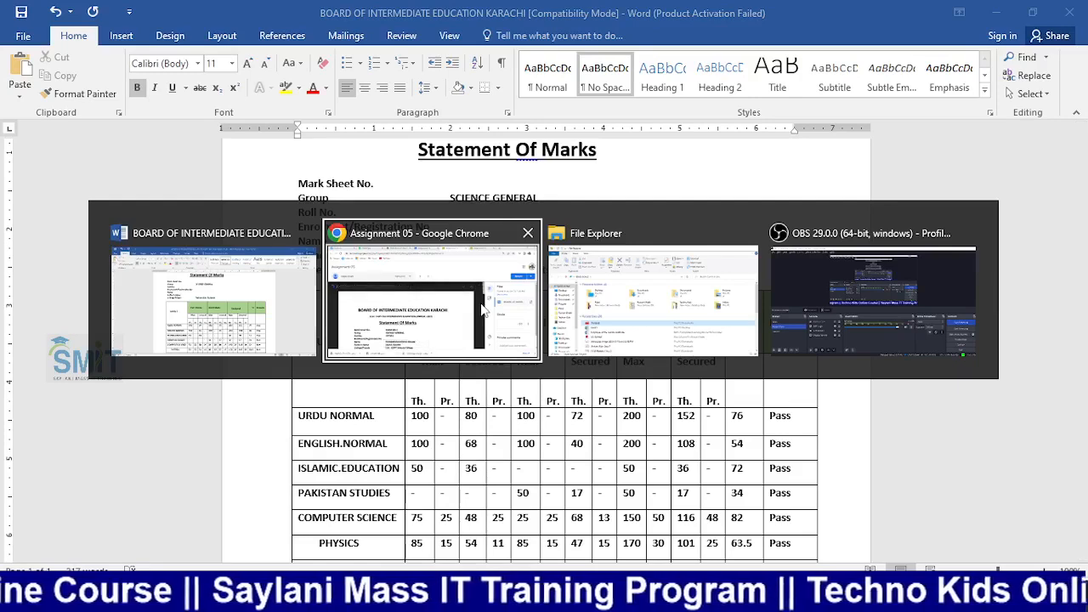
key("alt+Tab")
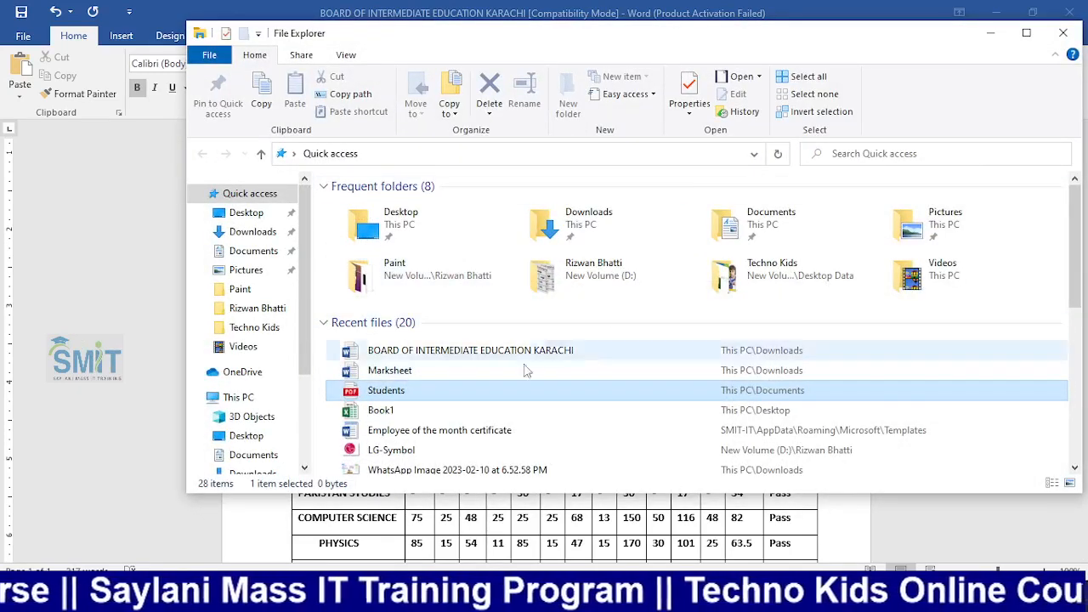
double_click(378, 410)
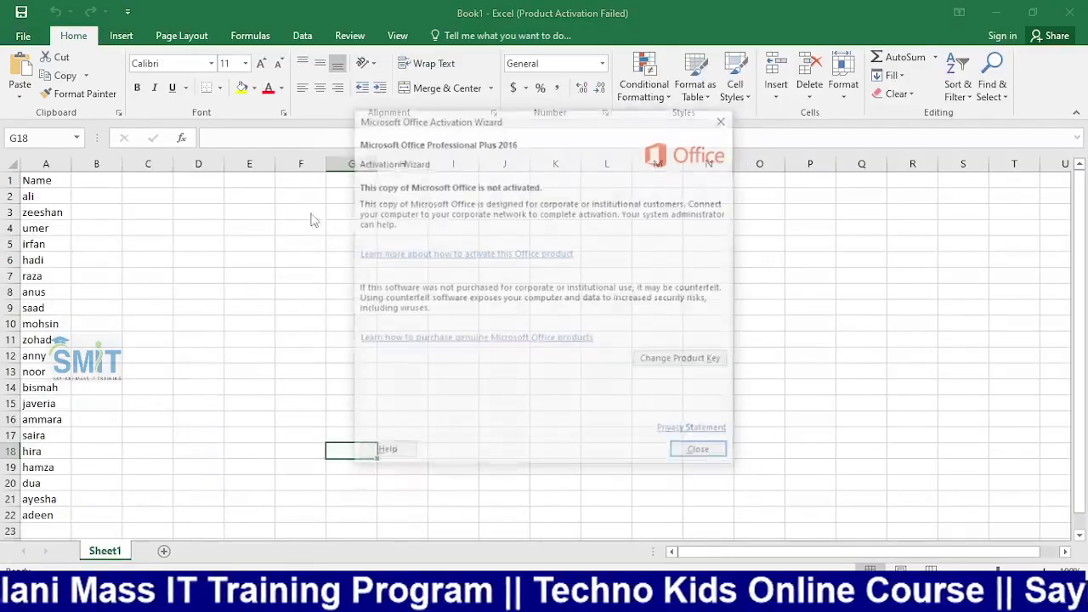
left_click(695, 449)
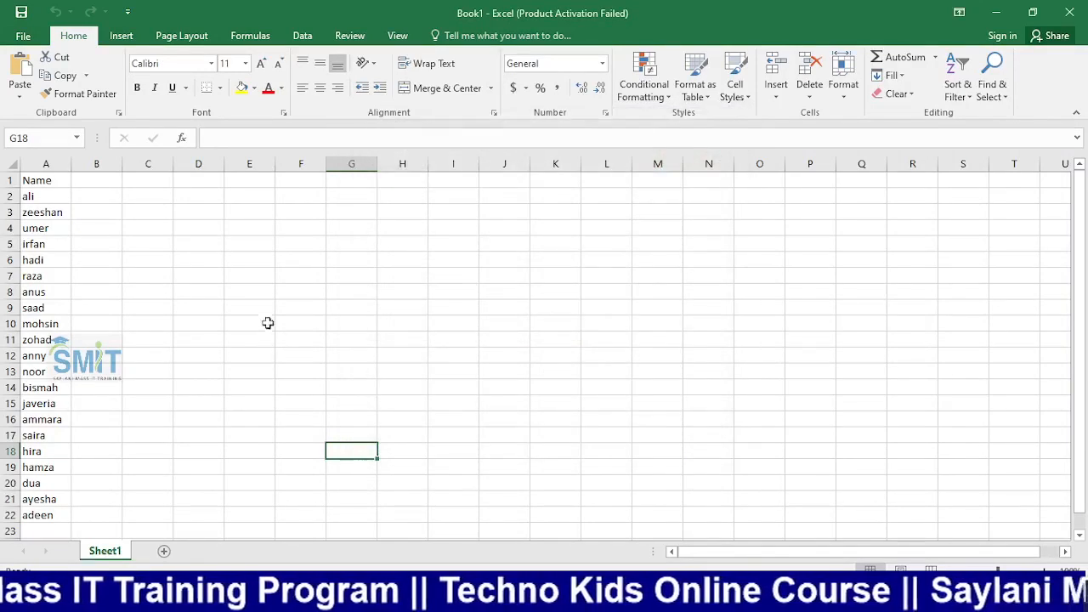
left_click(79, 186)
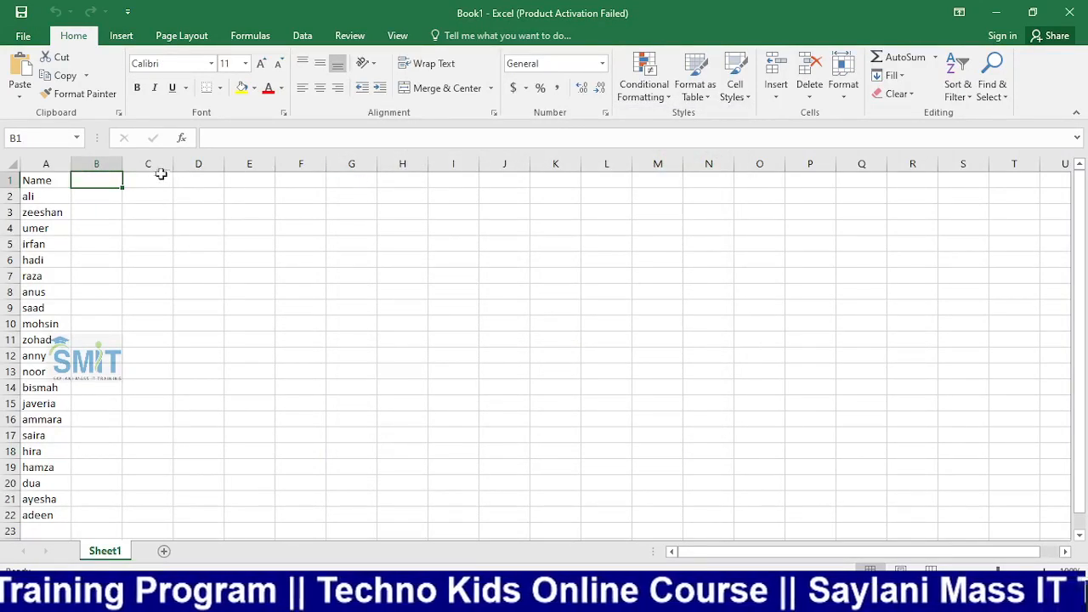
right_click(47, 164)
left_click(119, 282)
left_click(249, 308)
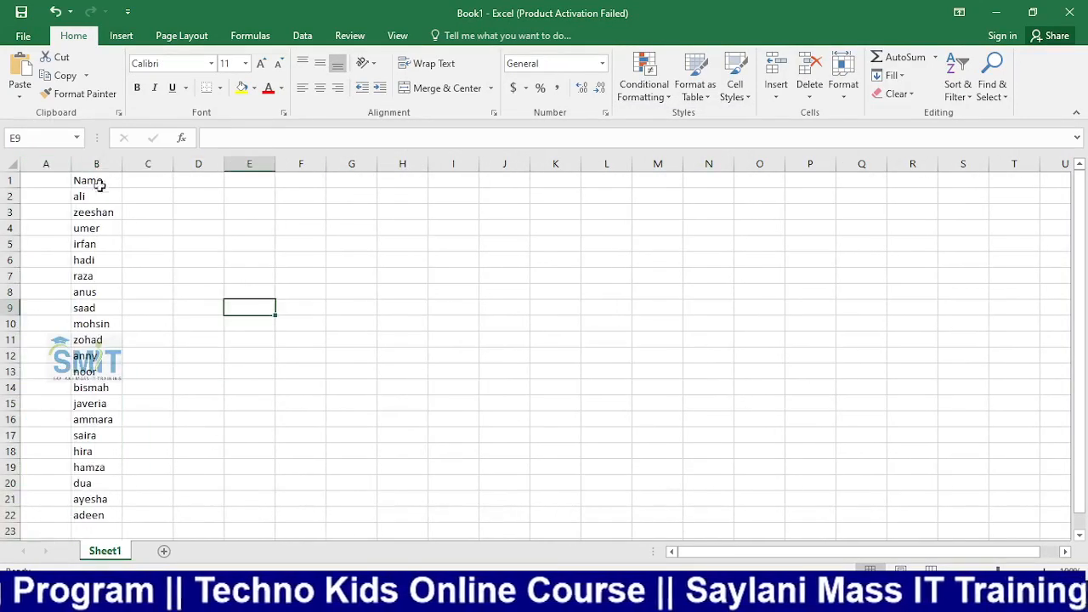
Add a Roll # heading in A1 and fill the series 101-1 to 101-21 down the student rows
left_click(52, 185)
type("R")
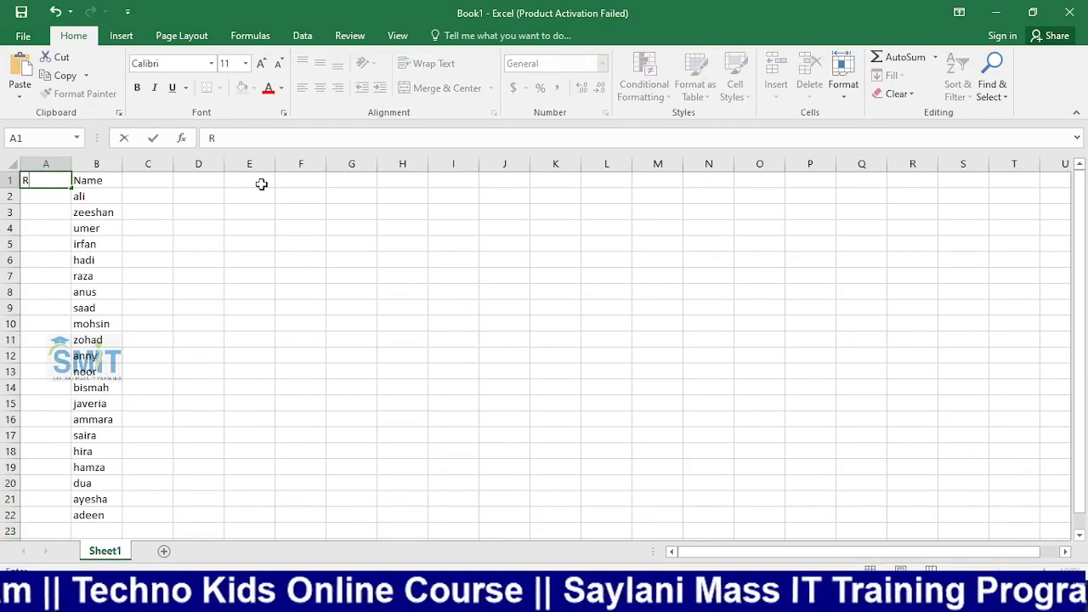
type("oll")
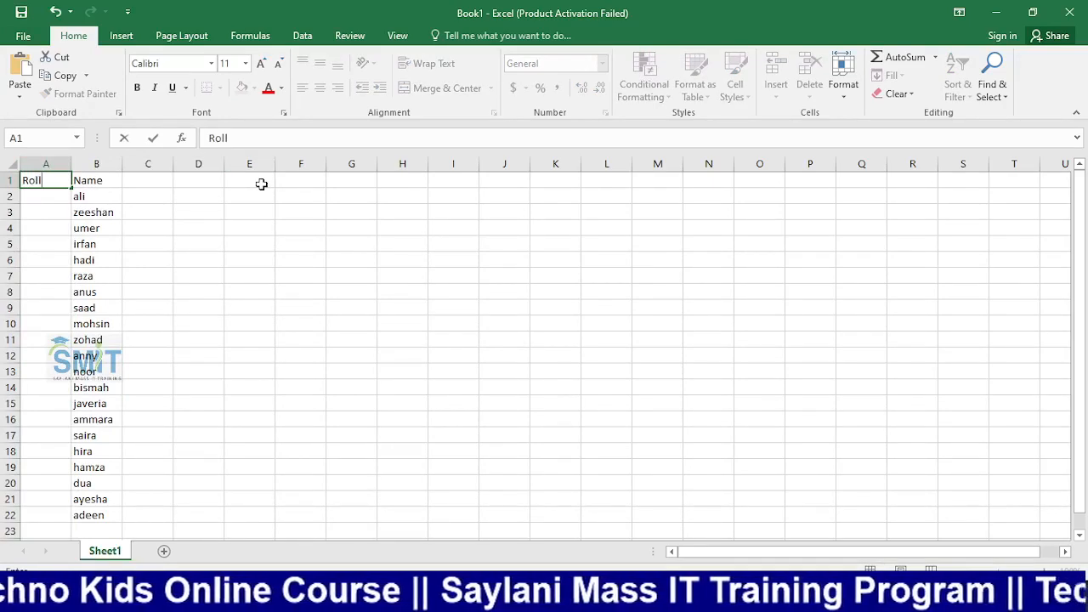
type(" #")
key("Return")
type("101")
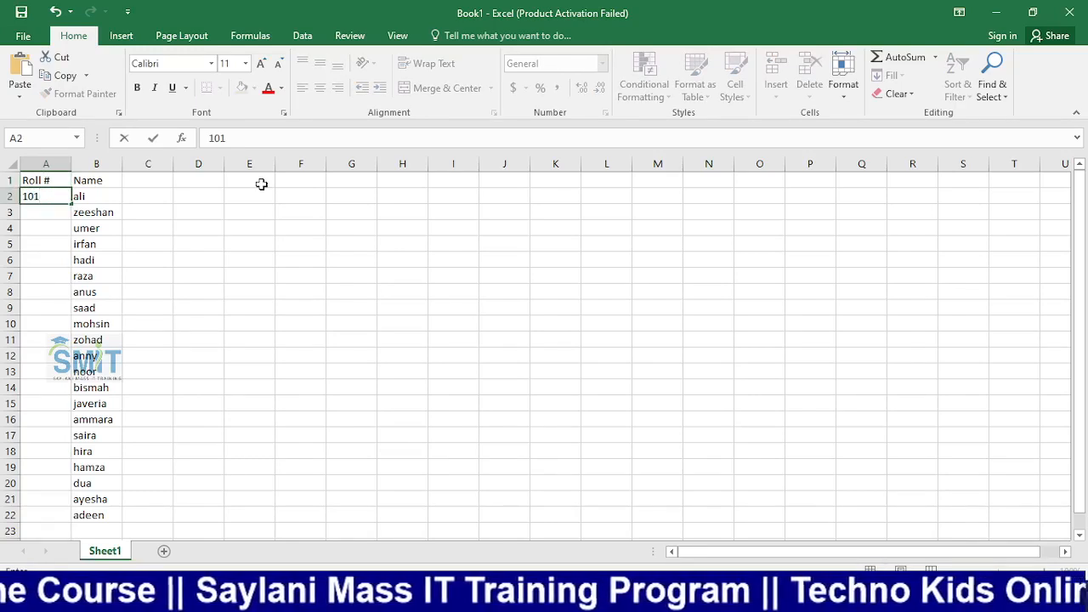
type("-1")
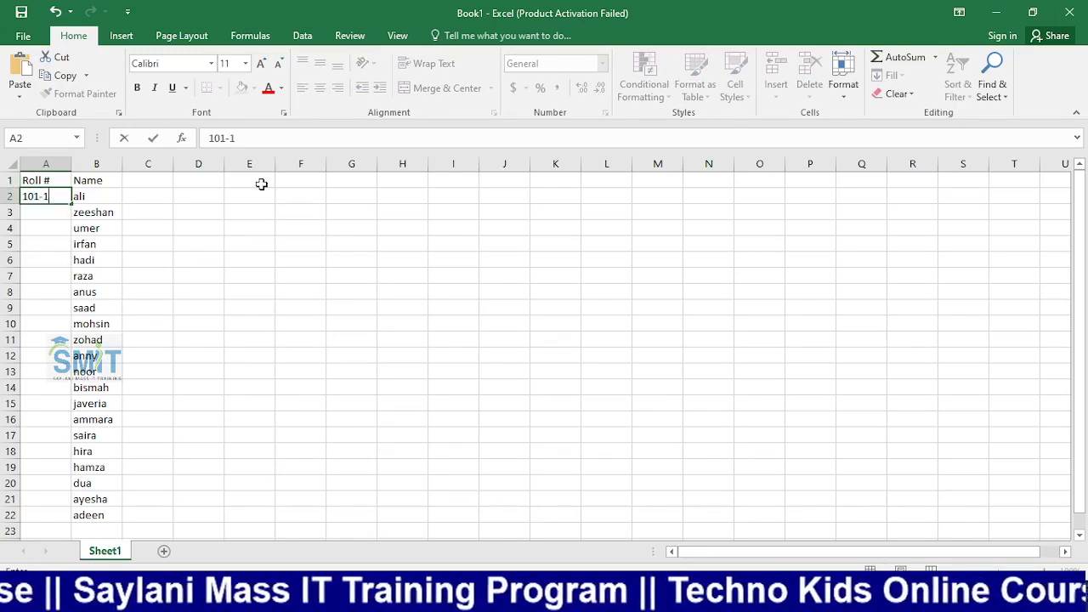
left_click(260, 255)
left_click(39, 202)
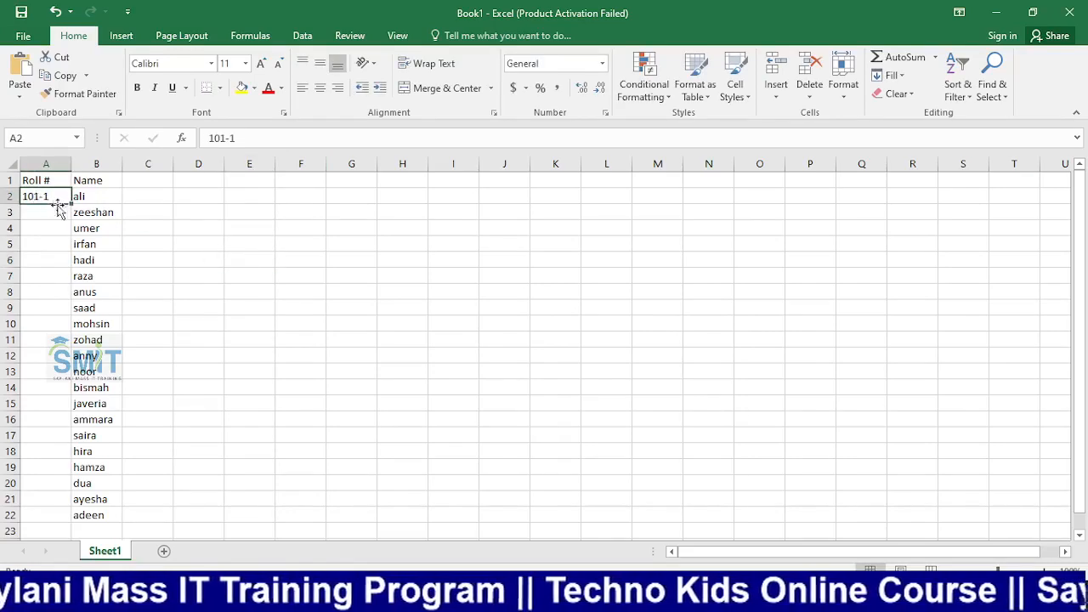
left_click_drag(71, 204, 68, 470)
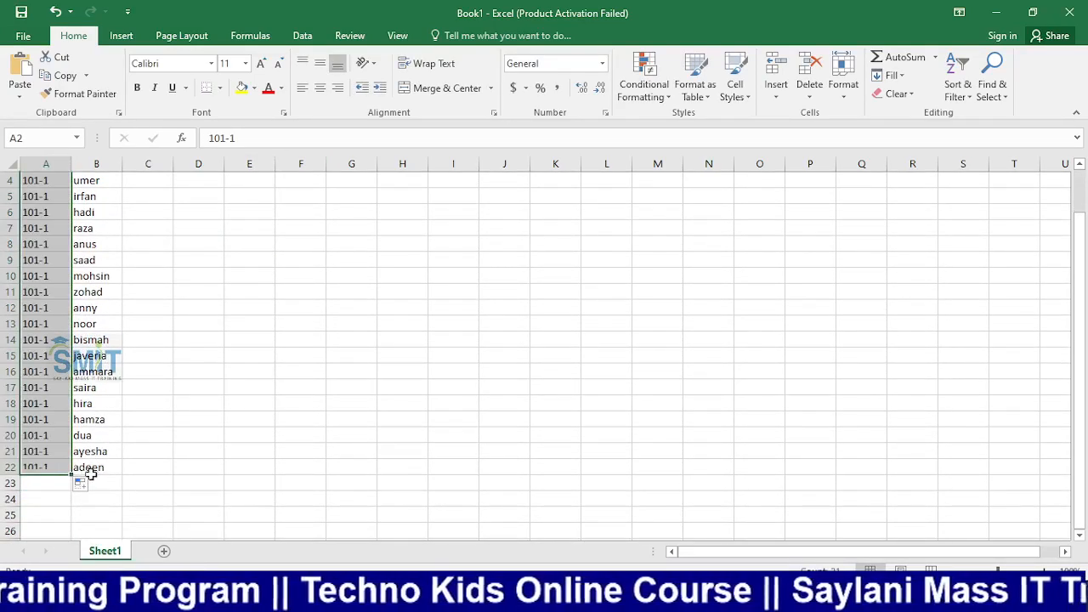
left_click(82, 484)
left_click(119, 411)
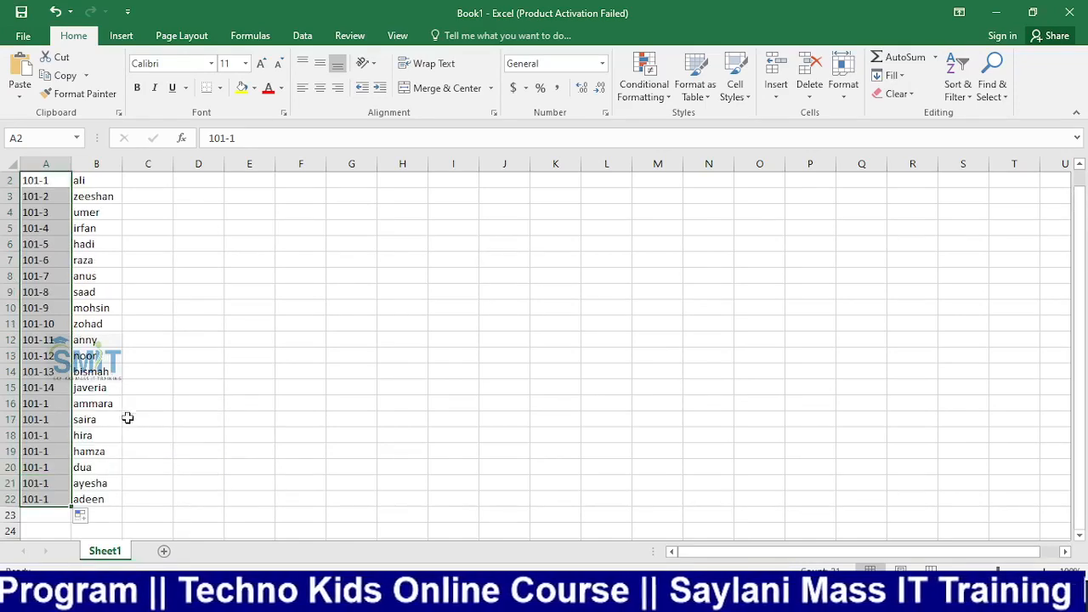
left_click(284, 340)
scroll(190, 340, "up", 1)
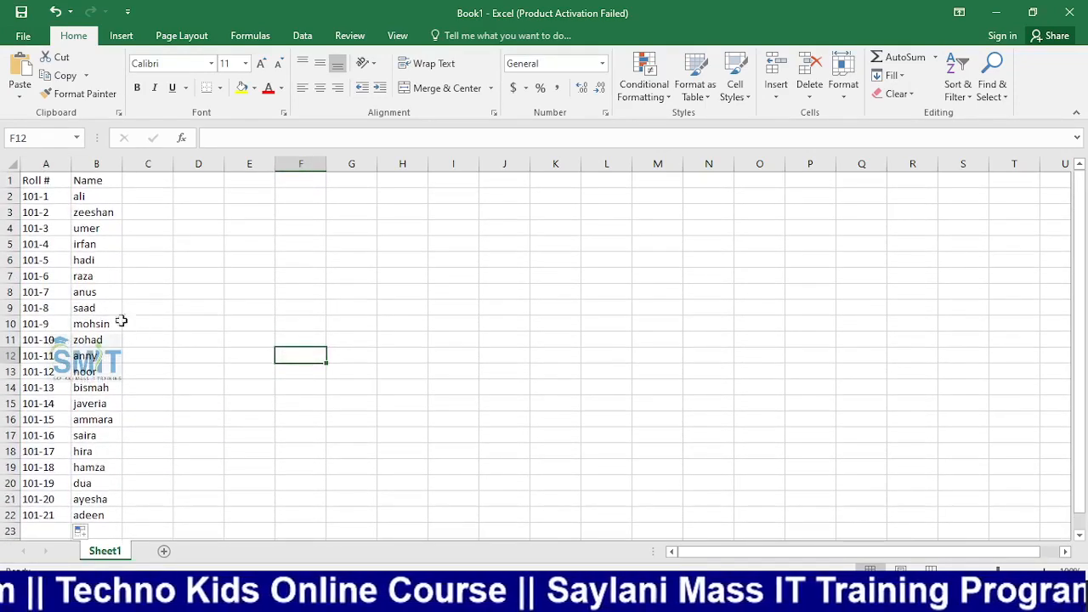
Enter the heading Father name in C1 and widen column C to fit
left_click(156, 183)
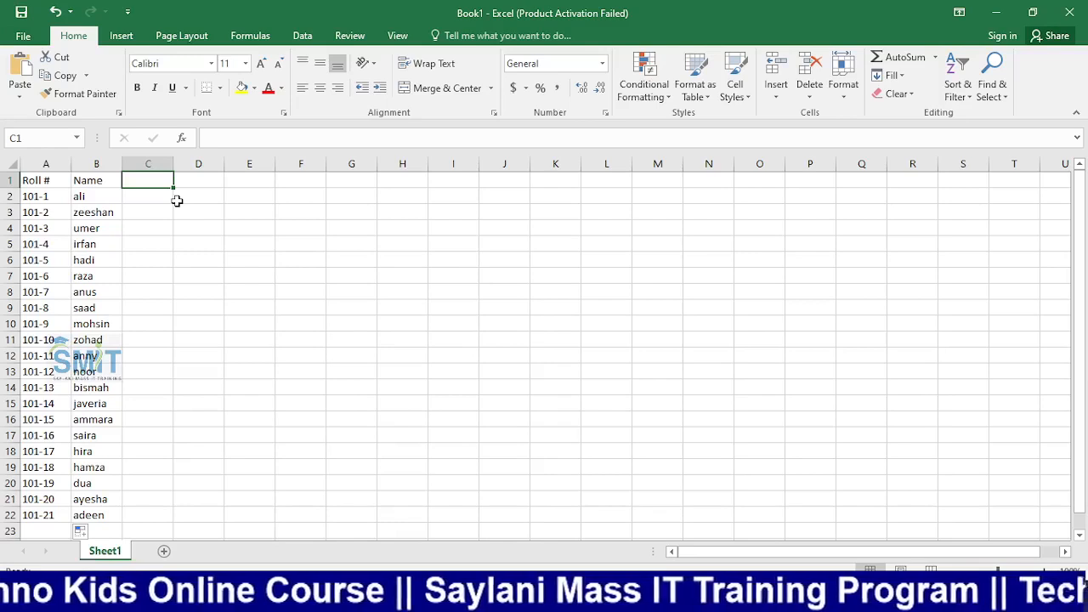
type("F")
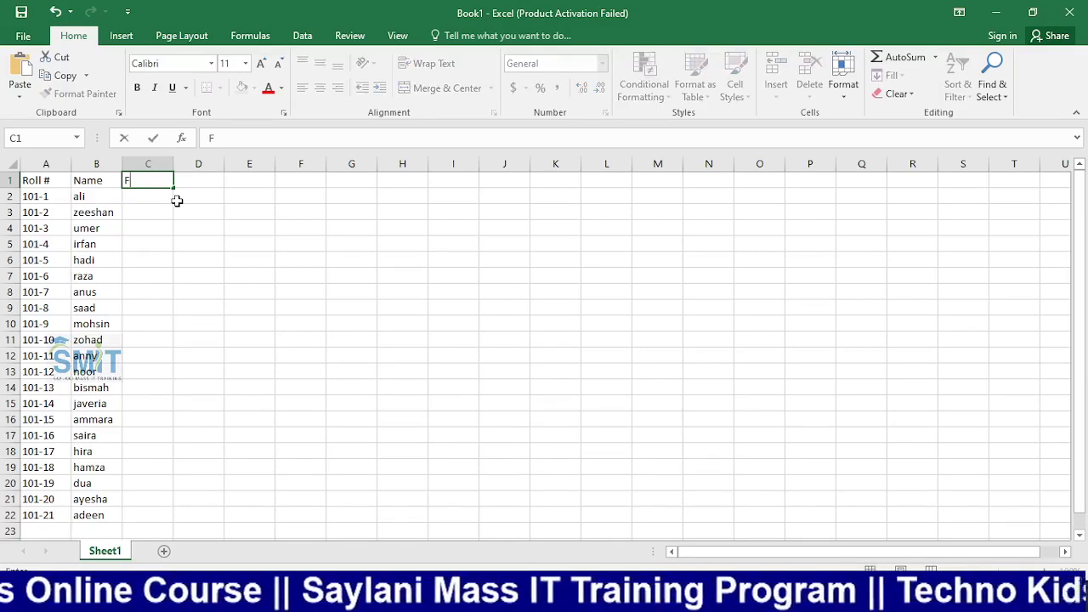
type("at")
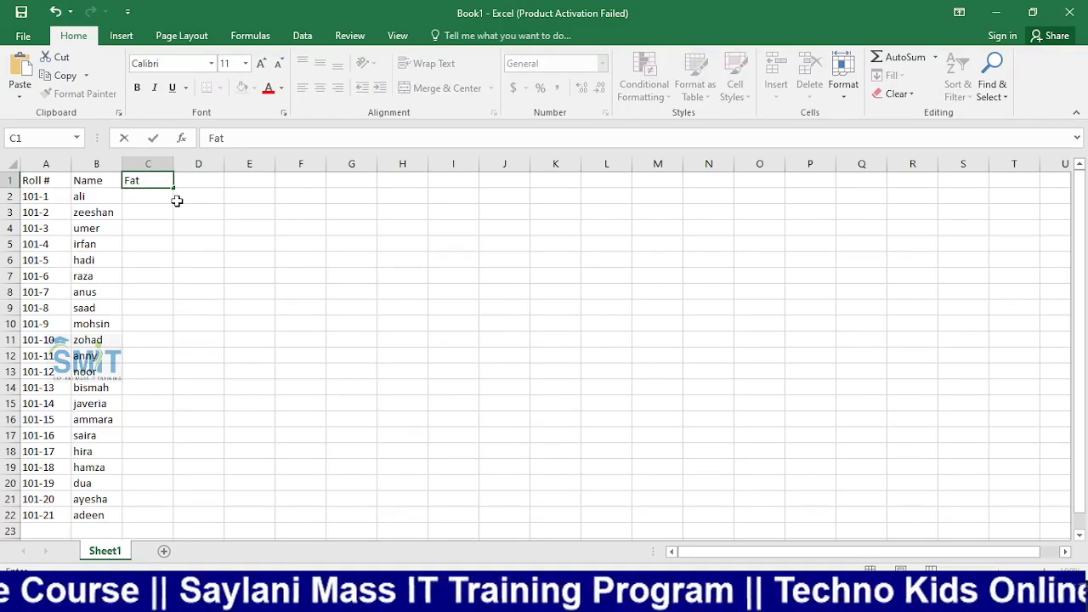
key("BackSpace")
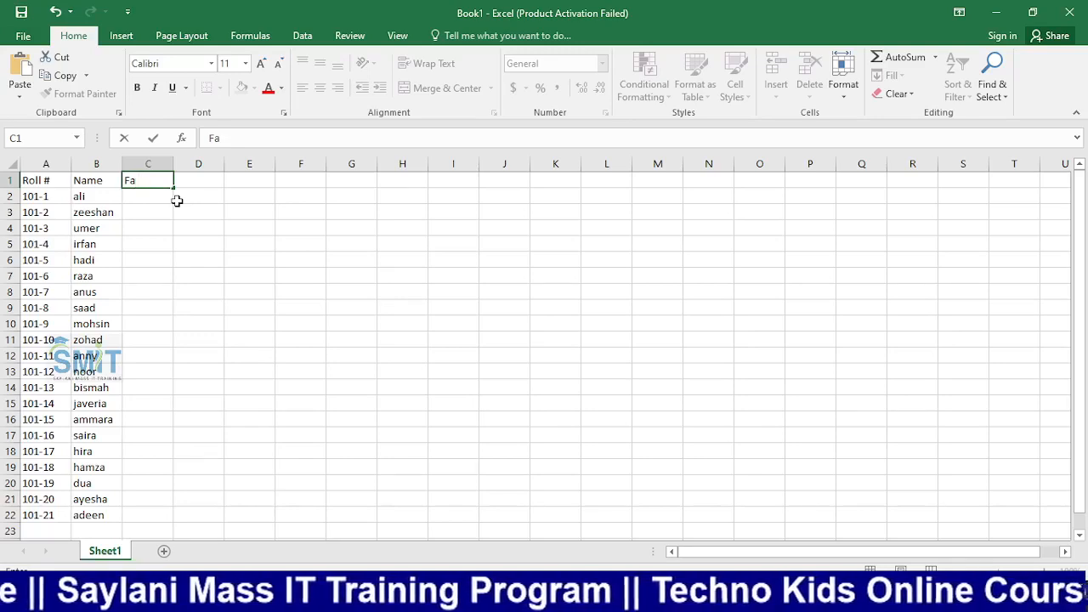
type("ther name")
key("Tab")
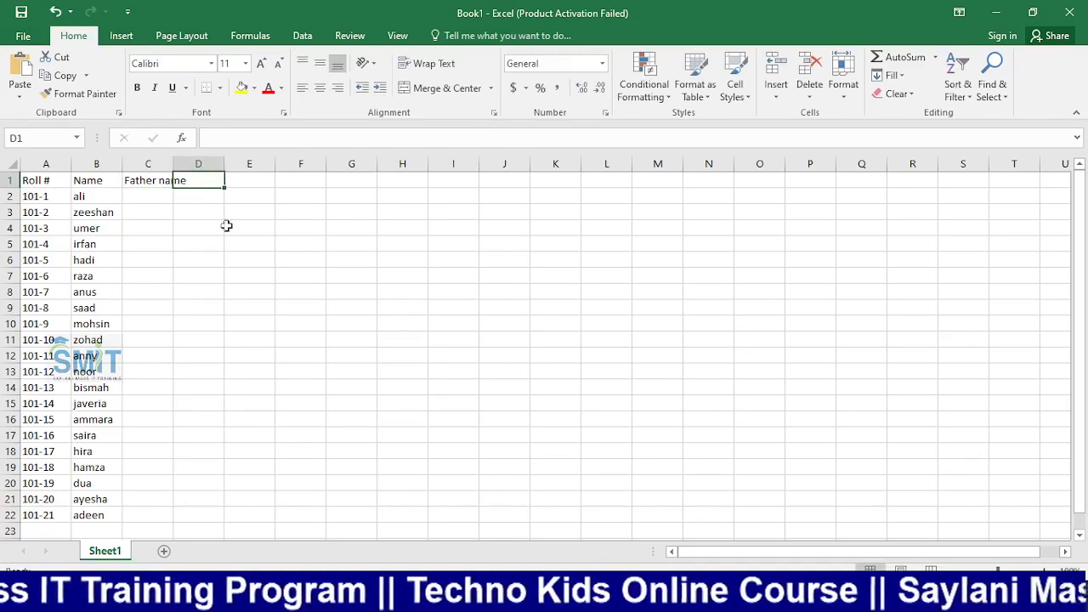
left_click_drag(173, 163, 190, 163)
Copy the word Enrolment from the Word marksheet
key("super+e")
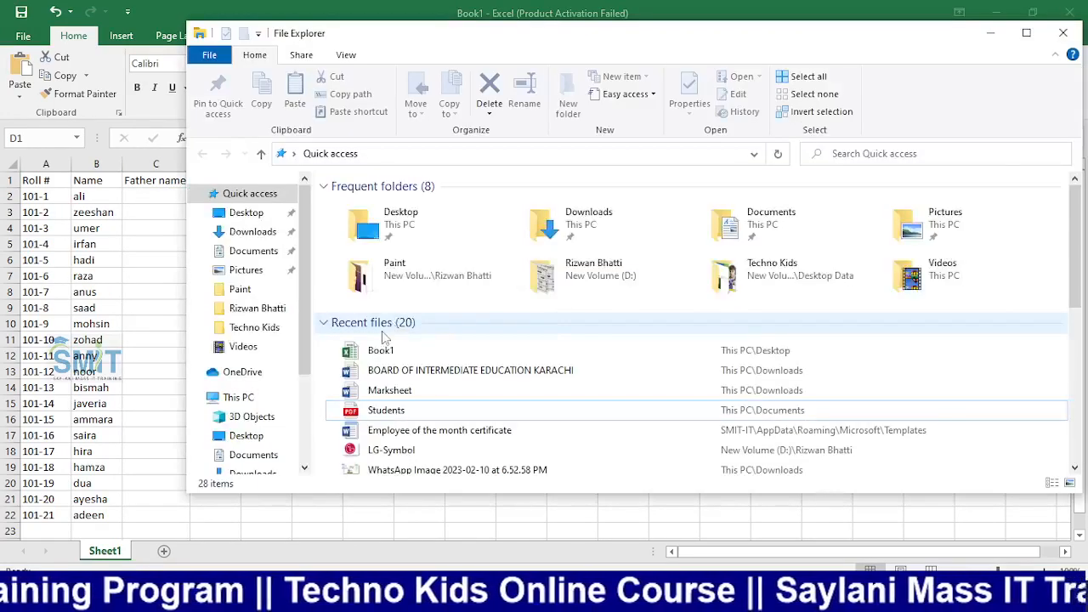
key("alt+Tab")
key("alt+Tab")
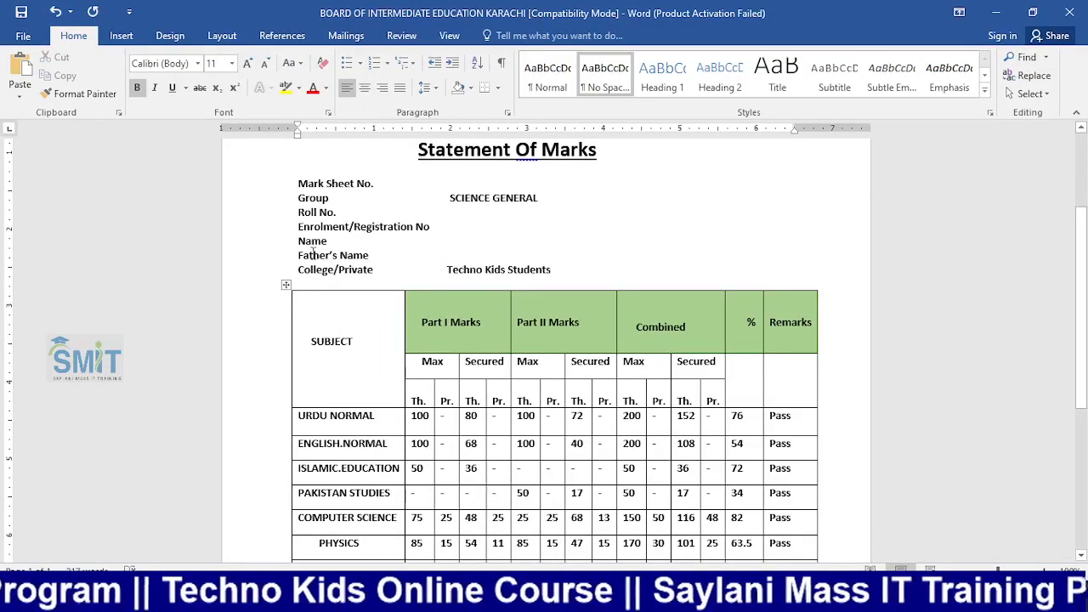
left_click(442, 255)
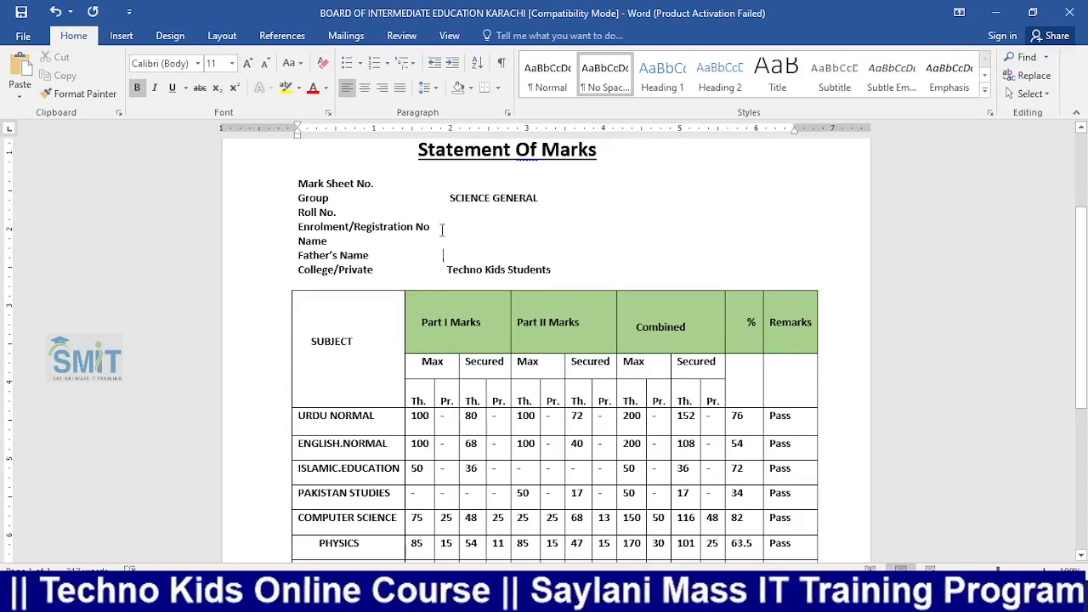
double_click(317, 227)
key("ctrl+c")
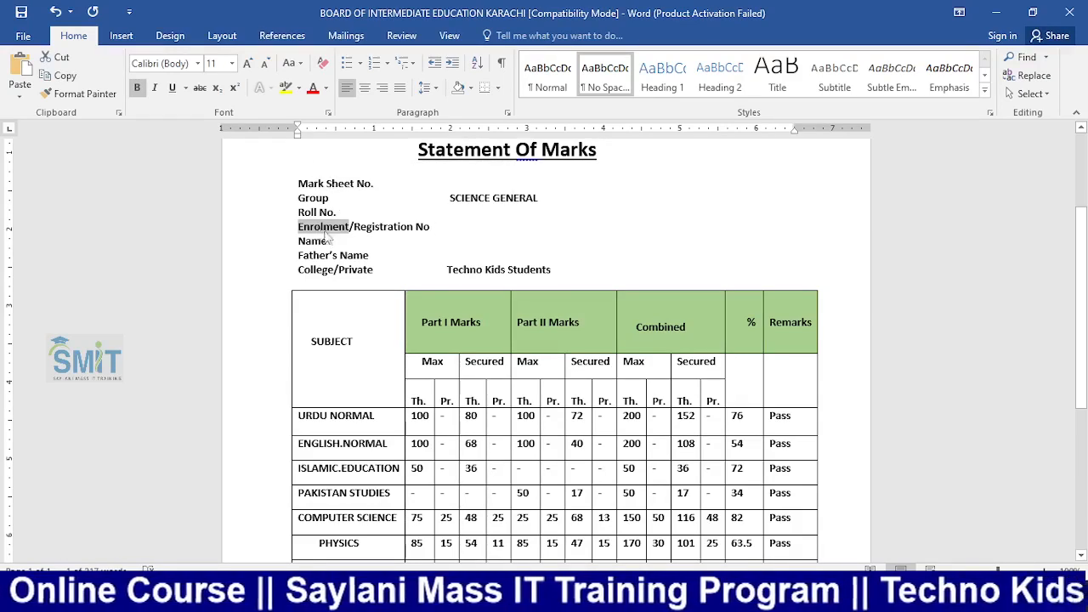
key("super+e")
Paste Enrolment into Book1's D1 using Match Destination Formatting
key("alt+Tab")
key("Tab")
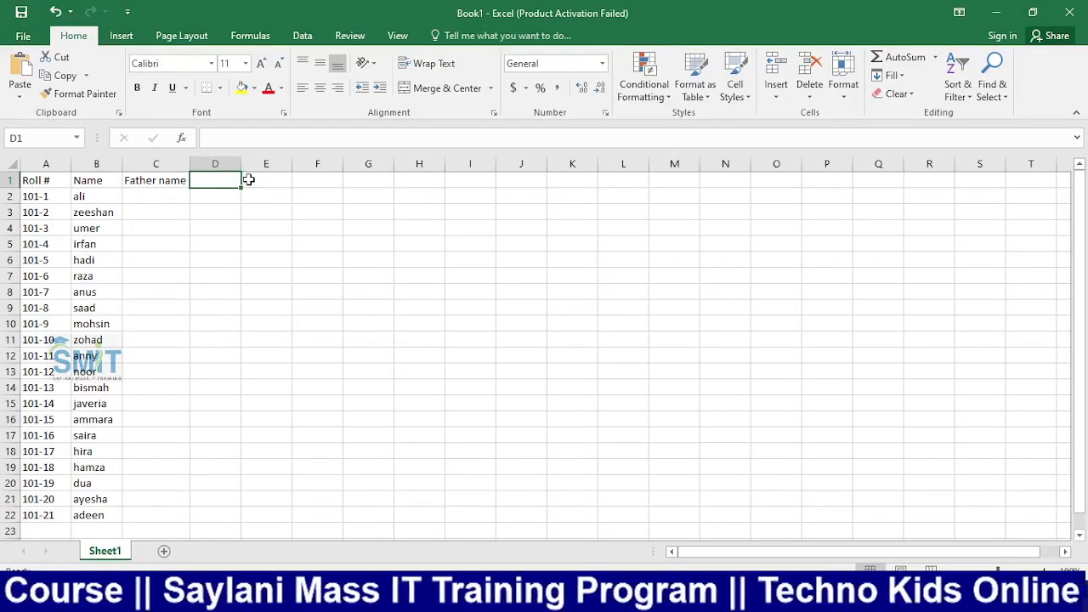
key("ctrl+v")
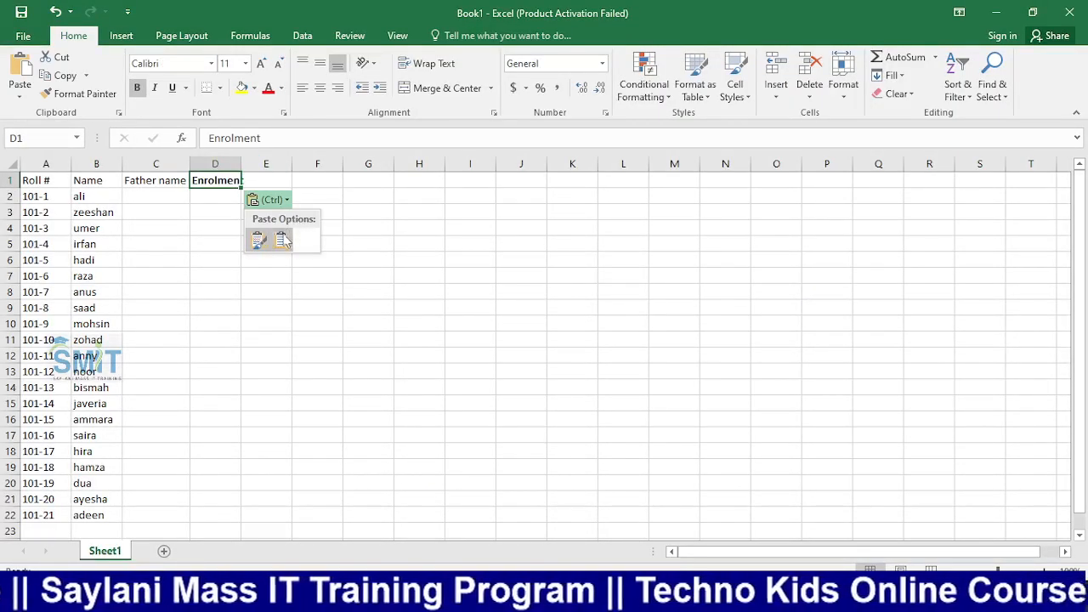
left_click(282, 242)
left_click(273, 247)
left_click(225, 202)
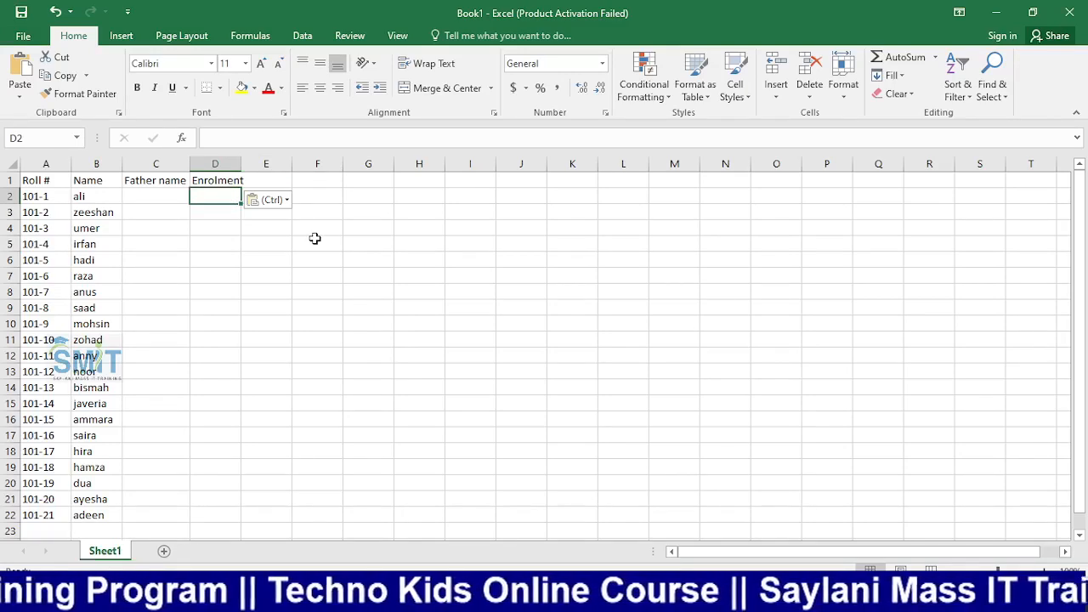
Fill D2:D22 with enrolment numbers 11001 to 11021 as a series
type("1")
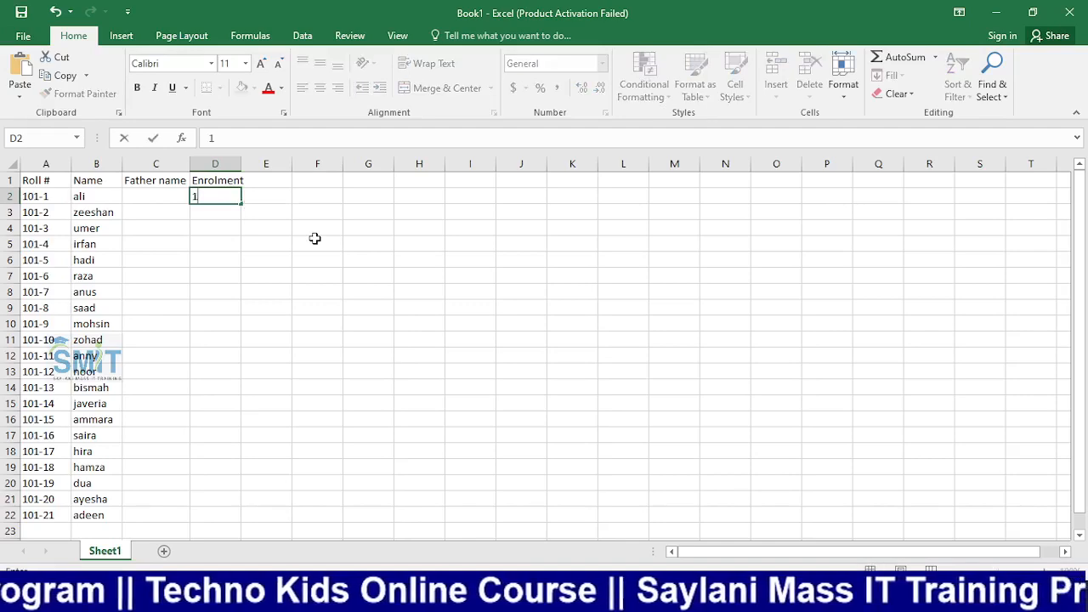
type("1001")
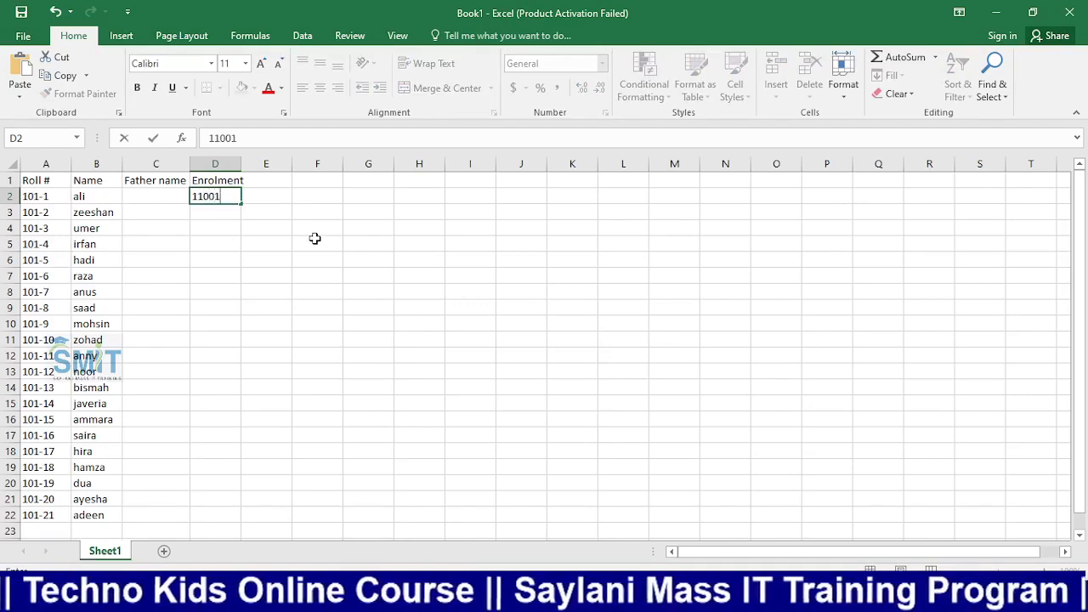
key("Return")
left_click(225, 196)
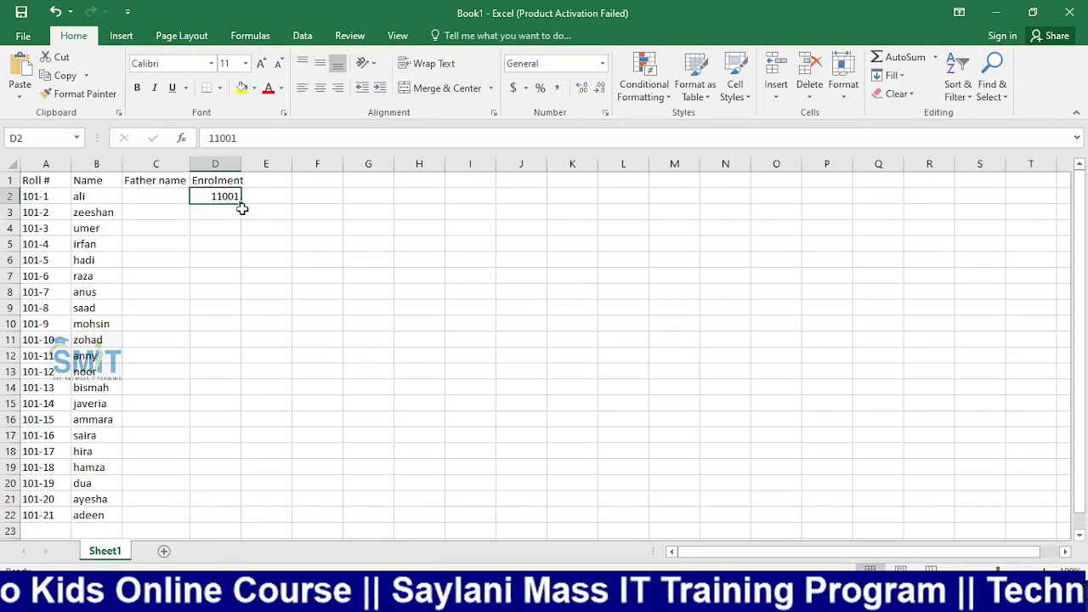
left_click_drag(243, 204, 243, 523)
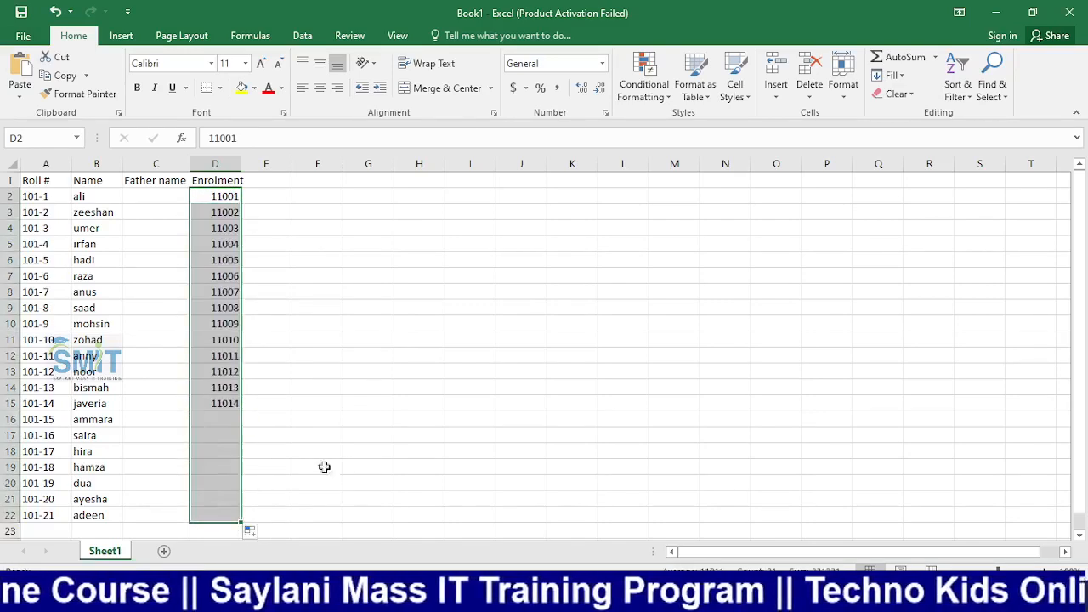
left_click(398, 374)
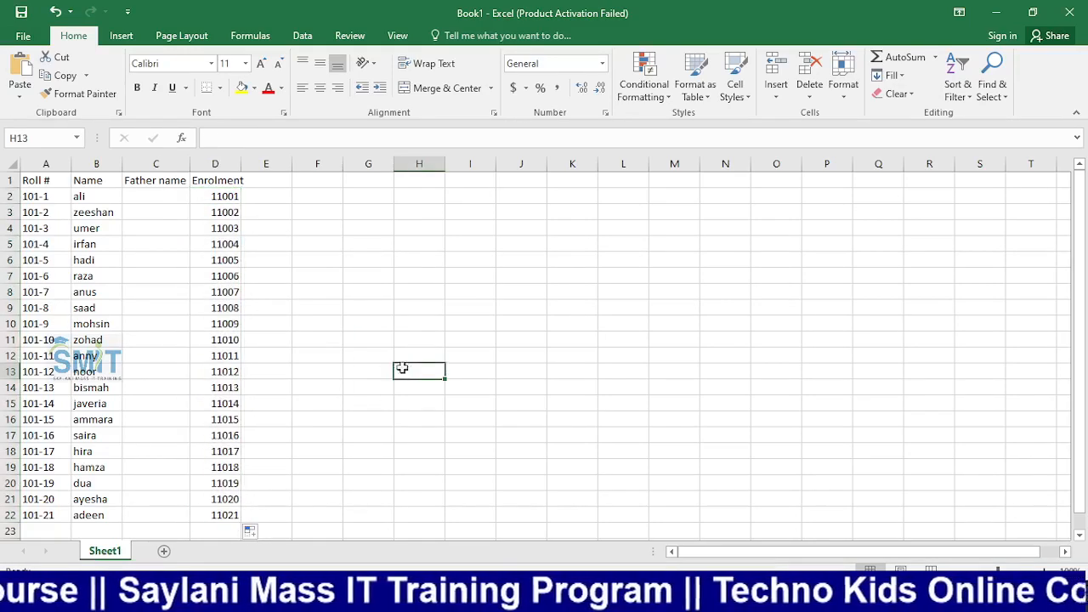
Enter father names aa, bb, cc through uu down C2:C22
left_click(134, 198)
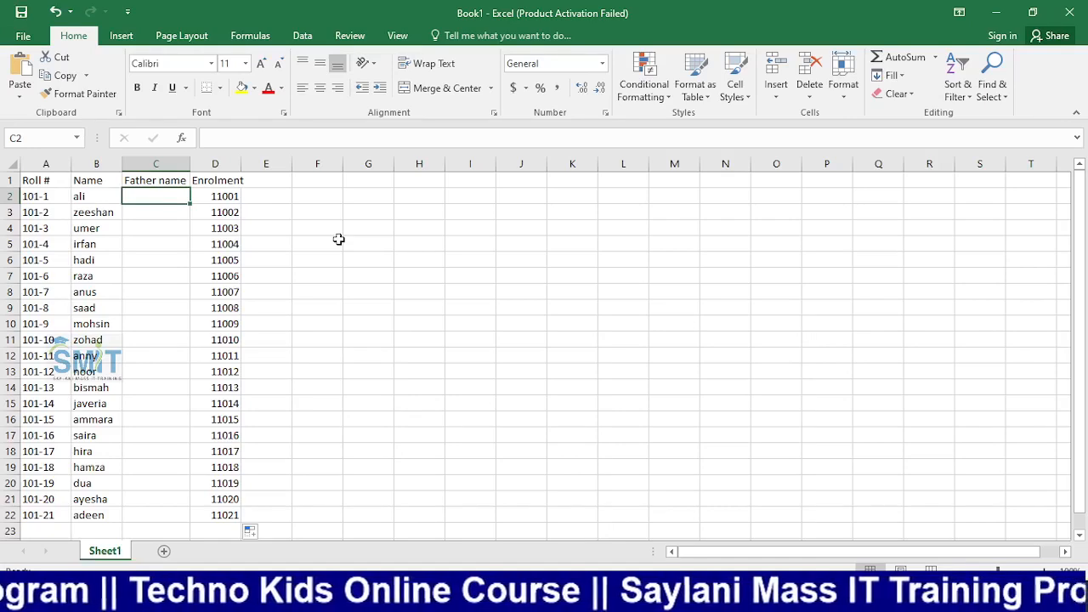
type("aa")
key("Return")
type("bb")
key("Return")
type("cc")
key("Return")
type("dd")
key("Return")
type("ee")
key("Return")
type("ff")
key("Return")
type("gg")
key("Return")
type("hh")
key("Return")
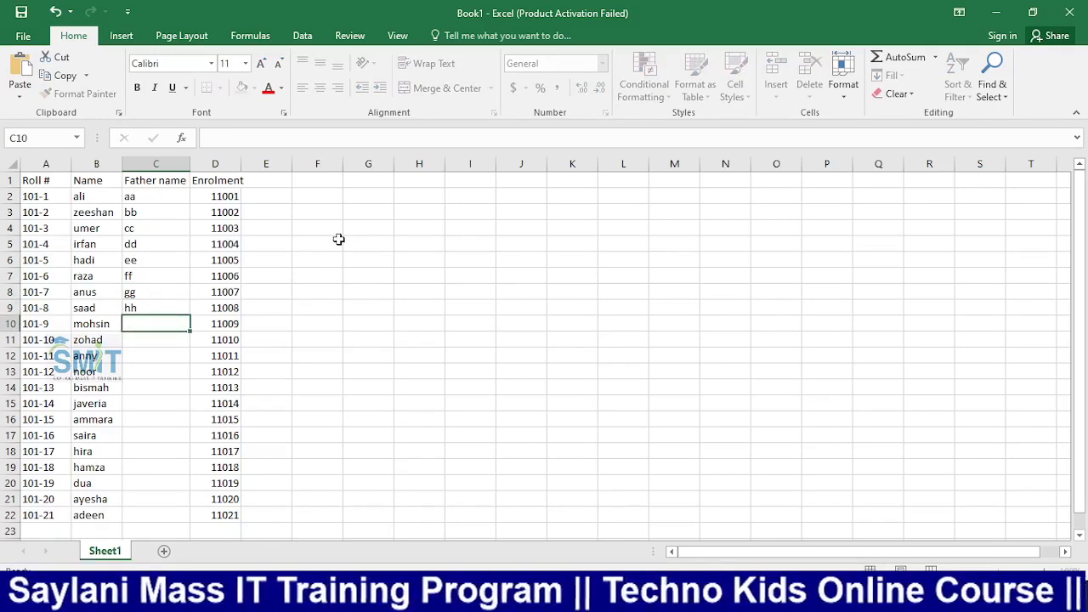
type("ii")
key("Return")
type("jj")
key("Return")
type("kk")
key("Return")
type("ll")
key("Return")
type("mm")
key("Return")
type("nn")
key("Return")
type("ooo")
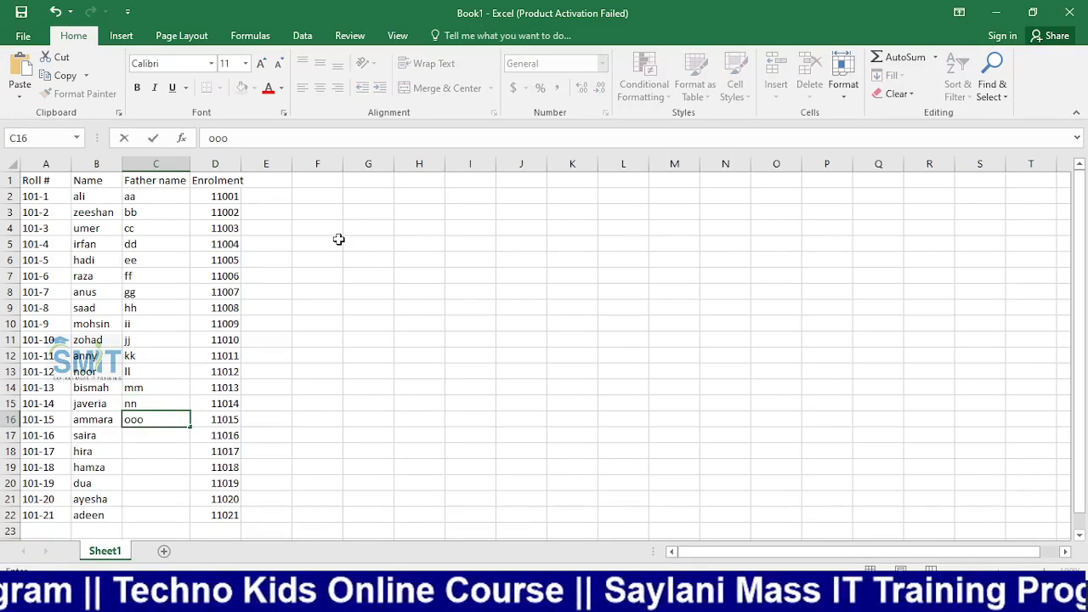
key("BackSpace")
key("Return")
type("pp")
key("Return")
type("qq")
key("Return")
type("rr")
key("Return")
type("ss")
key("Return")
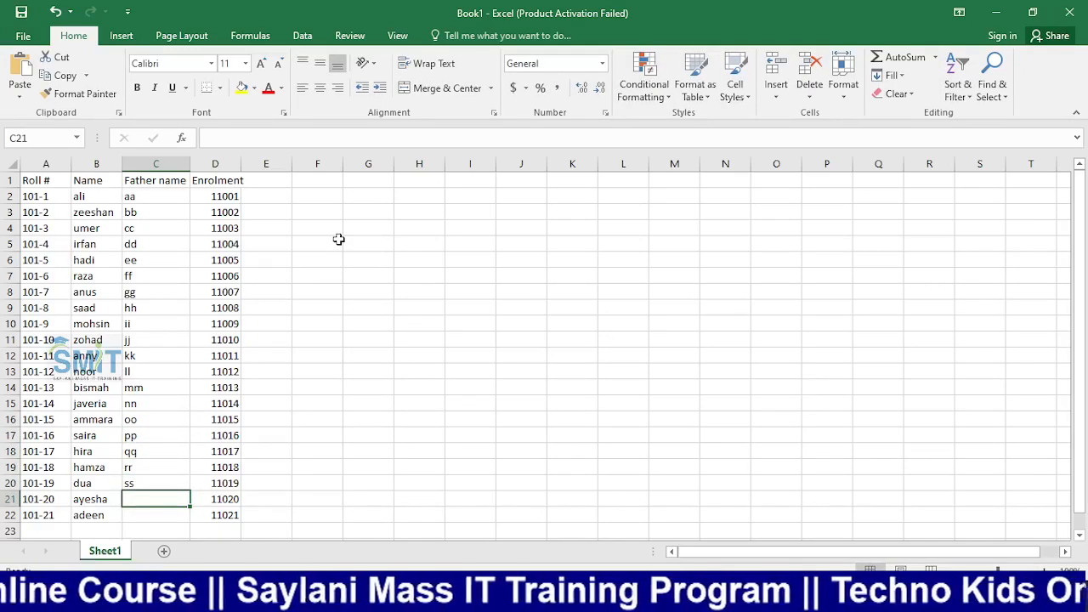
type("tt")
key("Return")
type("uu")
key("Return")
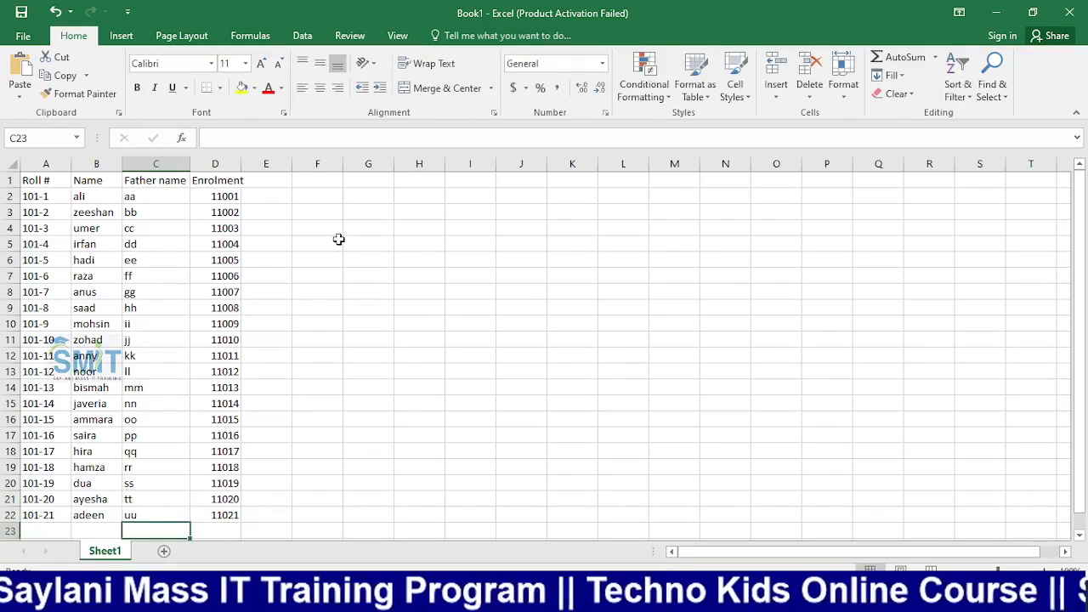
left_click(226, 328)
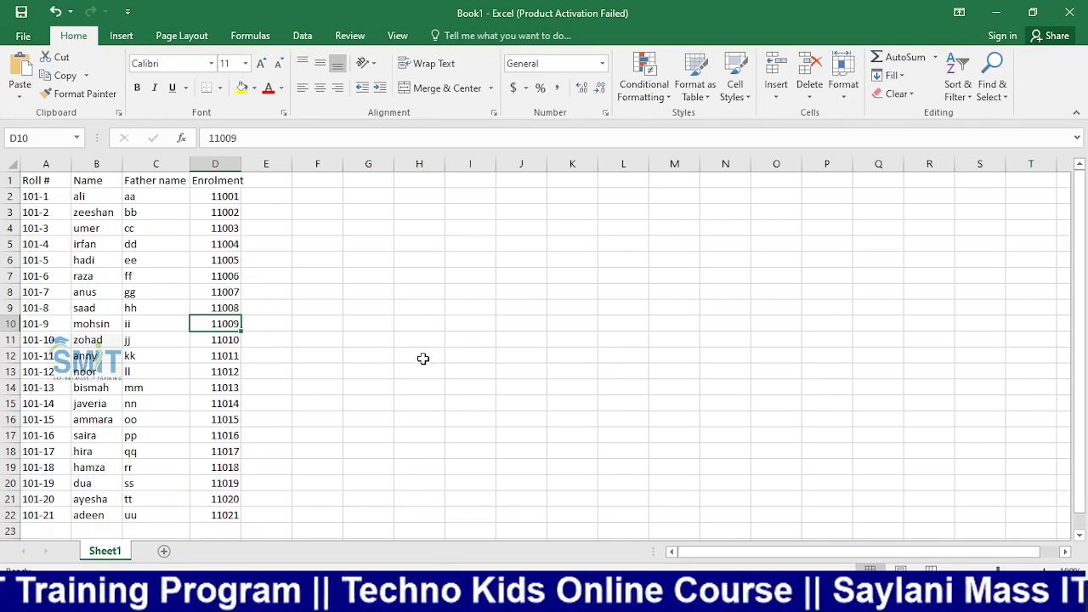
Close Excel and File Explorer to return to the Word marksheet with the Mailings ribbon showing
left_click(1071, 12)
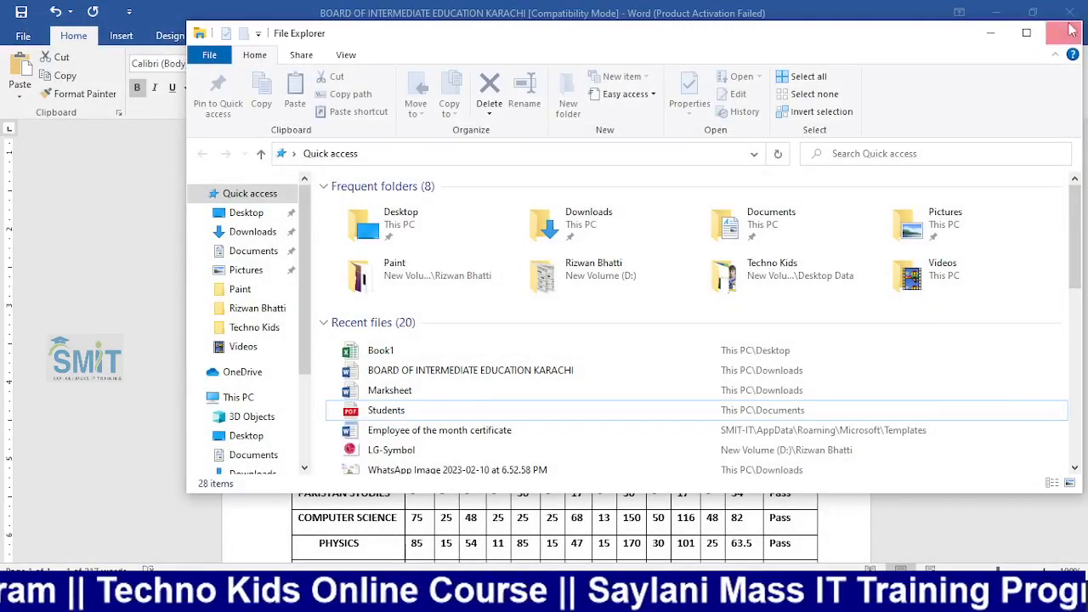
left_click(1078, 10)
left_click(475, 225)
scroll(459, 228, "up", 1)
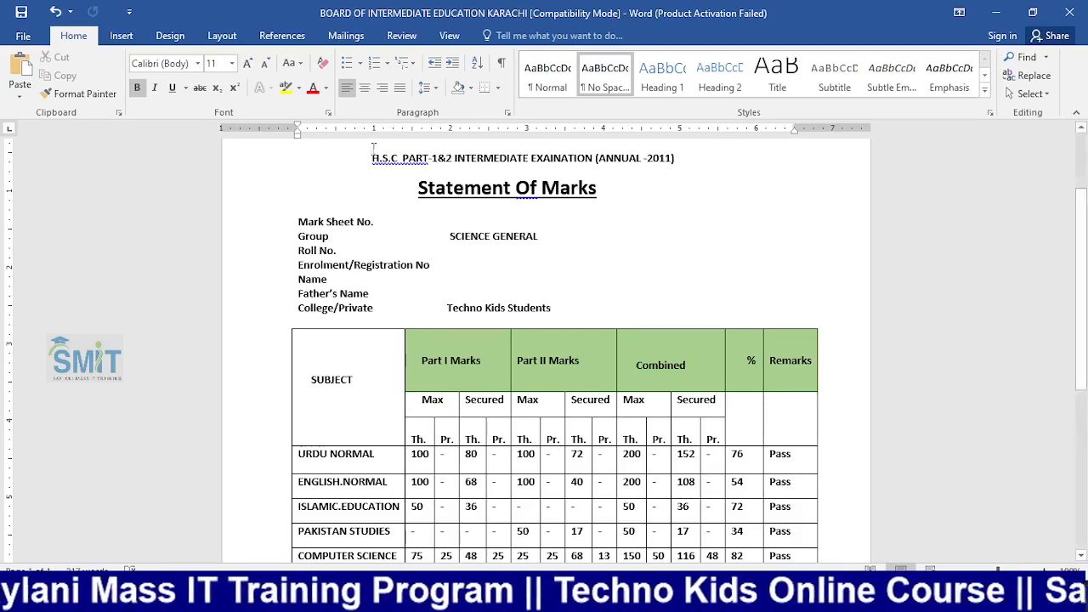
left_click(346, 34)
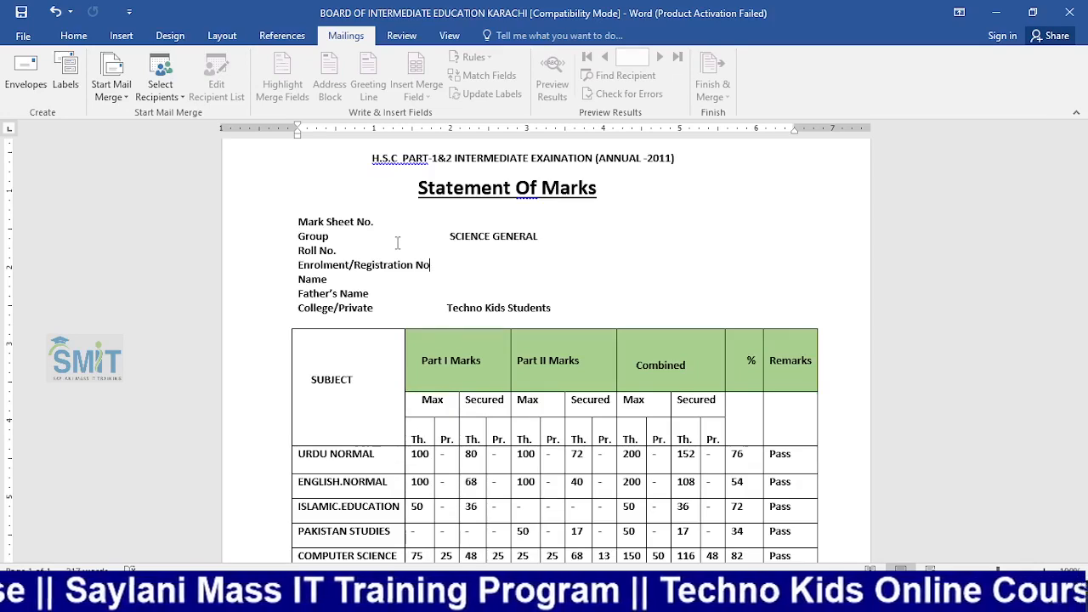
Use Sheet1$ of Book1 on the Desktop, with headers, as the recipient list
left_click(159, 90)
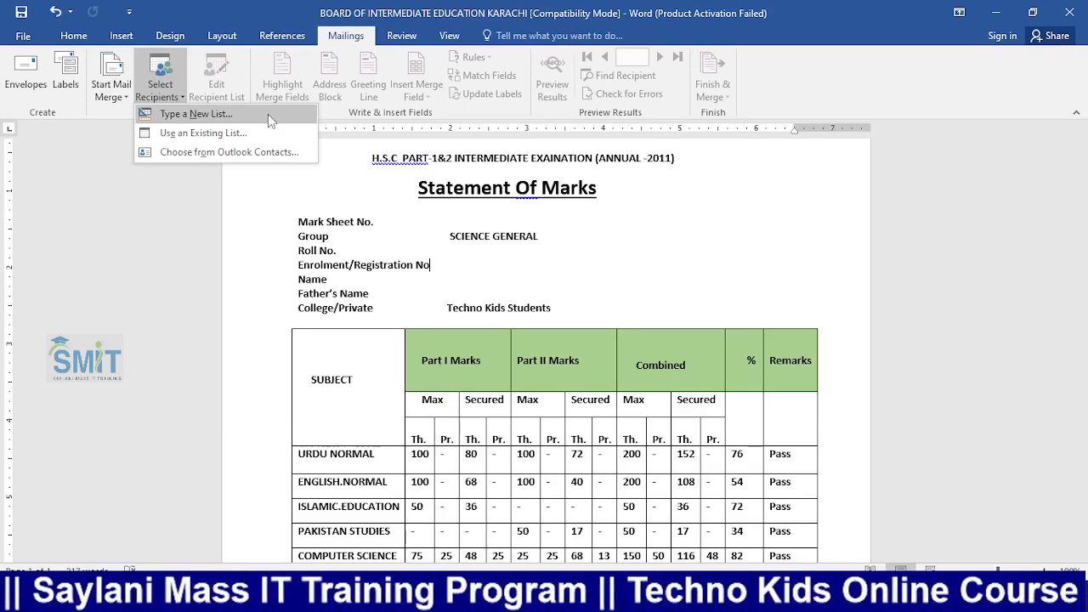
left_click(255, 132)
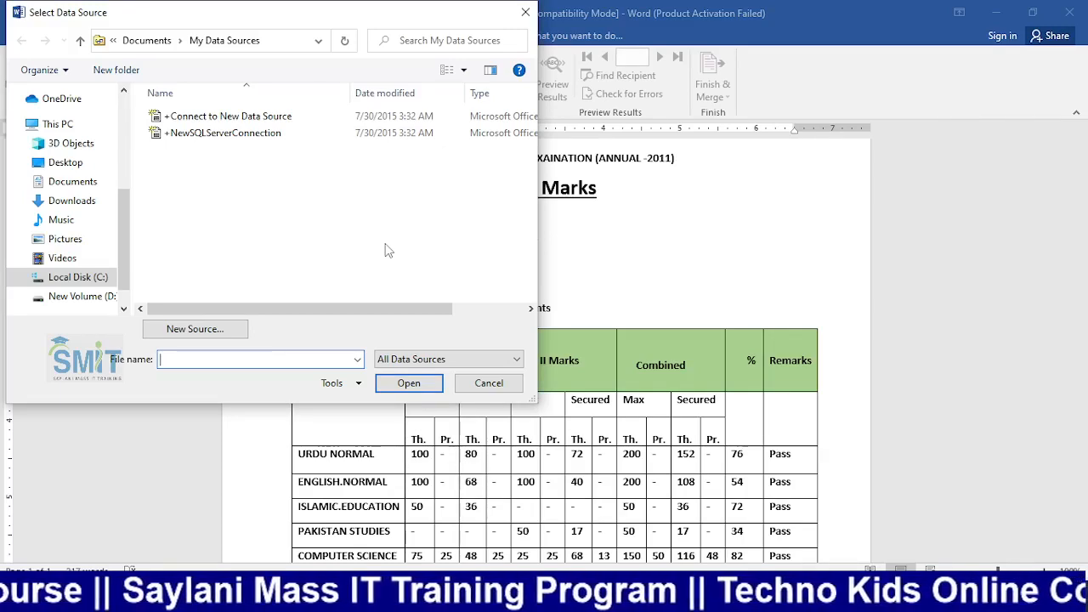
left_click(72, 167)
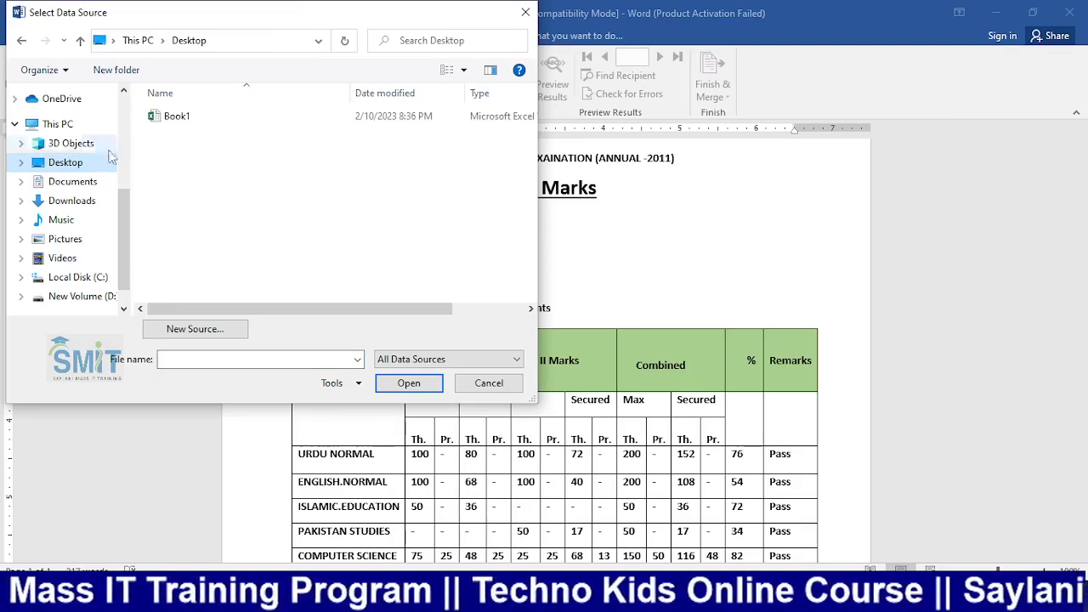
double_click(169, 121)
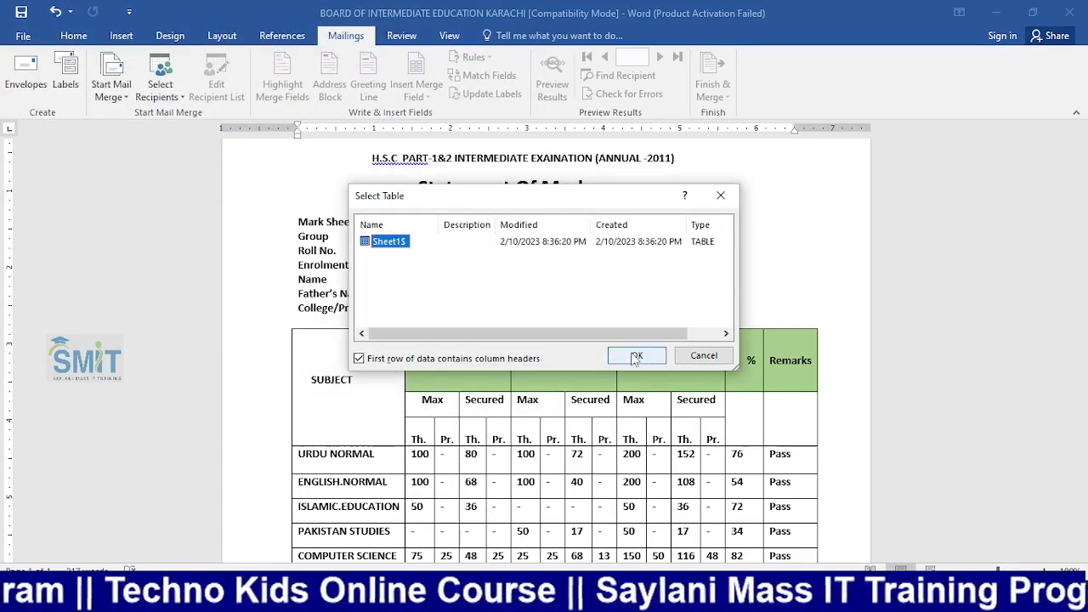
left_click(635, 356)
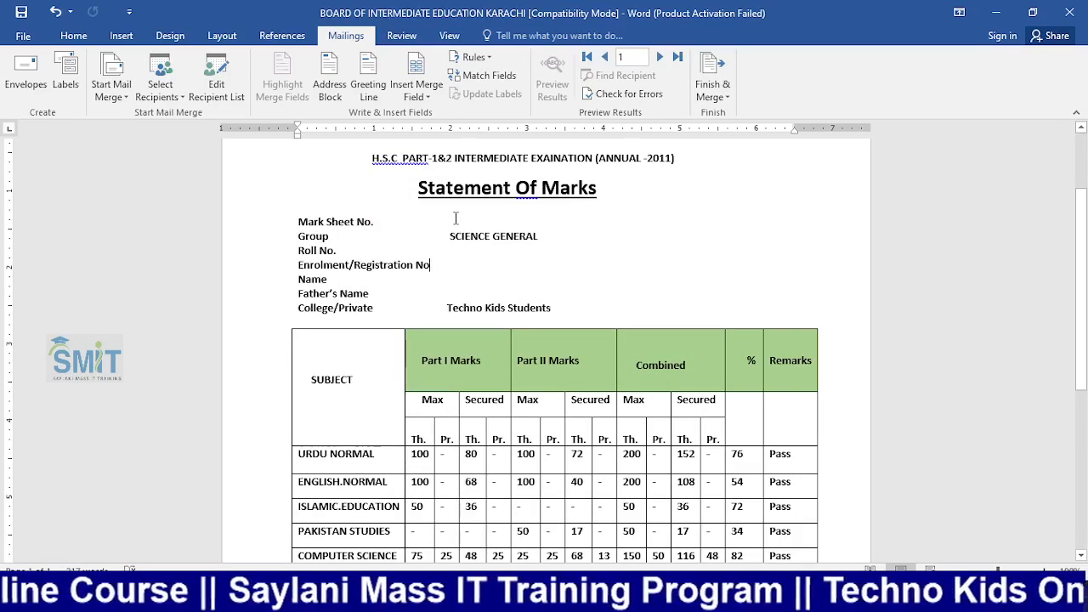
Check the value positions on the detail lines and browse the merge field list without inserting
left_click(451, 221)
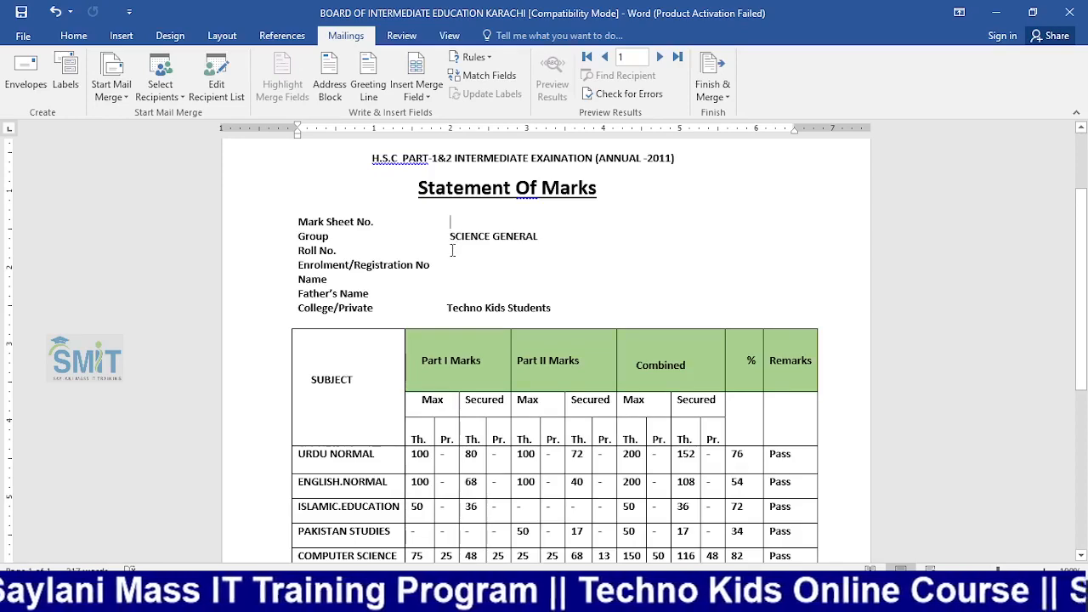
left_click(452, 250)
left_click(455, 267)
left_click(450, 280)
left_click(450, 293)
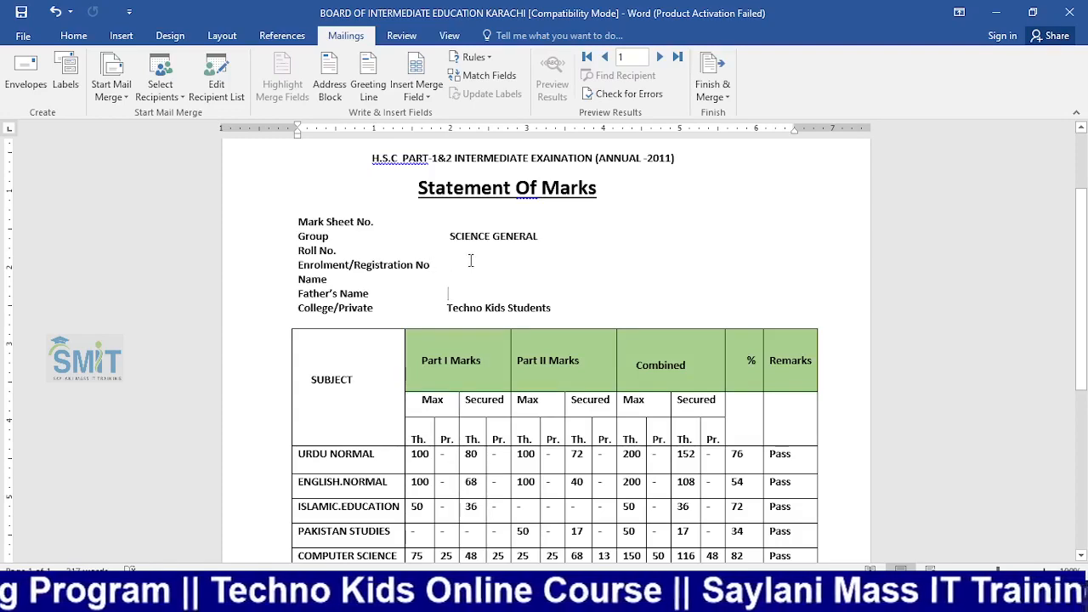
left_click(451, 219)
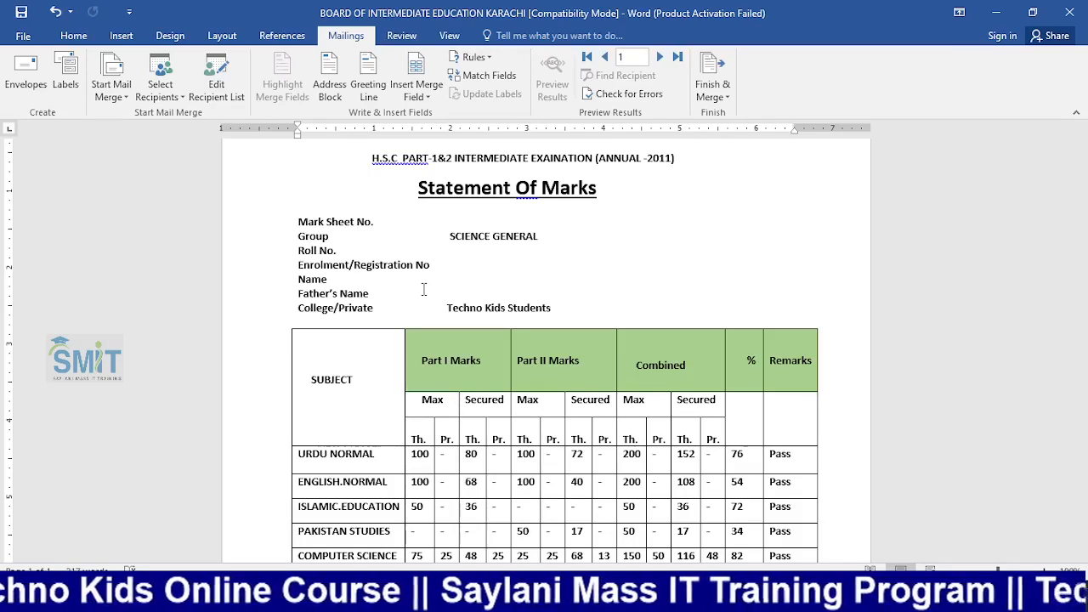
left_click(416, 94)
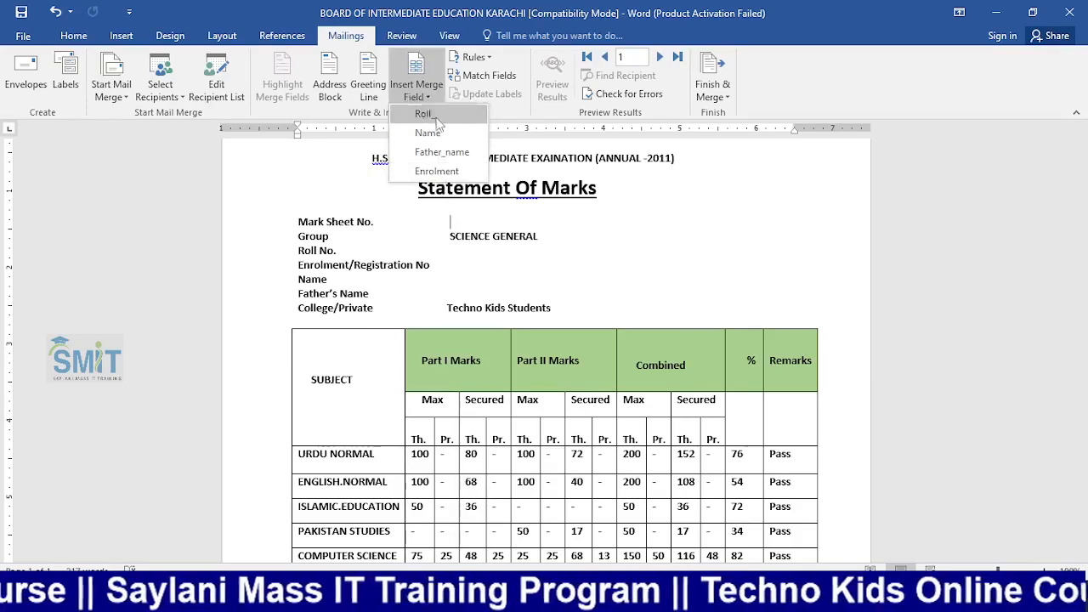
left_click(453, 247)
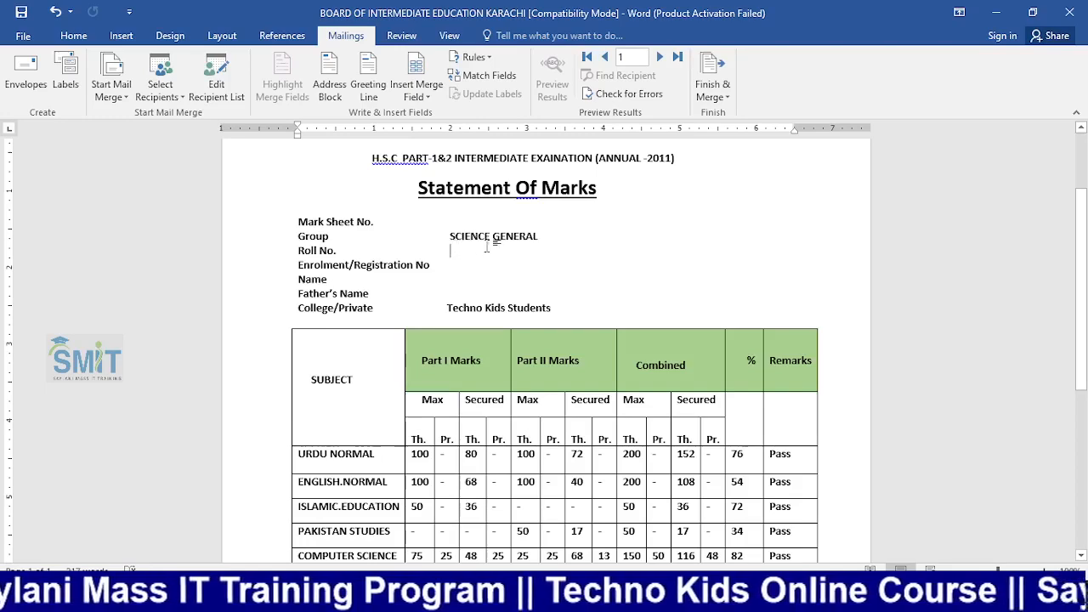
Insert the «Roll_» and «Enrolment» merge fields beside Roll No. and Enrolment/Registration
left_click(451, 251)
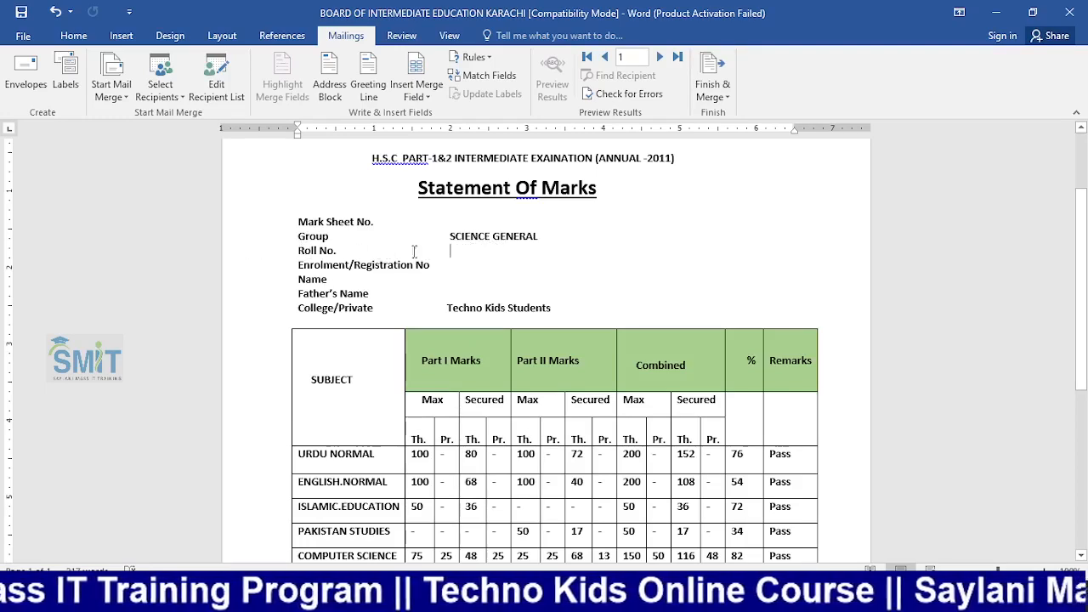
left_click(428, 97)
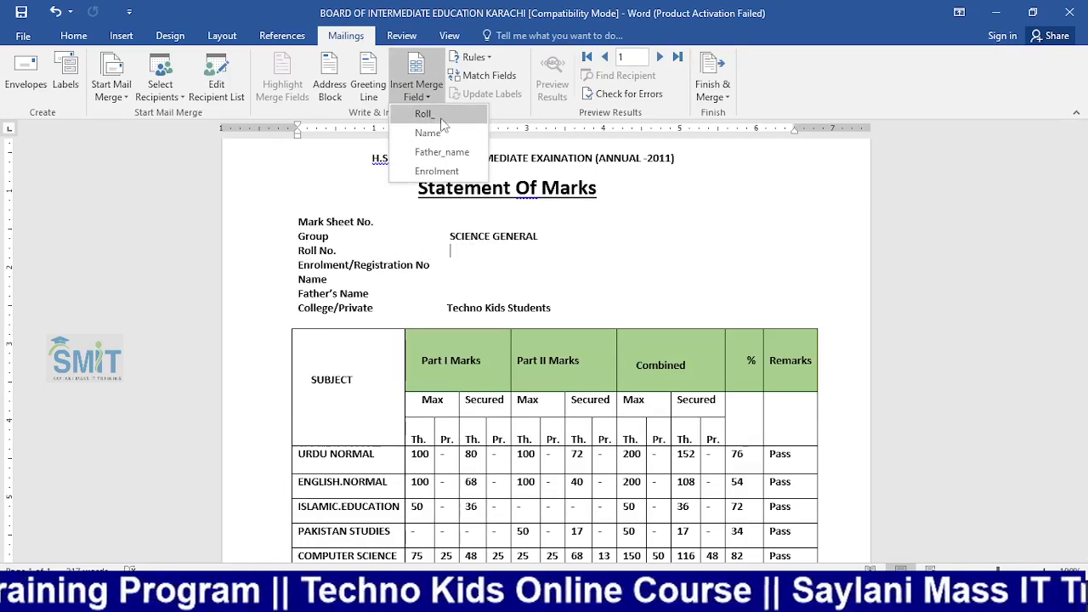
left_click(423, 113)
left_click(459, 266)
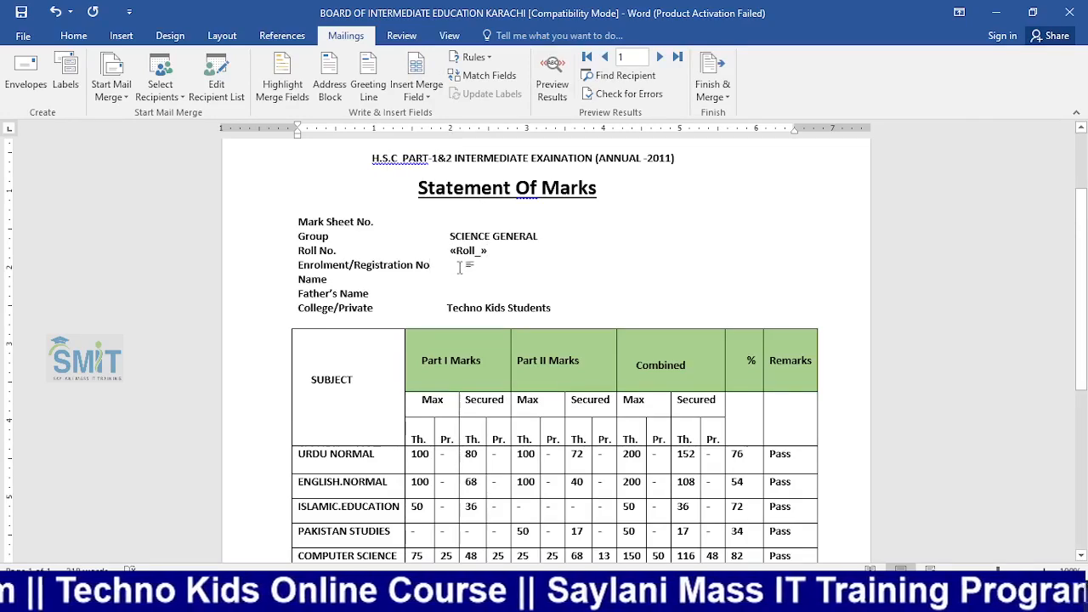
left_click(425, 93)
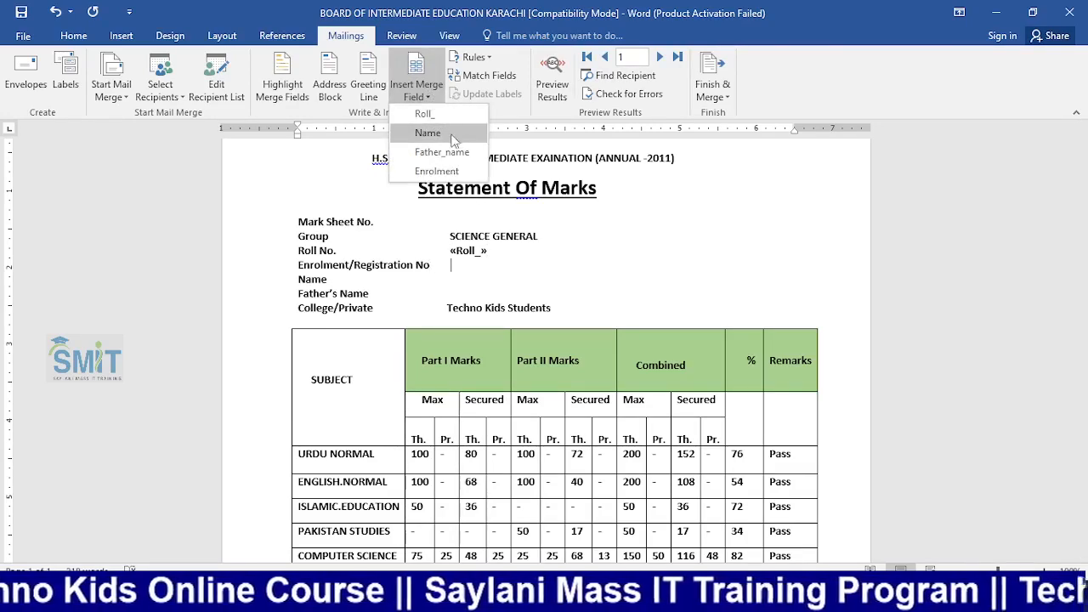
left_click(440, 170)
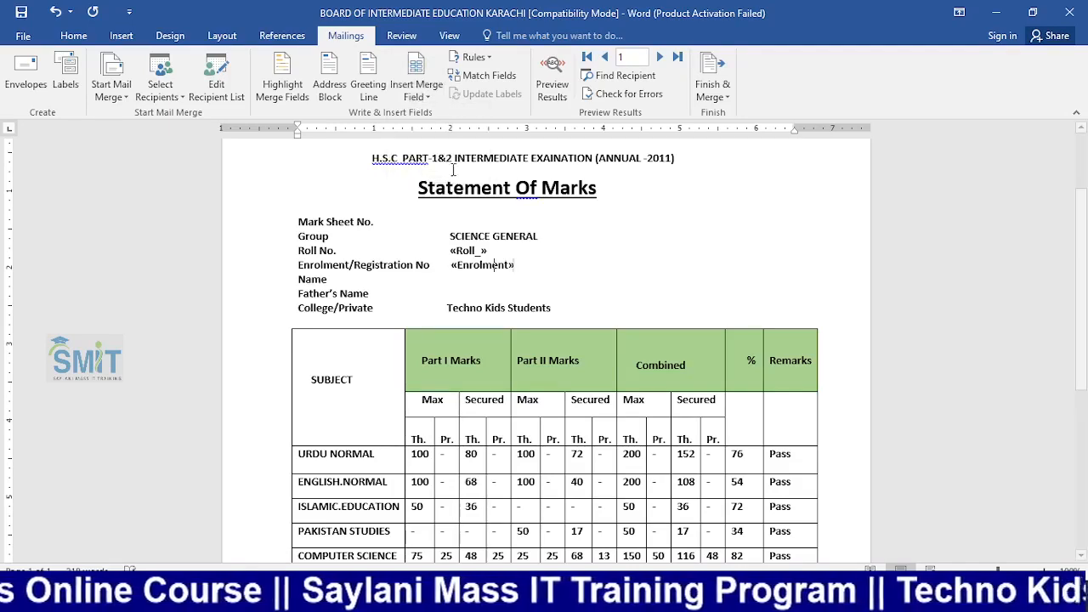
Insert a «Name» field on the Name line, then delete it so the line is blank
left_click(461, 281)
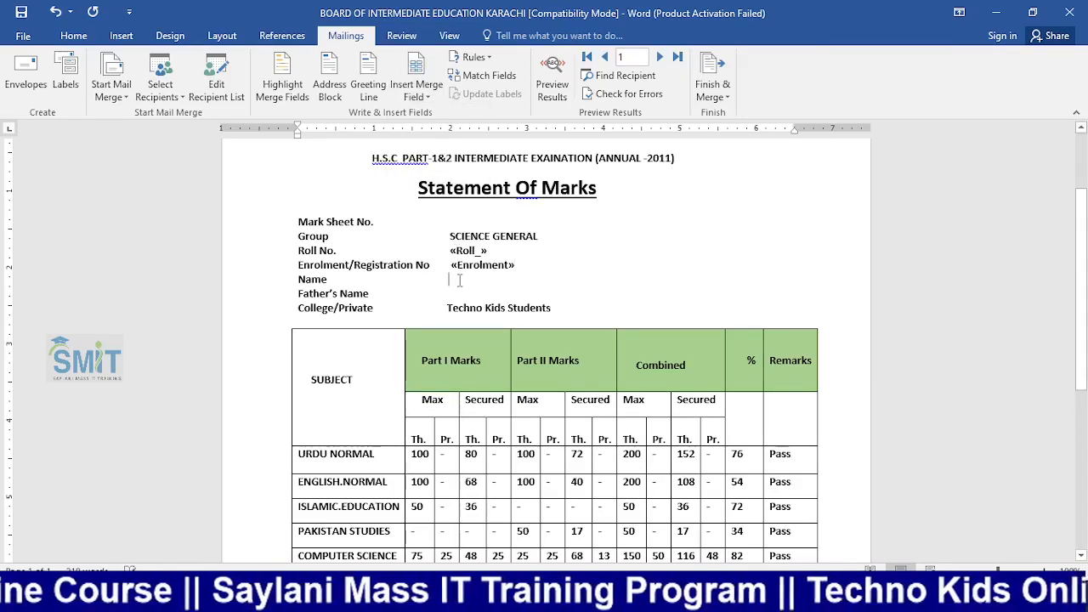
left_click(418, 96)
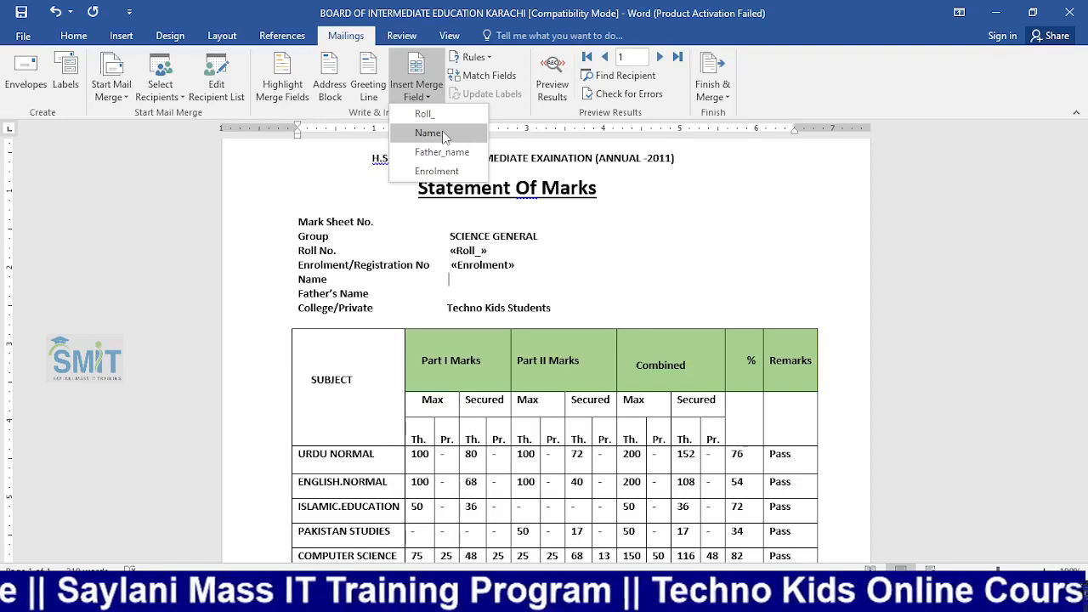
left_click(427, 133)
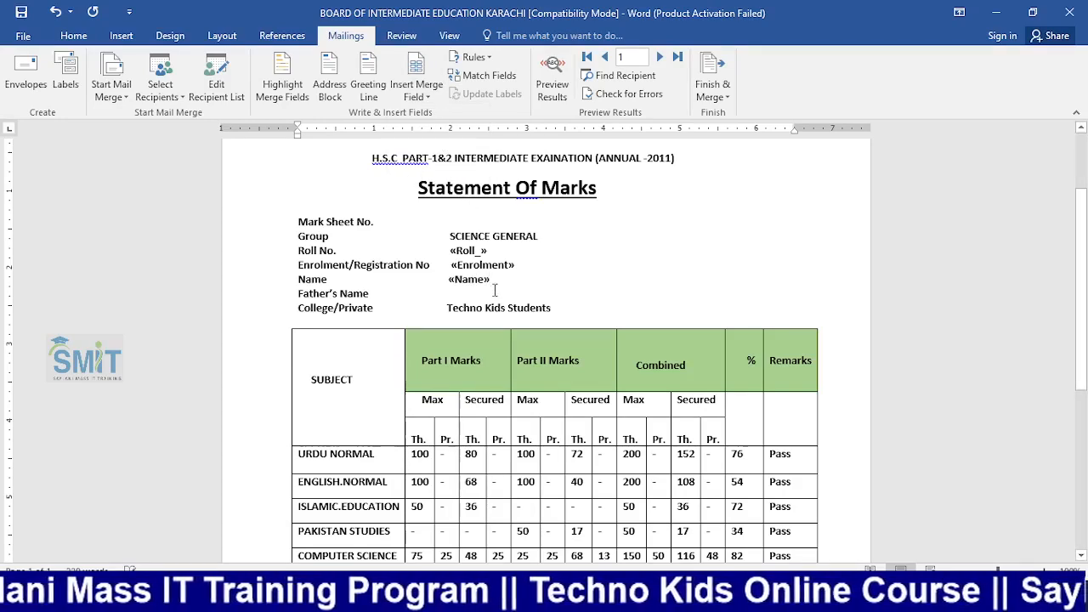
left_click(457, 278)
left_click_drag(457, 278, 445, 275)
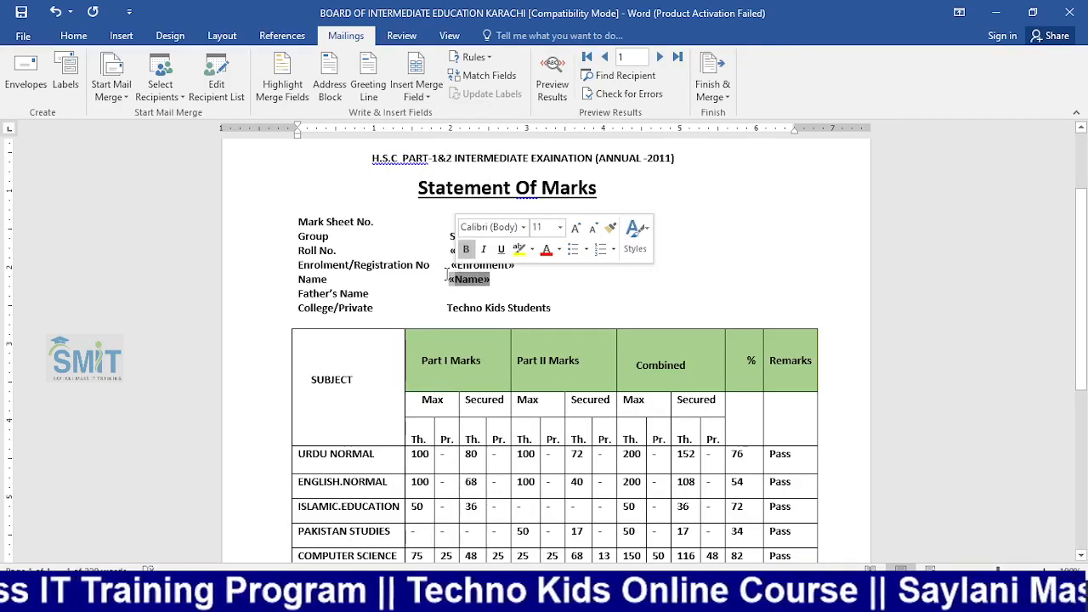
key("Delete")
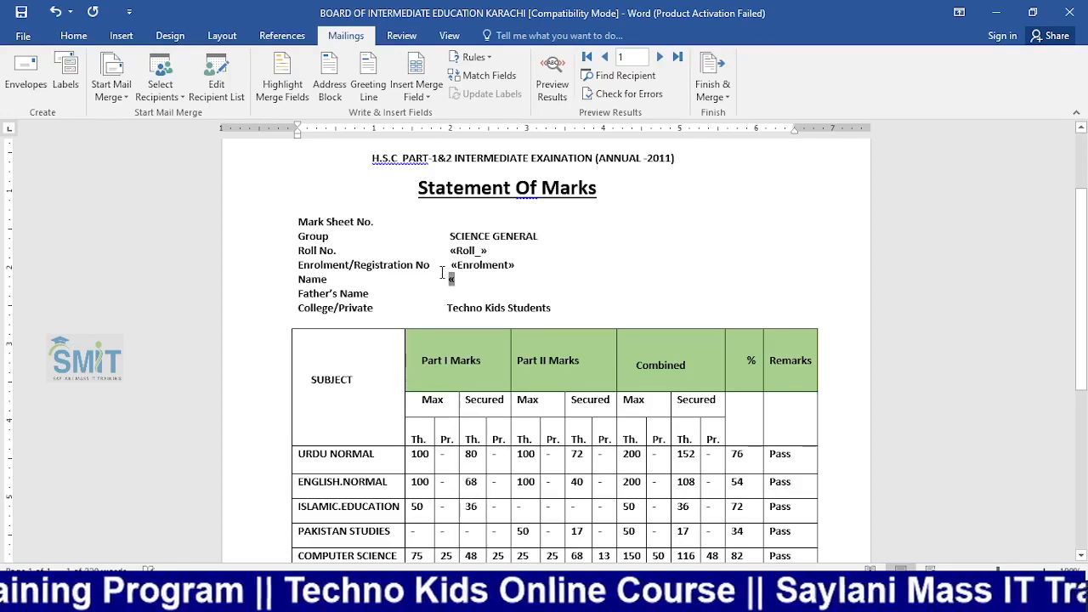
key("Delete")
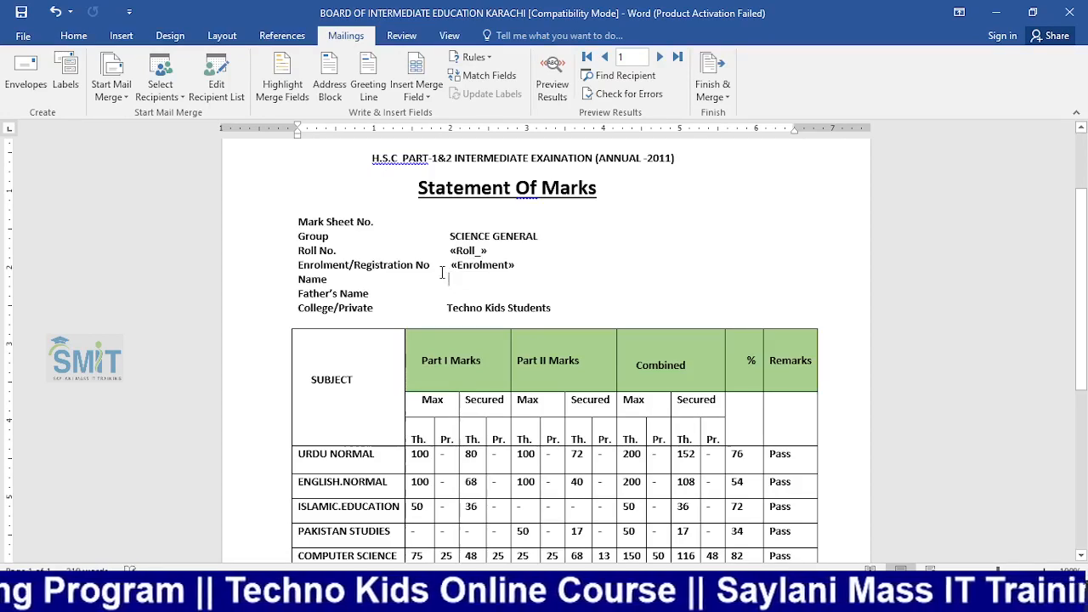
left_click(422, 95)
Remove a misplaced «Father_name» field, then insert «Name» and «Father_name» beside their labels
left_click(440, 153)
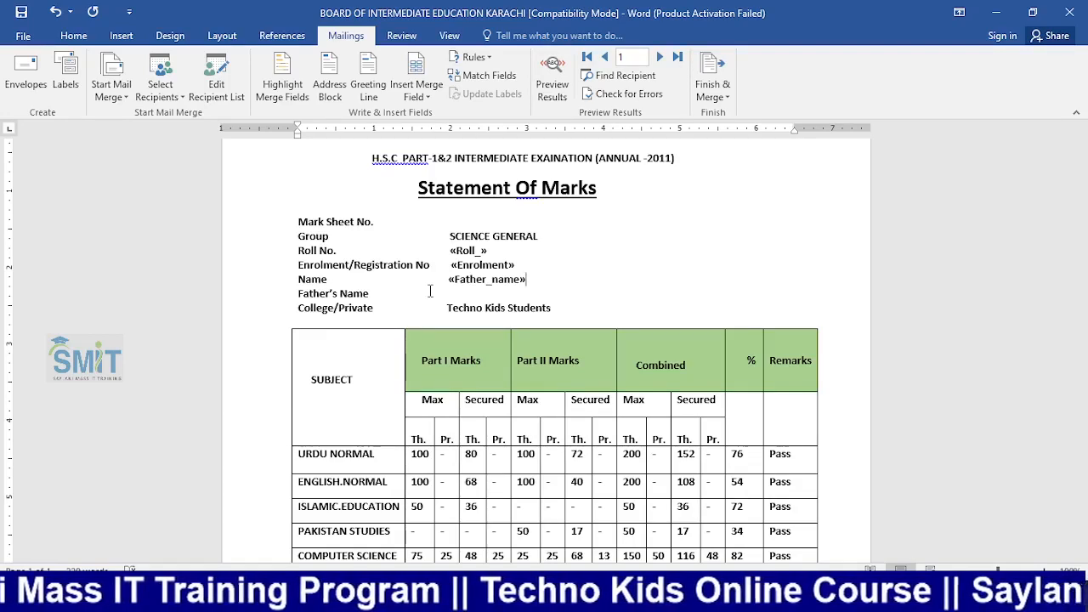
key("BackSpace")
key("BackSpace")
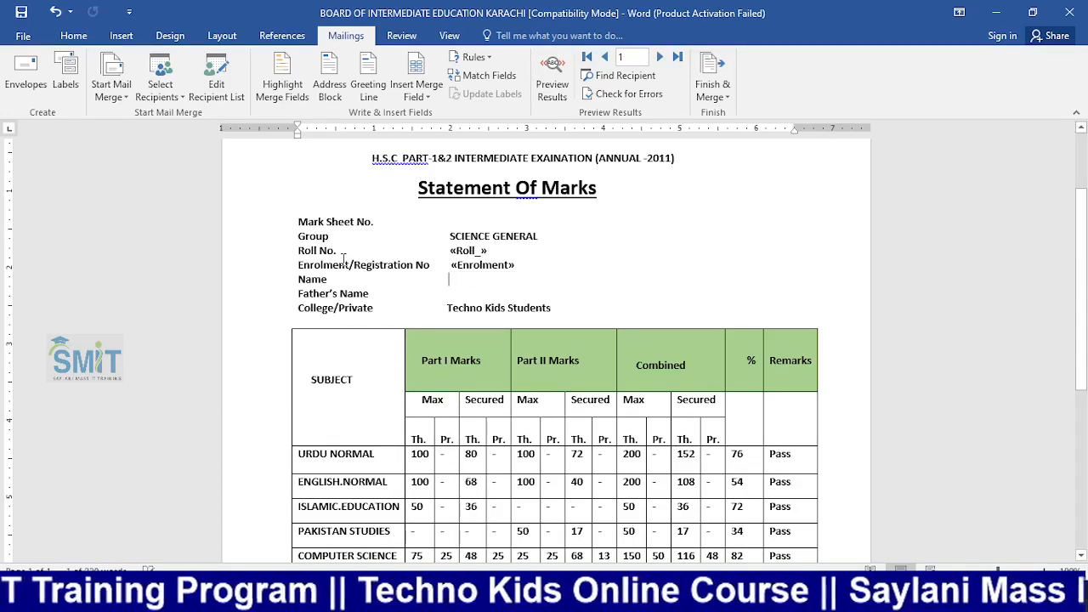
scroll(343, 259, "up", 1)
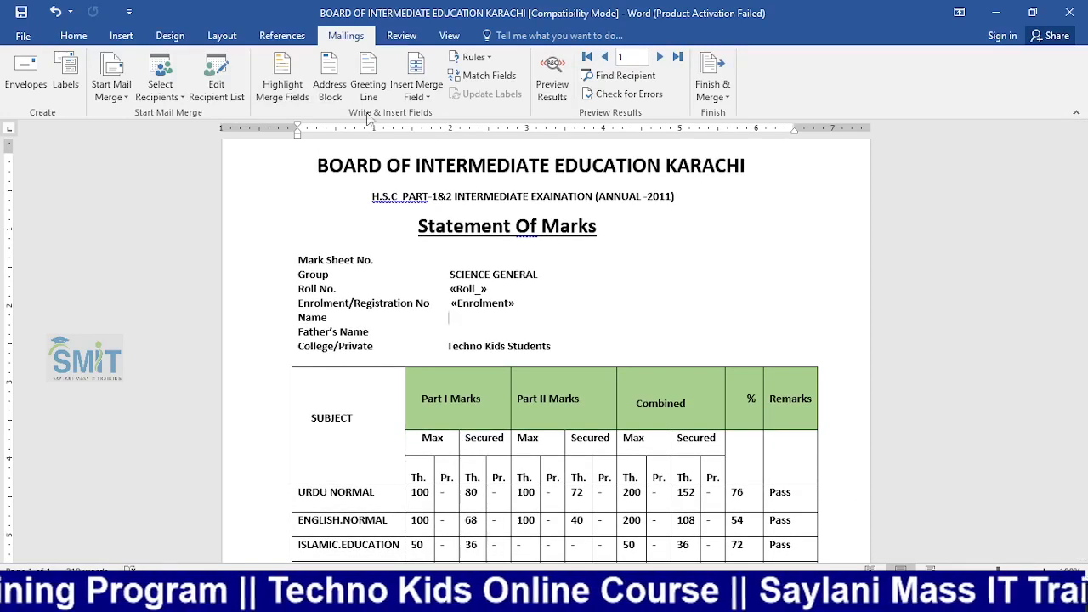
left_click(417, 95)
left_click(429, 130)
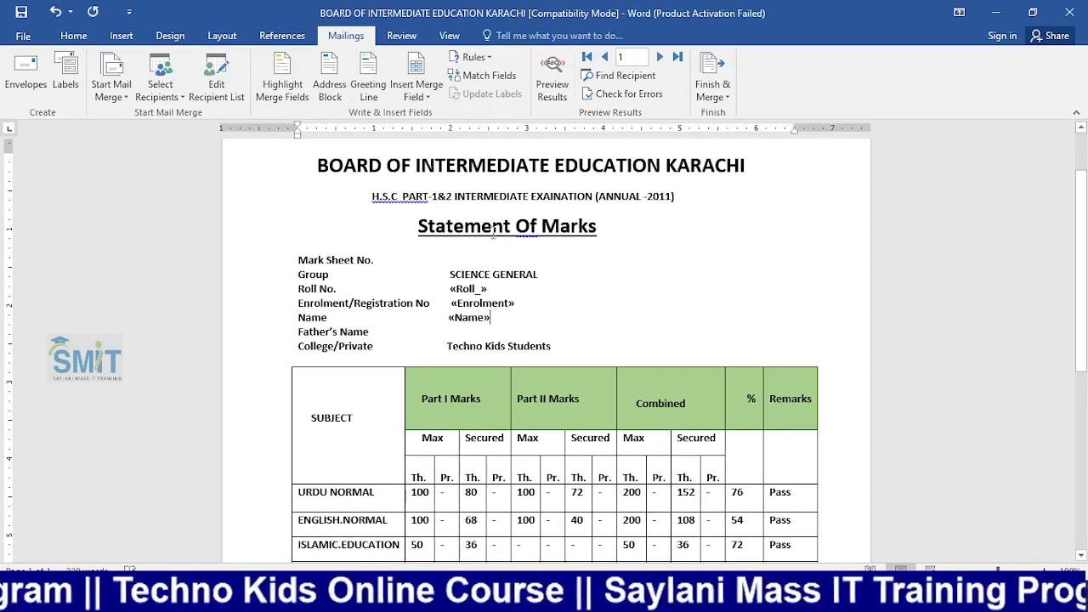
left_click(417, 95)
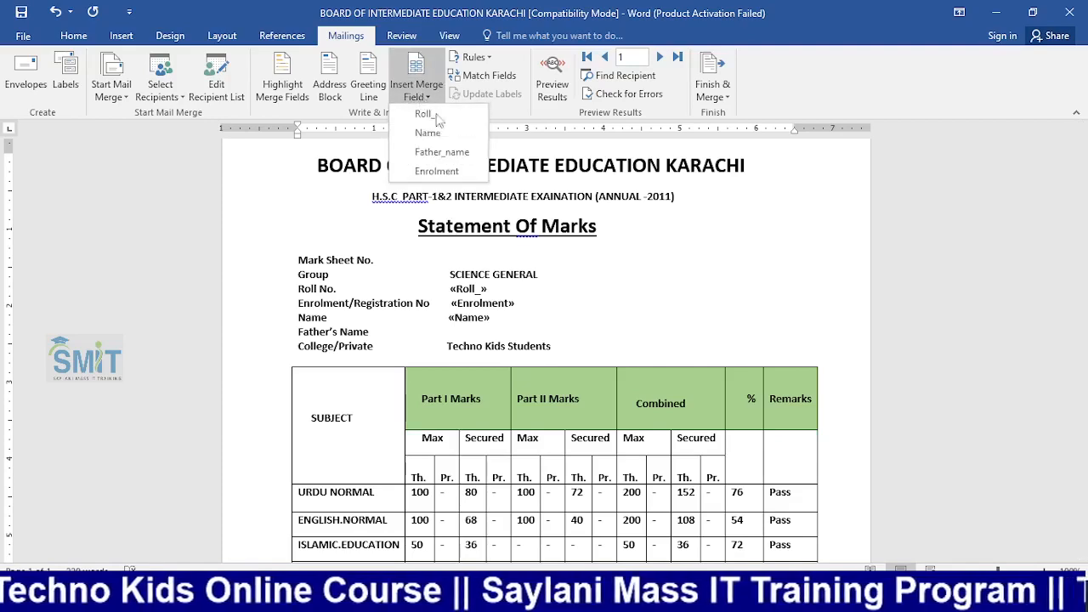
left_click(441, 151)
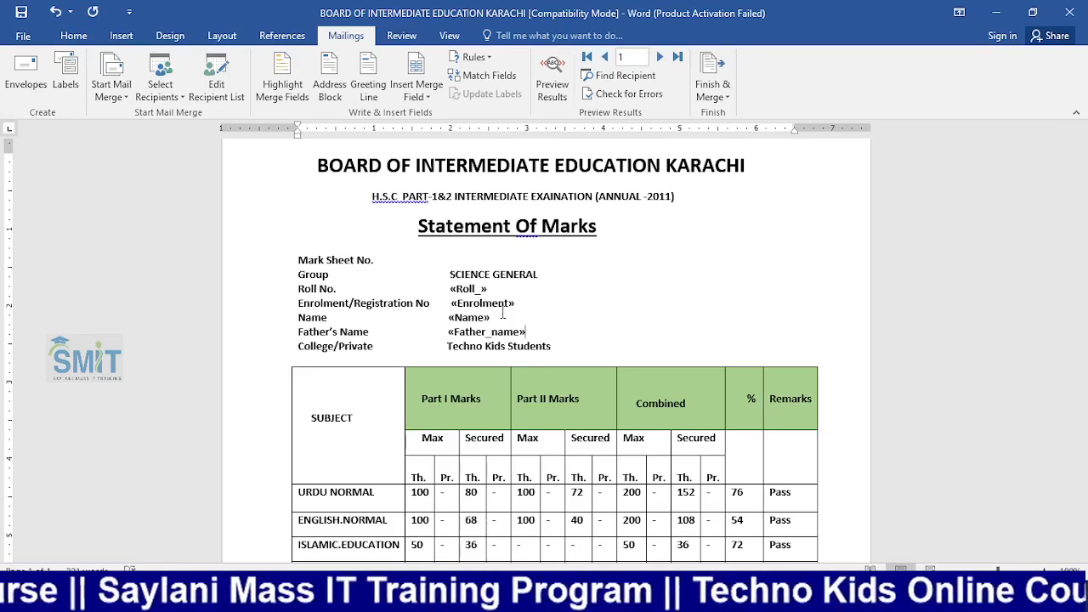
Preview the merged marksheet and step forward through the student records
left_click(552, 78)
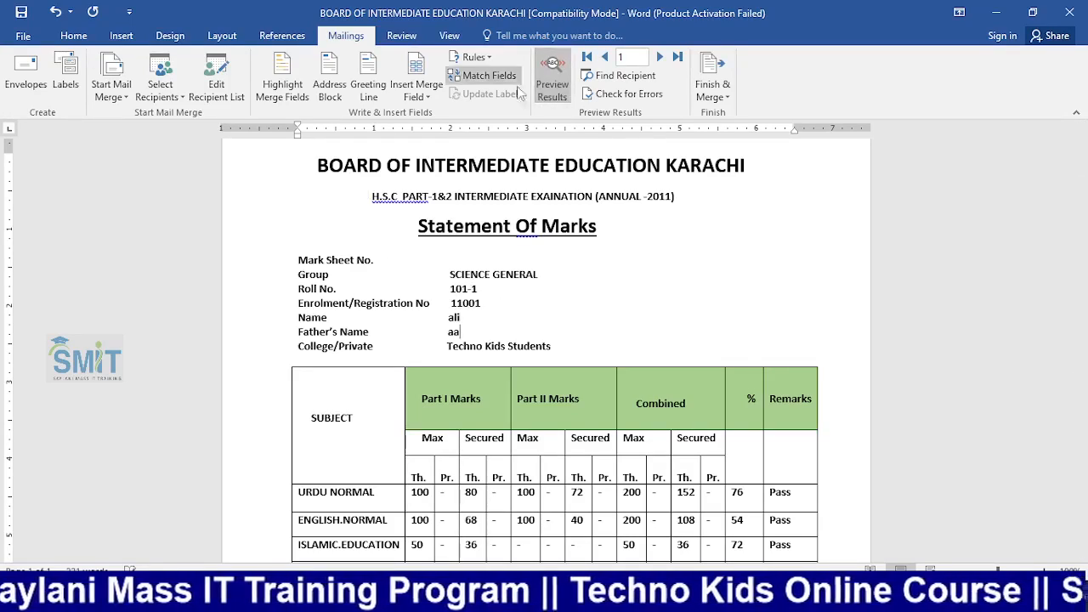
left_click(660, 57)
left_click(660, 57)
Advance the preview, then merge all student records for printing
left_click(659, 57)
left_click(659, 57)
left_click(659, 57)
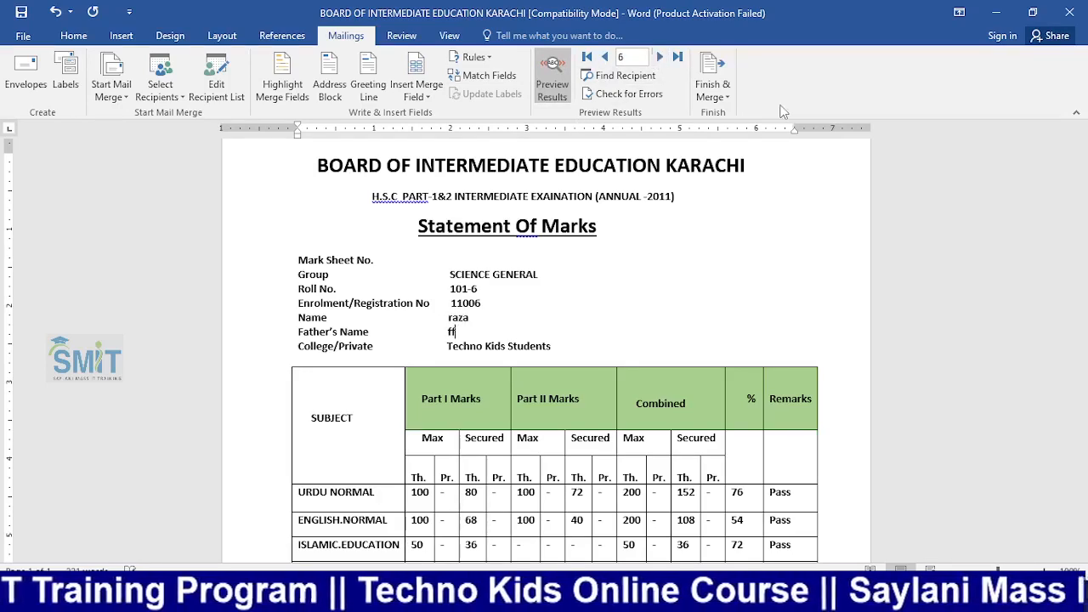
left_click(723, 99)
left_click(753, 133)
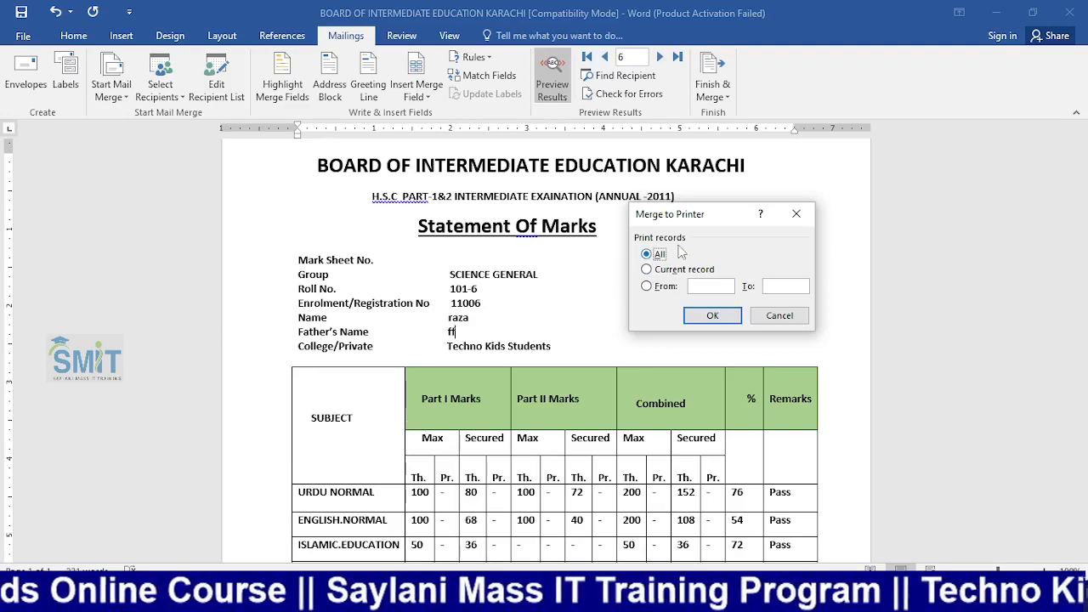
left_click(705, 315)
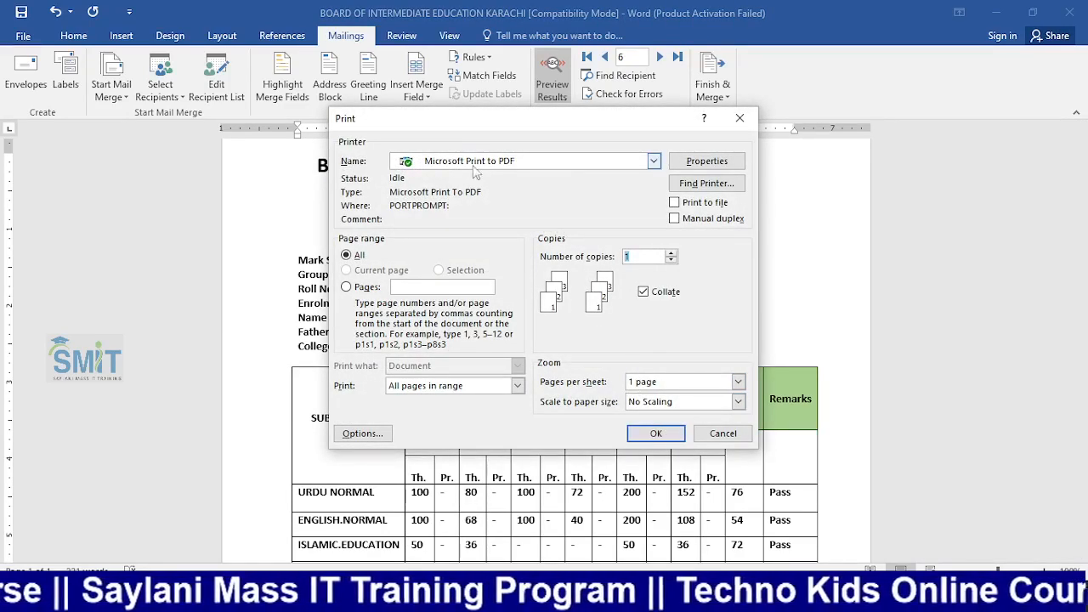
Print the merge with Microsoft Print to PDF, saving it as marksheet in Documents
left_click(519, 162)
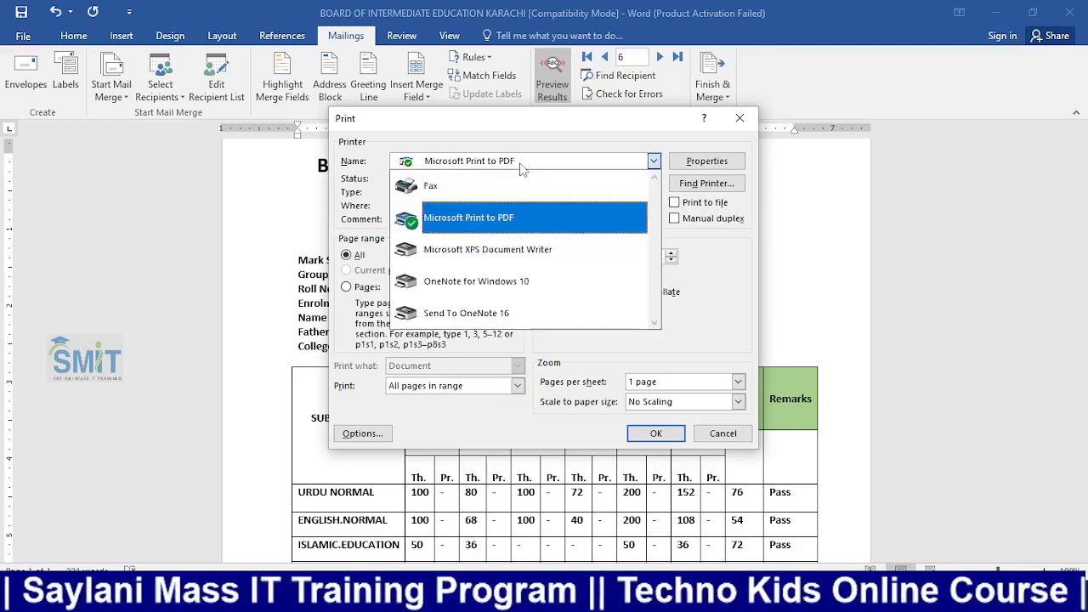
left_click(527, 211)
left_click(655, 433)
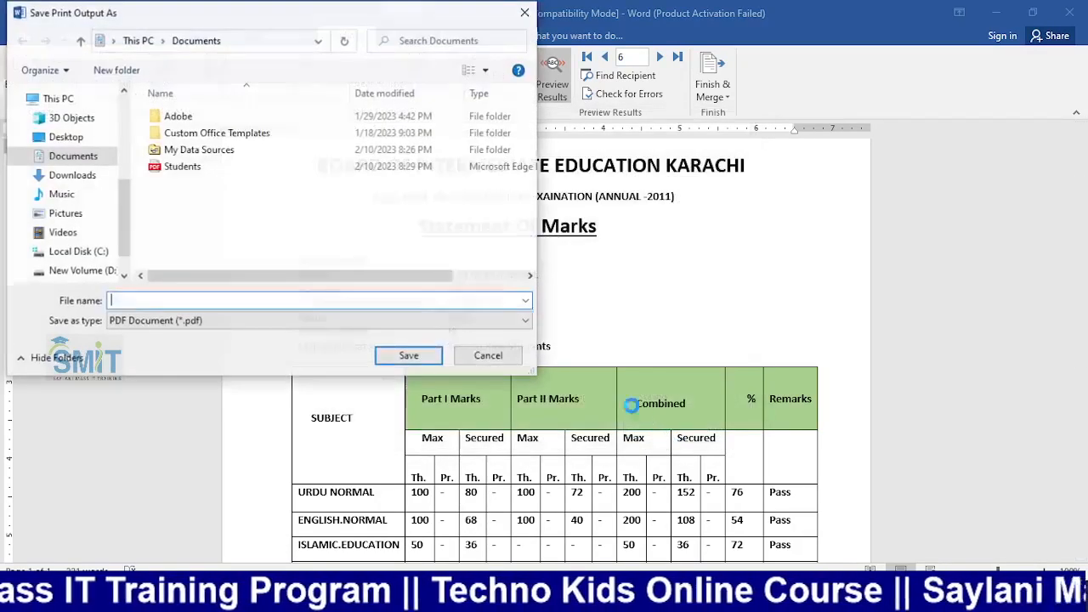
type("marksheet")
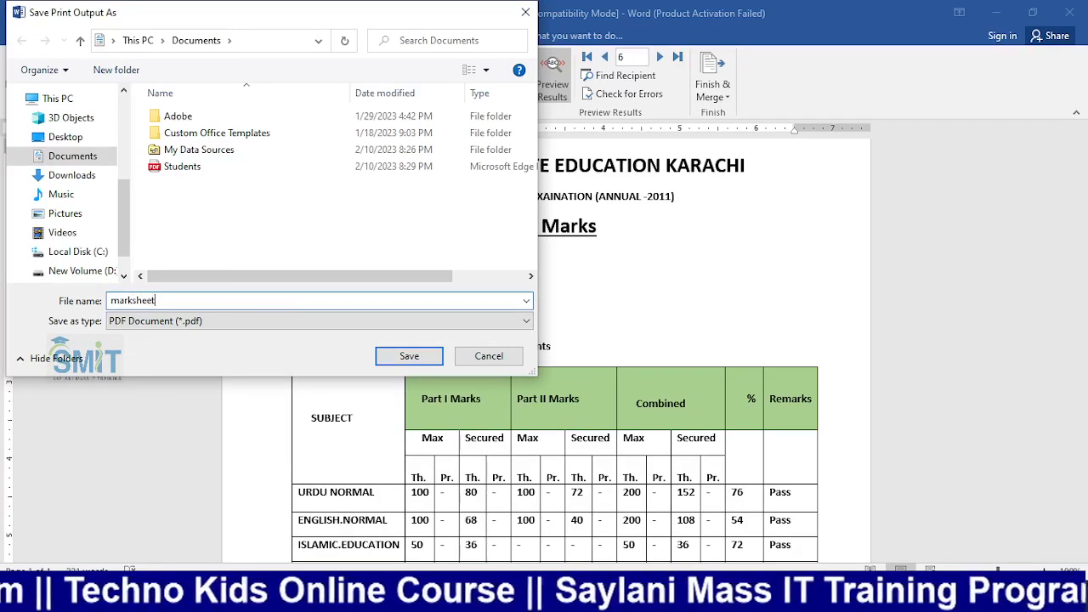
key("Return")
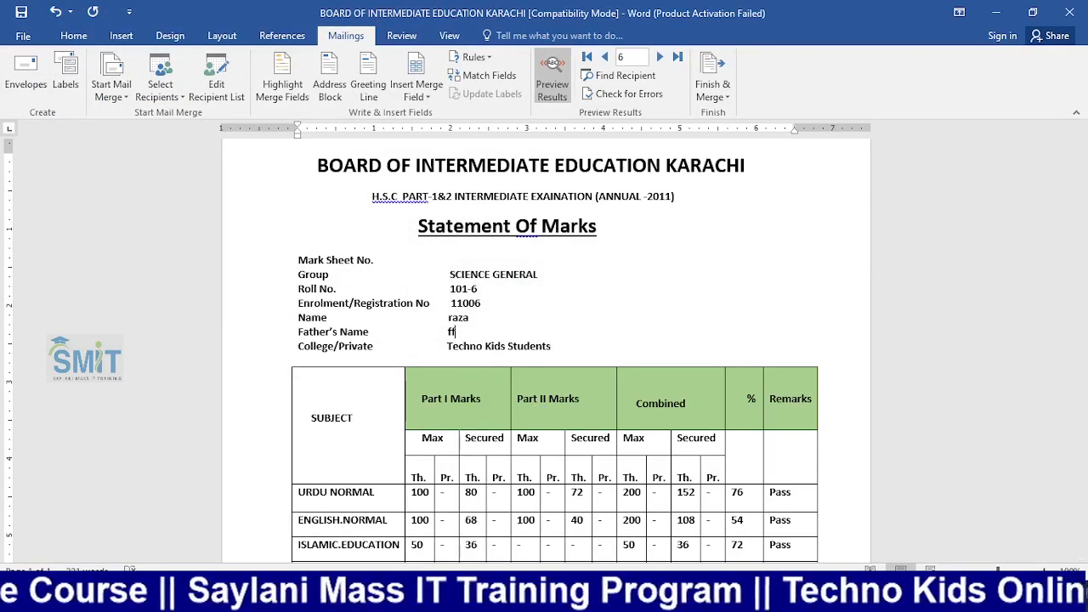
key("super+e")
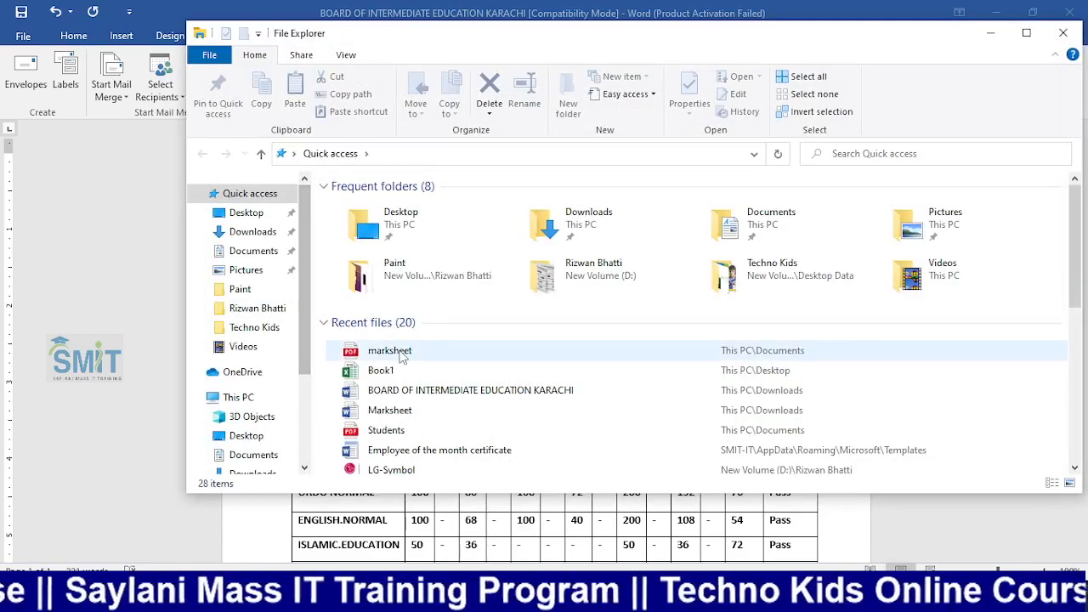
Open marksheet.pdf in Edge and scroll through the first students' pages
double_click(404, 352)
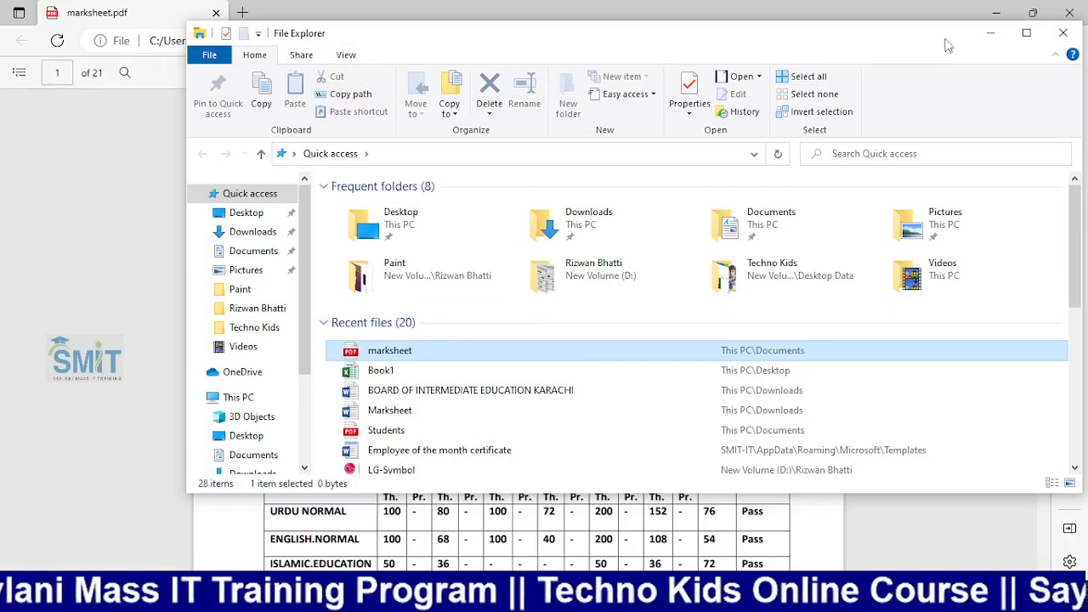
left_click(988, 34)
scroll(535, 320, "down", 5)
scroll(510, 321, "up", 5)
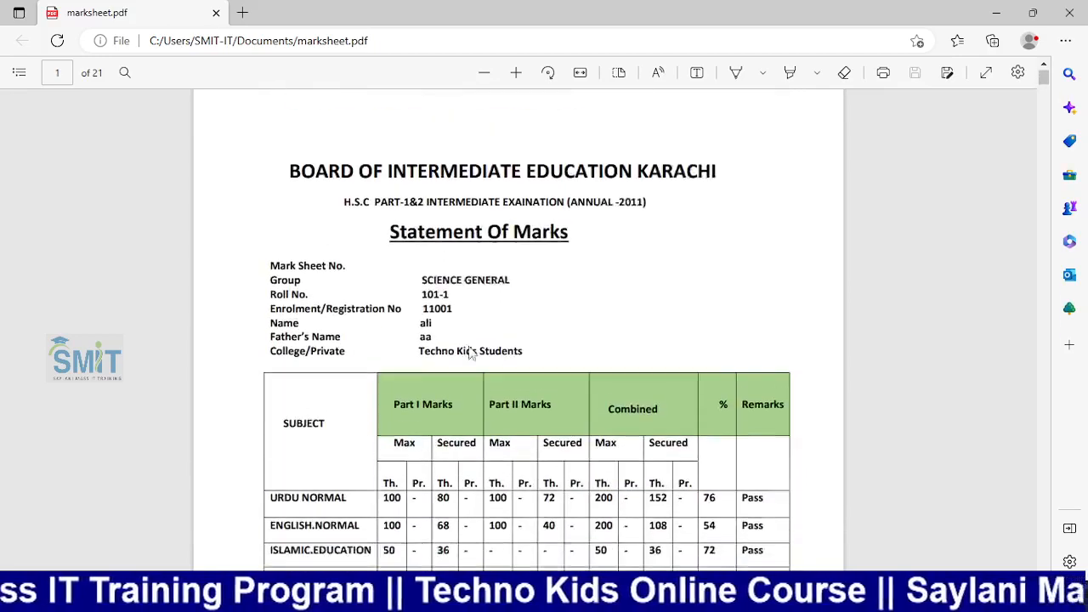
scroll(424, 321, "down", 2)
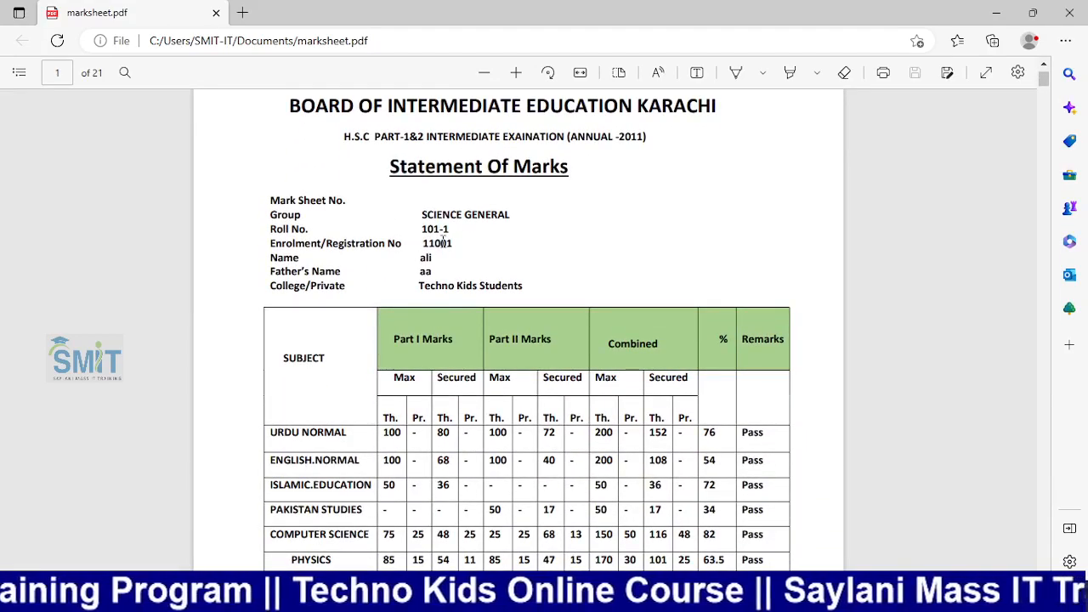
scroll(434, 280, "down", 20)
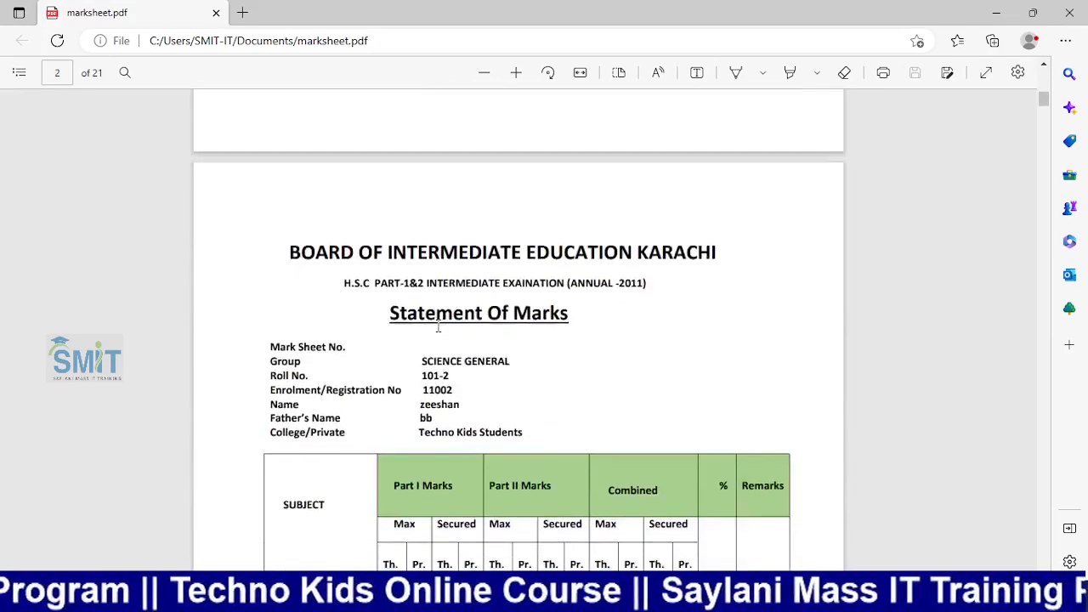
scroll(440, 277, "down", 15)
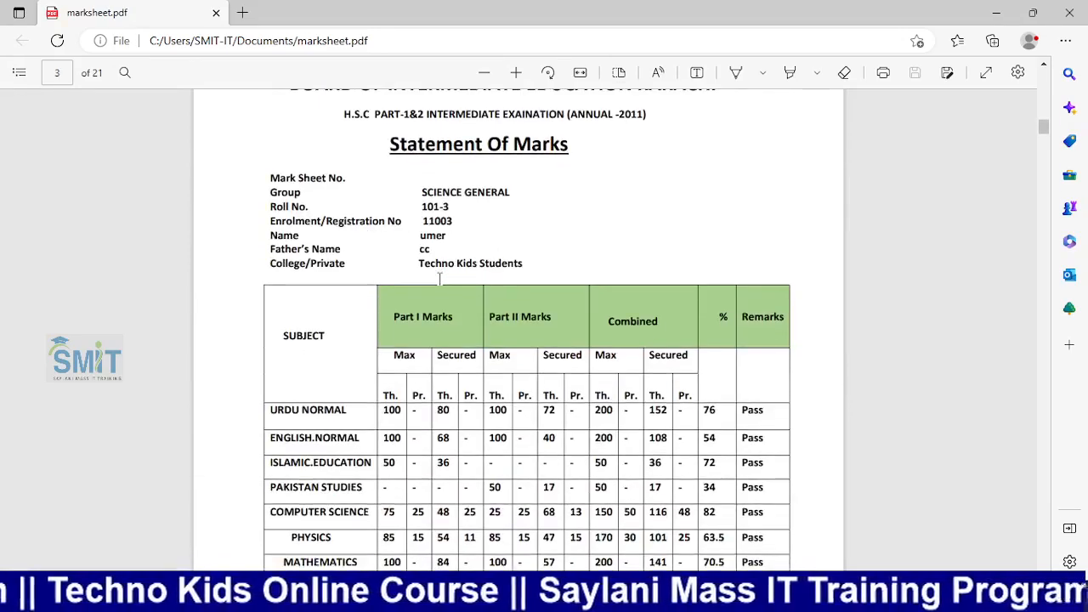
scroll(439, 277, "down", 18)
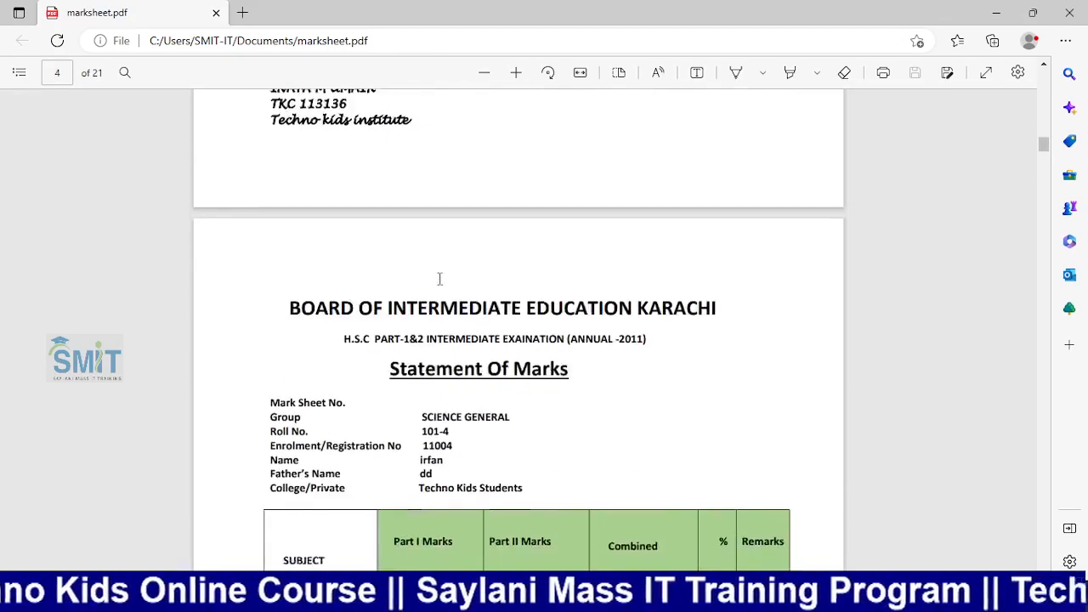
scroll(439, 277, "down", 12)
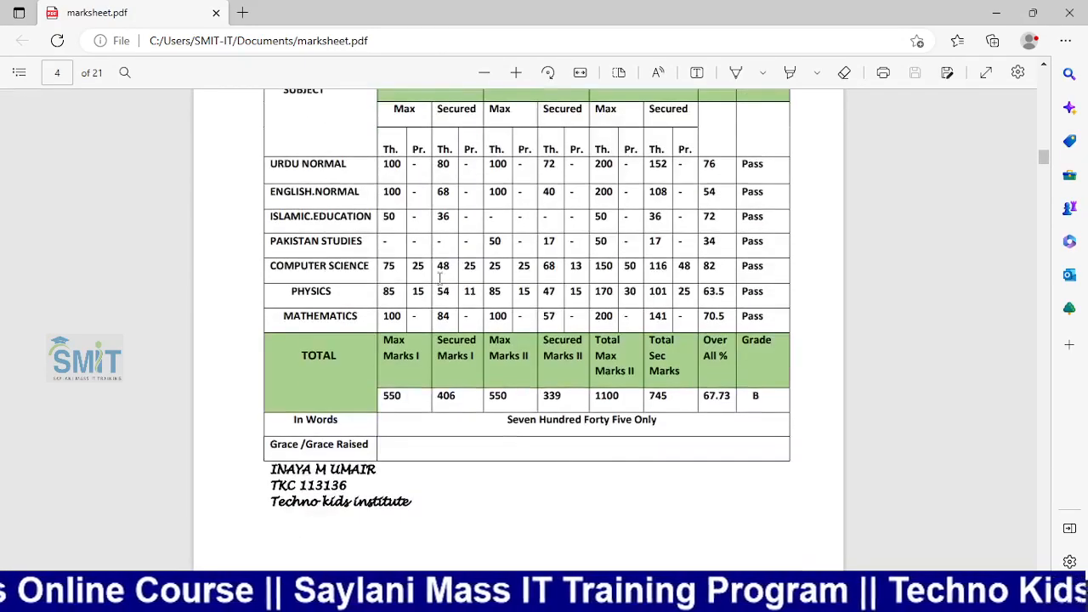
scroll(439, 278, "down", 12)
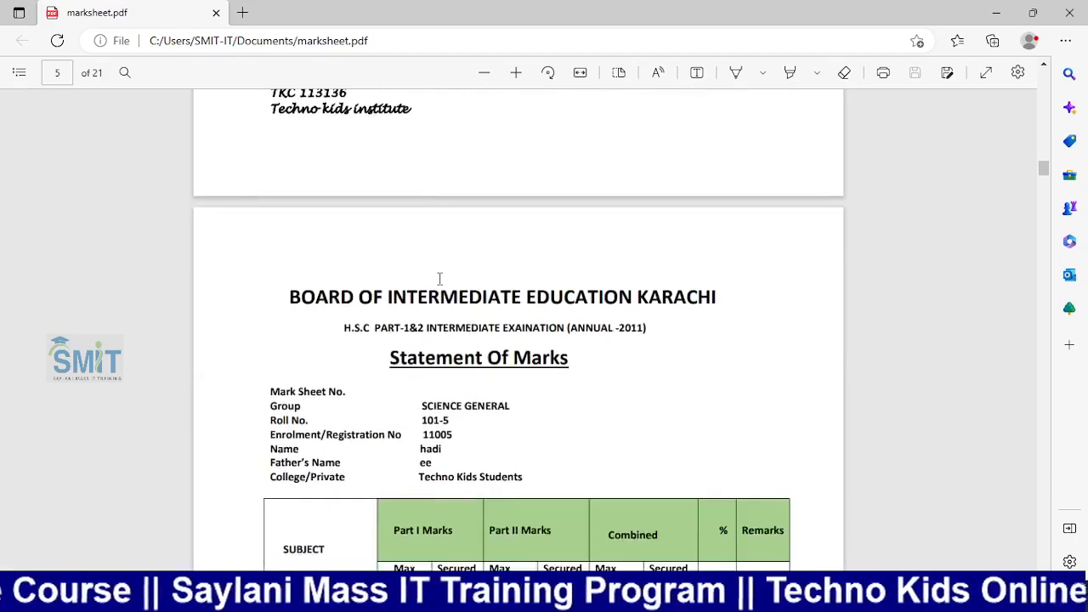
scroll(440, 277, "down", 16)
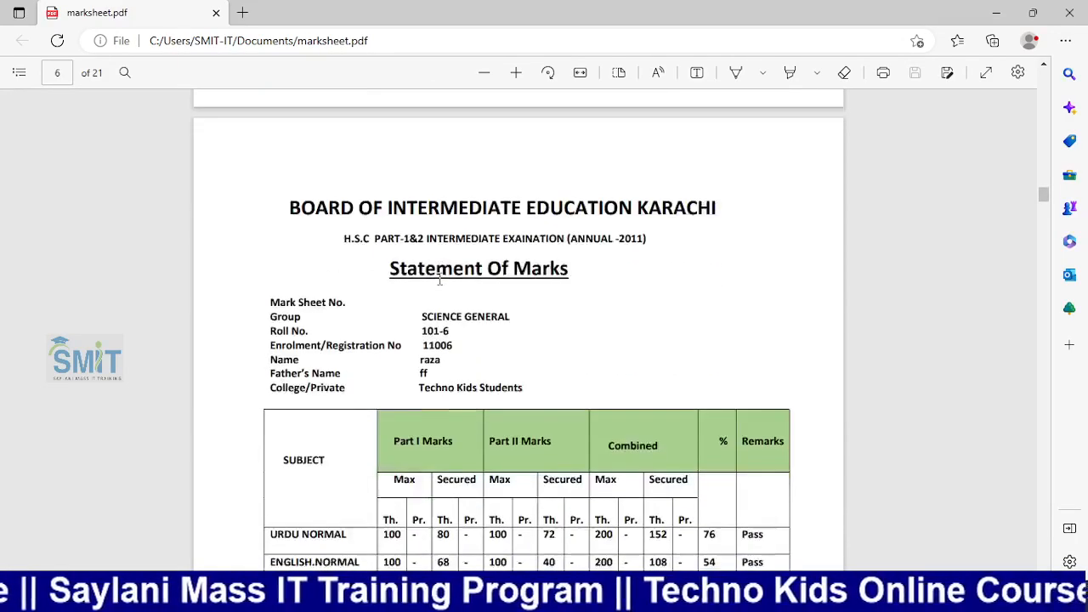
scroll(440, 277, "down", 15)
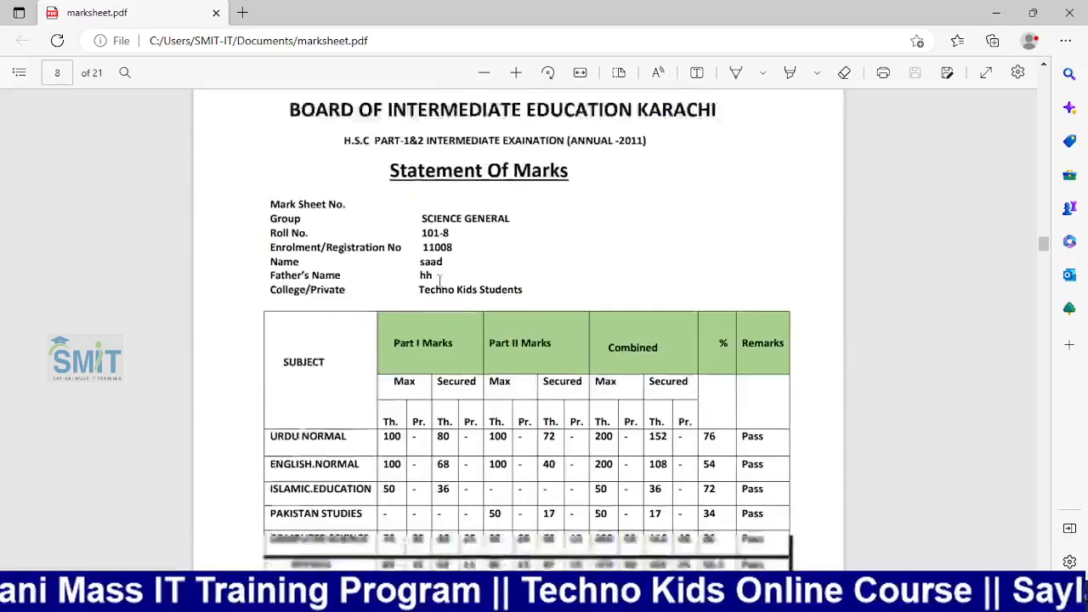
Scroll on to page 21 and back up, checking the remaining students' marksheets
scroll(440, 283, "up", 3)
scroll(439, 281, "down", 6)
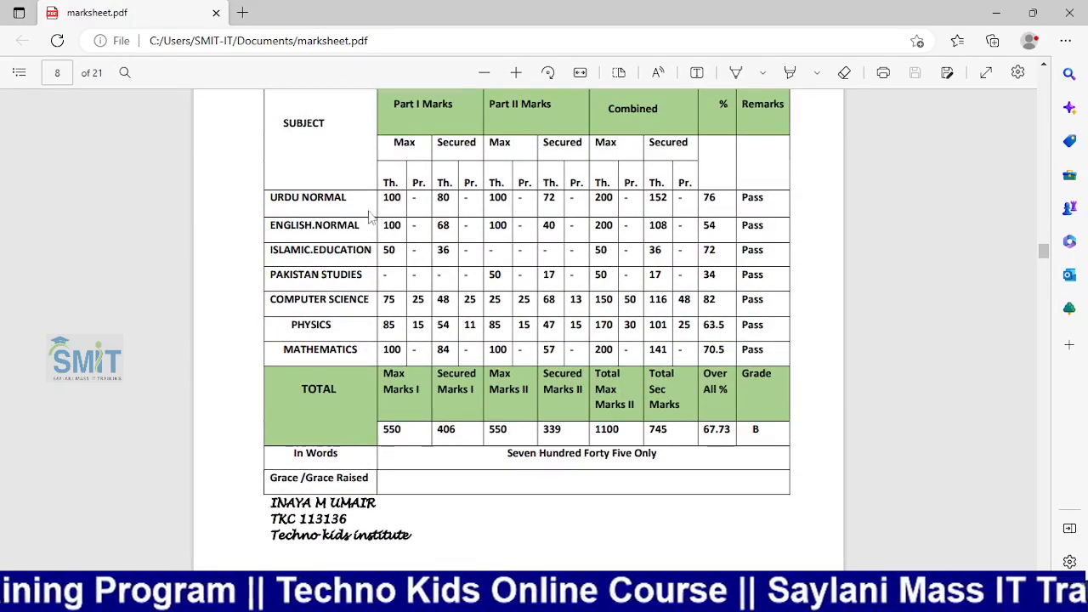
scroll(429, 280, "down", 14)
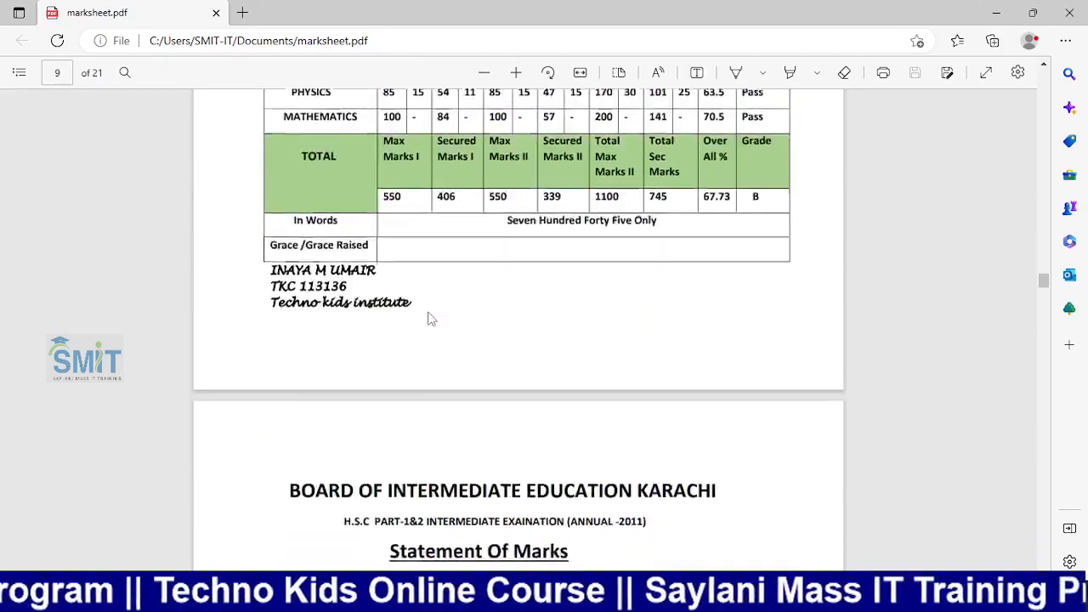
scroll(429, 319, "down", 15)
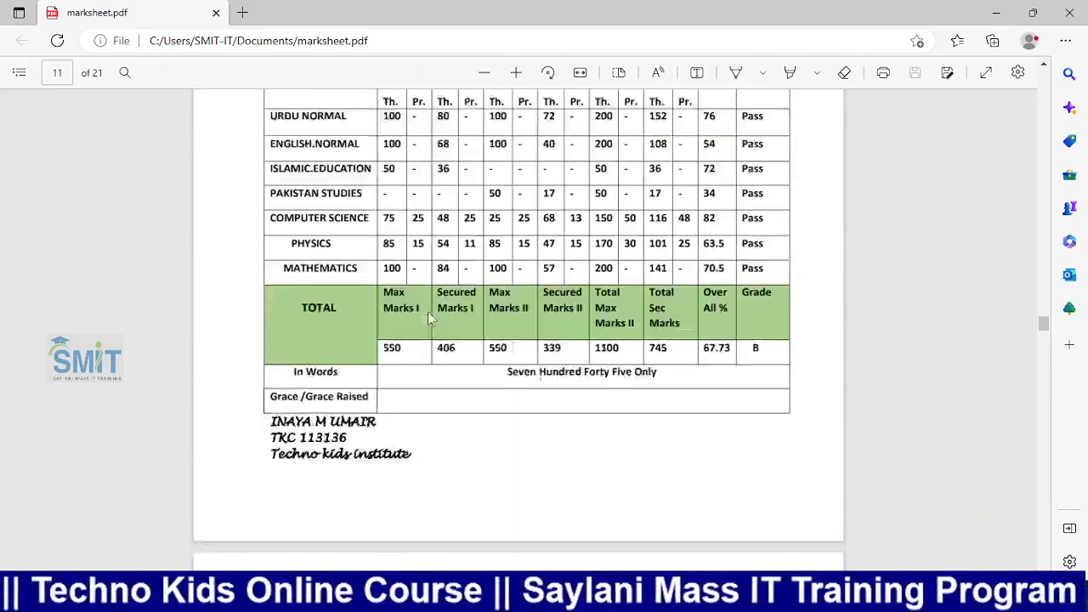
scroll(429, 318, "down", 15)
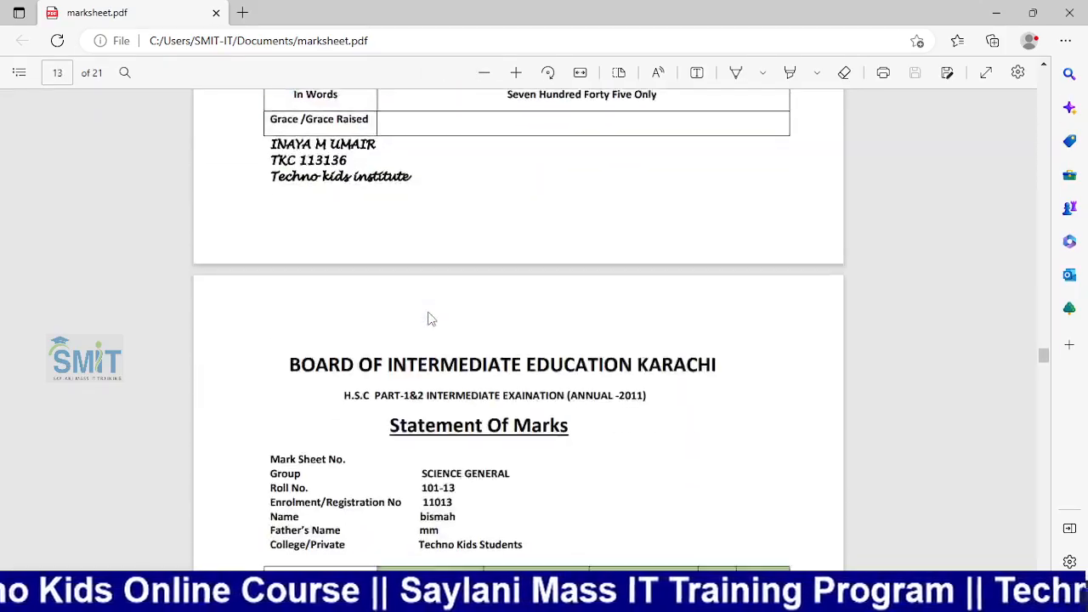
scroll(430, 319, "down", 15)
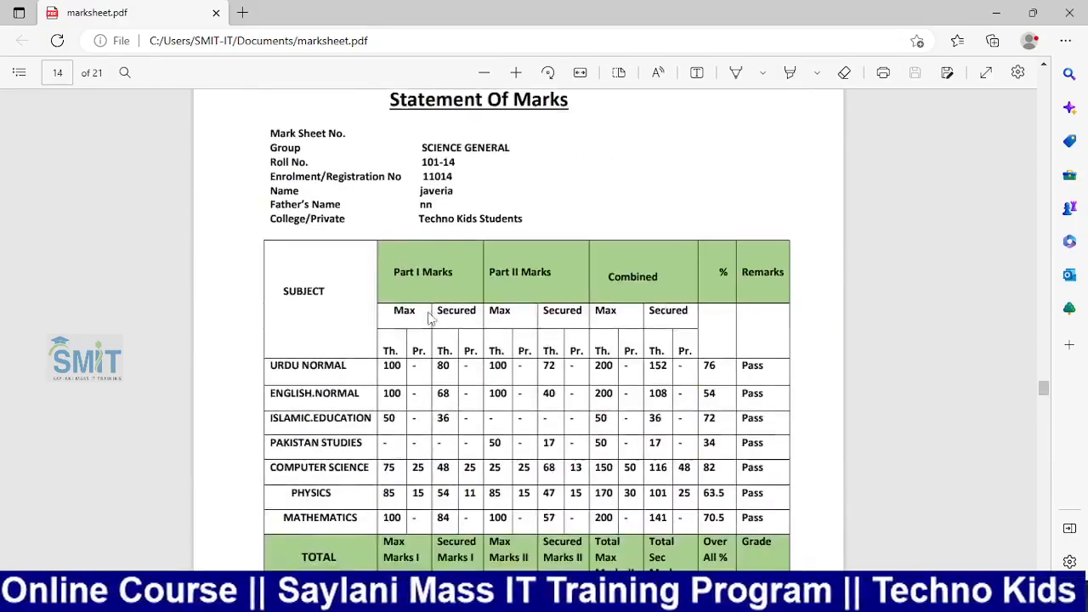
scroll(429, 311, "down", 15)
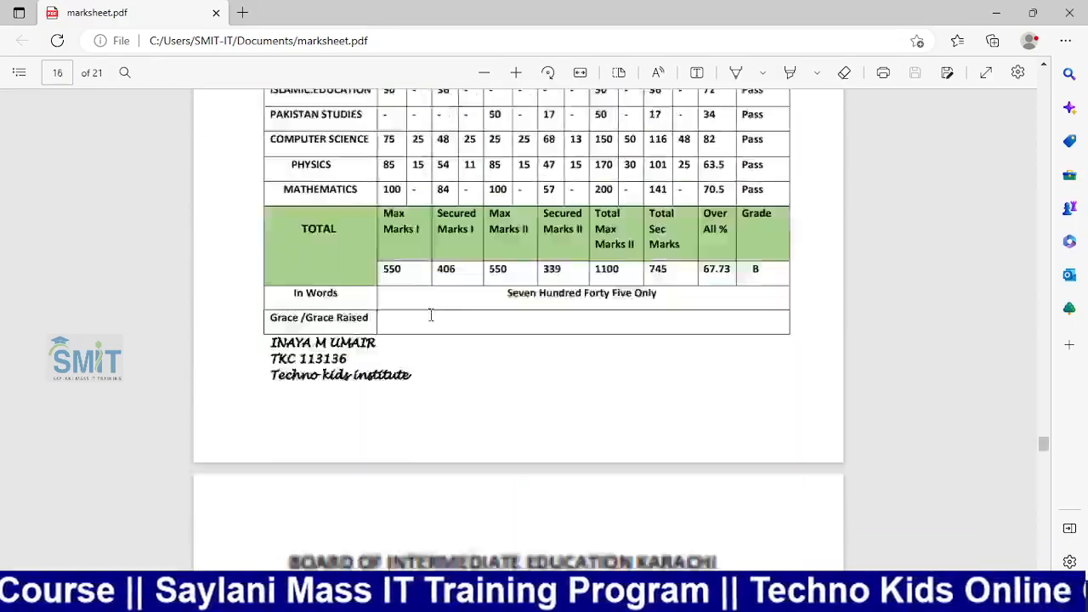
scroll(431, 315, "down", 15)
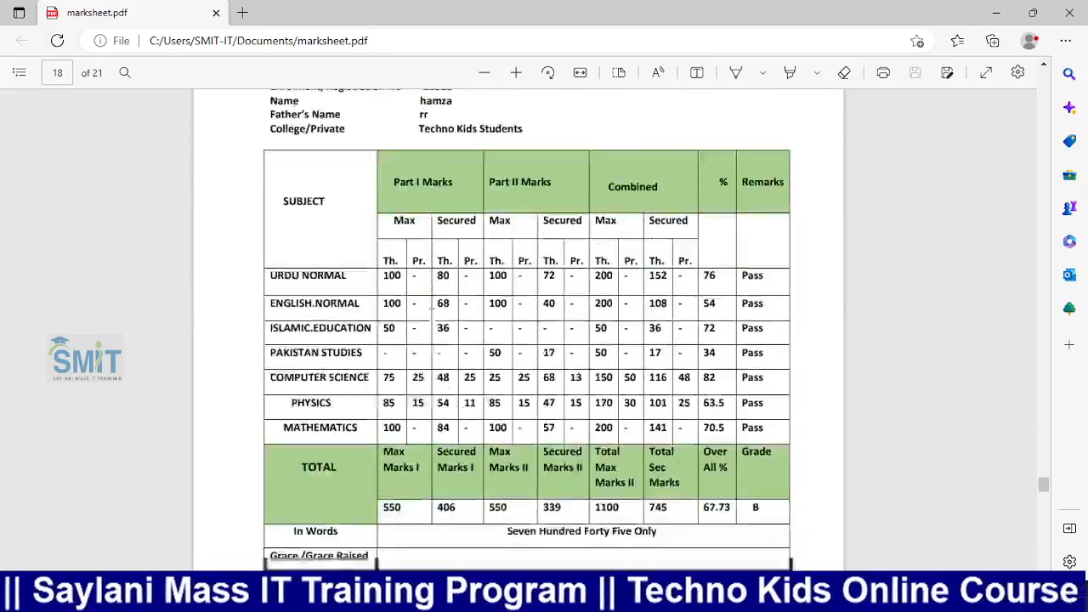
scroll(431, 314, "down", 15)
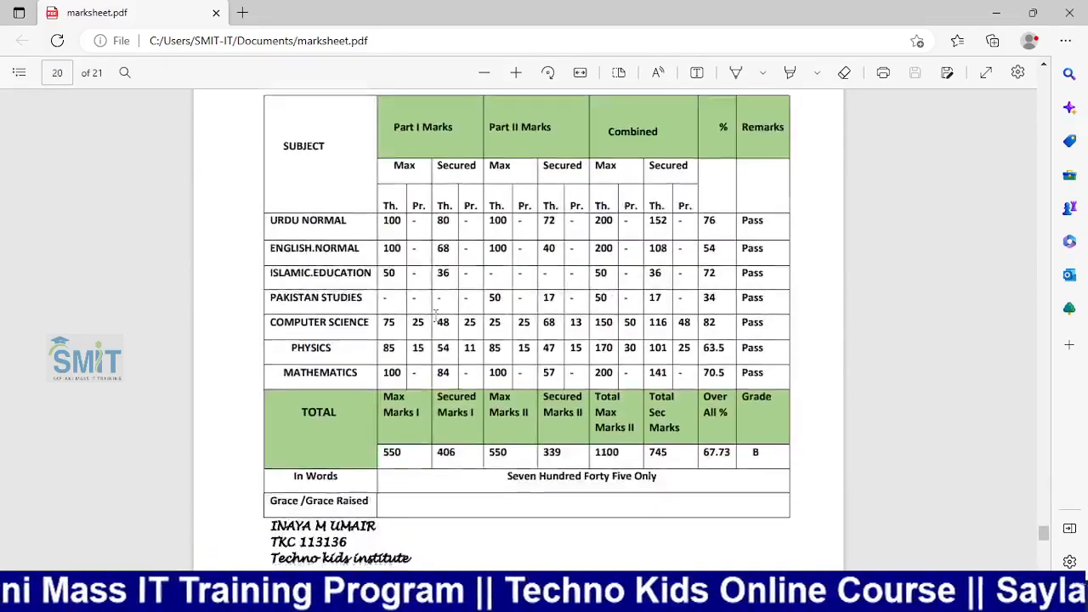
scroll(437, 323, "down", 3)
scroll(435, 323, "up", 15)
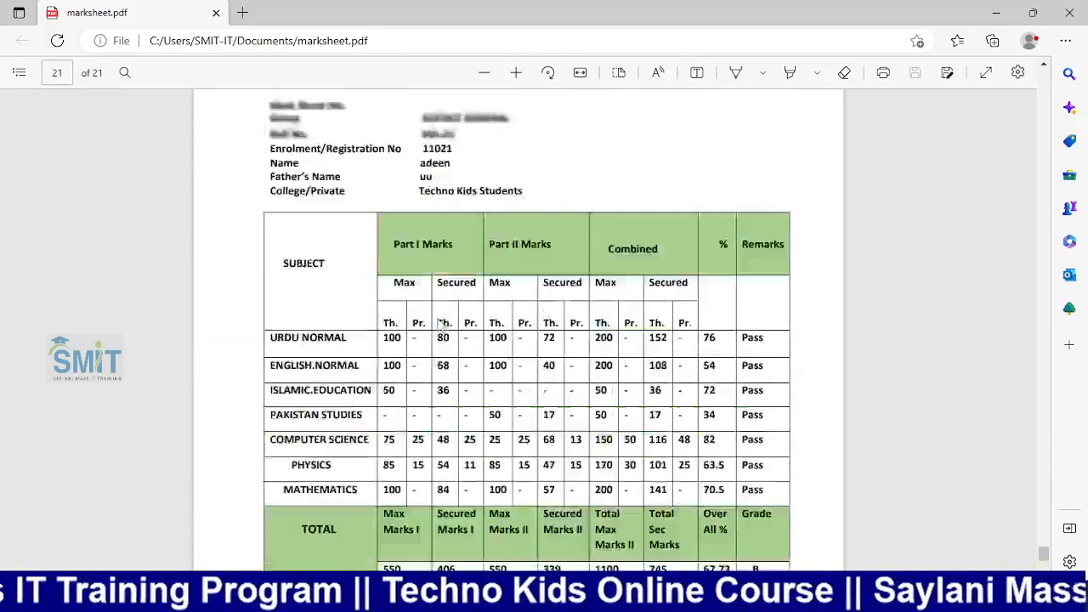
scroll(432, 321, "up", 15)
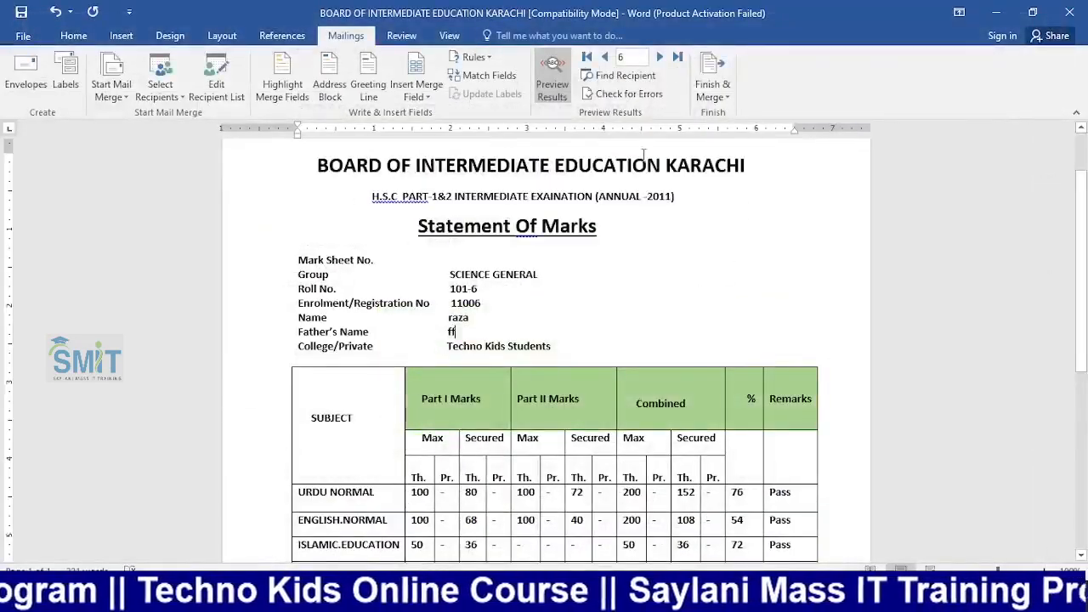
Merge only records 1 to 10 for printing
left_click(710, 95)
left_click(758, 131)
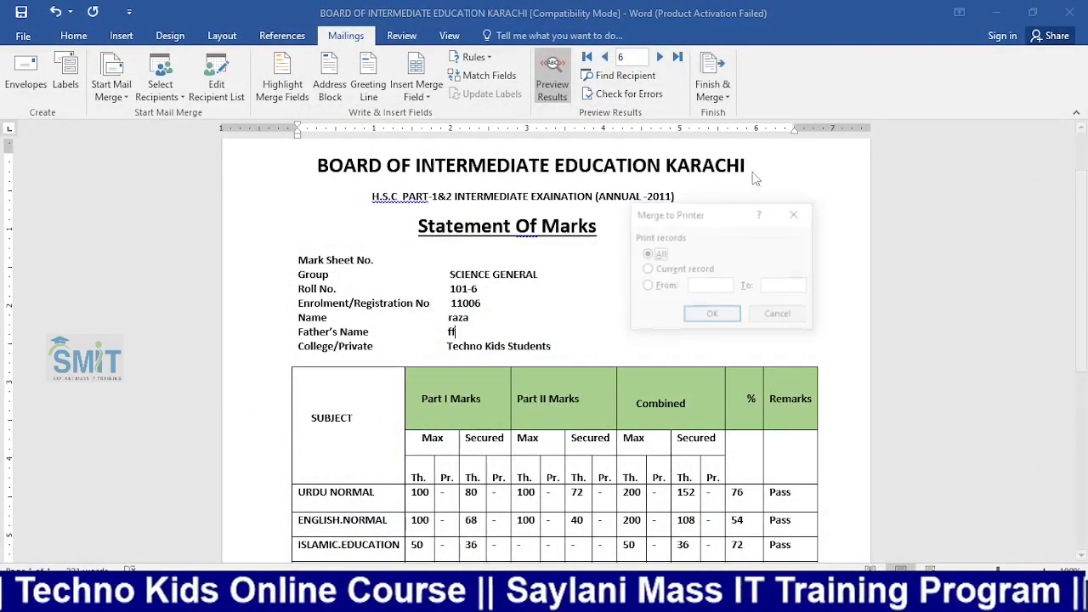
left_click(651, 269)
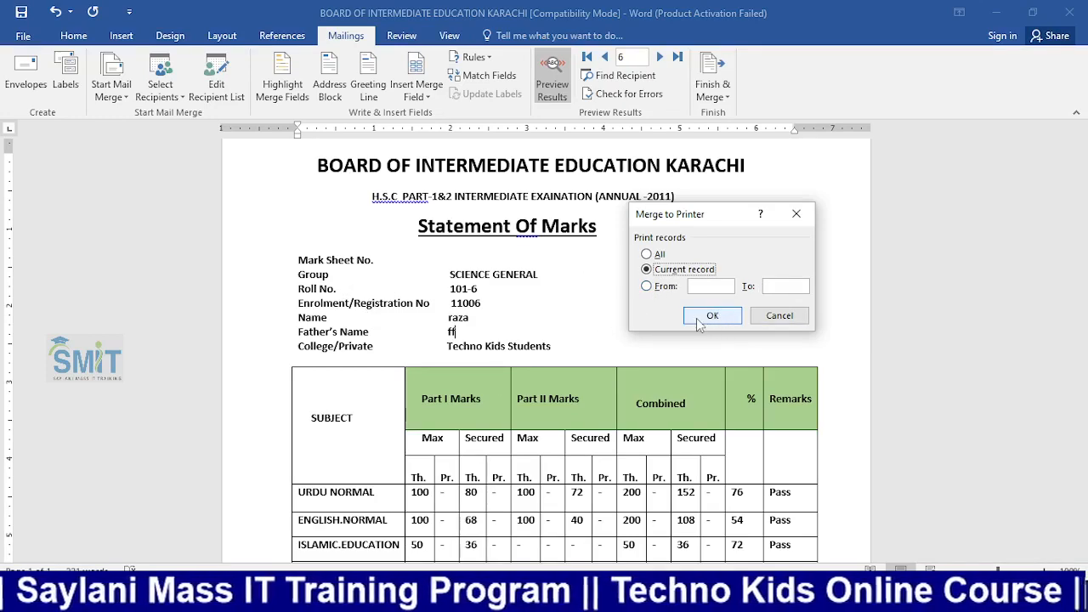
left_click(646, 287)
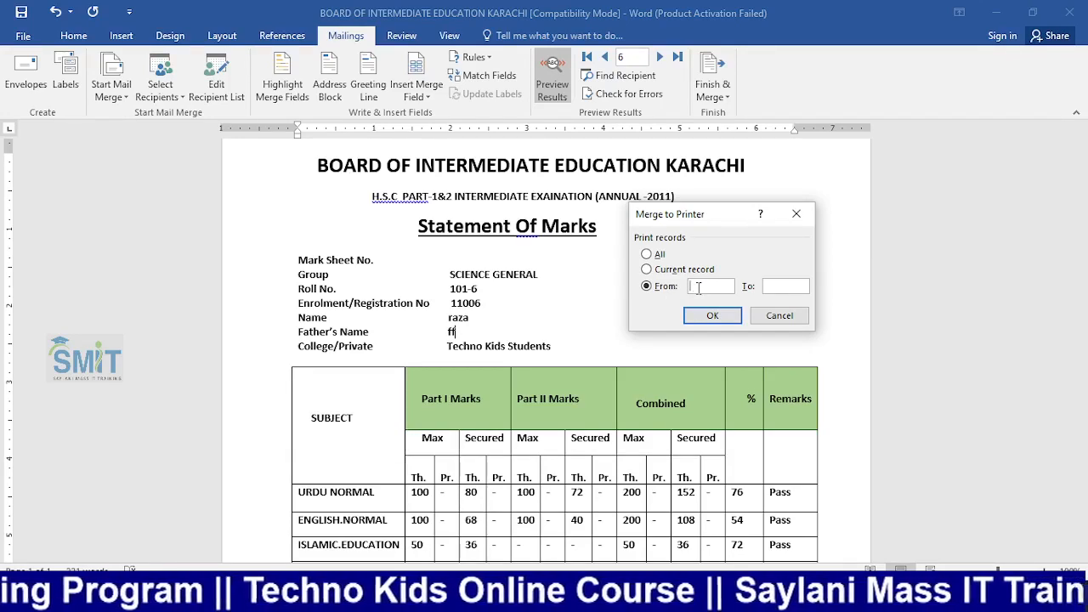
type("1")
left_click(779, 286)
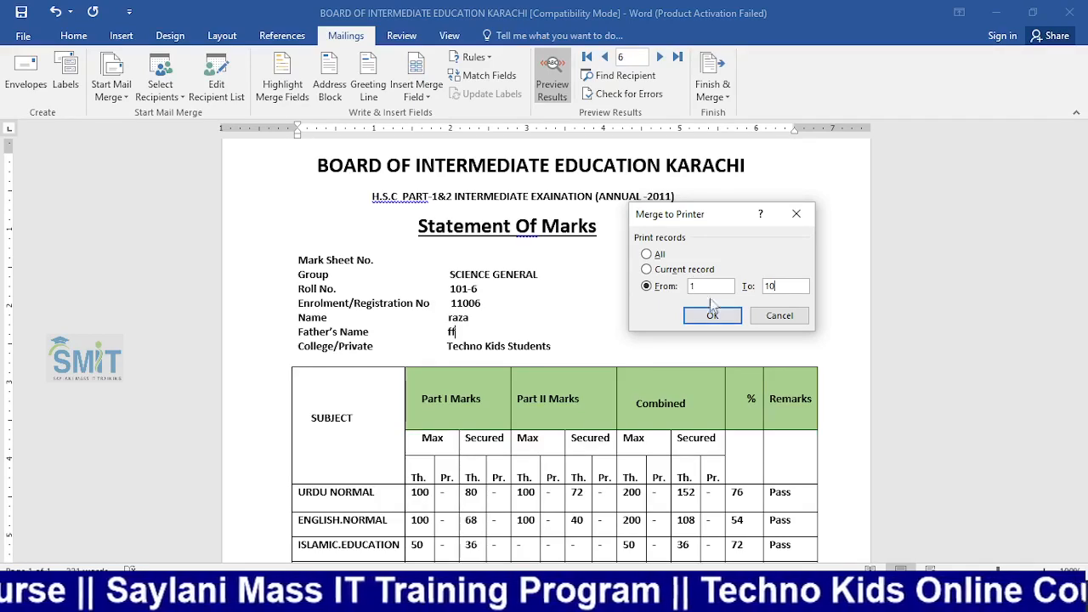
left_click(707, 315)
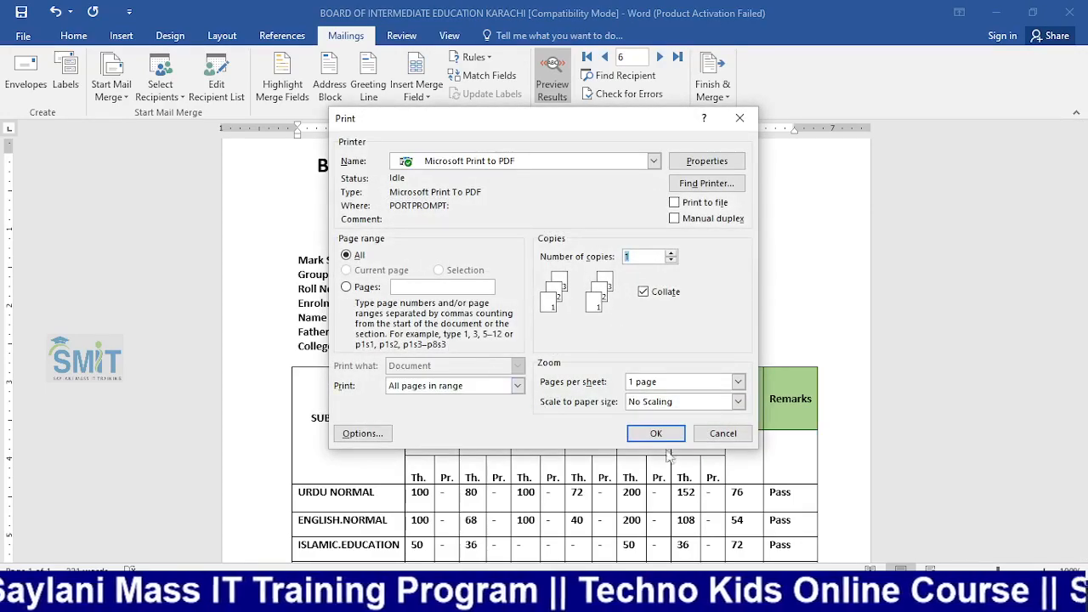
Print the merge to PDF, saving it as 'from' in Documents
left_click(659, 435)
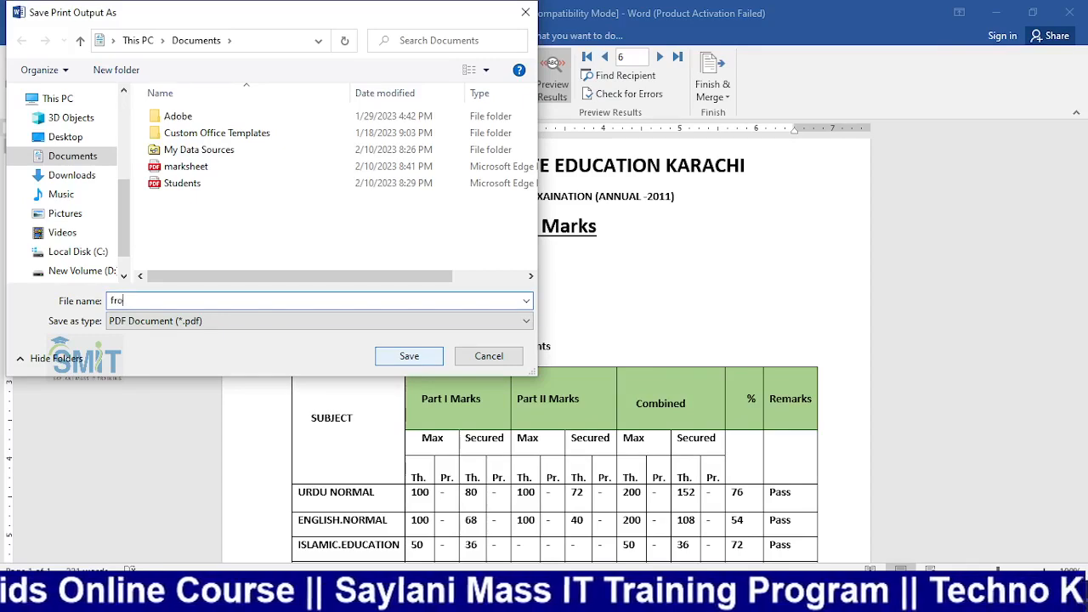
left_click(409, 355)
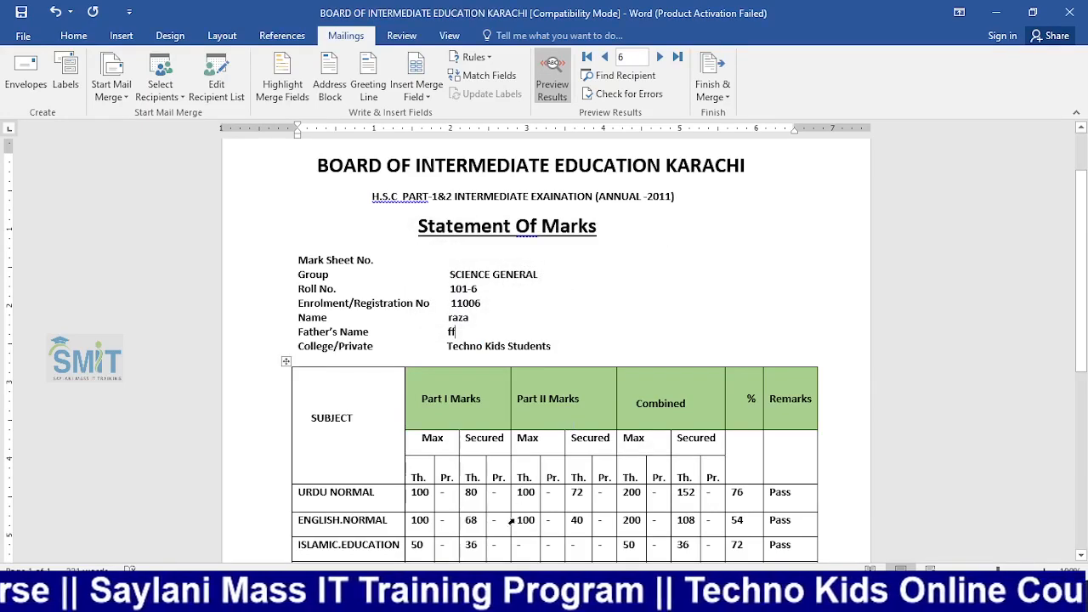
key("super+e")
Open the recent file from.pdf in Edge and look over its first merged marksheet pages
left_click(406, 350)
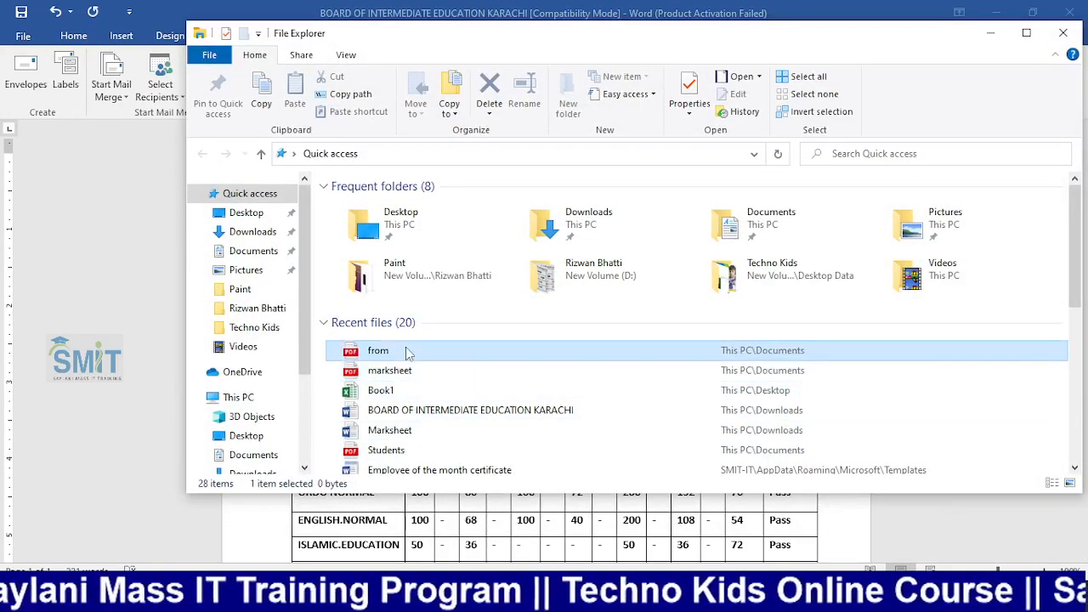
double_click(406, 350)
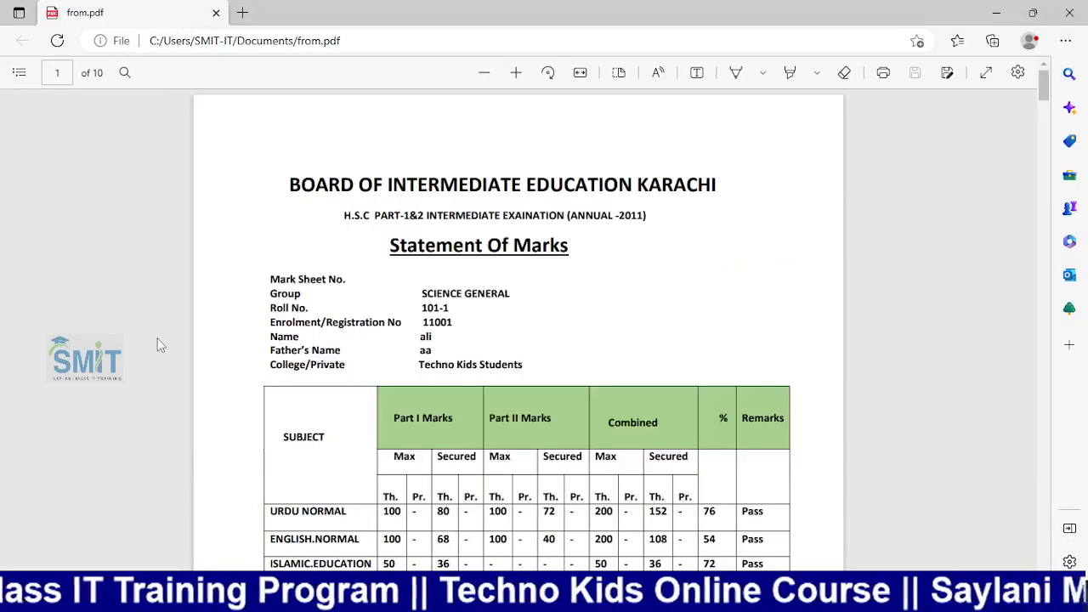
scroll(157, 338, "down", 12)
scroll(323, 319, "up", 3)
scroll(332, 330, "down", 11)
scroll(334, 330, "down", 14)
Review the remaining pages of the 10 Statements of Marks, including student 101-5's page
scroll(334, 330, "up", 3)
scroll(334, 330, "down", 7)
scroll(332, 329, "down", 7)
scroll(332, 329, "up", 2)
scroll(333, 329, "down", 10)
scroll(333, 329, "down", 20)
scroll(333, 329, "down", 20)
scroll(334, 329, "down", 3)
scroll(333, 329, "up", 15)
scroll(334, 338, "up", 20)
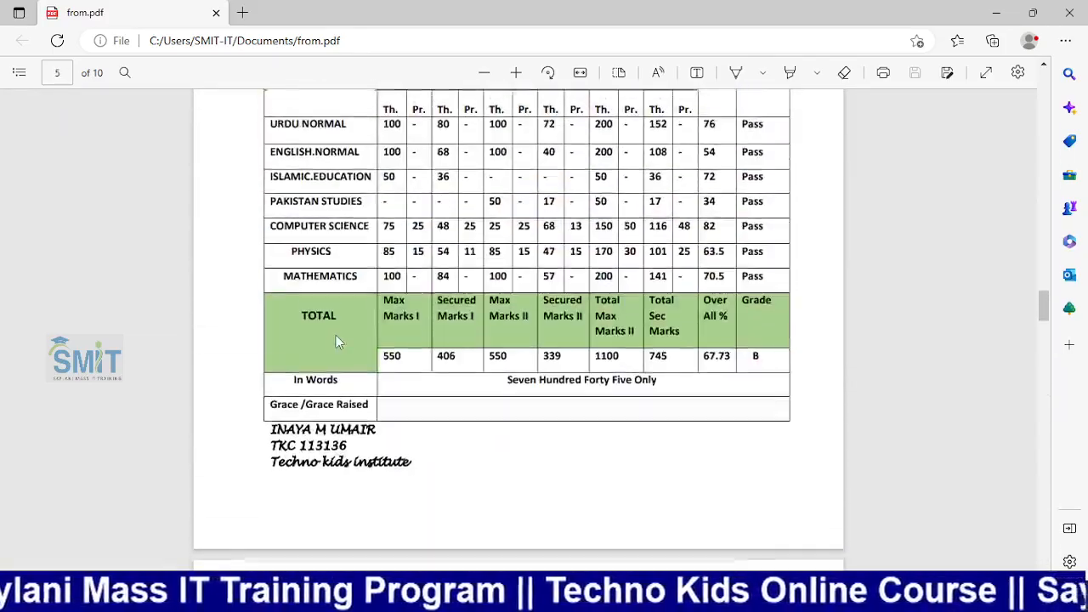
scroll(336, 342, "up", 4)
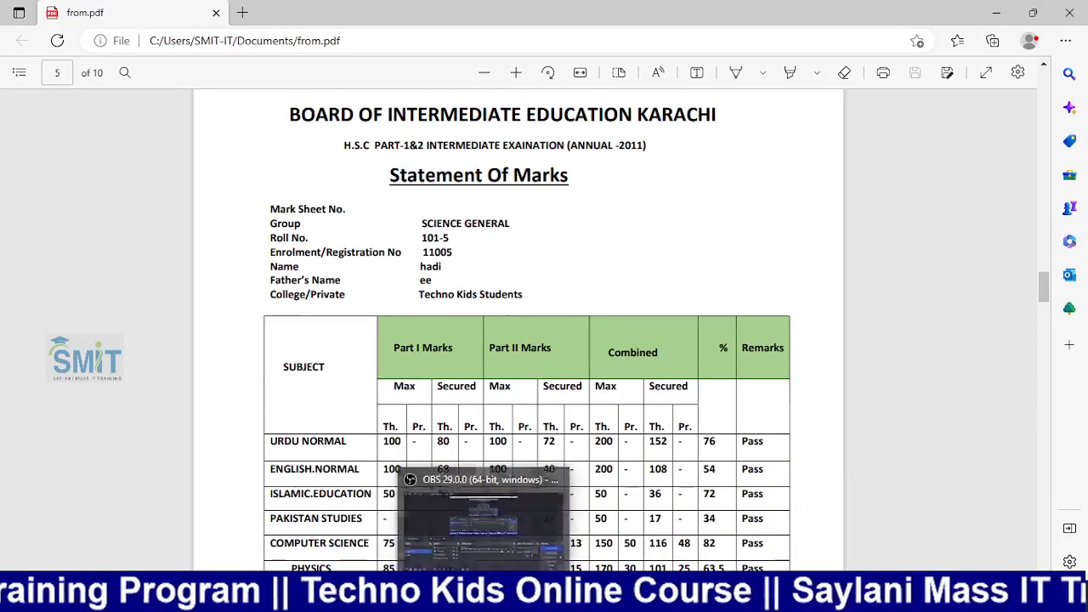
left_click(484, 600)
left_click(24, 448)
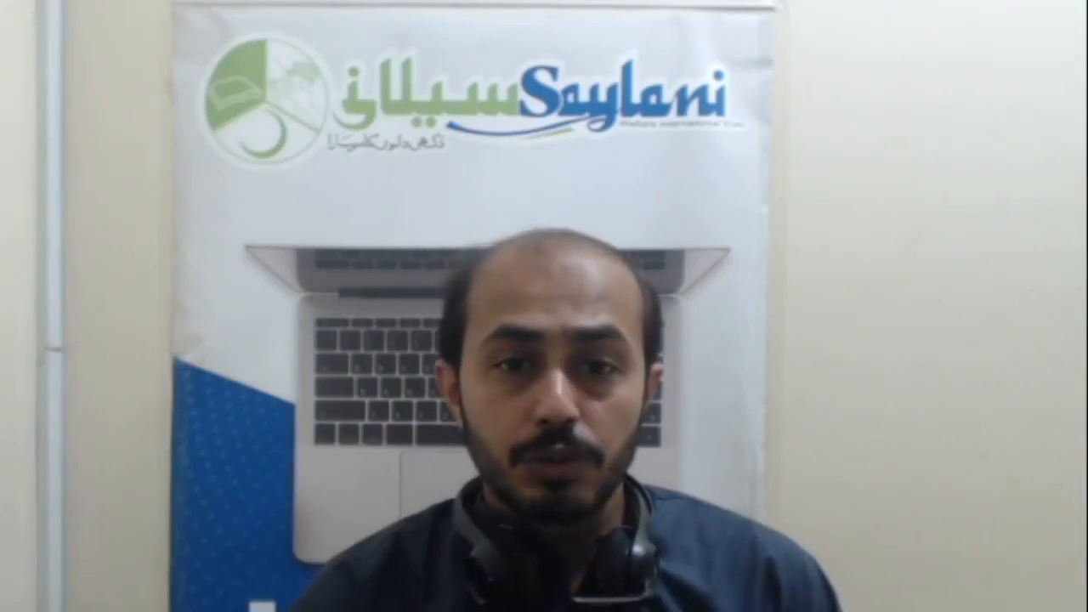